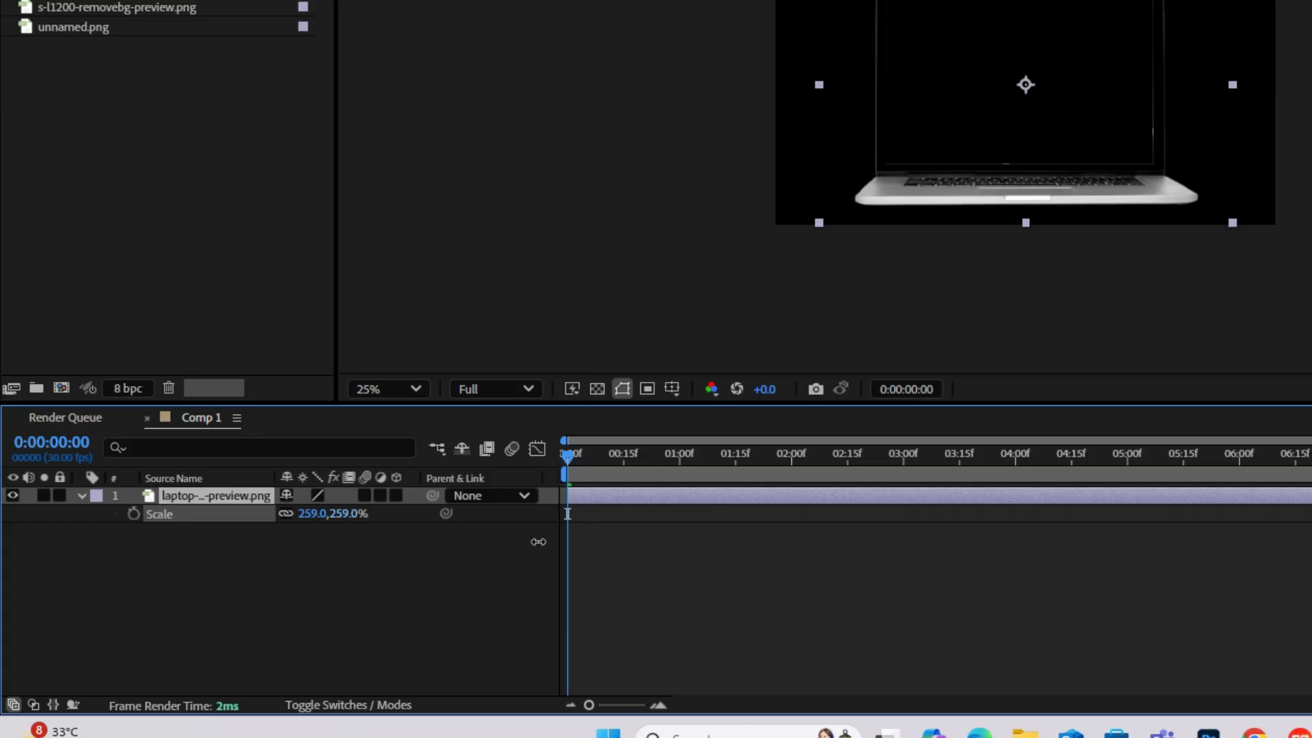
Scale the laptop image layer to 287% so the whole laptop fills the composition frame.
left_click_drag(325, 523, 572, 562)
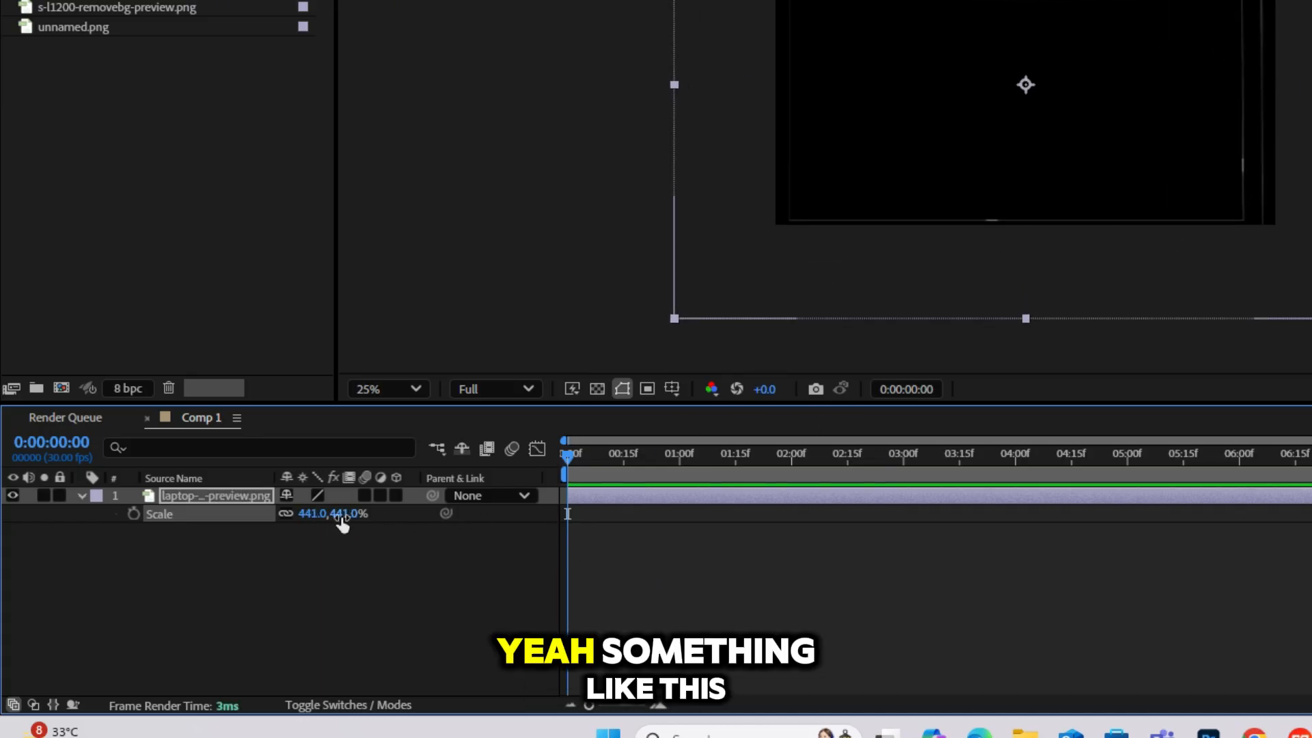
left_click_drag(343, 516, 214, 542)
left_click(207, 141)
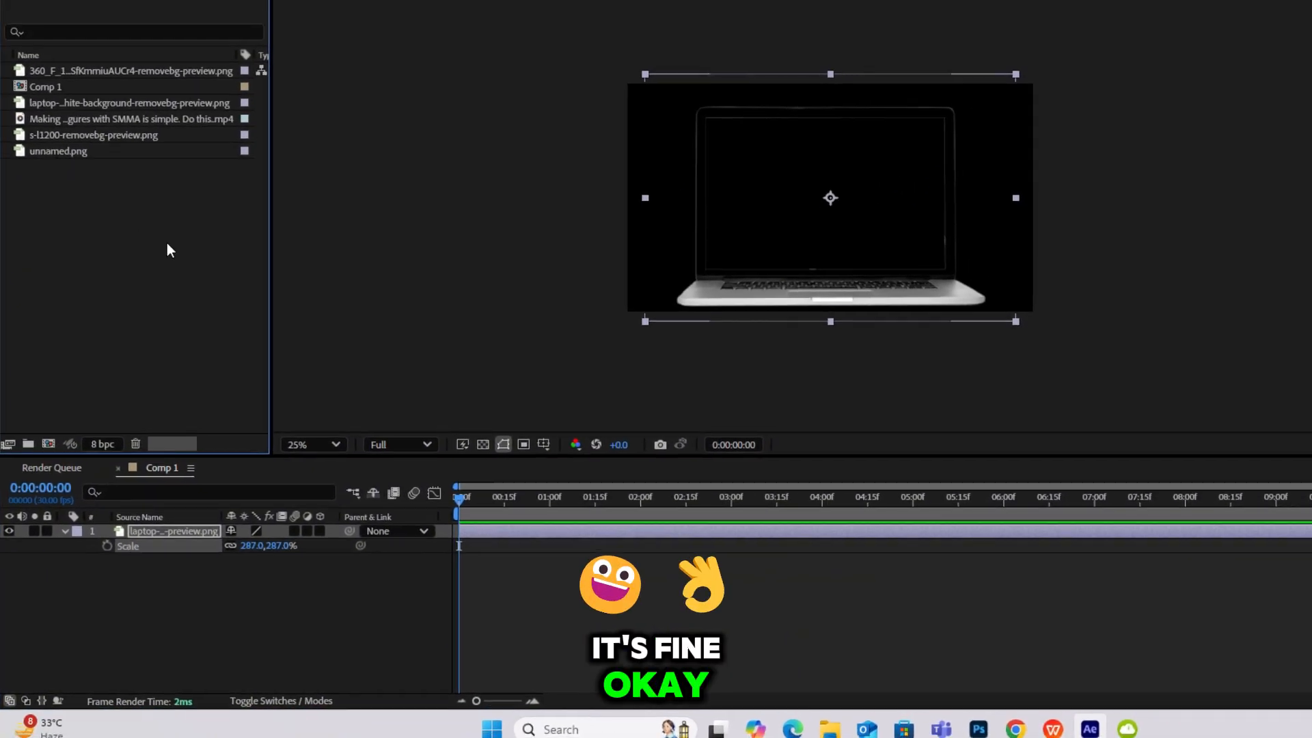
Add the "Making 6-figures with SMMA" video beneath the laptop layer, scale it to 86% and position it behind the laptop screen.
left_click_drag(96, 119, 131, 584)
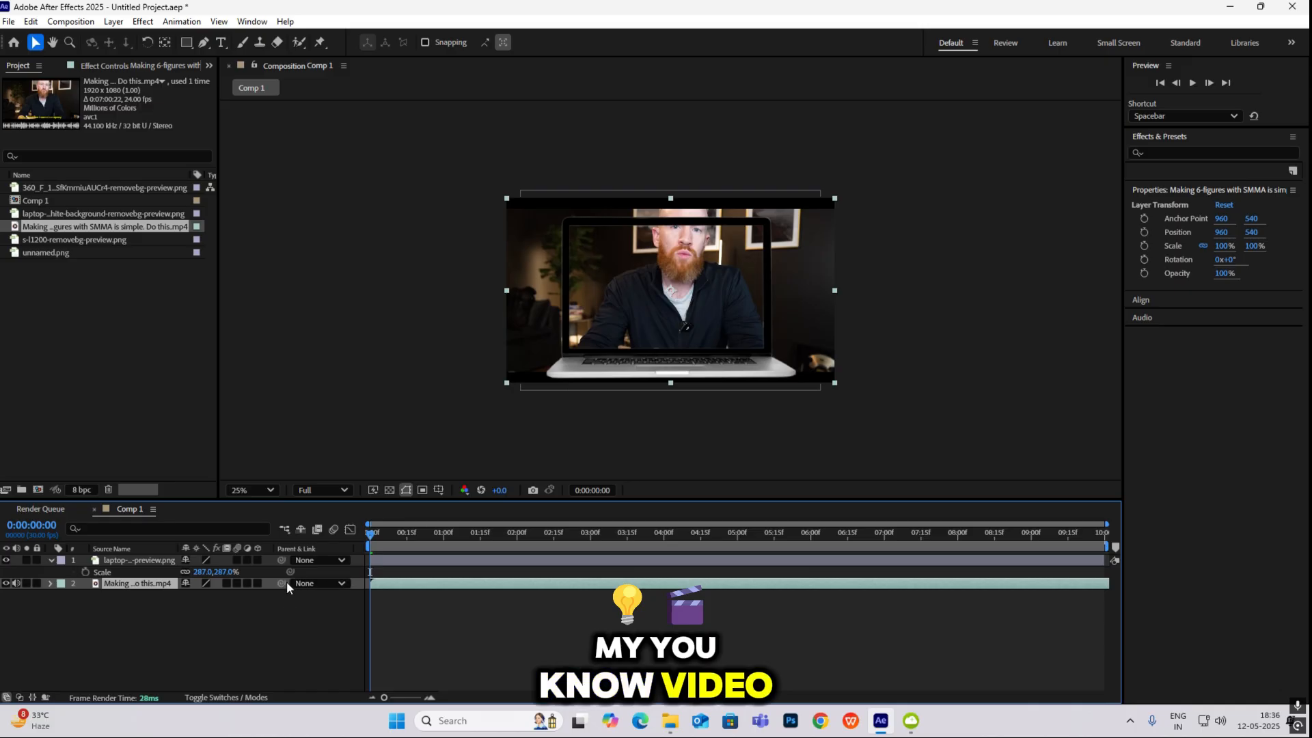
left_click_drag(363, 538, 494, 548)
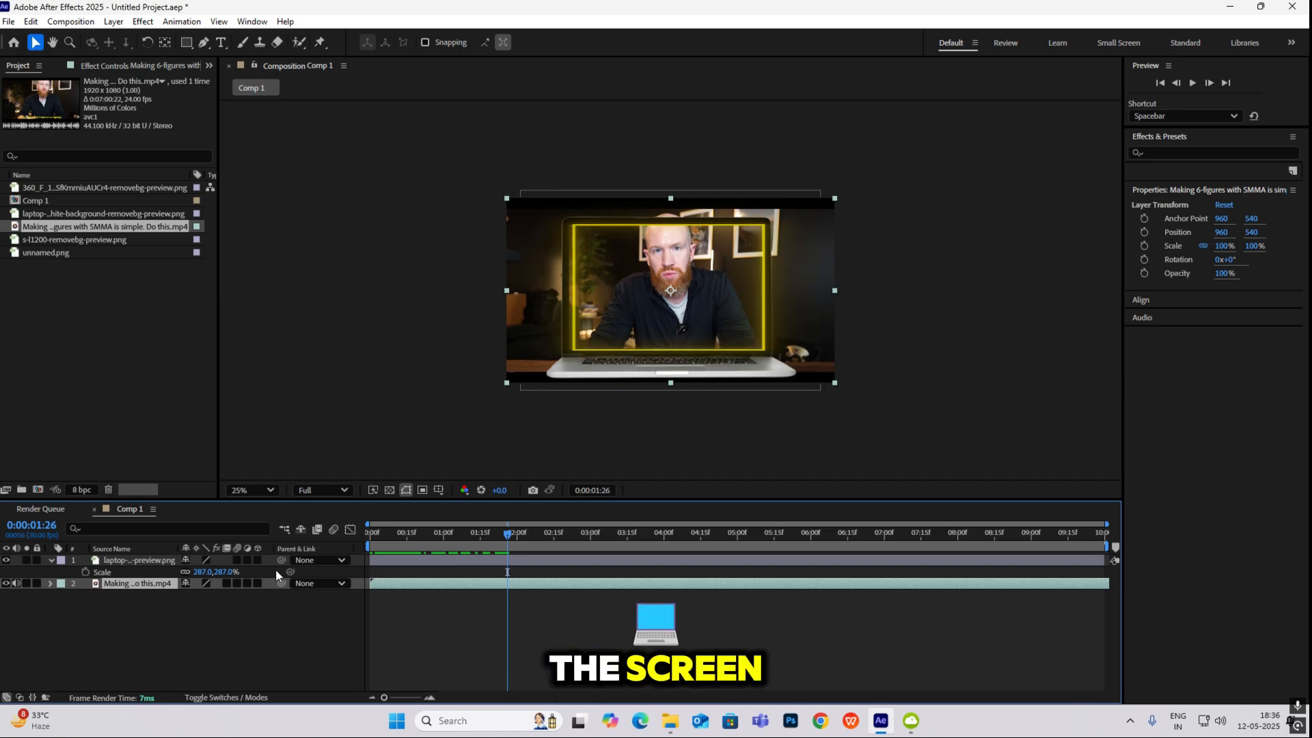
key("s")
left_click_drag(230, 596, 218, 597)
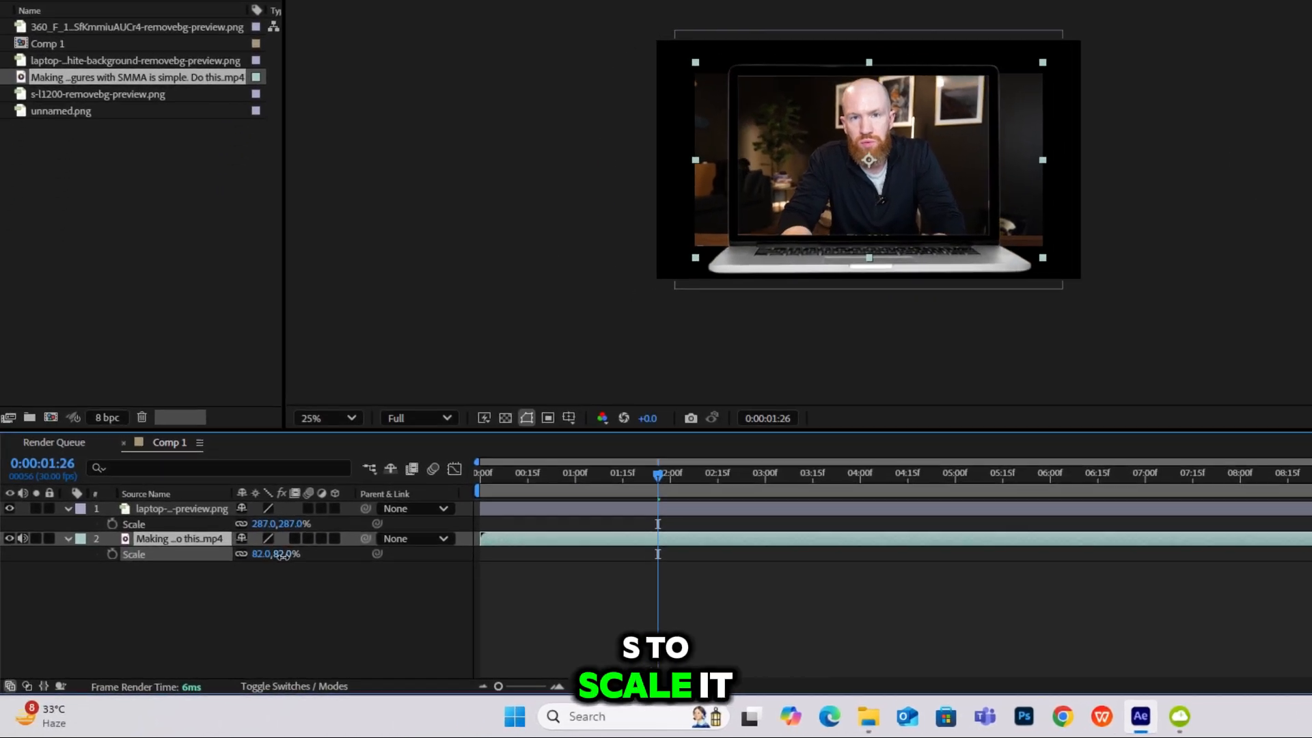
left_click_drag(283, 554, 290, 557)
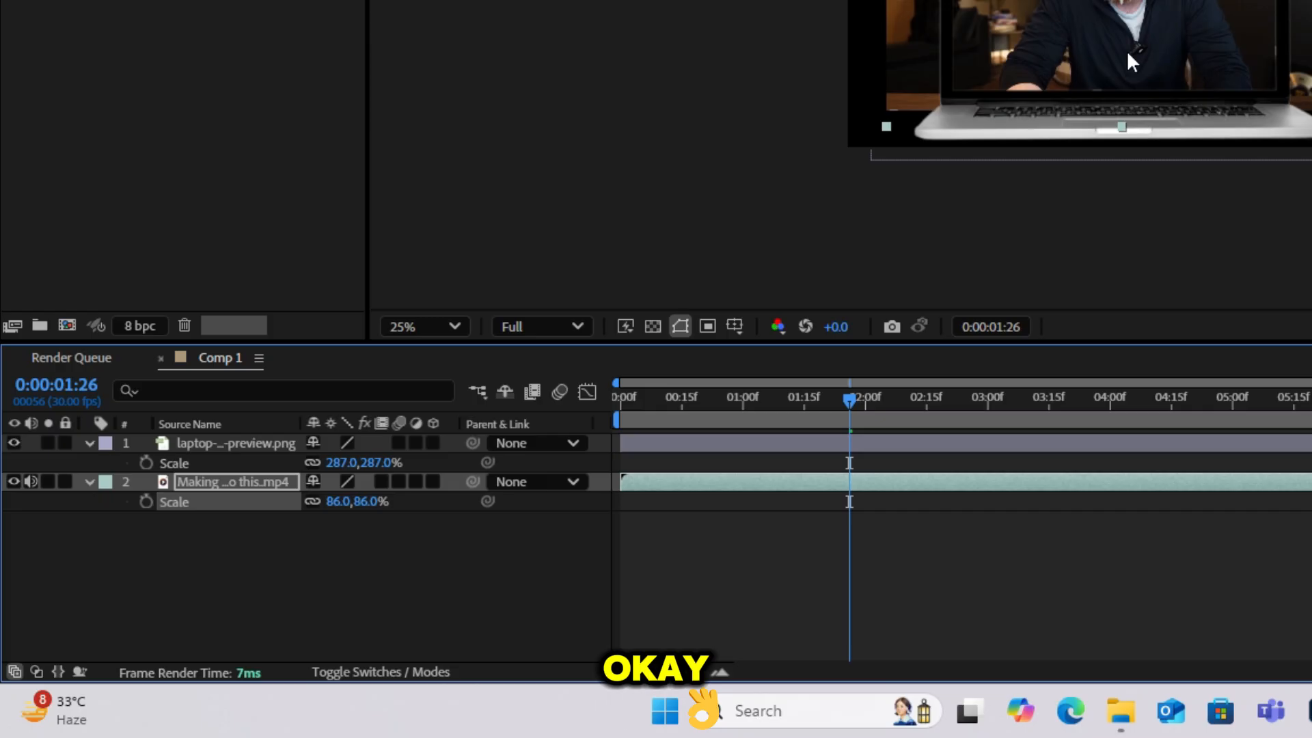
left_click_drag(1154, 8, 1146, 19)
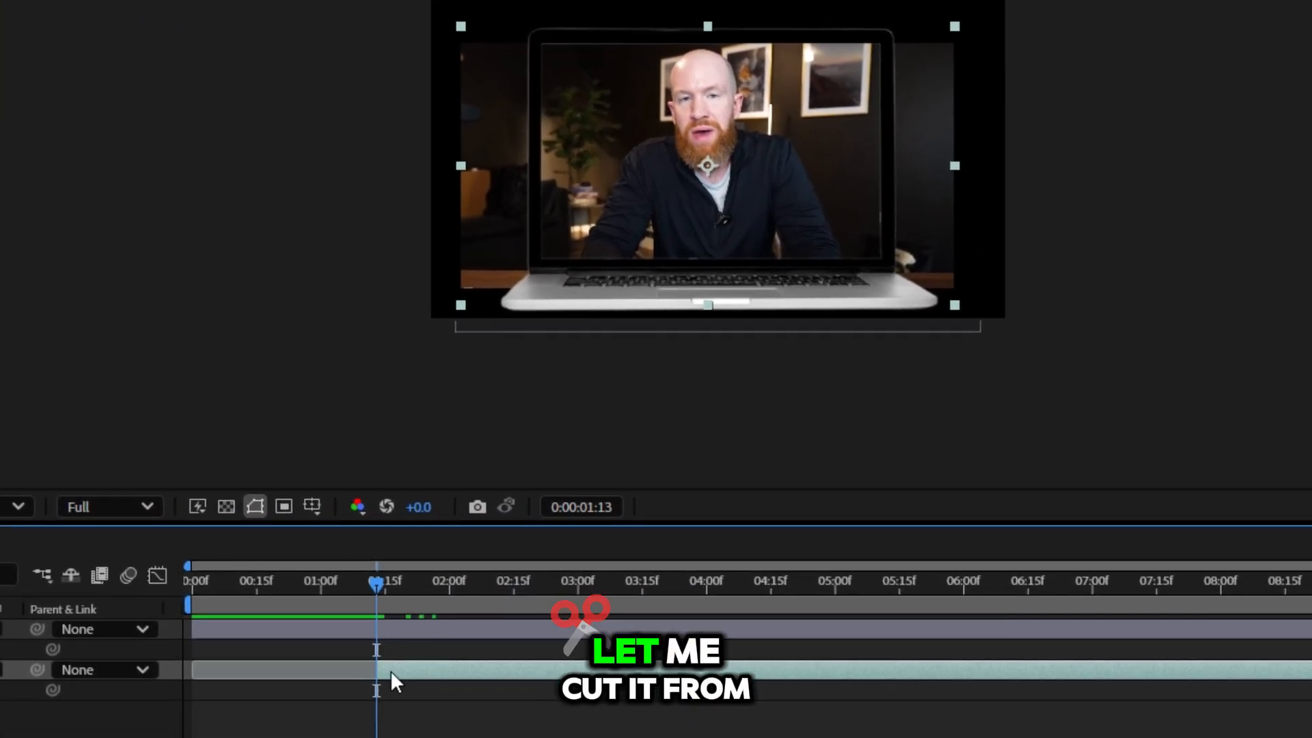
Slide the trimmed video clip to the start of the composition and trim its end at 0:00:05:00.
left_click_drag(430, 670, 243, 671)
left_click_drag(458, 424, 909, 527)
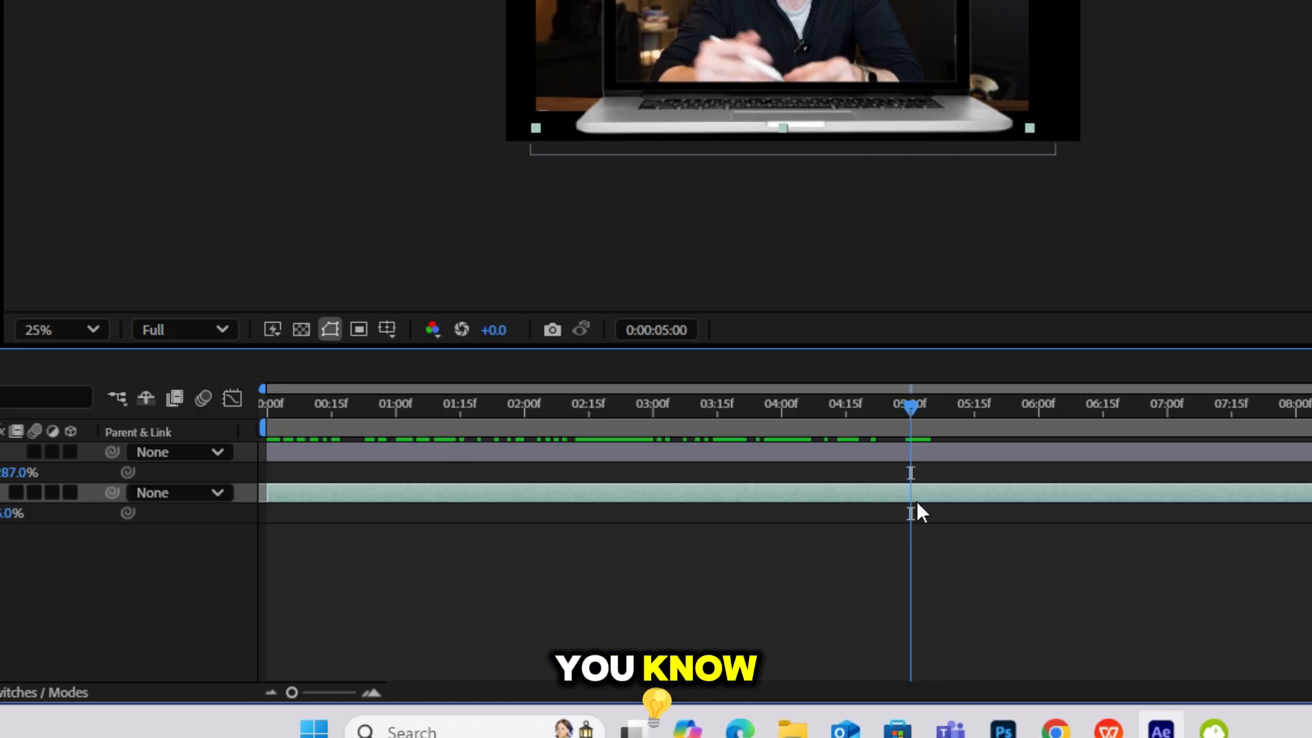
key("alt+bracketright")
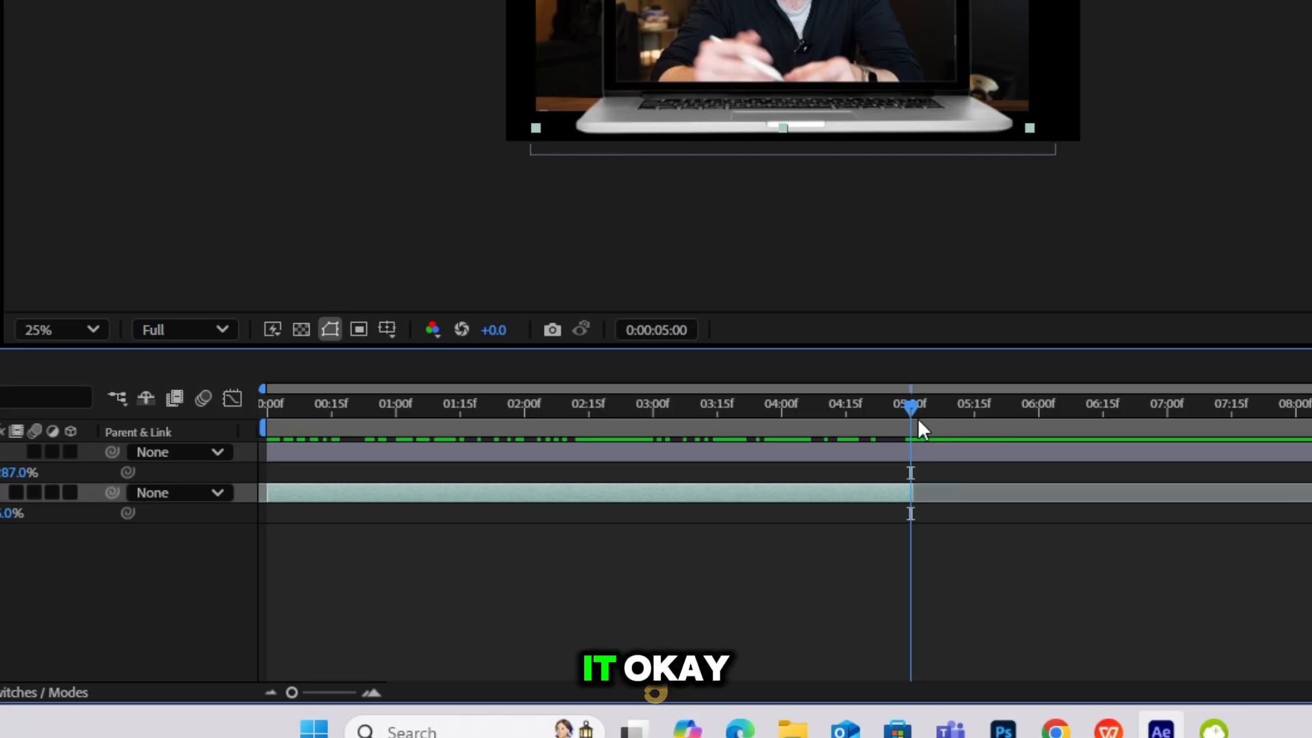
left_click_drag(918, 422, 142, 430)
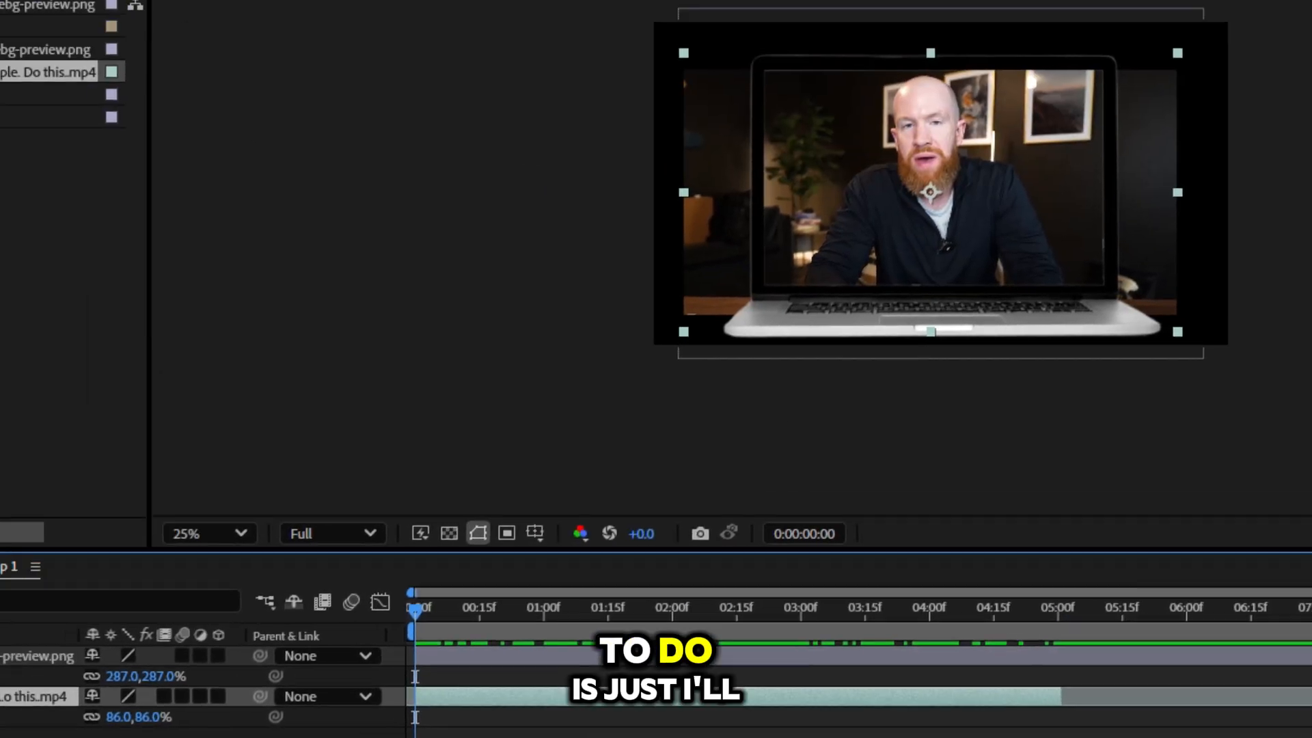
Draw a rectangular mask on the video layer that matches the inner edges of the laptop screen.
left_click(314, 59)
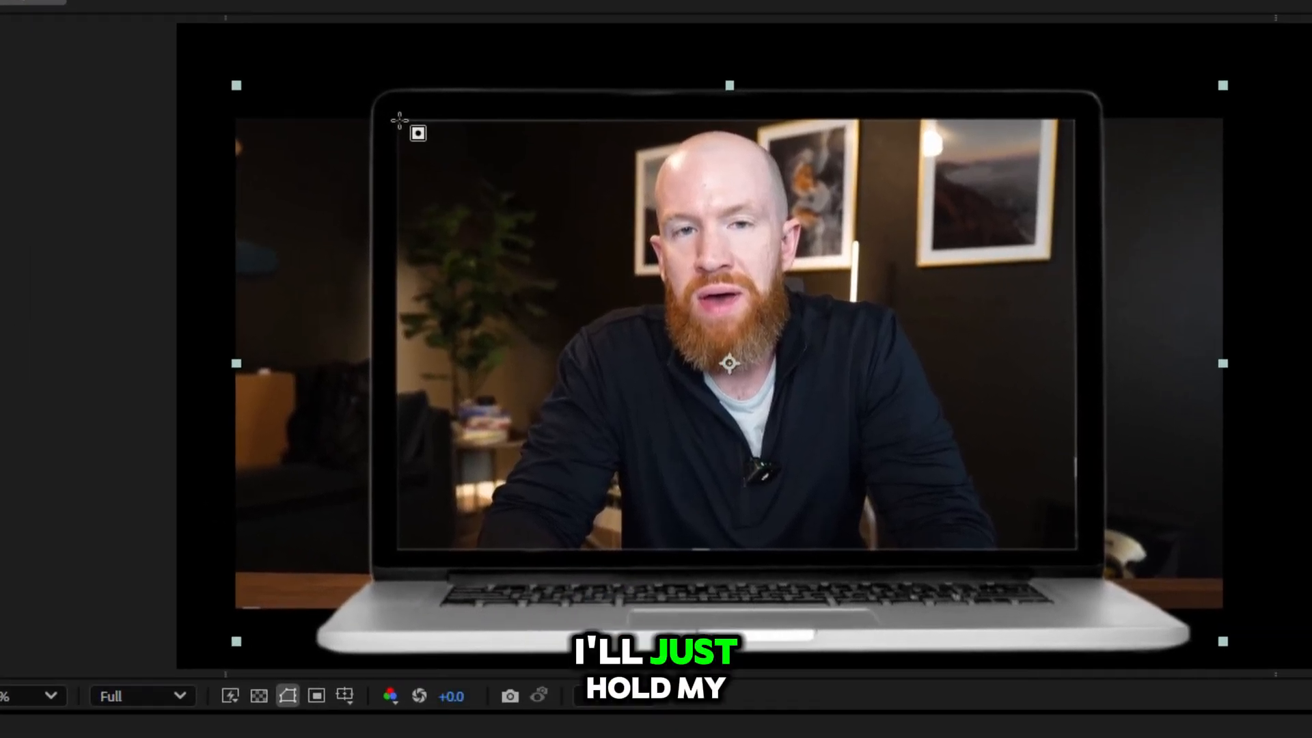
left_click_drag(400, 121, 1076, 554)
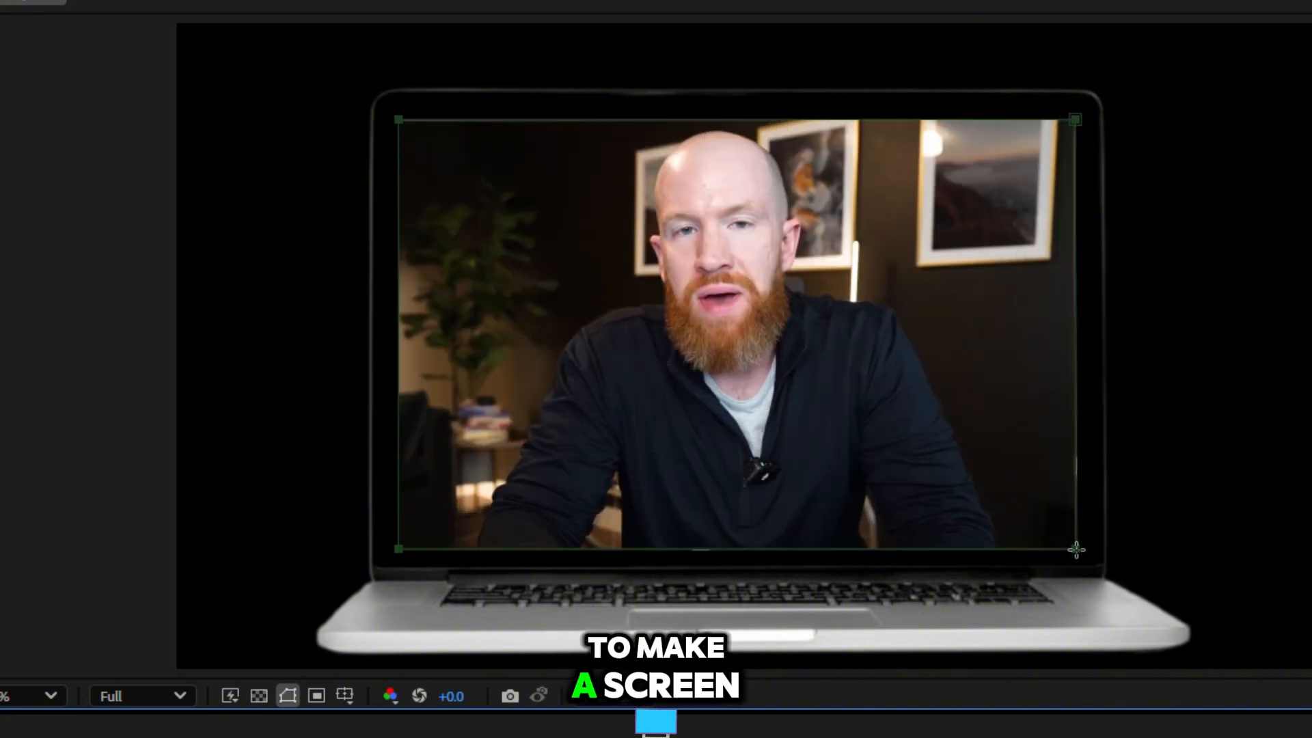
key("F2")
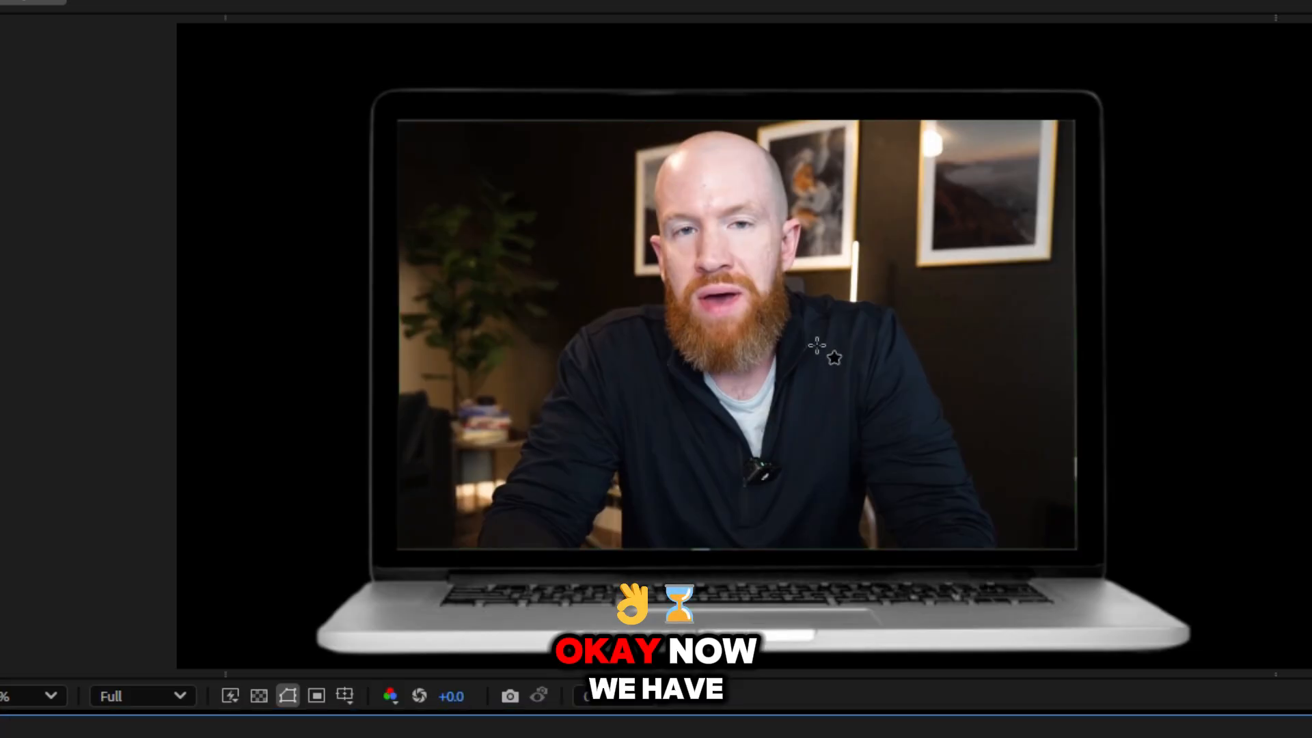
scroll(824, 349, "down", 1)
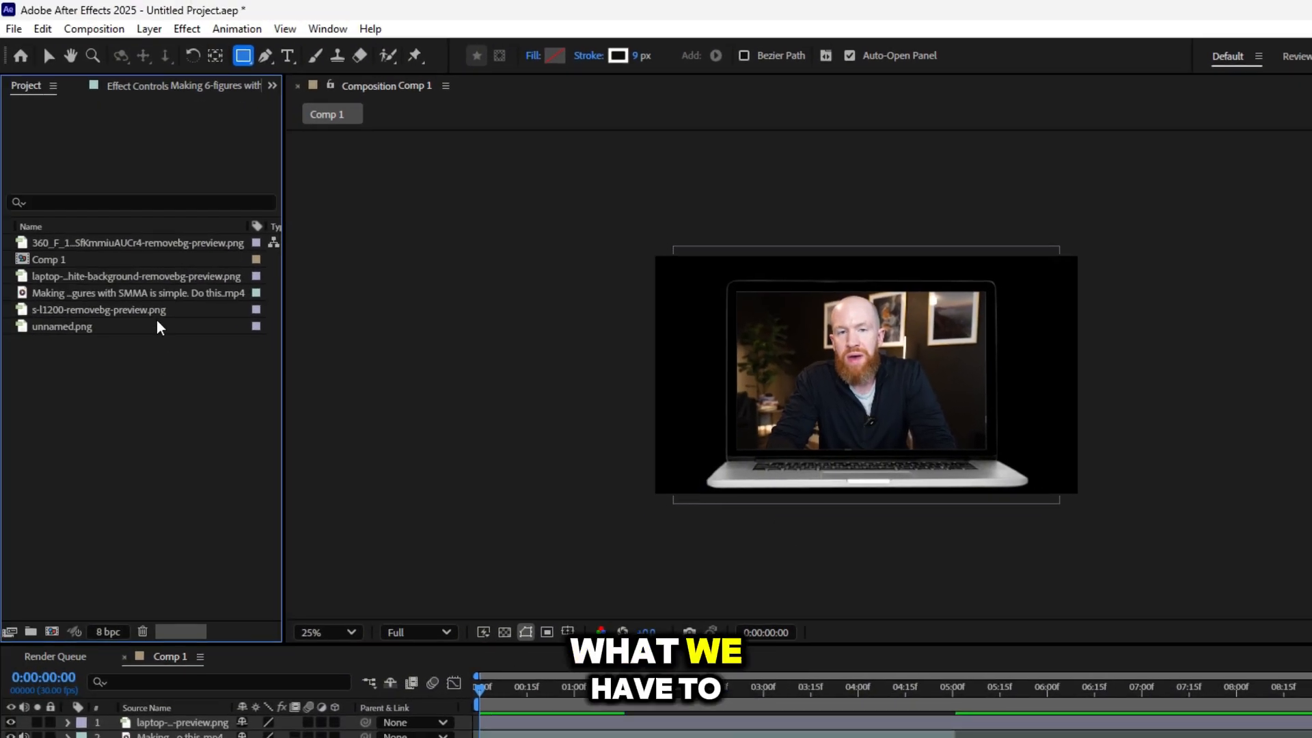
Add the unnamed.png Zoom overlay to the composition as the top layer.
left_click_drag(78, 312, 128, 365)
left_click_drag(104, 292, 75, 267)
left_click_drag(142, 305, 140, 555)
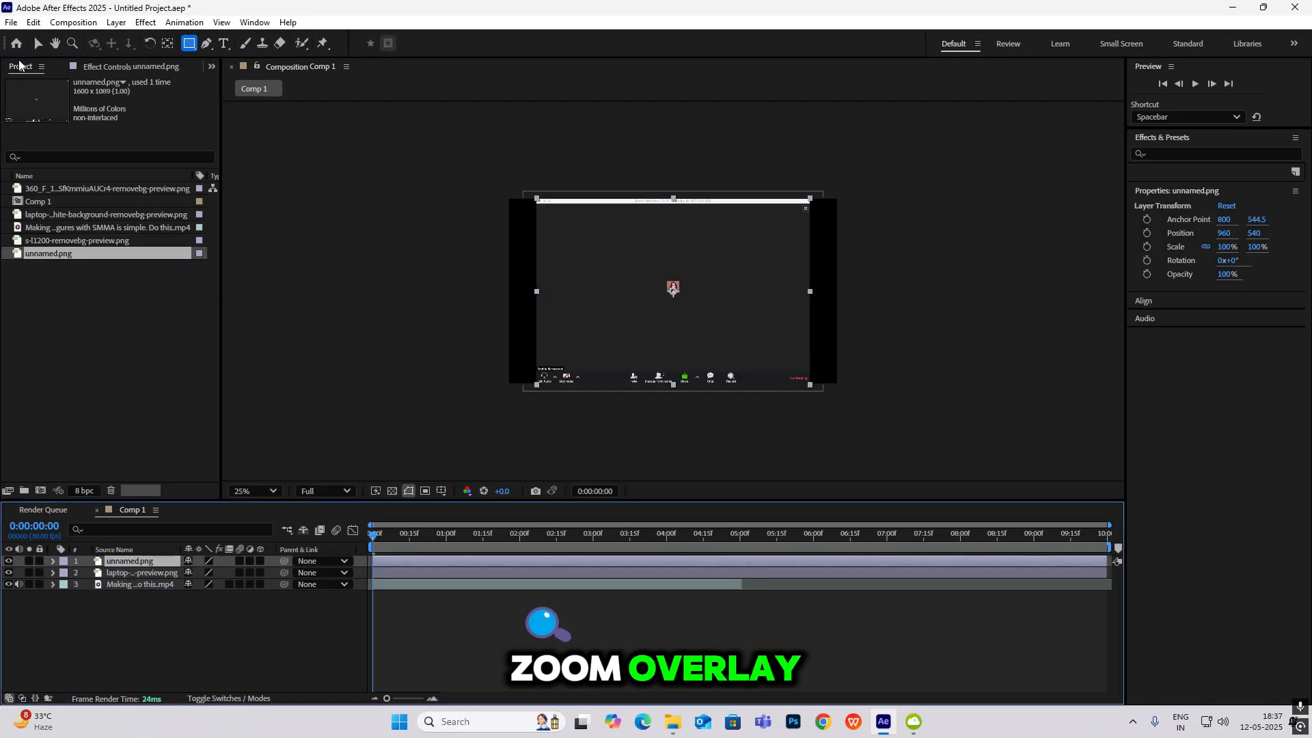
Move the Zoom overlay upward and mask it with a rectangle that keeps only its meeting control bar.
key("v")
left_click_drag(644, 336, 642, 187)
key("period")
left_click(190, 44)
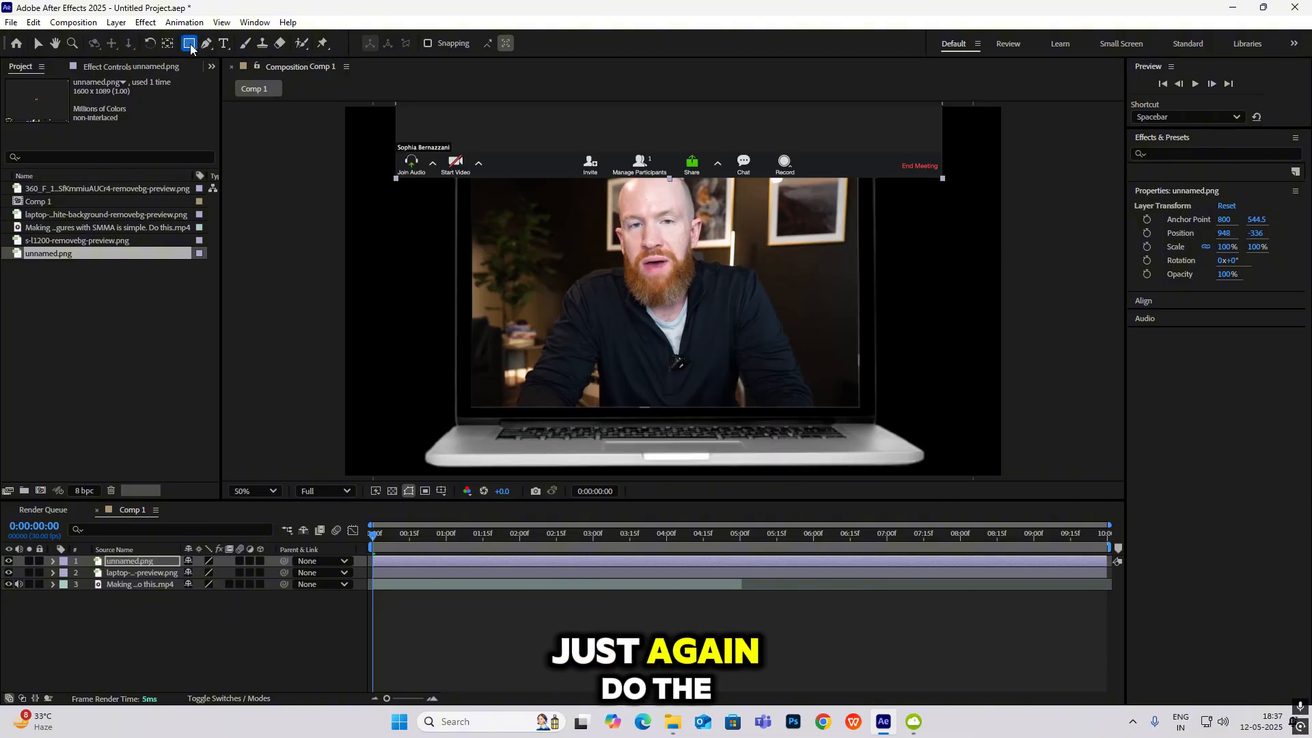
mouse_move(394, 149)
left_mouse_down()
mouse_move(902, 181)
mouse_move(987, 198)
left_mouse_up()
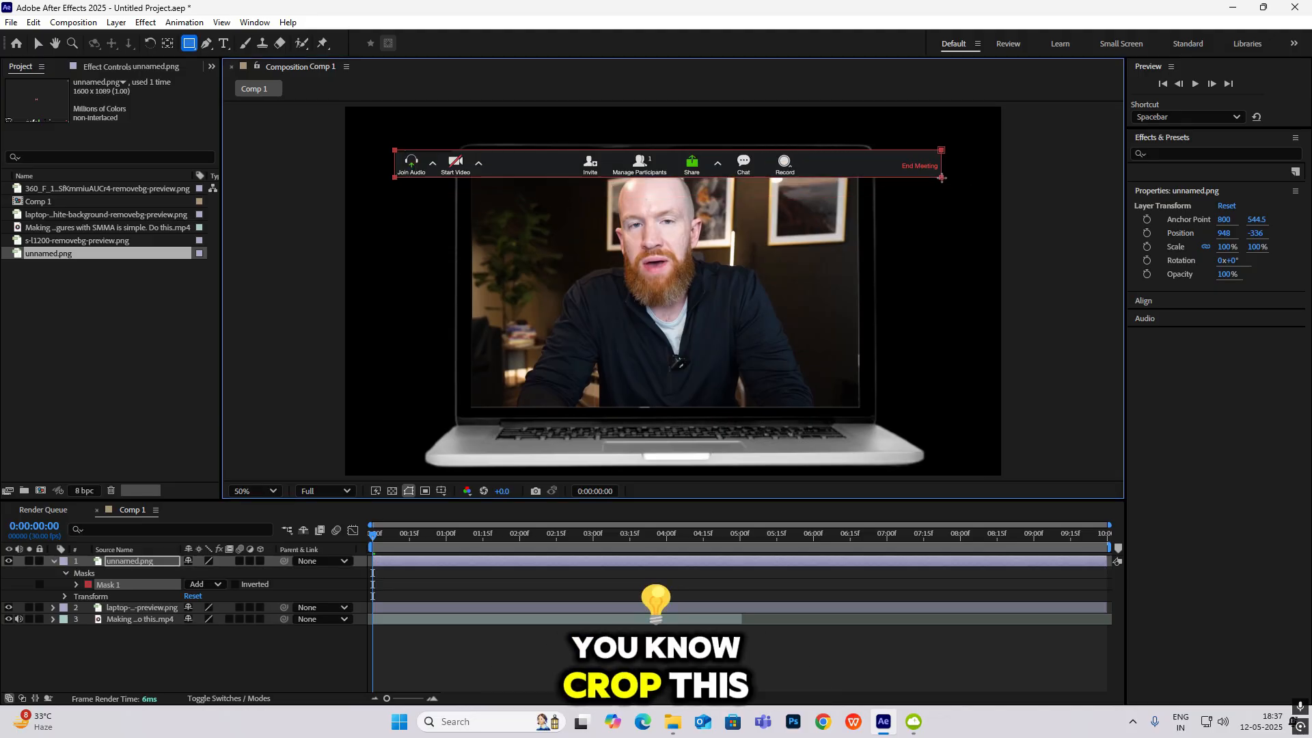
left_click(295, 663)
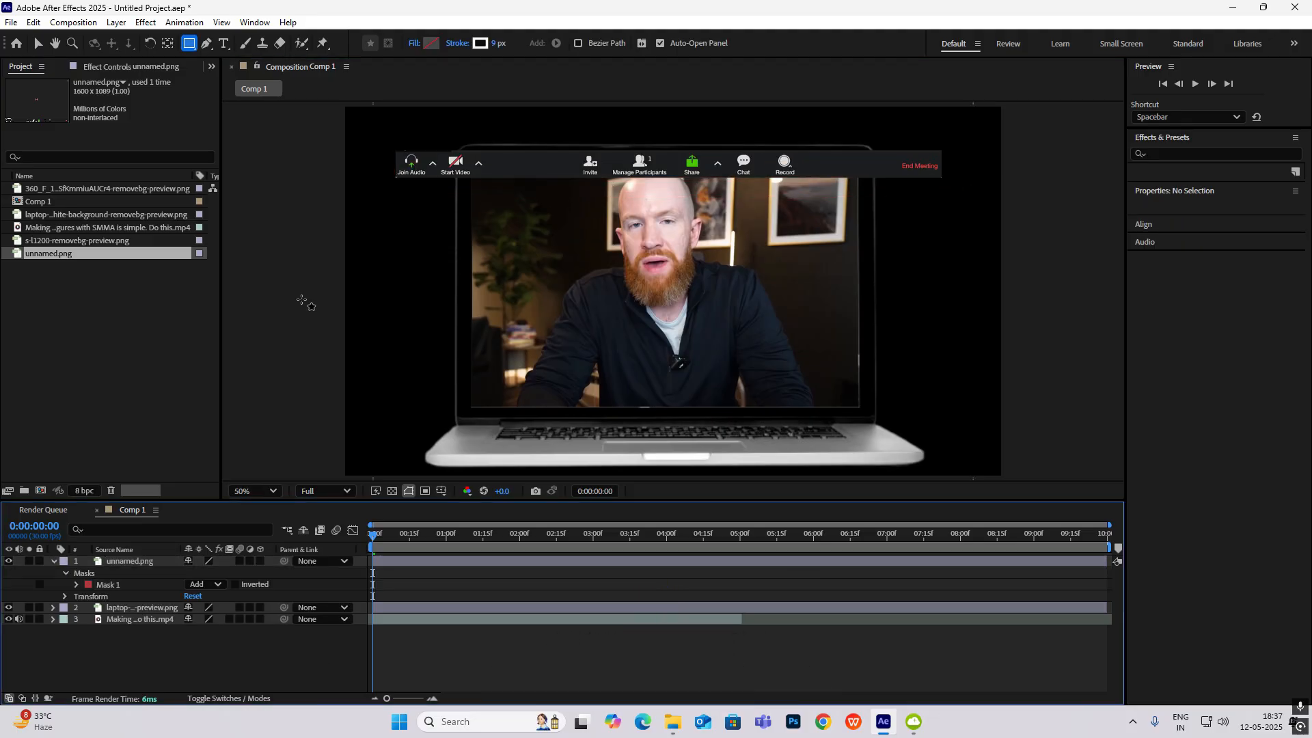
Place the cropped control bar along the lower edge of the laptop screen and scale it to 73%.
key("v")
left_click_drag(611, 164, 642, 392)
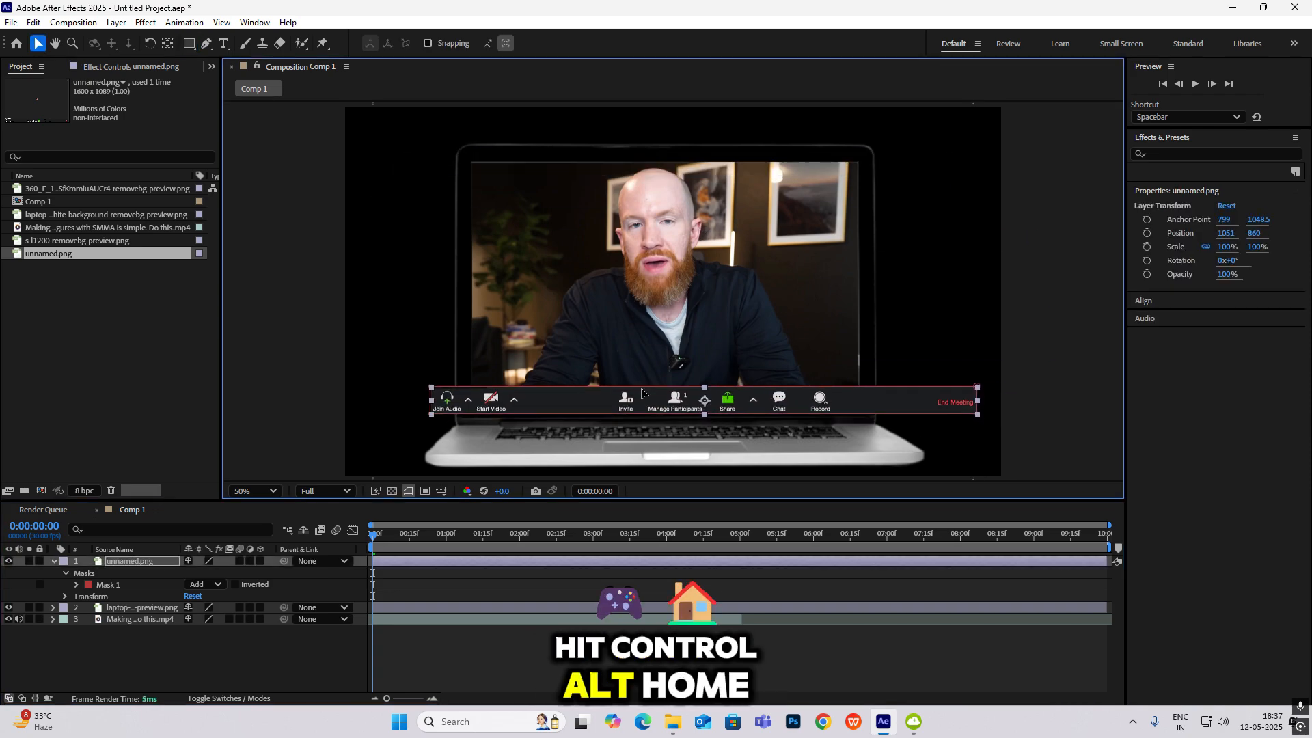
key("s")
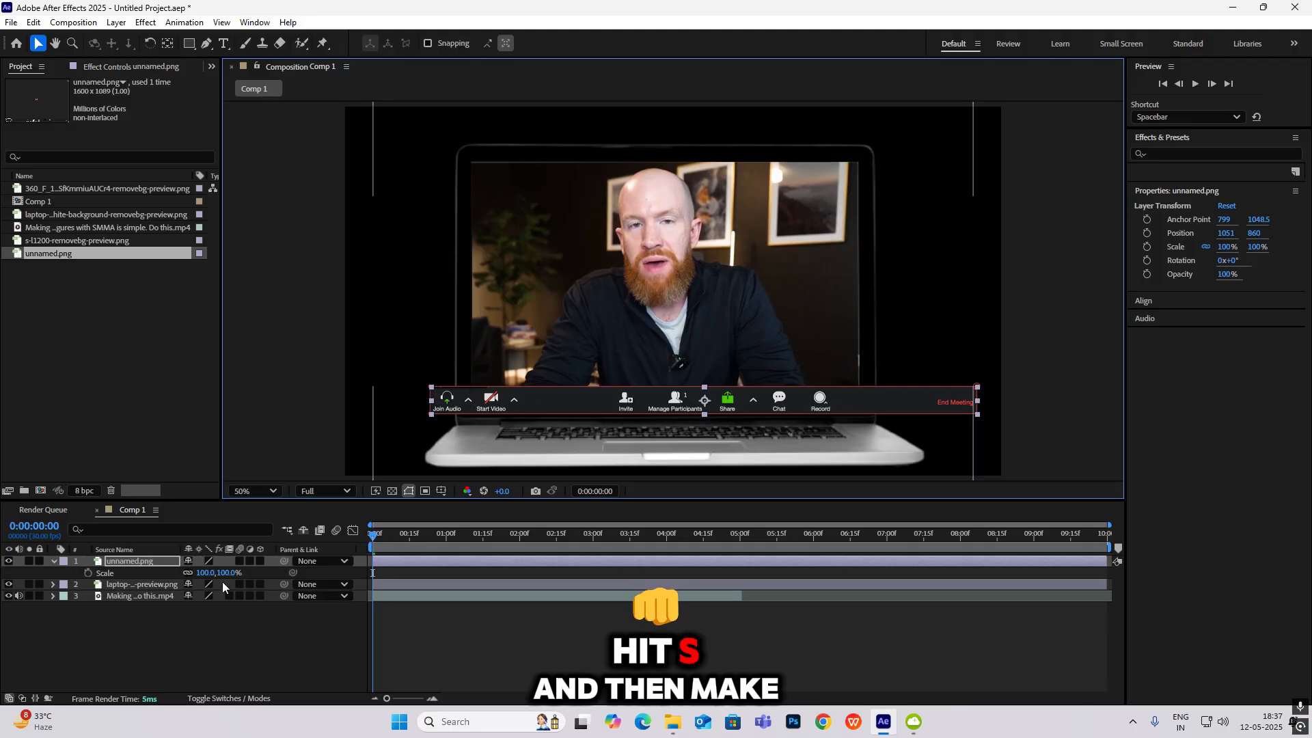
left_click_drag(204, 572, 211, 575)
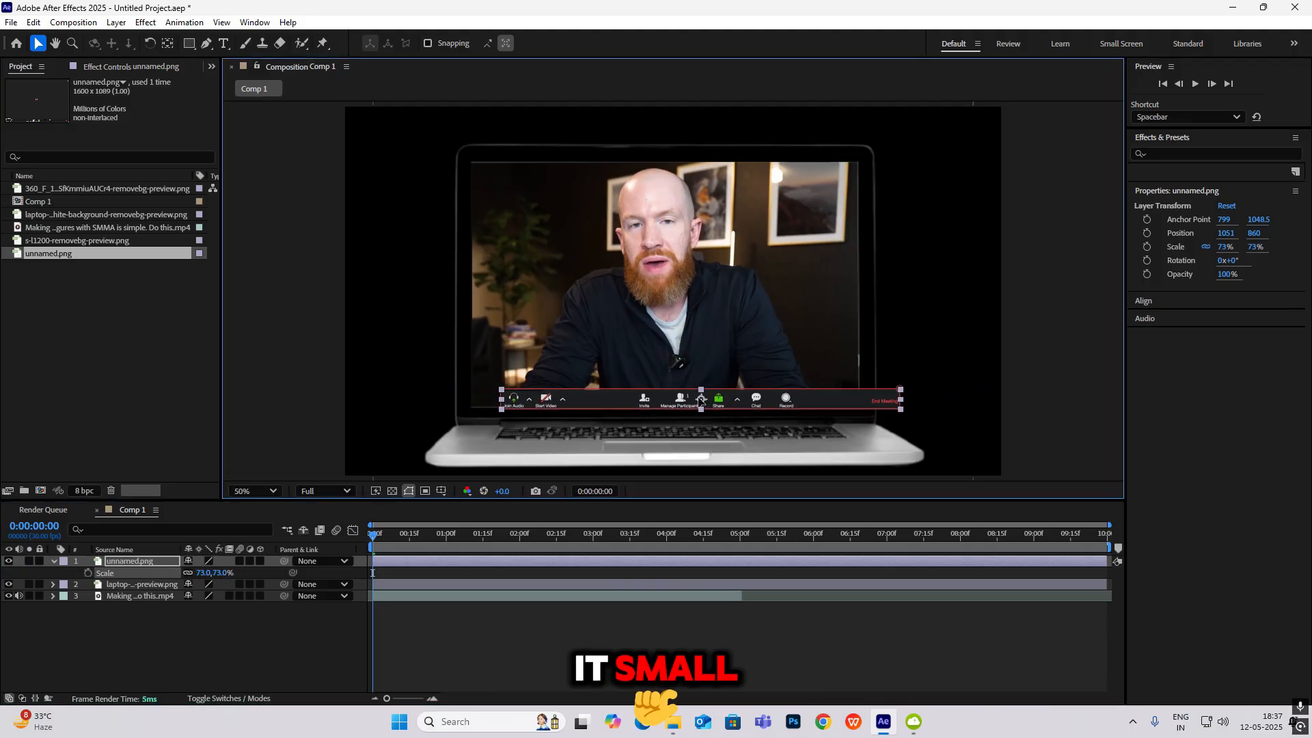
left_click_drag(717, 391, 662, 401)
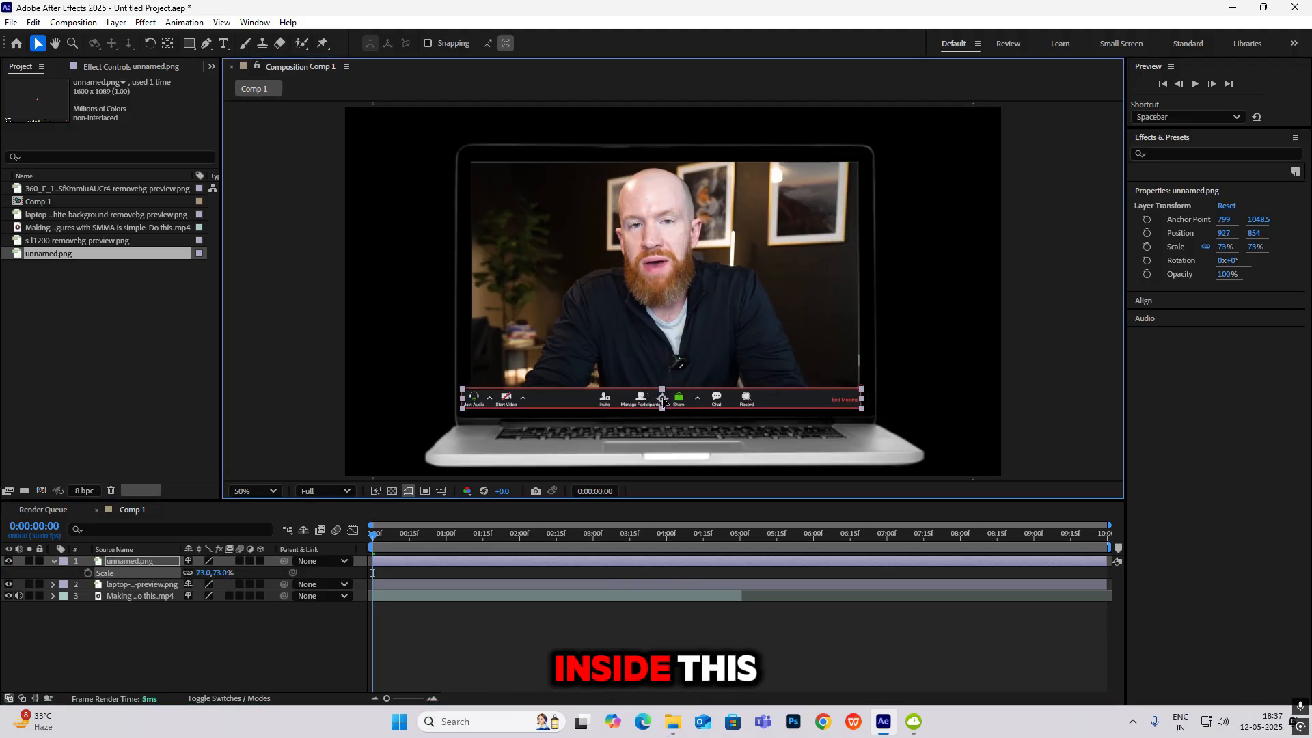
Unlink the control bar's scale dimensions, adjust its width and nudge it to fit the laptop screen's lower edge exactly.
scroll(720, 401, "up", 2)
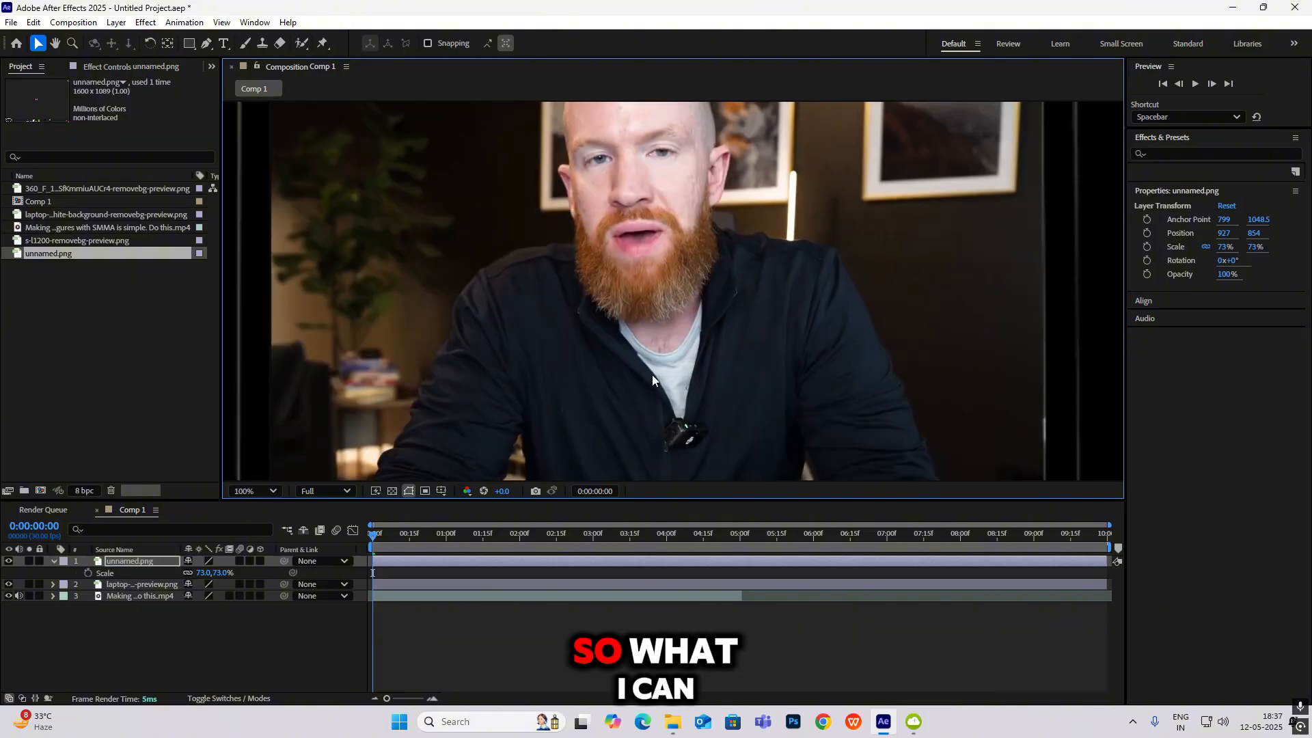
key("h")
left_click_drag(652, 374, 739, 77)
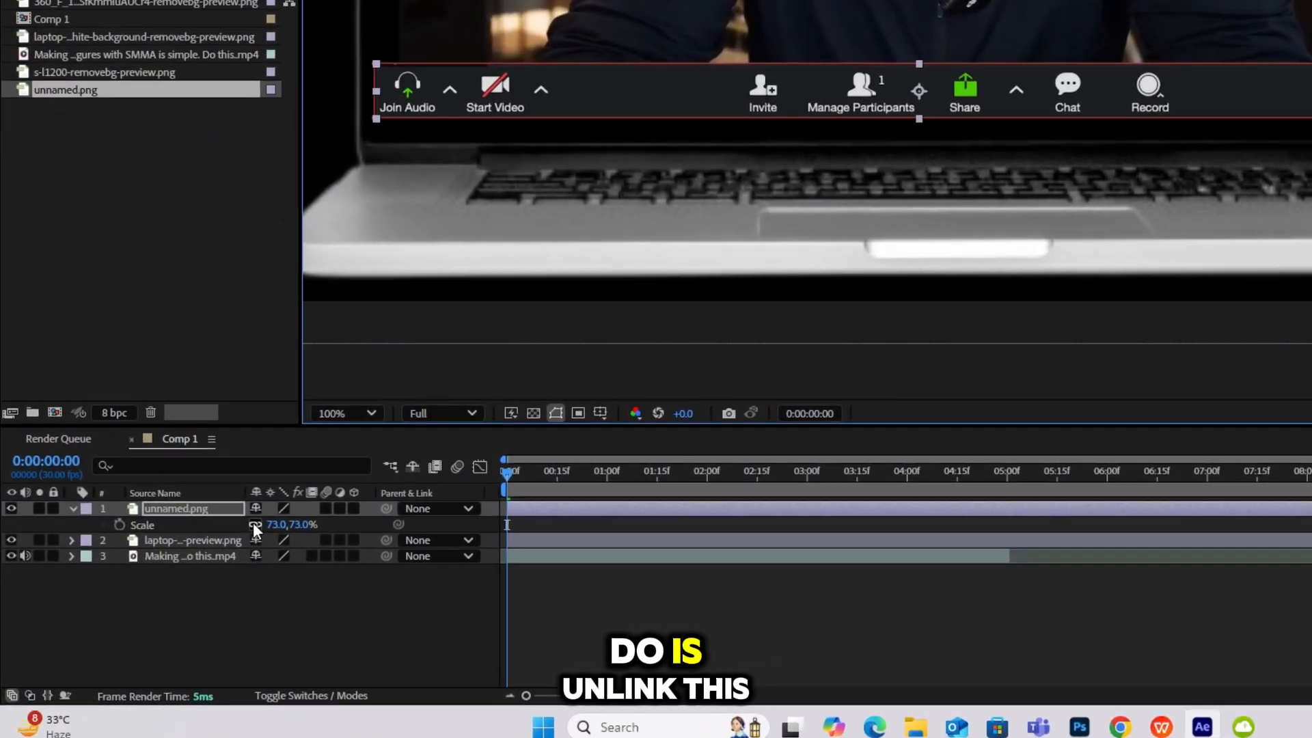
left_click(188, 573)
left_click_drag(308, 532, 276, 531)
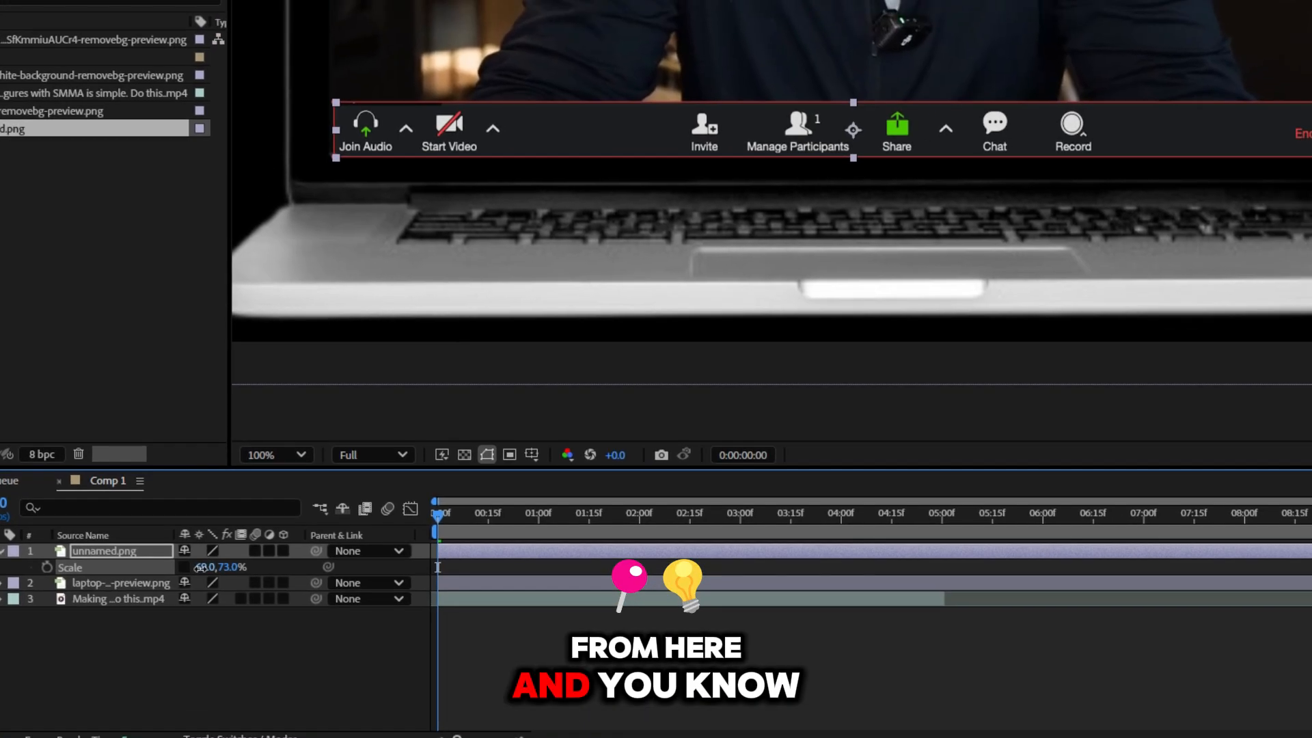
left_click_drag(201, 568, 208, 565)
left_click_drag(855, 135, 862, 123)
left_click_drag(726, 205, 722, 208)
left_click_drag(301, 600, 548, 613)
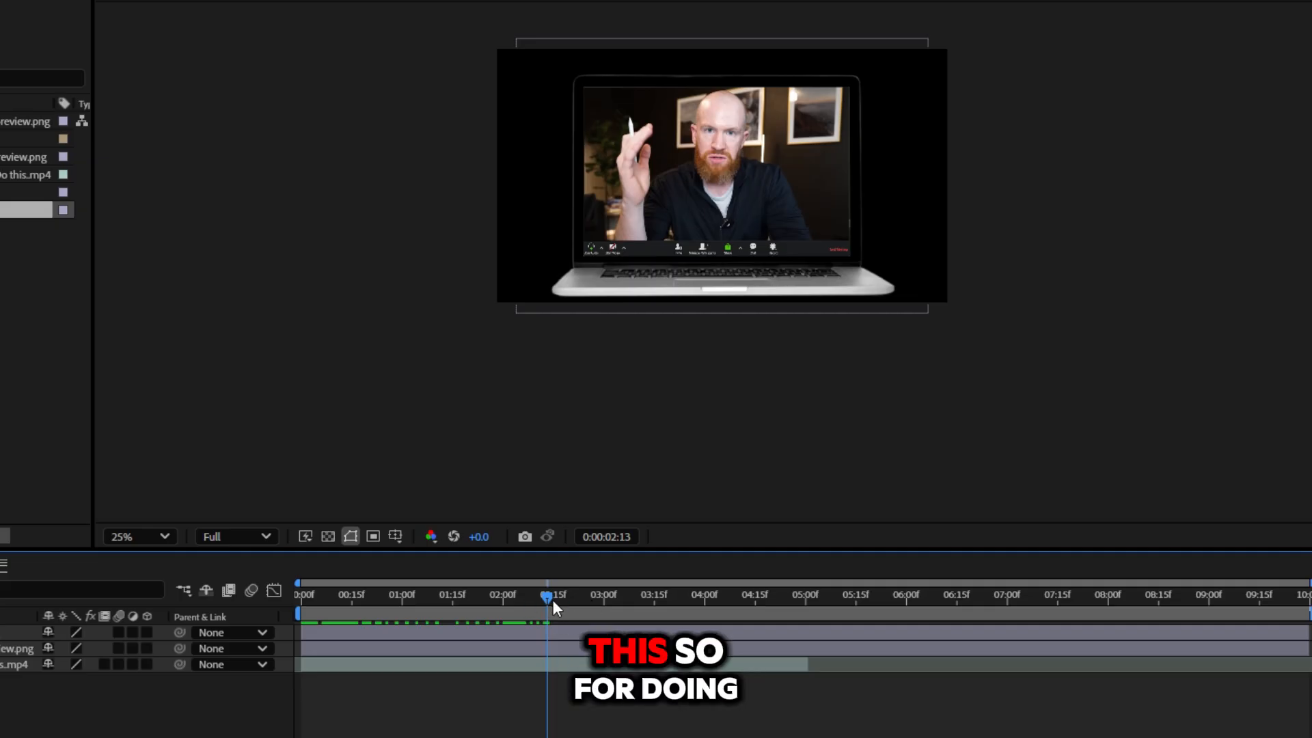
Create a null object in Comp 1 and rename it "laptop controller".
right_click(104, 649)
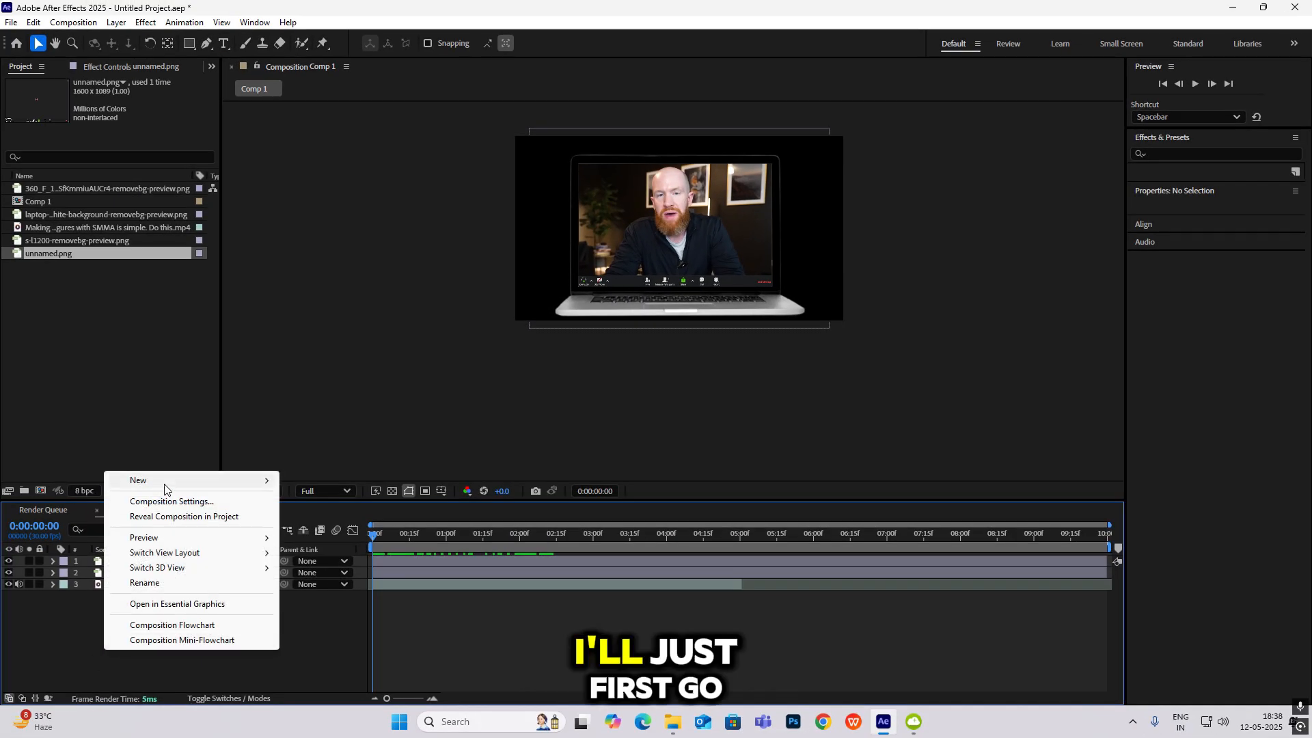
mouse_move(165, 486)
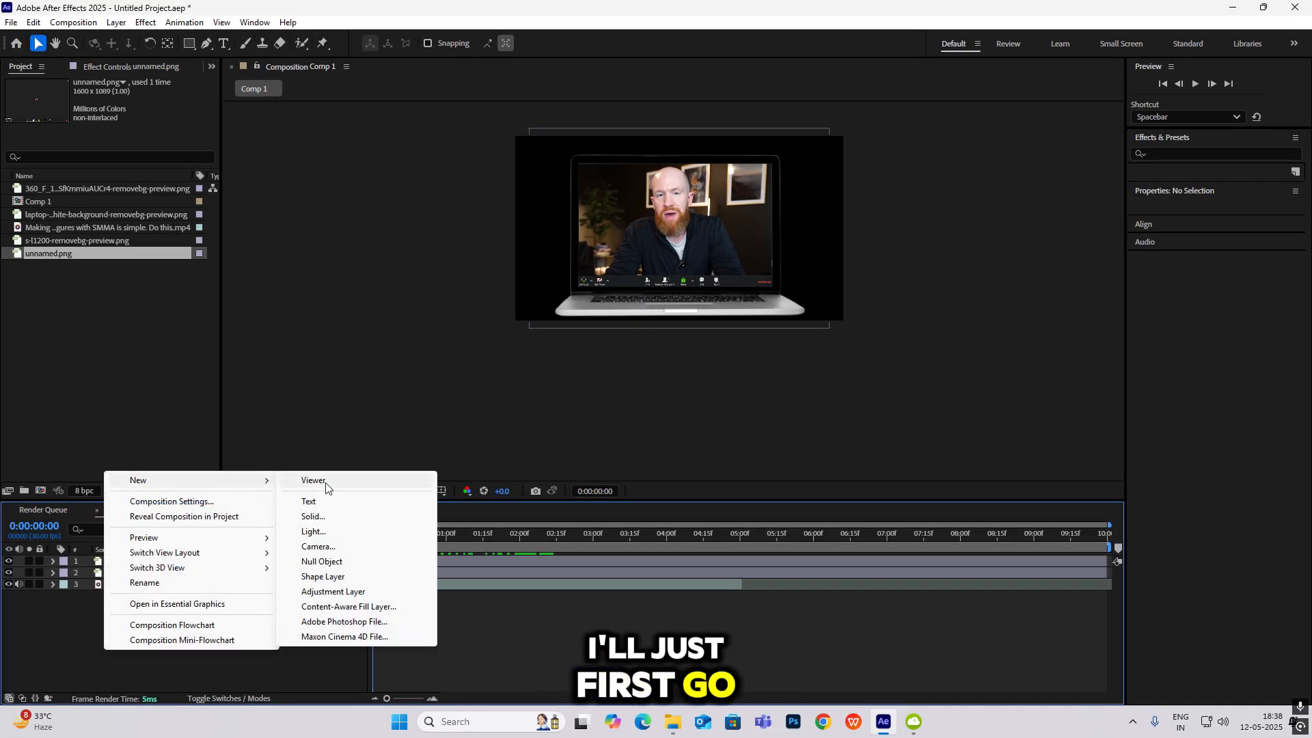
left_click(322, 561)
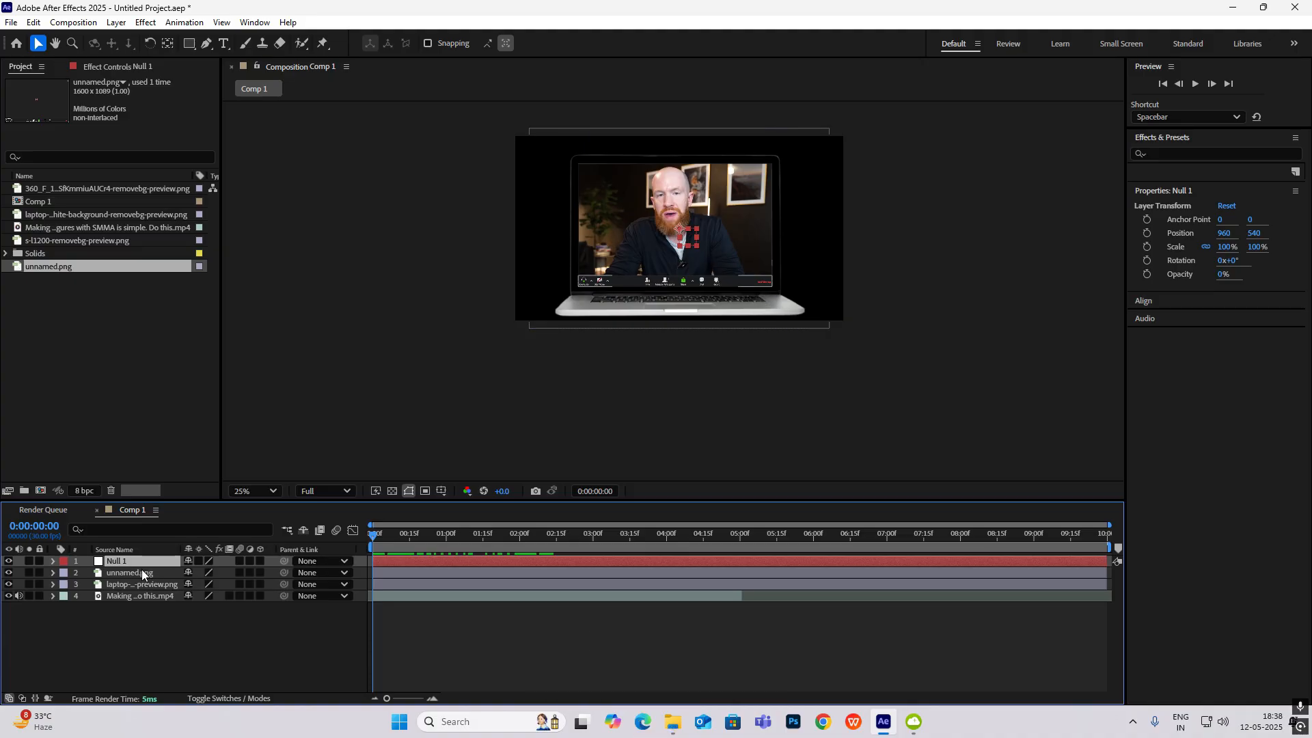
key("Return")
type("lap")
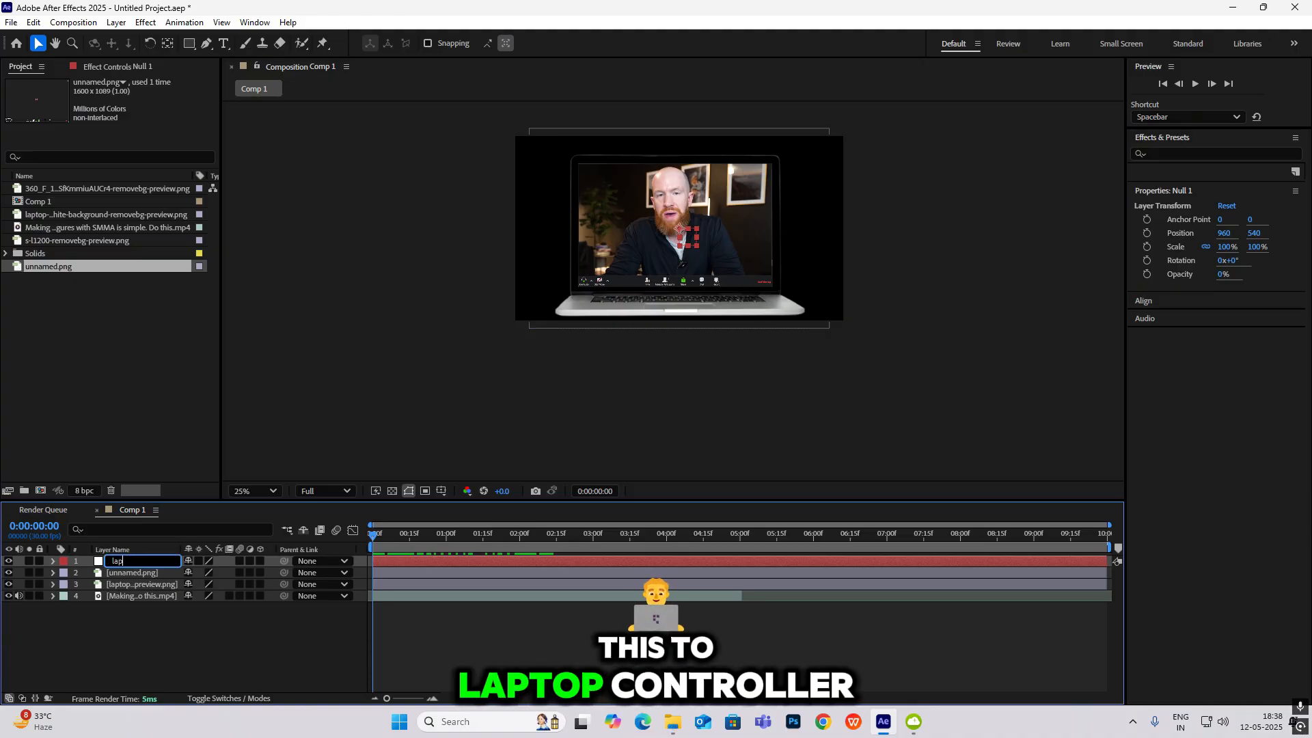
type("top contr")
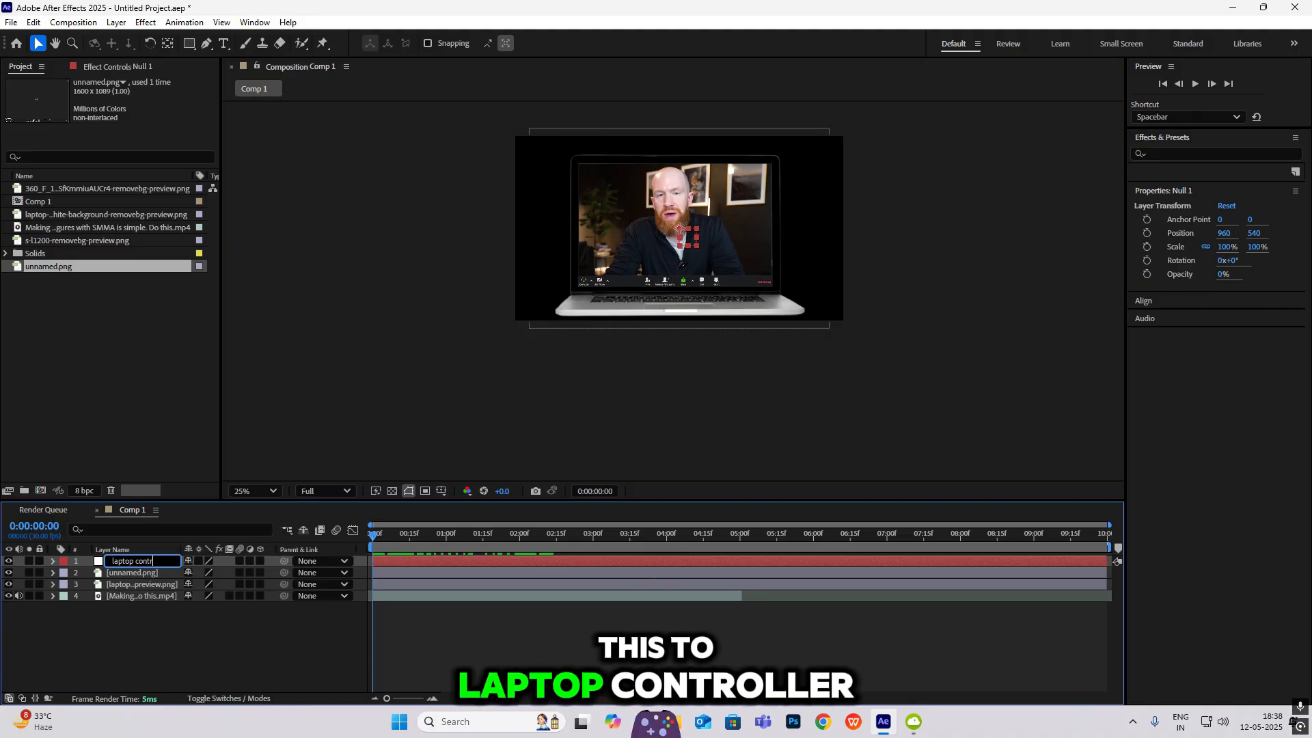
type("oller")
left_click(110, 617)
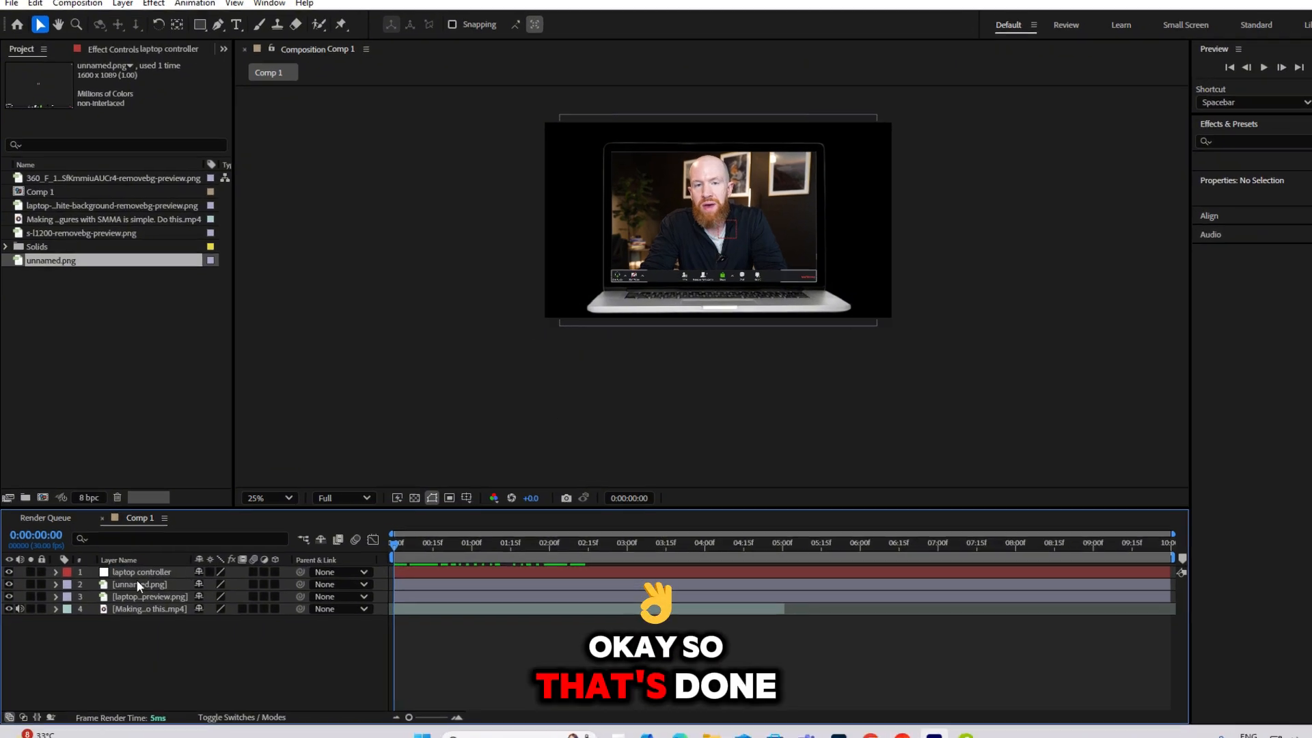
Parent the unnamed.png, laptop and video layers to the laptop controller null.
left_click_drag(151, 631, 190, 584)
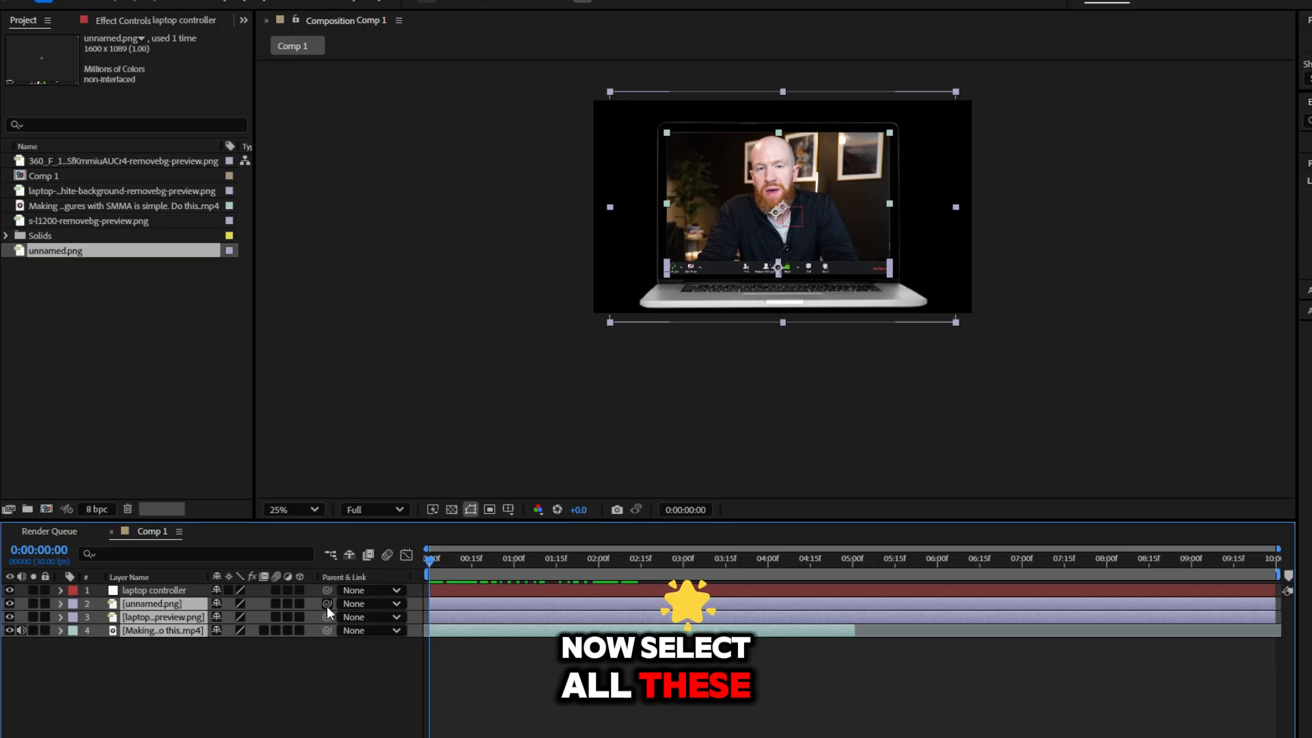
left_click_drag(326, 606, 142, 589)
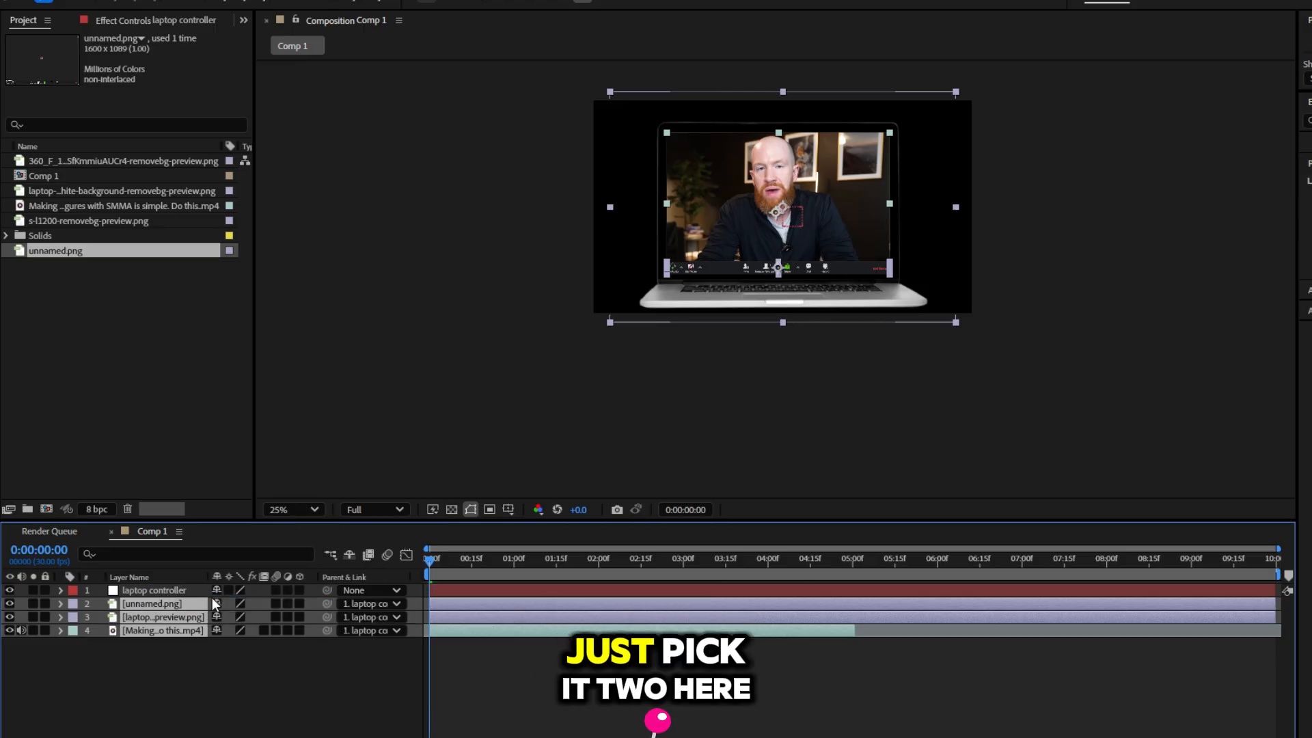
left_click(190, 641)
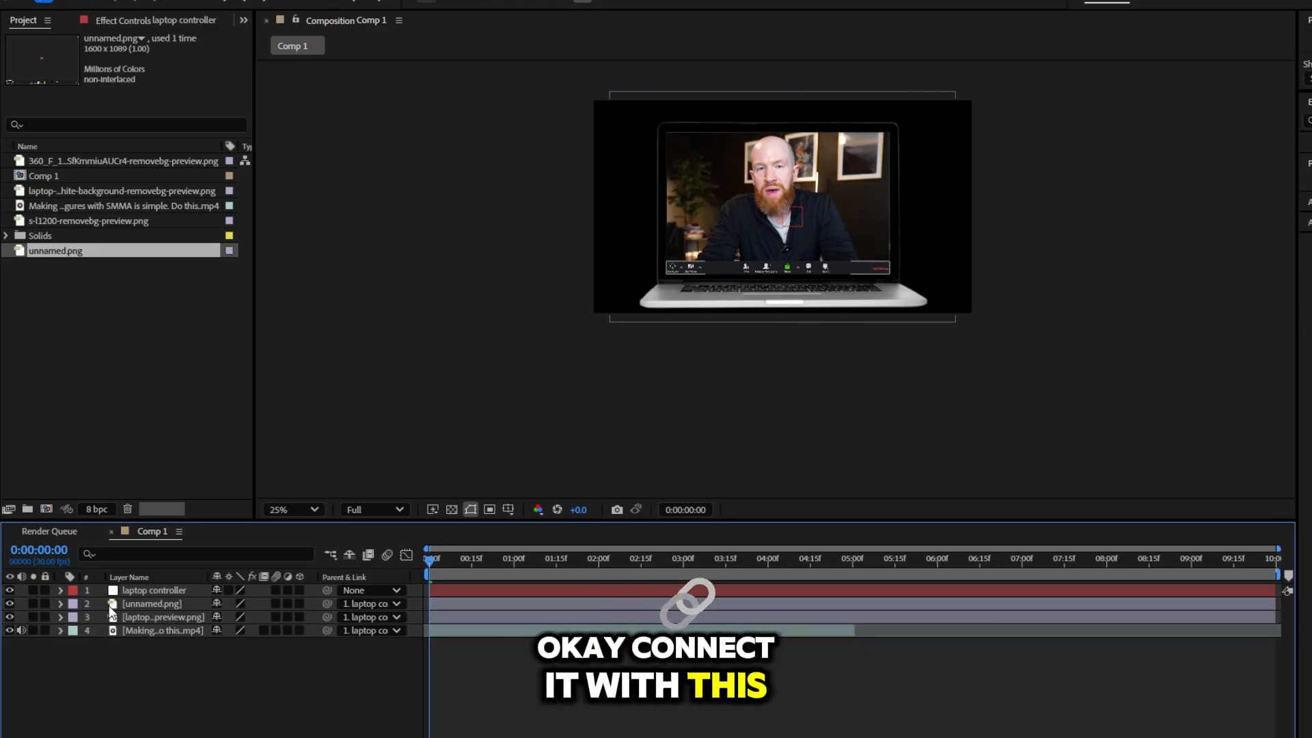
Keyframe the laptop controller's position and scale at 0:00:00:00 and again at 0:00:01:15.
left_click(238, 594)
key("s")
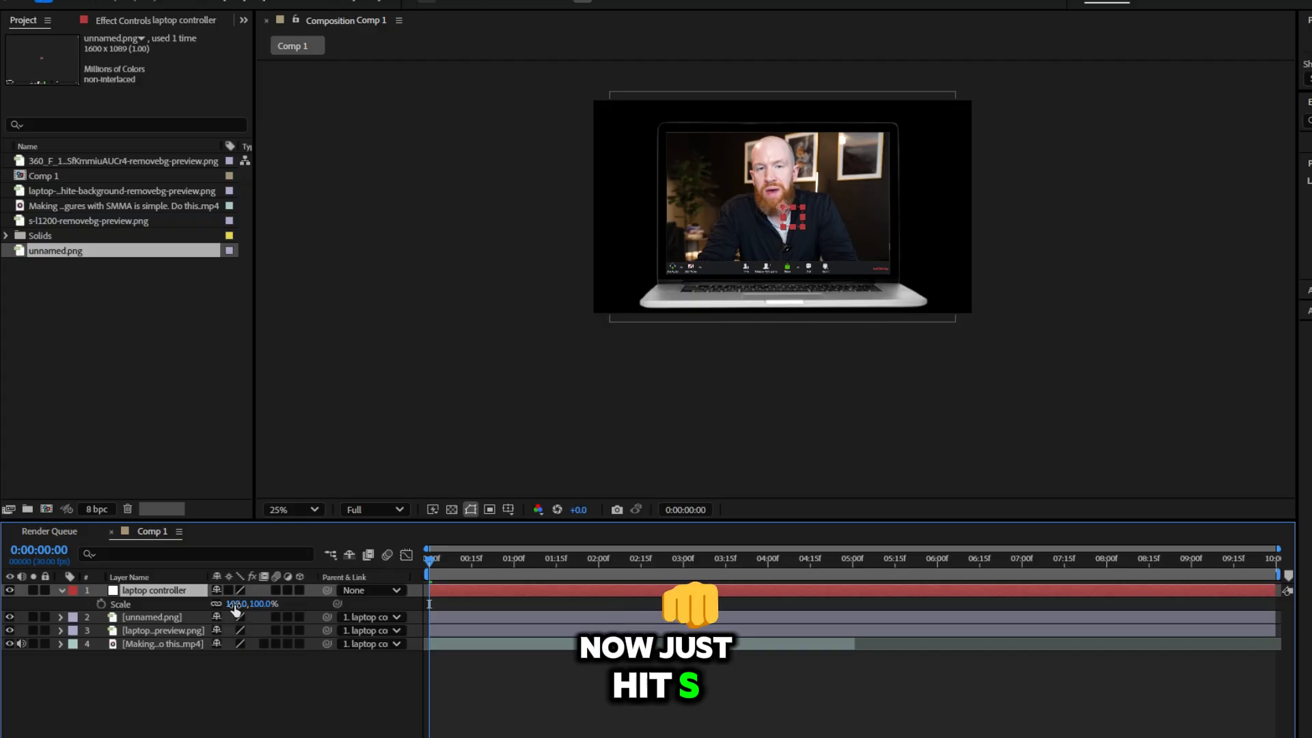
key("shift+p")
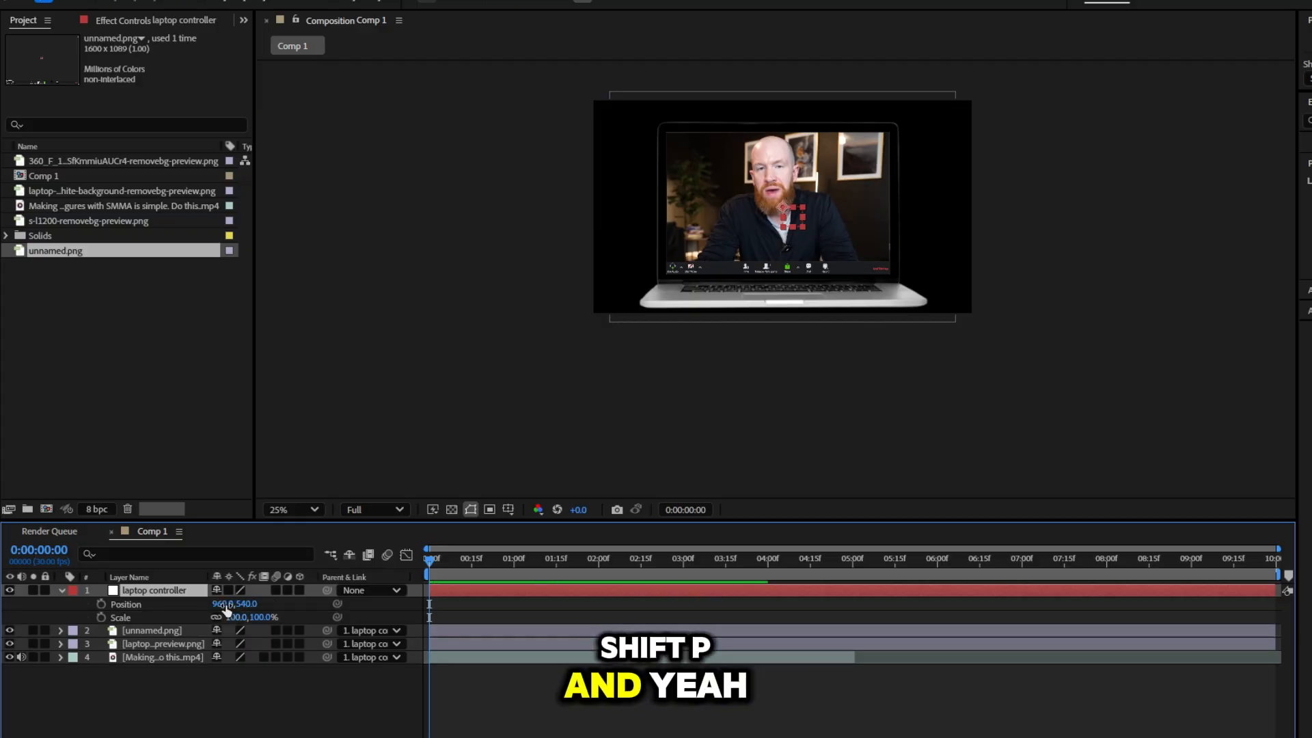
left_click(101, 604)
left_click(101, 616)
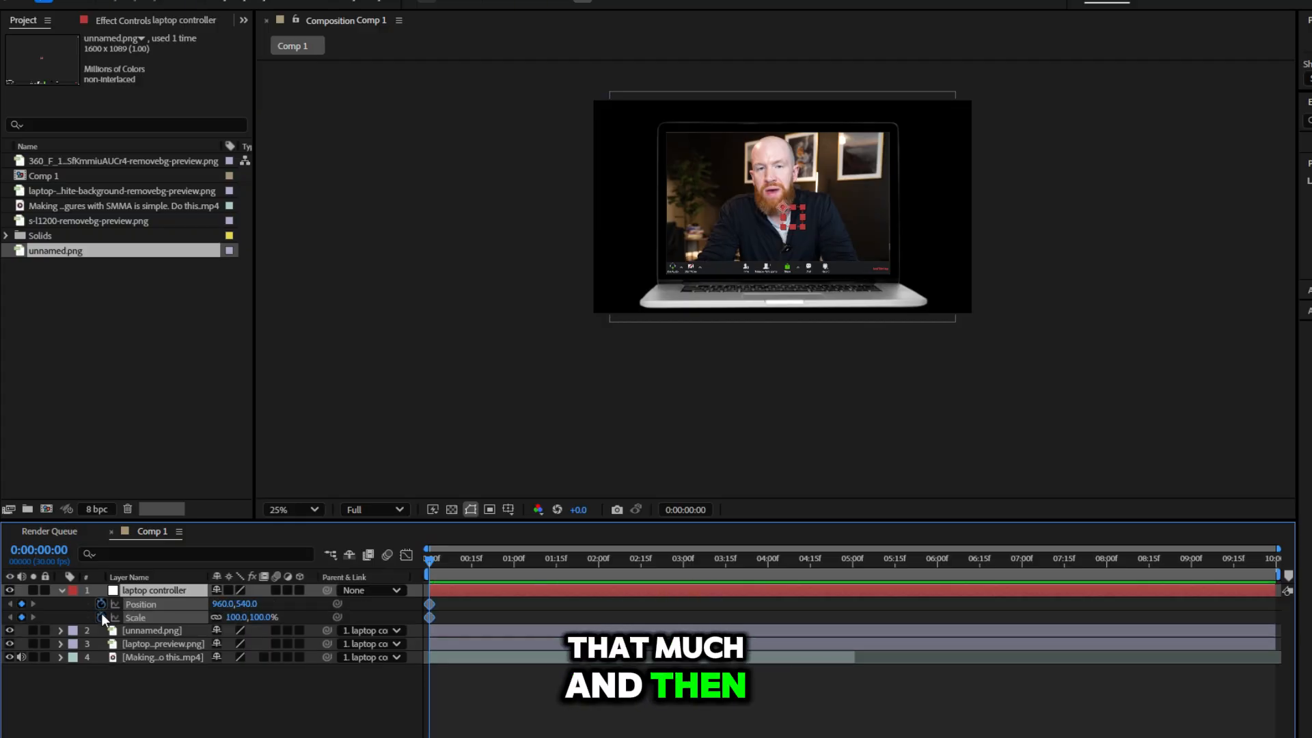
mouse_move(449, 559)
left_mouse_down()
mouse_move(600, 585)
mouse_move(527, 564)
mouse_move(555, 563)
left_mouse_up()
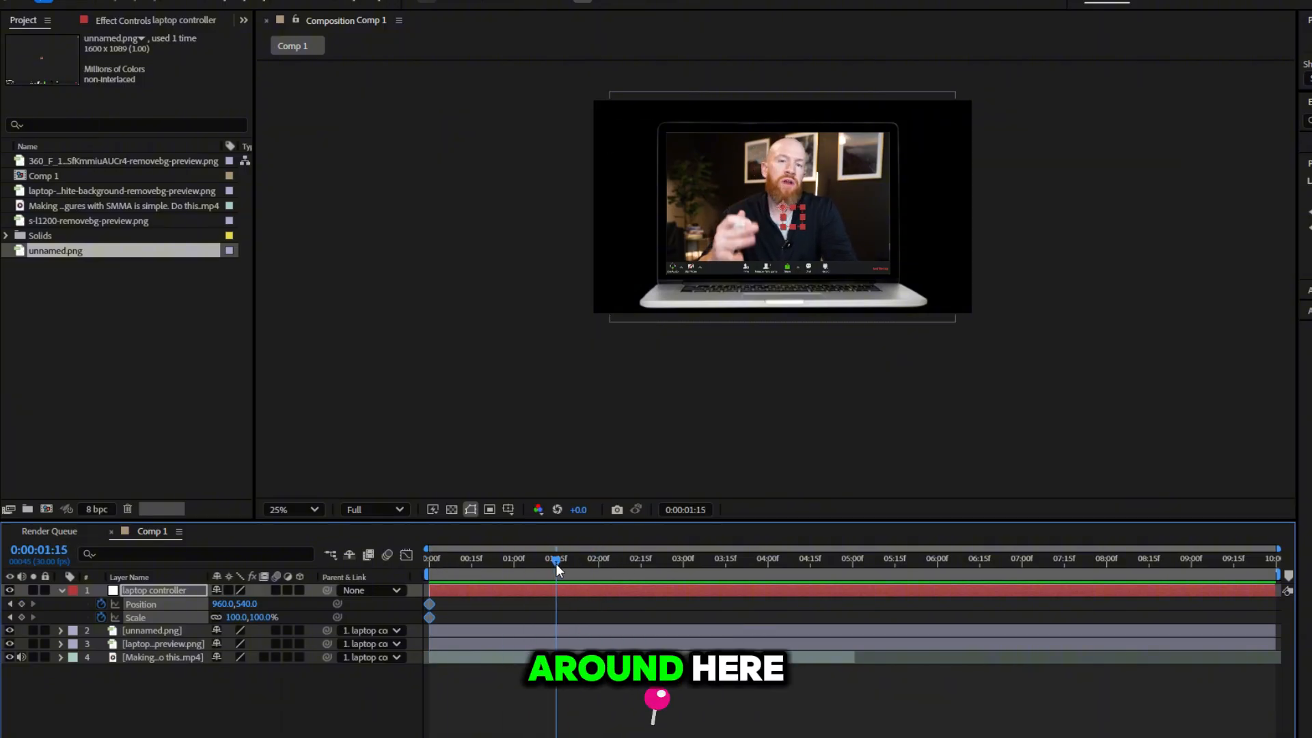
left_click(9, 617)
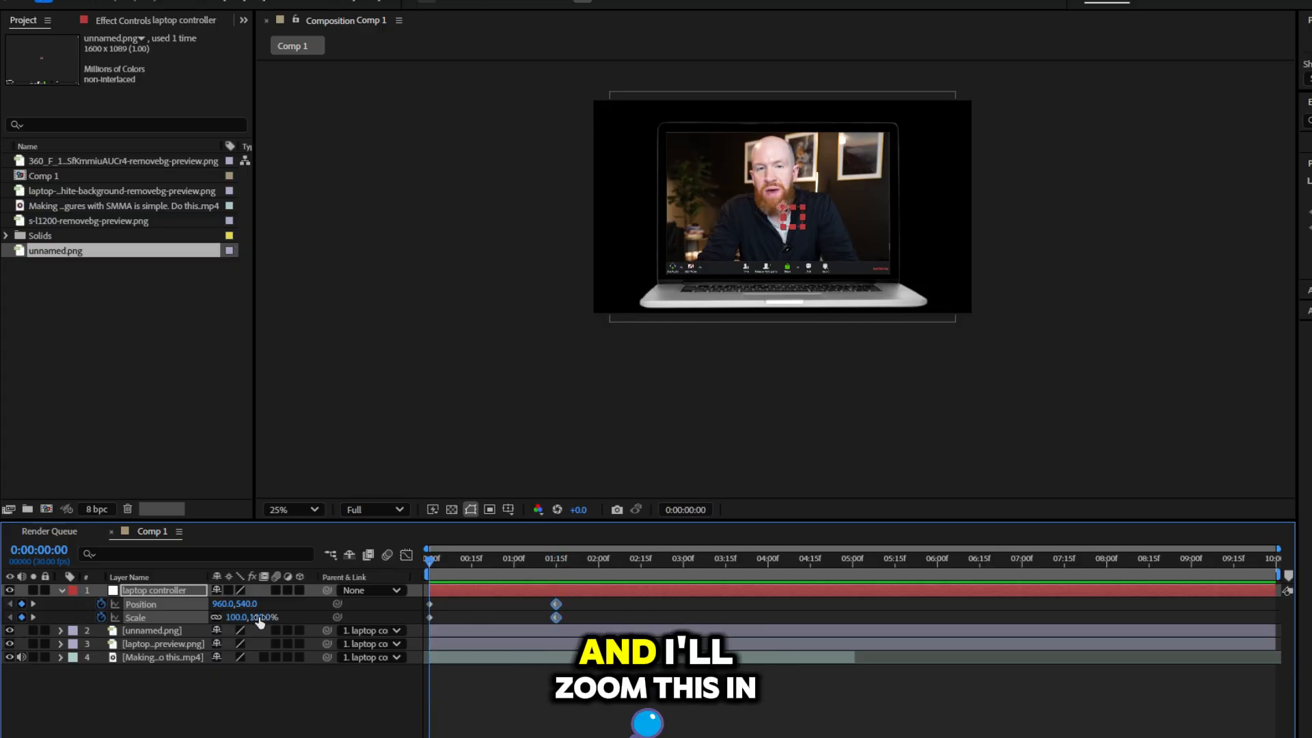
At the first frame, scale the laptop controller up and adjust its position so the animation starts zoomed in on the laptop.
left_click_drag(259, 619, 346, 622)
left_click_drag(246, 604, 358, 601)
left_click_drag(236, 607, 272, 605)
left_click_drag(424, 556, 328, 651)
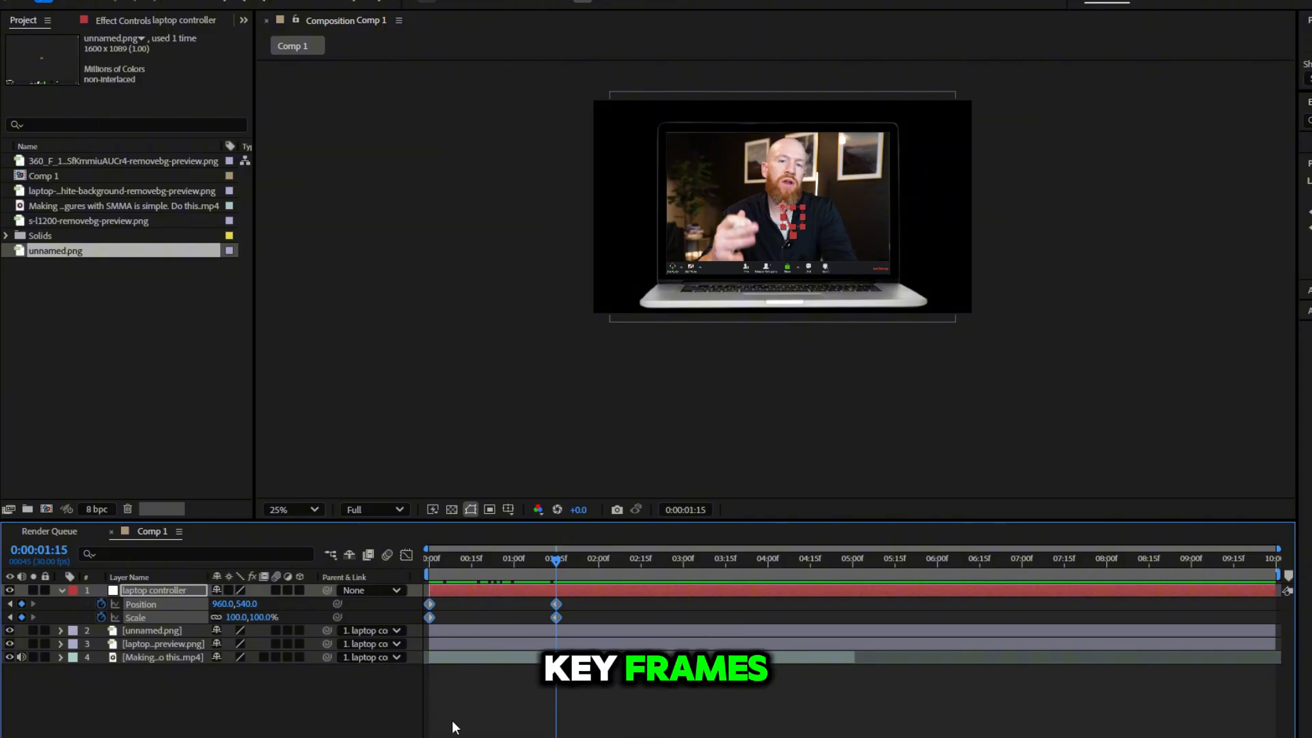
Apply Easy Ease to the controller's keyframes and stretch the ending speed handle toward the start in the graph editor.
key("F9")
left_click(406, 555)
left_click_drag(587, 615, 423, 690)
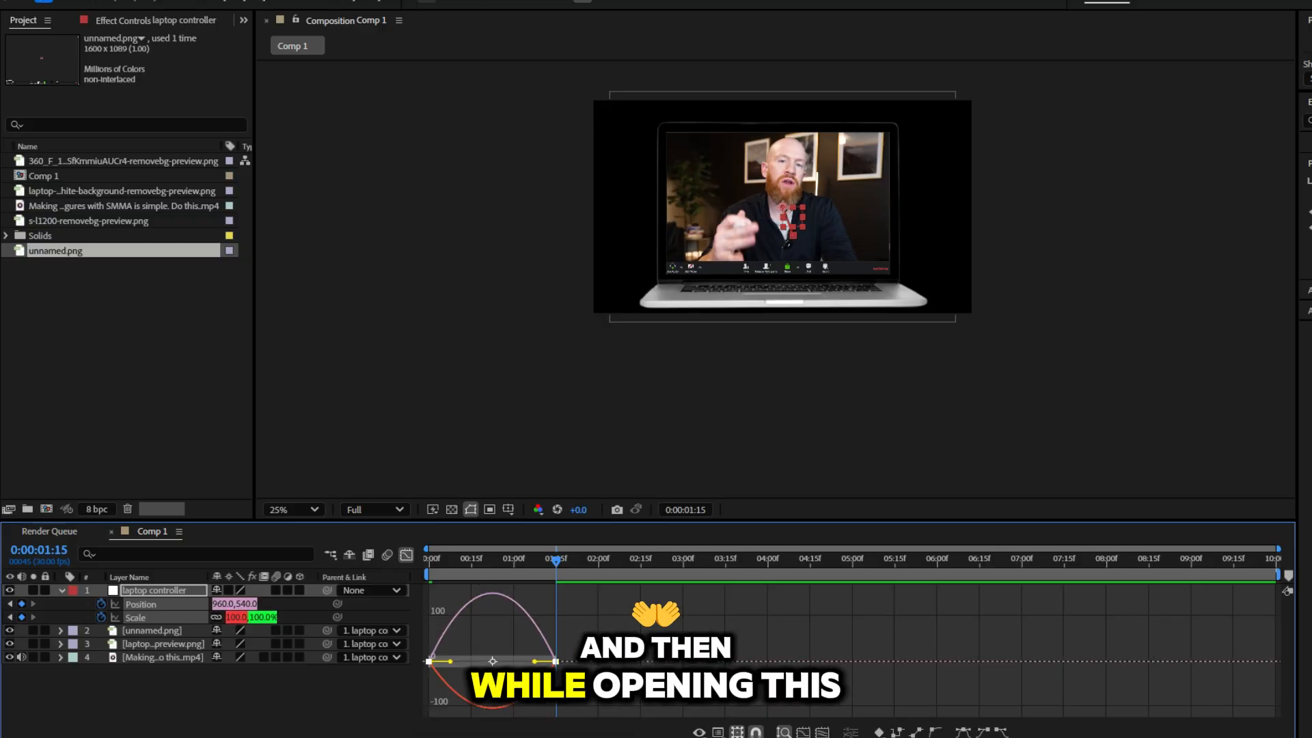
left_click_drag(533, 658, 431, 606)
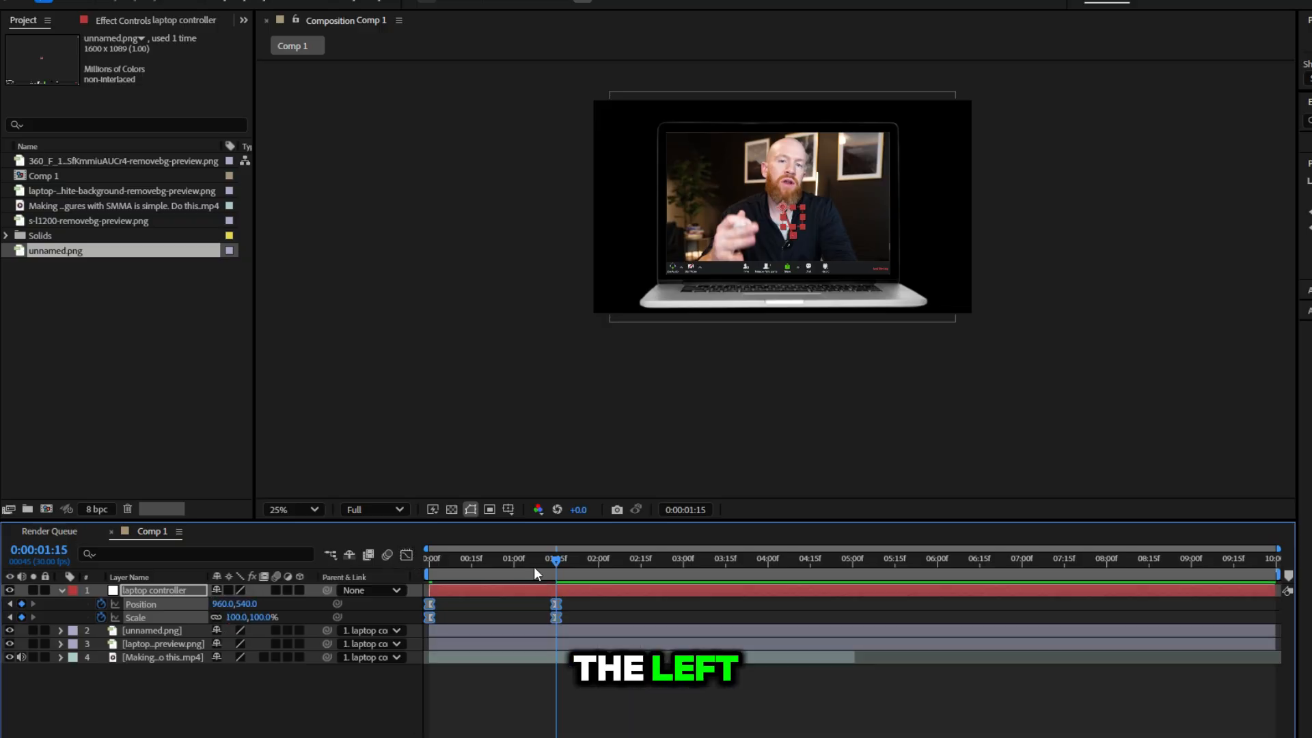
Play back the laptop zoom from the start and mute the audio of the video layer.
key("Home")
key("space")
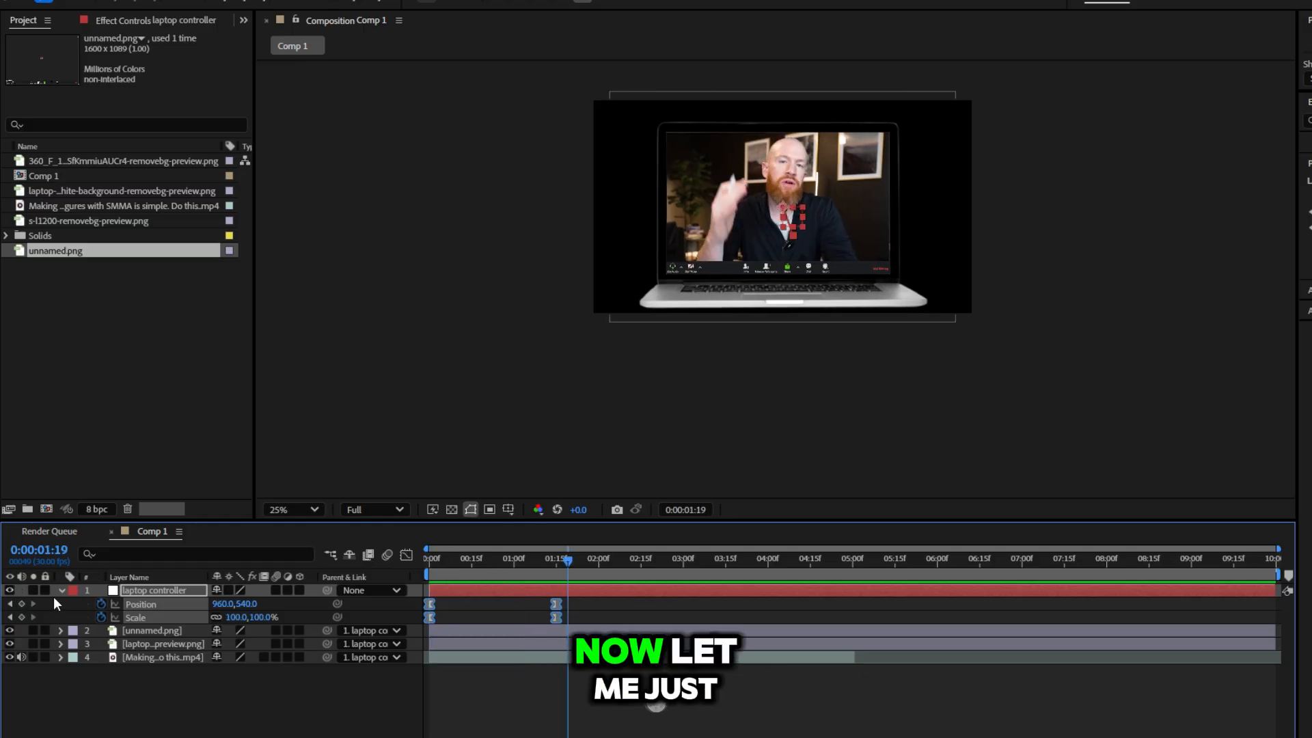
left_click(43, 630)
left_click(21, 657)
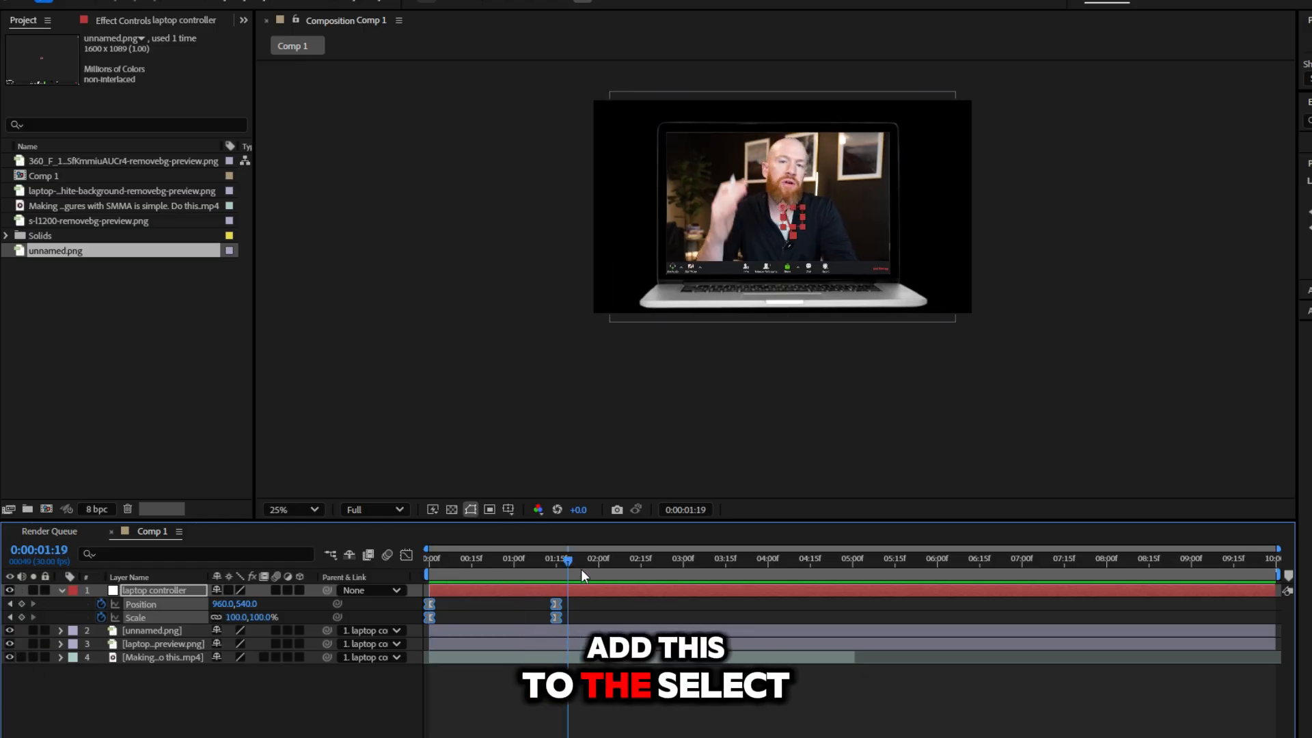
left_click_drag(569, 561, 318, 586)
key("space")
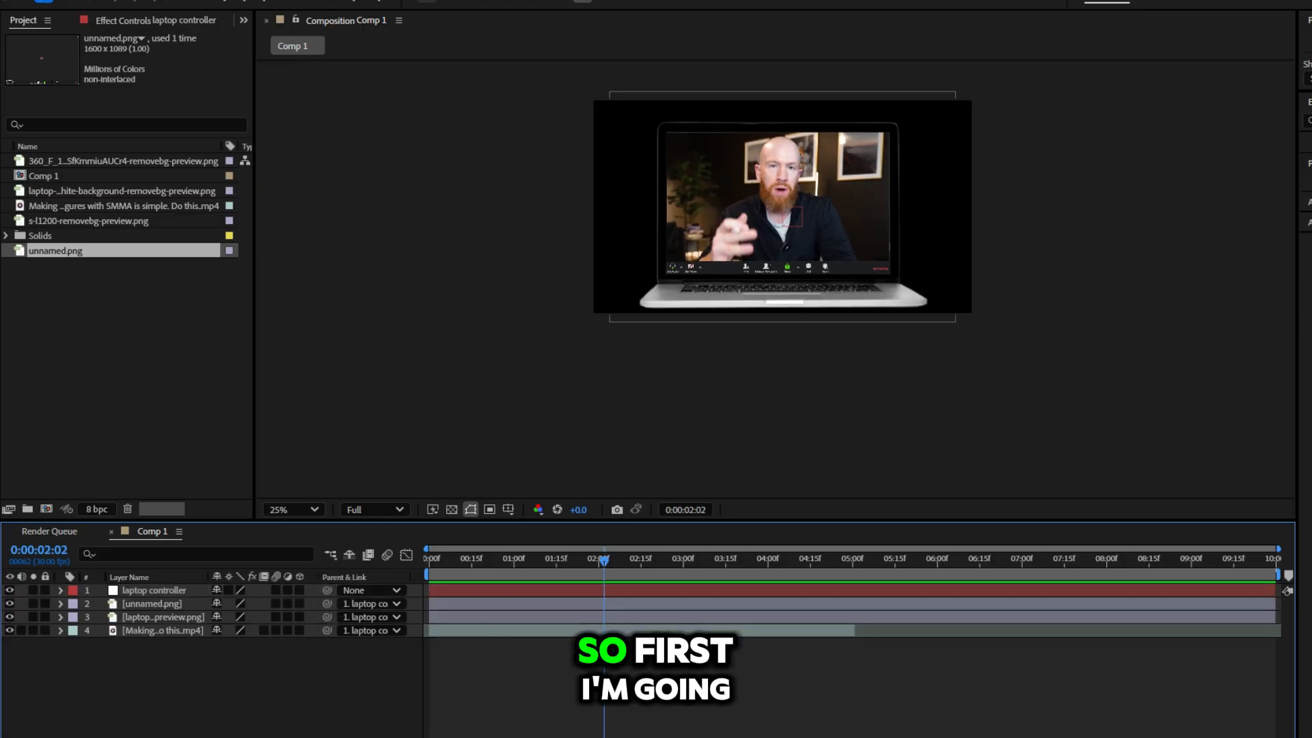
Import Screenshot 2025-05-12 085832.png from the Screenshots folder and place it as the top layer in Comp 1.
scroll(530, 330, "down", 3)
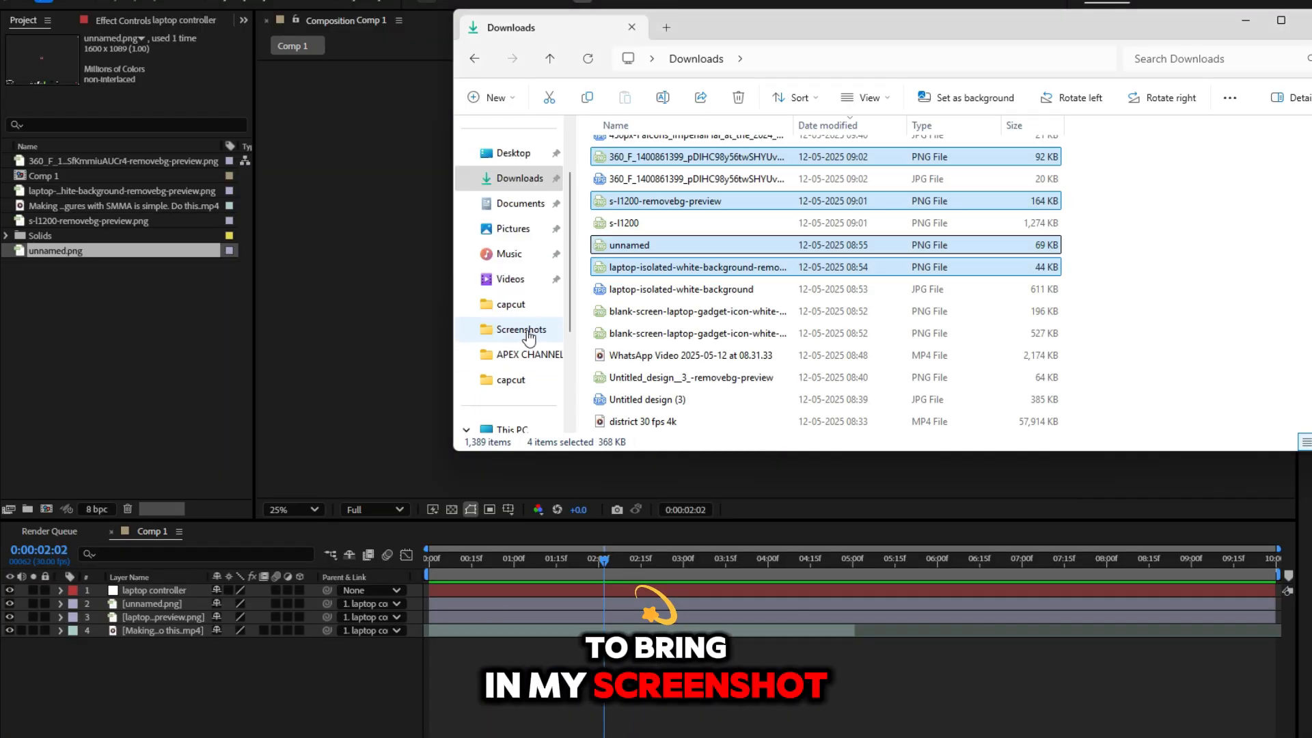
left_click(521, 330)
scroll(881, 287, "down", 10)
left_click_drag(1088, 373, 162, 652)
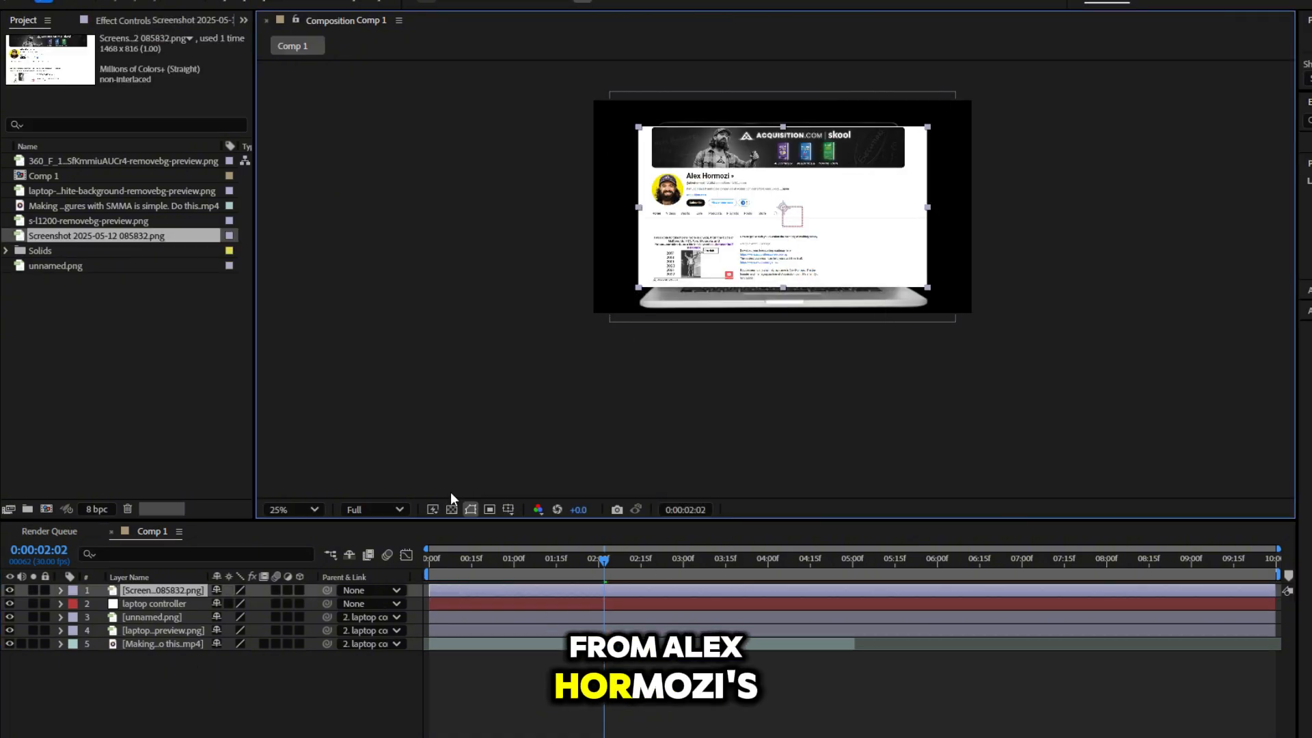
Move the screenshot lower in the frame to about 976, 714 and start its layer at 0:00:01:21.
scroll(775, 279, "up", 2)
left_click_drag(789, 138, 796, 204)
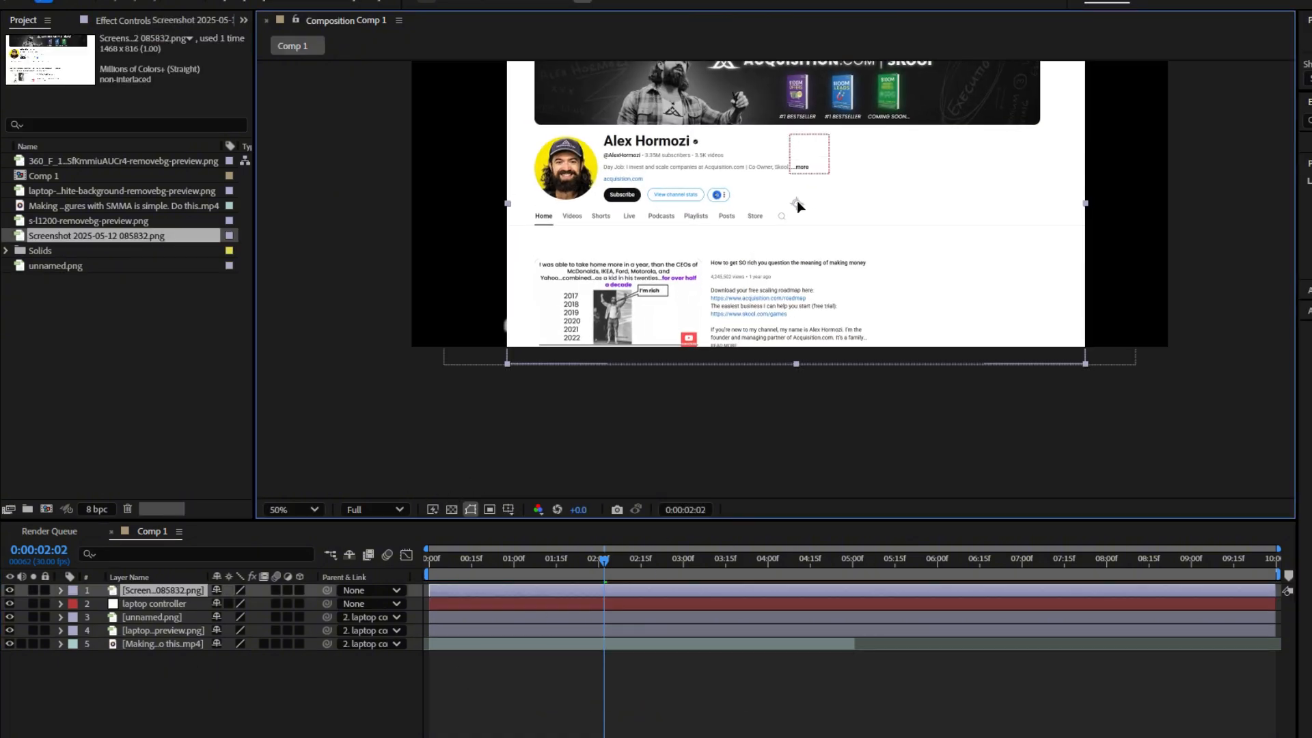
left_click_drag(587, 590, 766, 590)
left_click_drag(658, 560, 592, 592)
left_click(589, 596)
Mask the 3.35M subscriber number on the screenshot layer with the Rectangle tool and invert the mask.
scroll(710, 242, "up", 2)
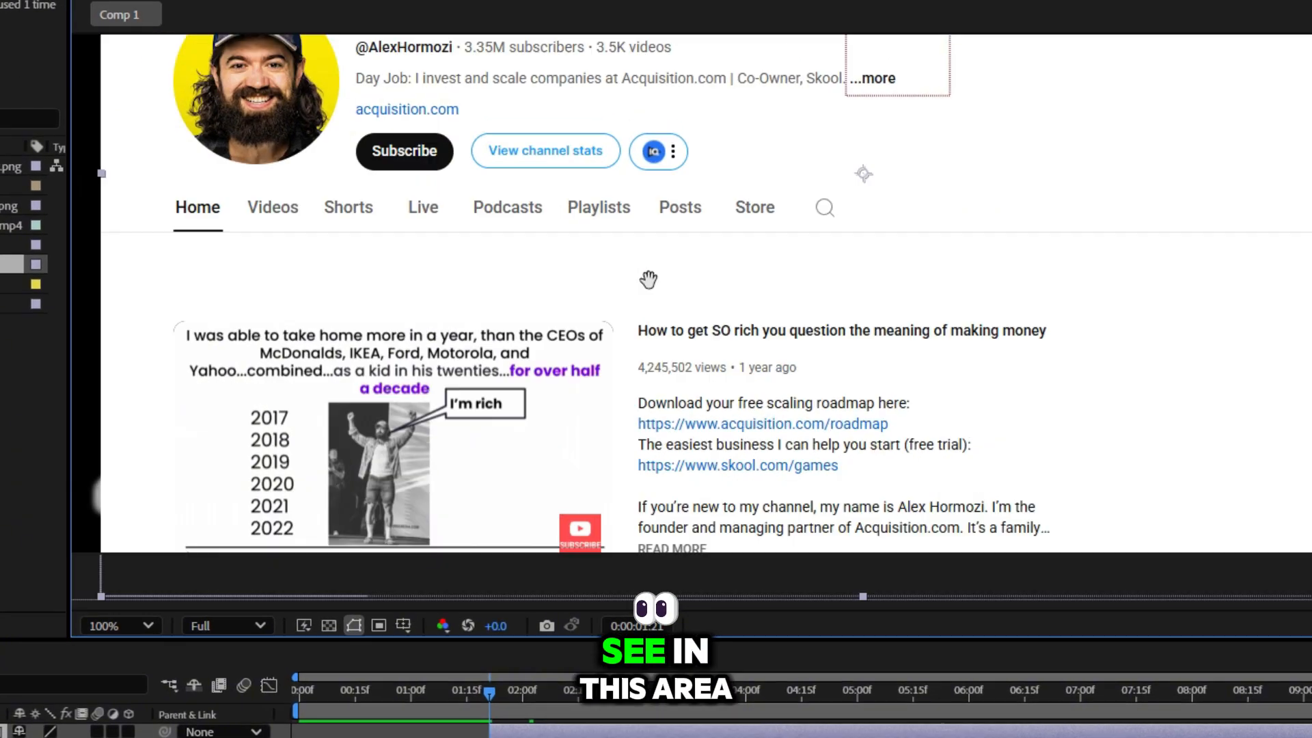
left_click_drag(648, 279, 724, 464)
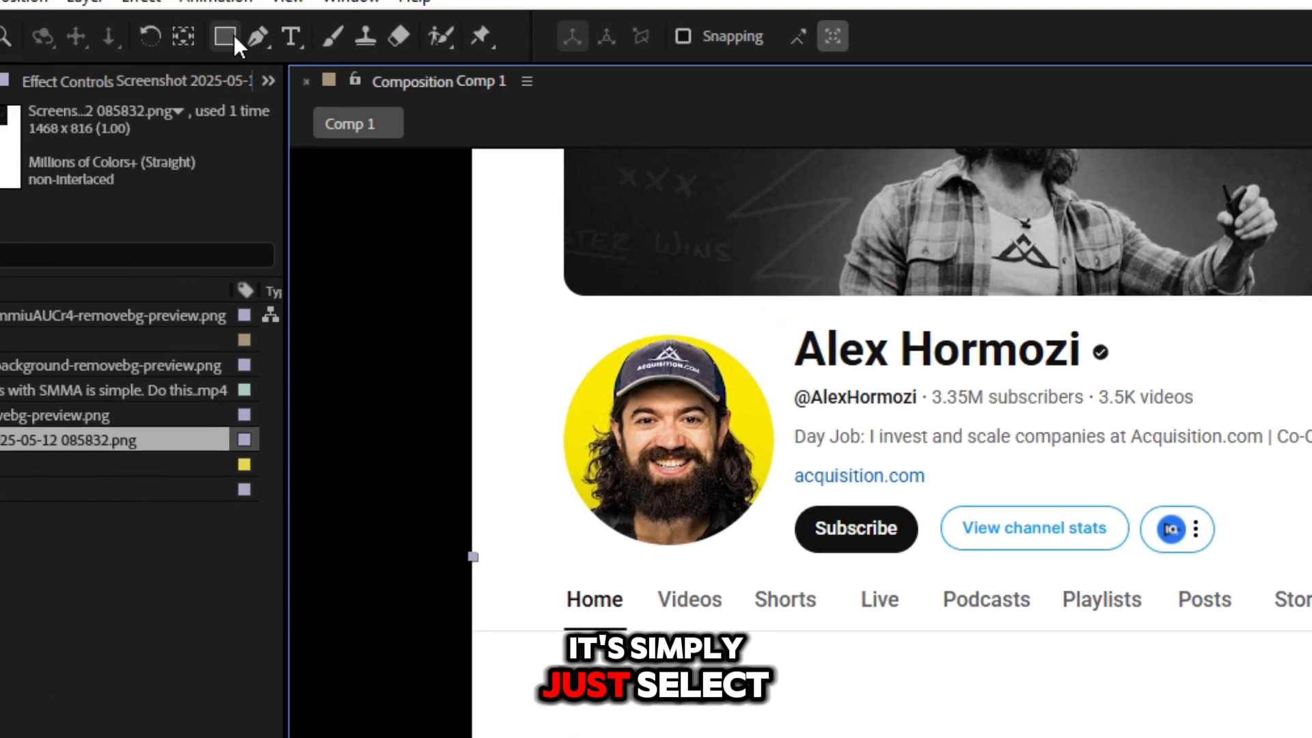
left_click(229, 37)
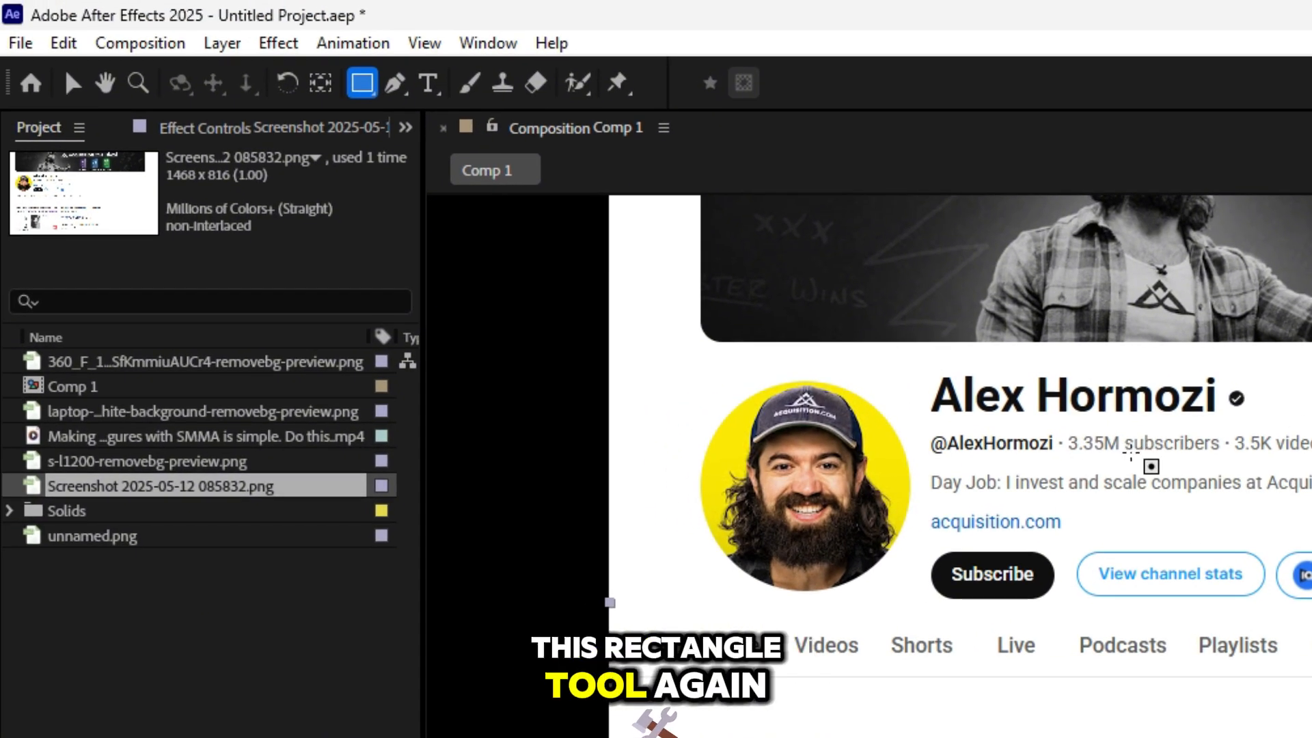
scroll(1063, 426, "up", 1)
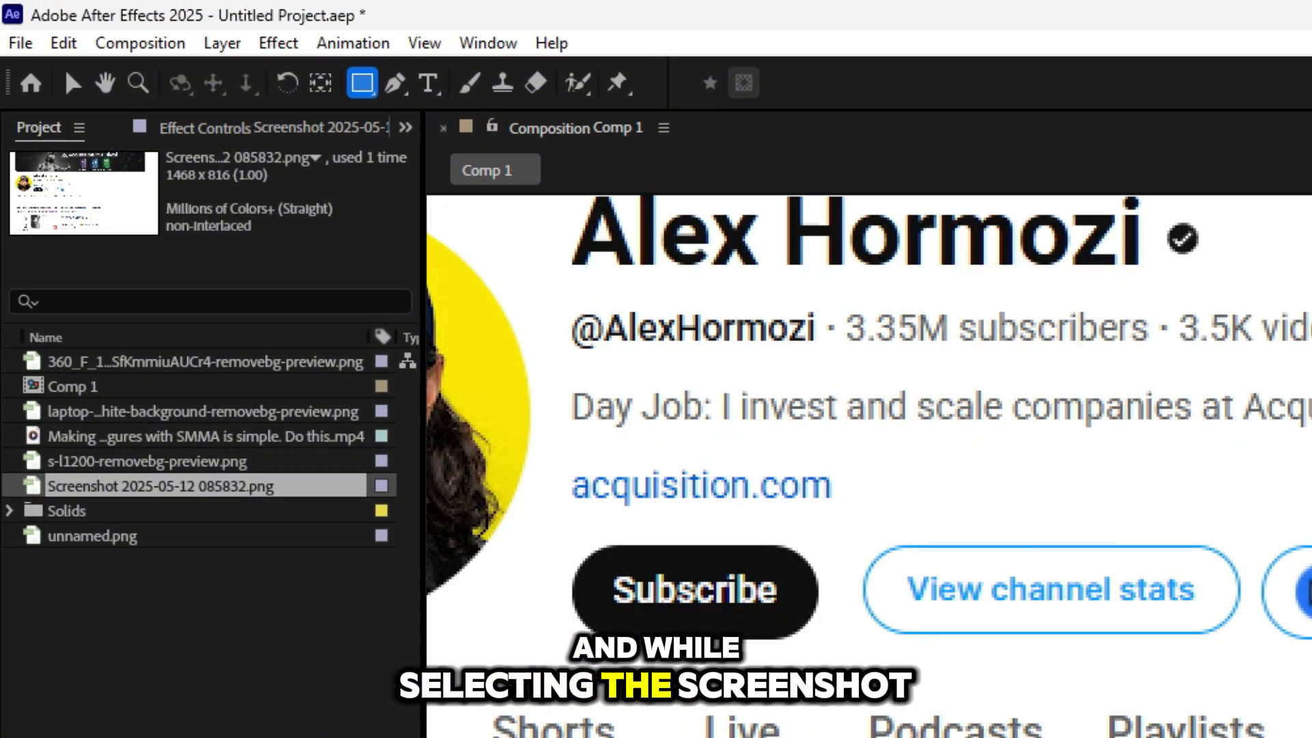
left_click_drag(842, 308, 946, 347)
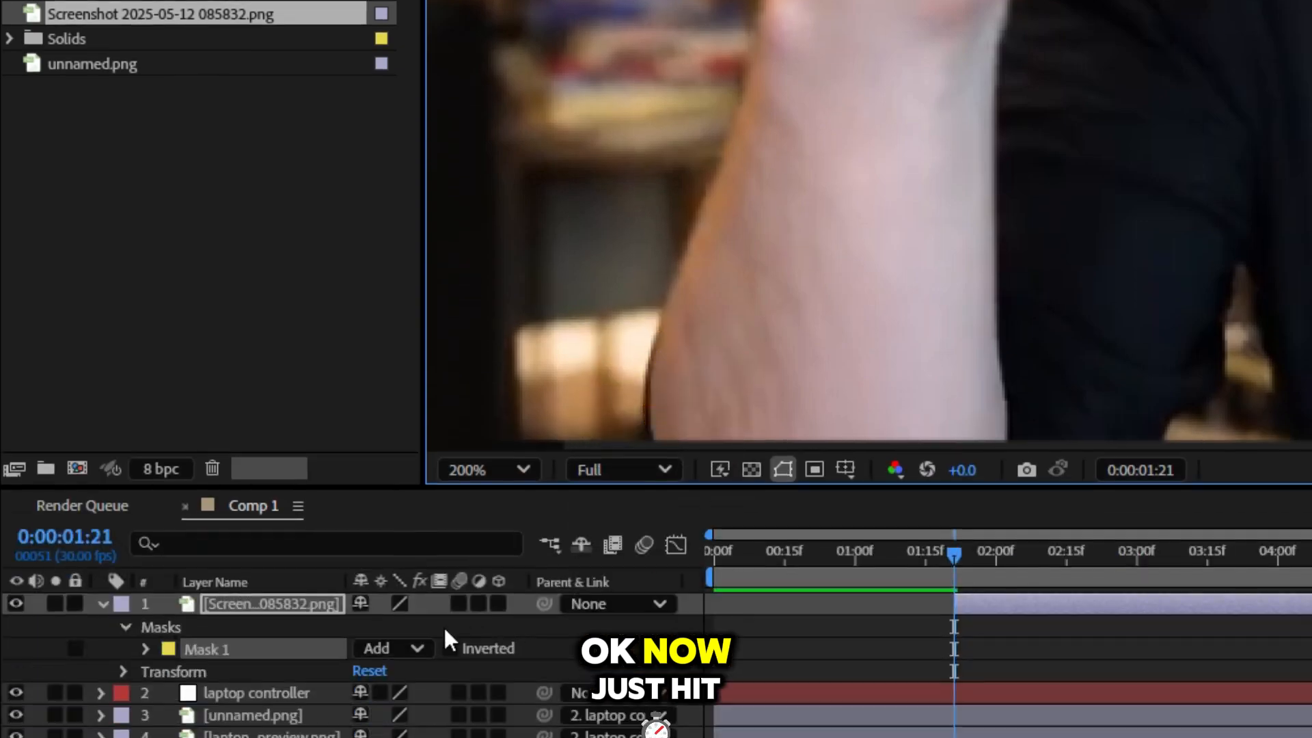
left_click(443, 647)
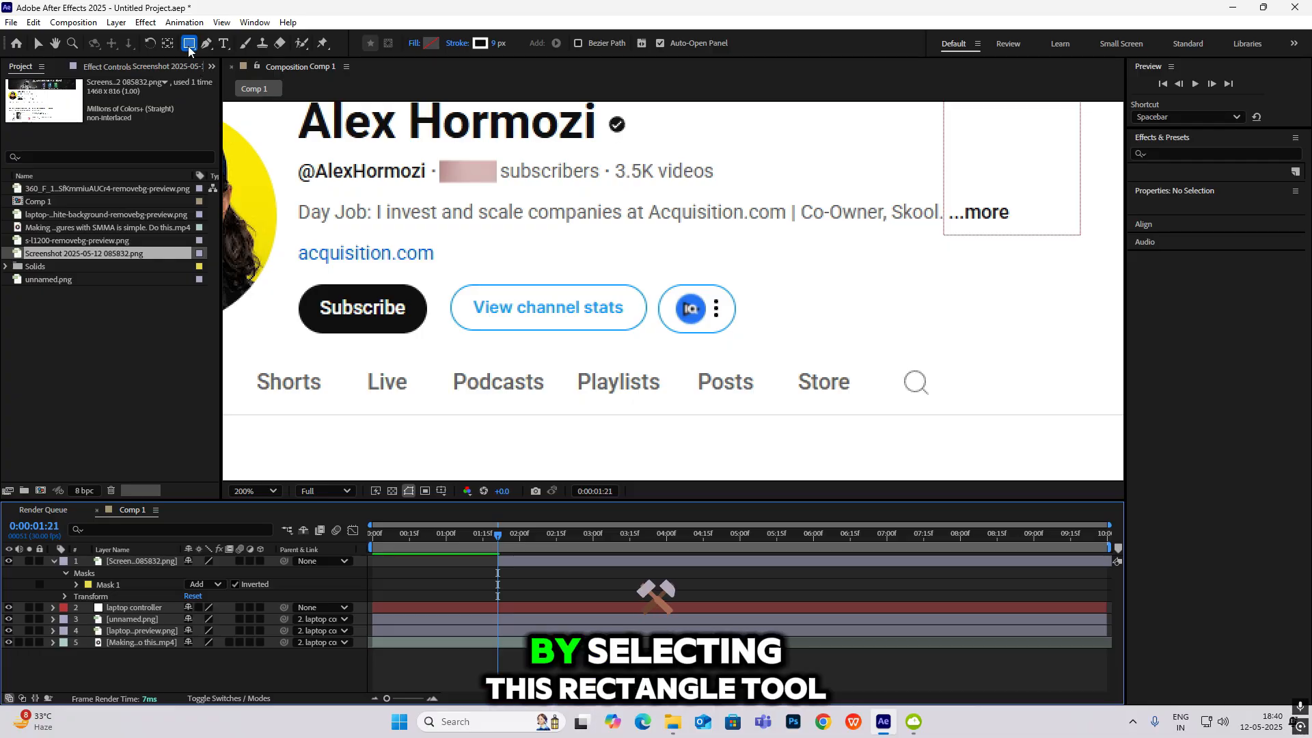
With no layer selected, set the Rectangle tool's fill to white FFFFFF and its stroke to none.
left_click(431, 44)
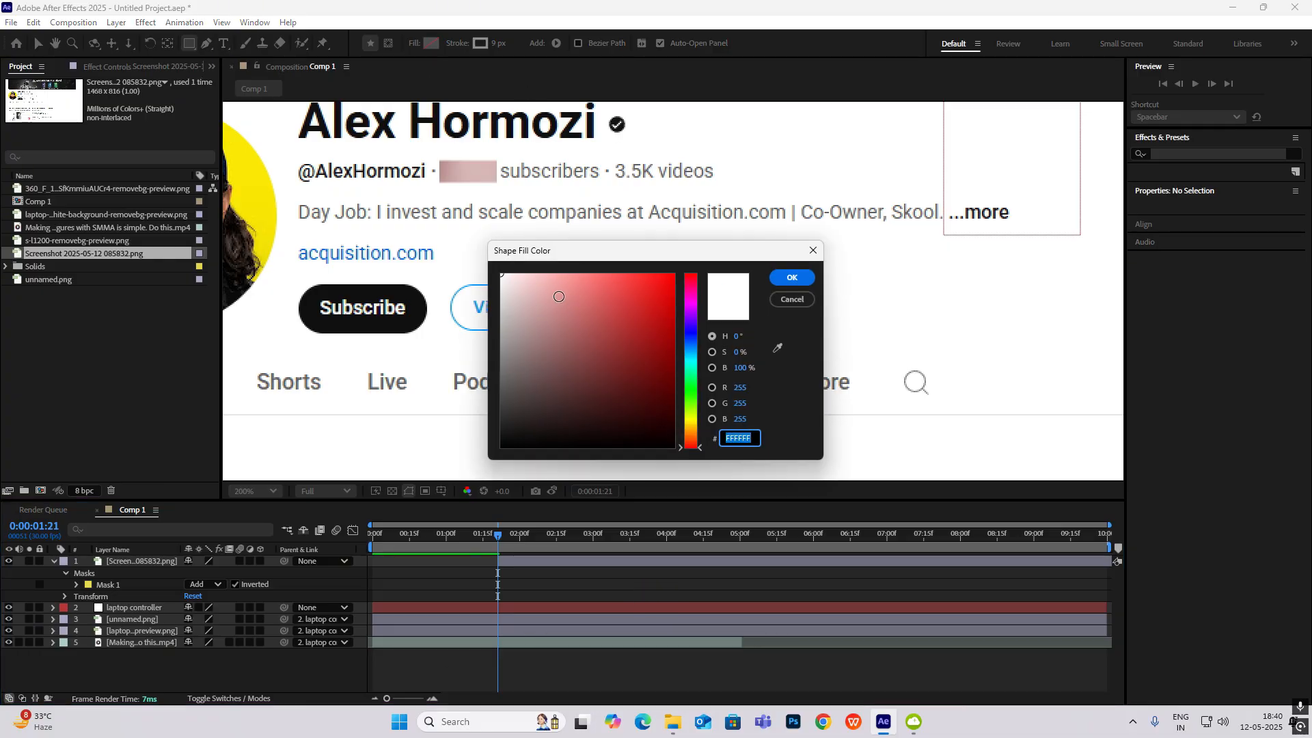
left_click(791, 277)
left_click(458, 43)
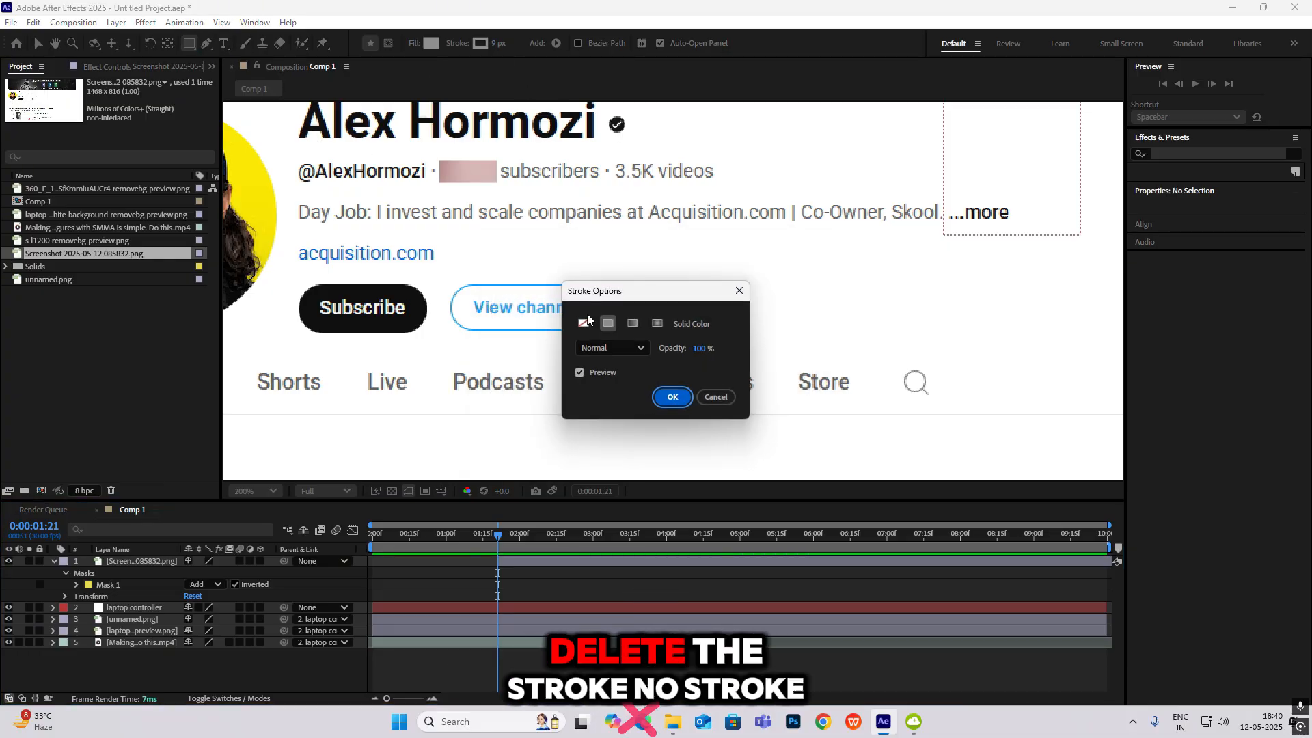
left_click(585, 324)
left_click(673, 393)
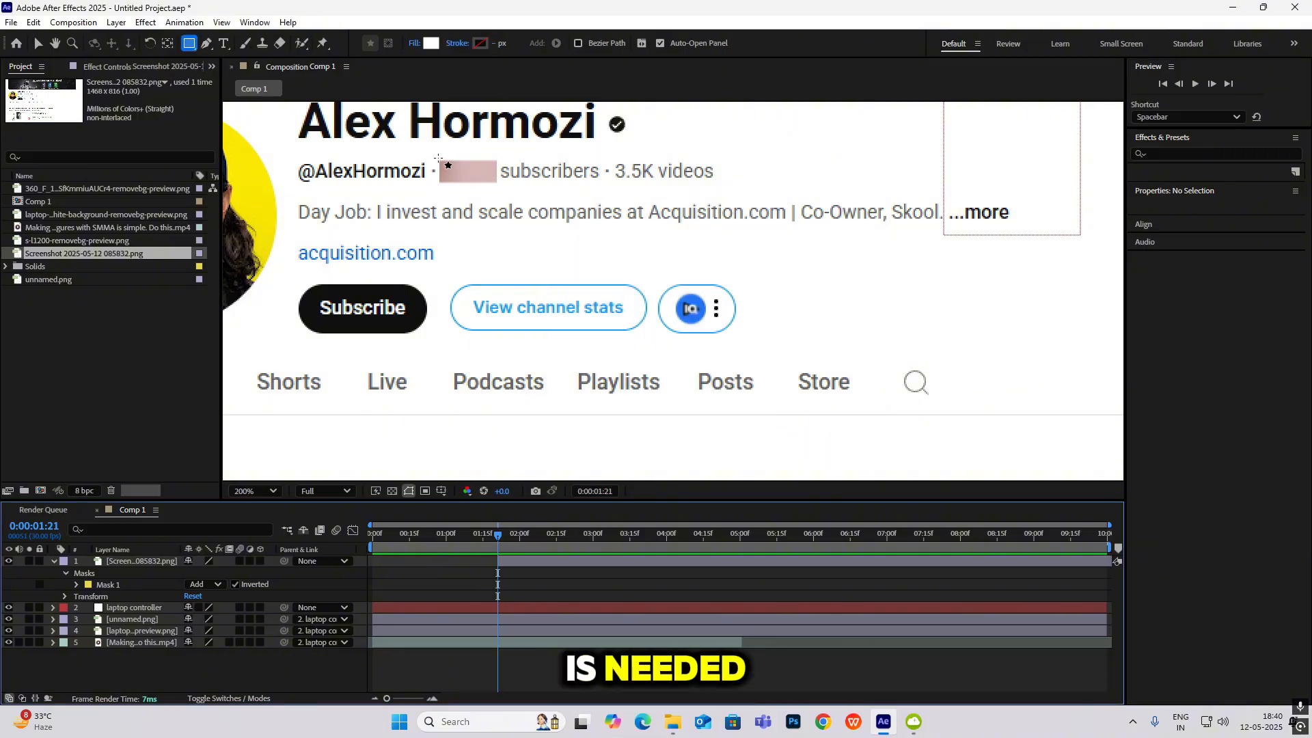
Draw a white rectangle of about 45.5 by 19.5 px over the cut-out subscriber number and check how it blends in.
left_click_drag(436, 158, 499, 185)
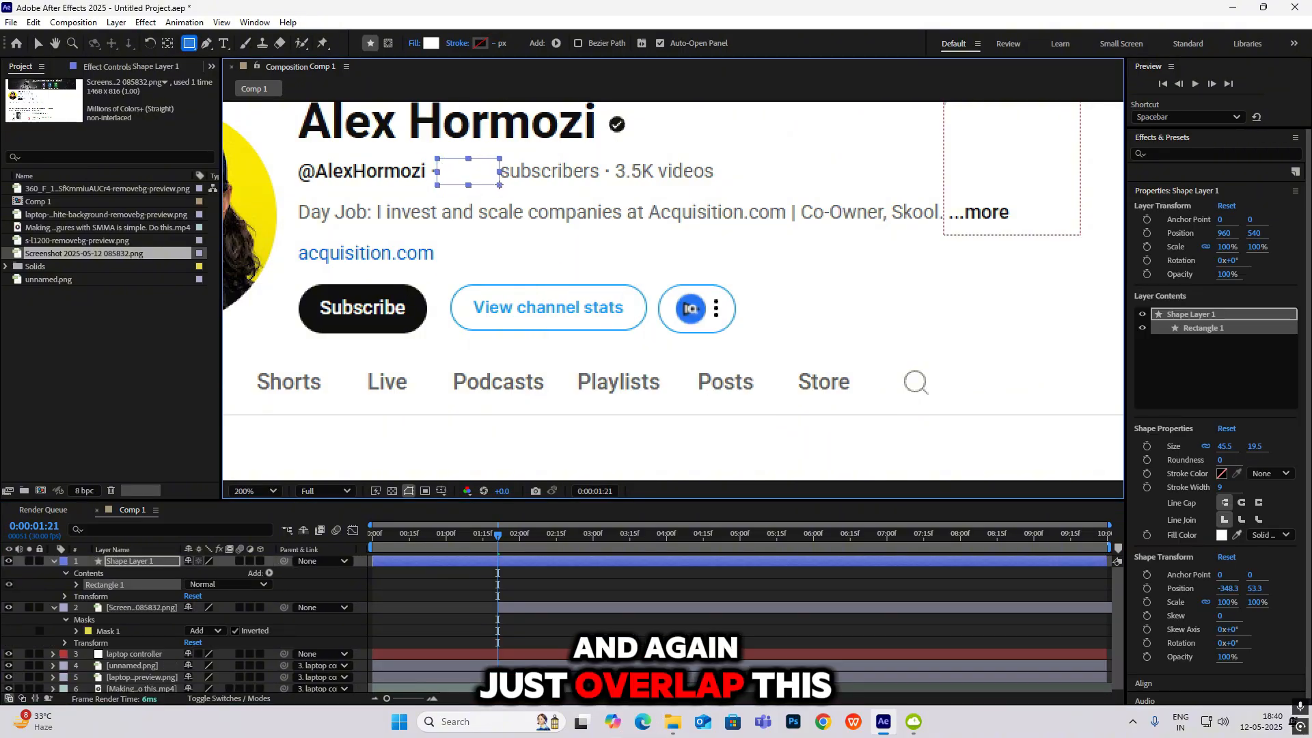
left_click(38, 49)
left_click(164, 330)
left_click(841, 319)
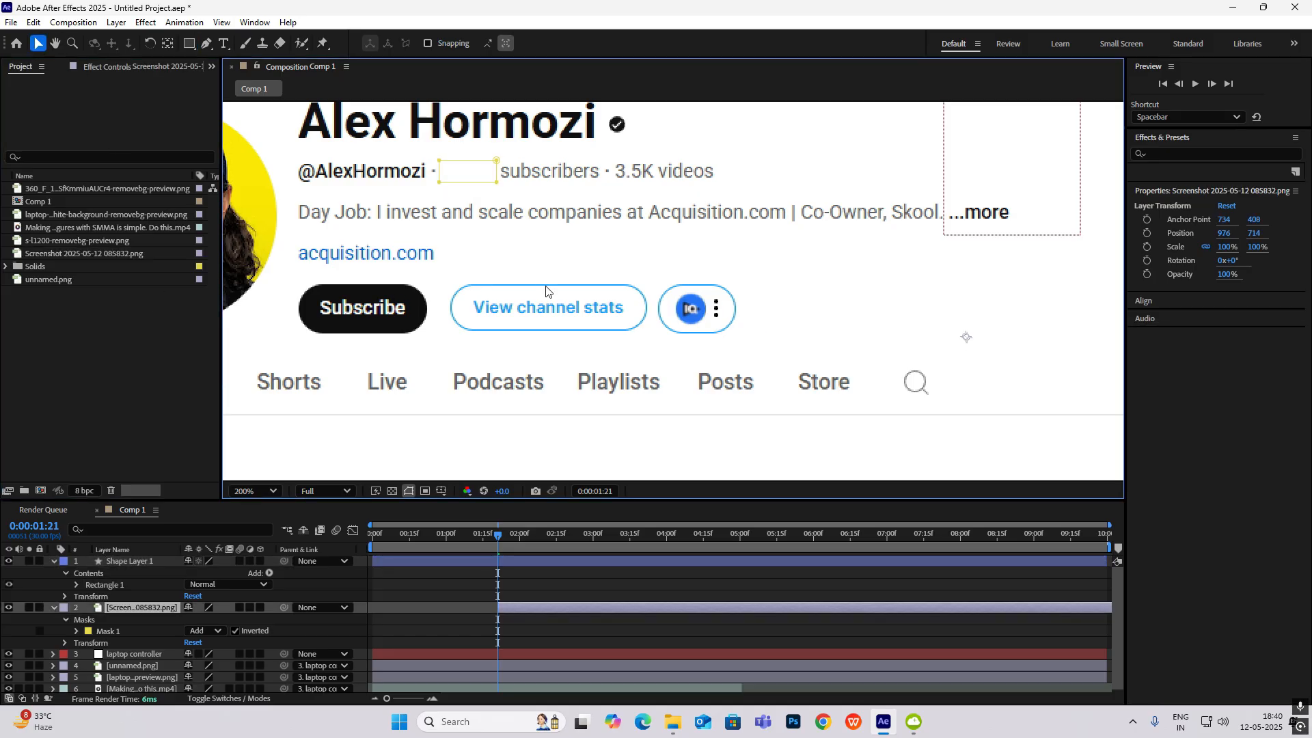
scroll(548, 287, "down", 1)
left_click(323, 315)
scroll(569, 248, "up", 1)
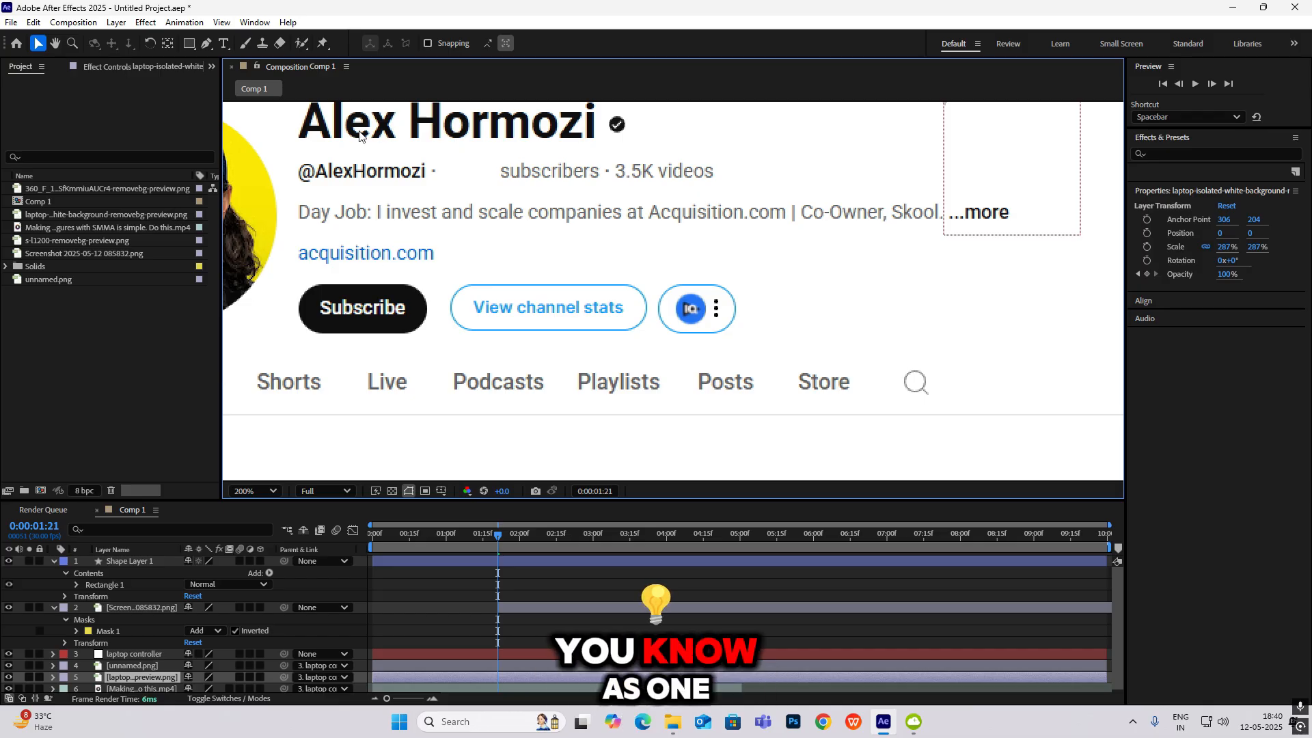
scroll(481, 140, "down", 1)
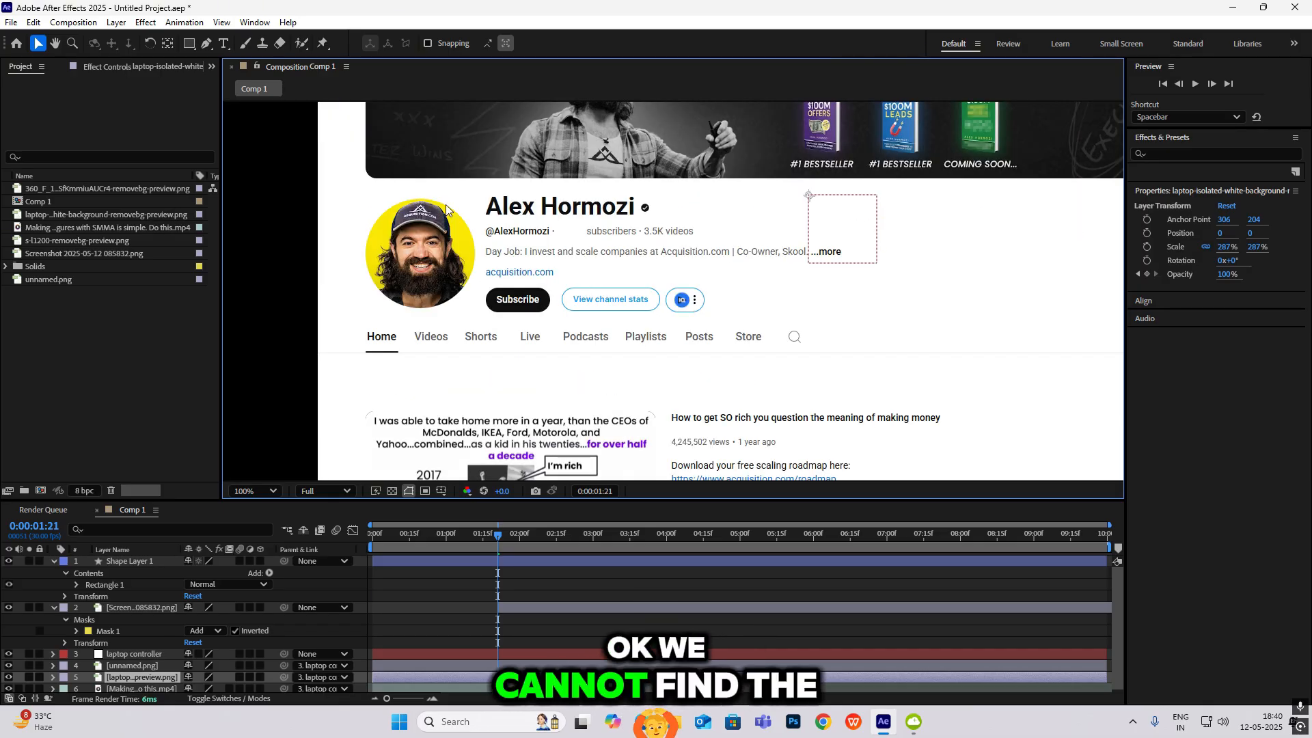
Collapse the shape and screenshot layers, clear the layer selection and set the current time to 0:00:01:22.
left_click(54, 561)
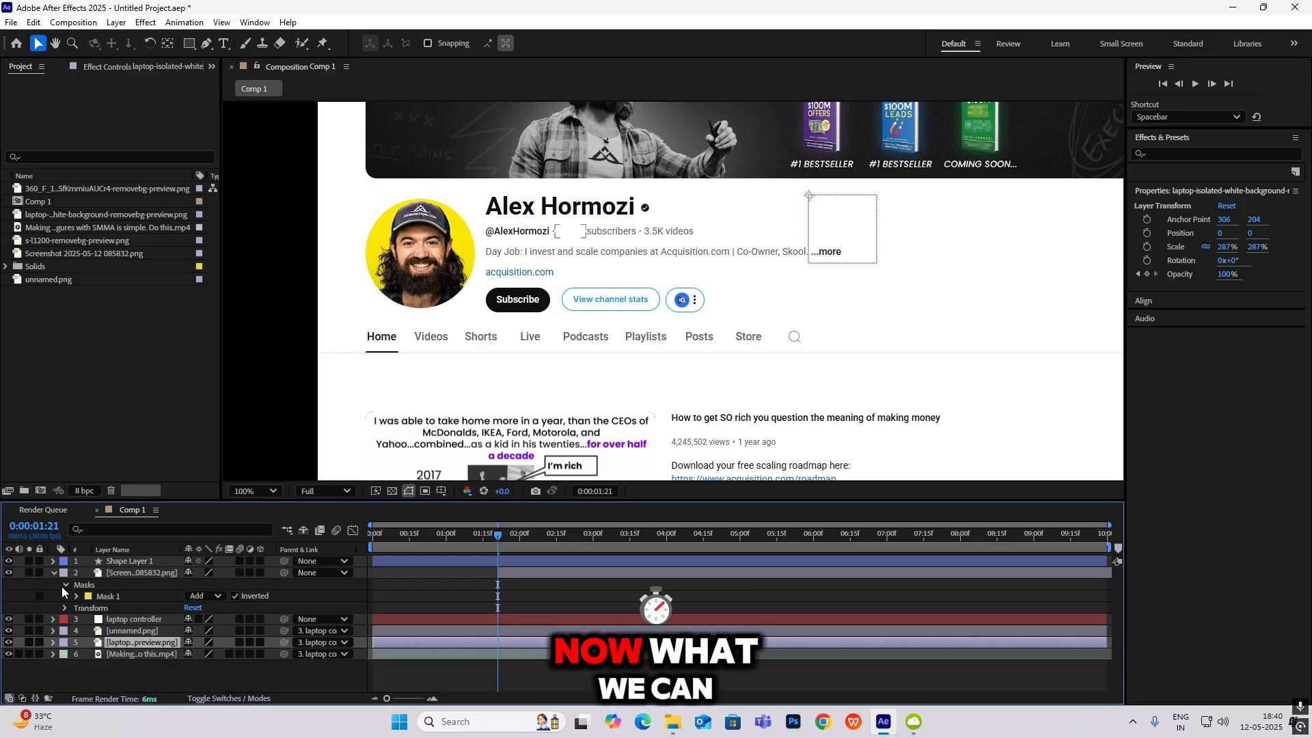
left_click(54, 573)
left_click(129, 638)
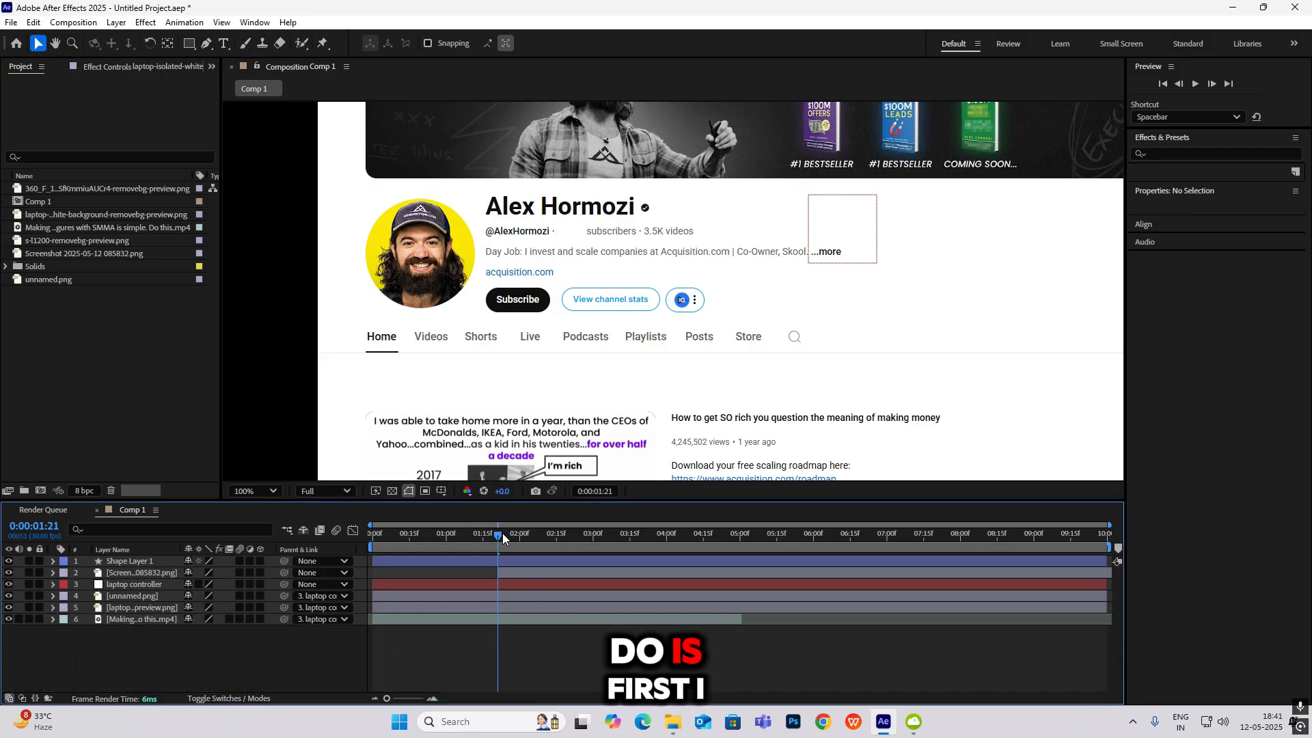
left_click(488, 536)
left_click_drag(494, 536, 501, 540)
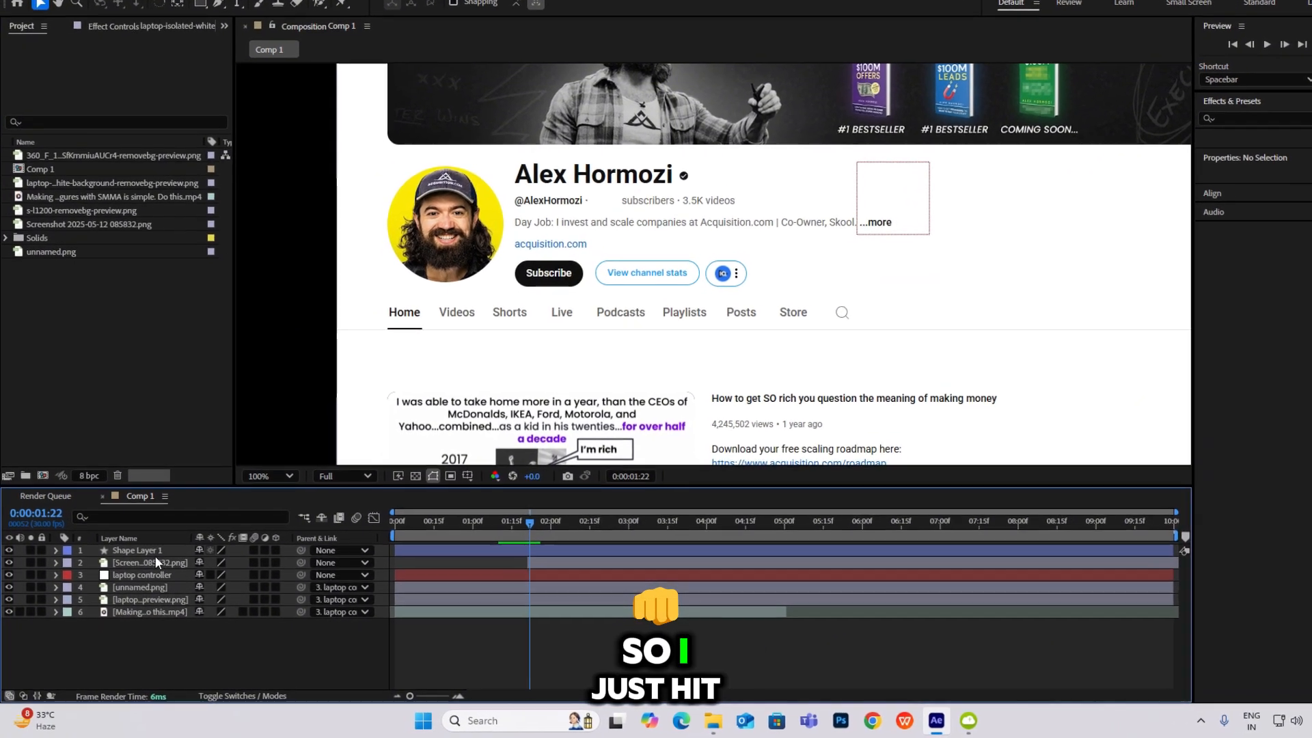
Pre-compose Shape Layer 1 and the screenshot layer as "yt home screen", moving all attributes into the new composition.
left_click(154, 561)
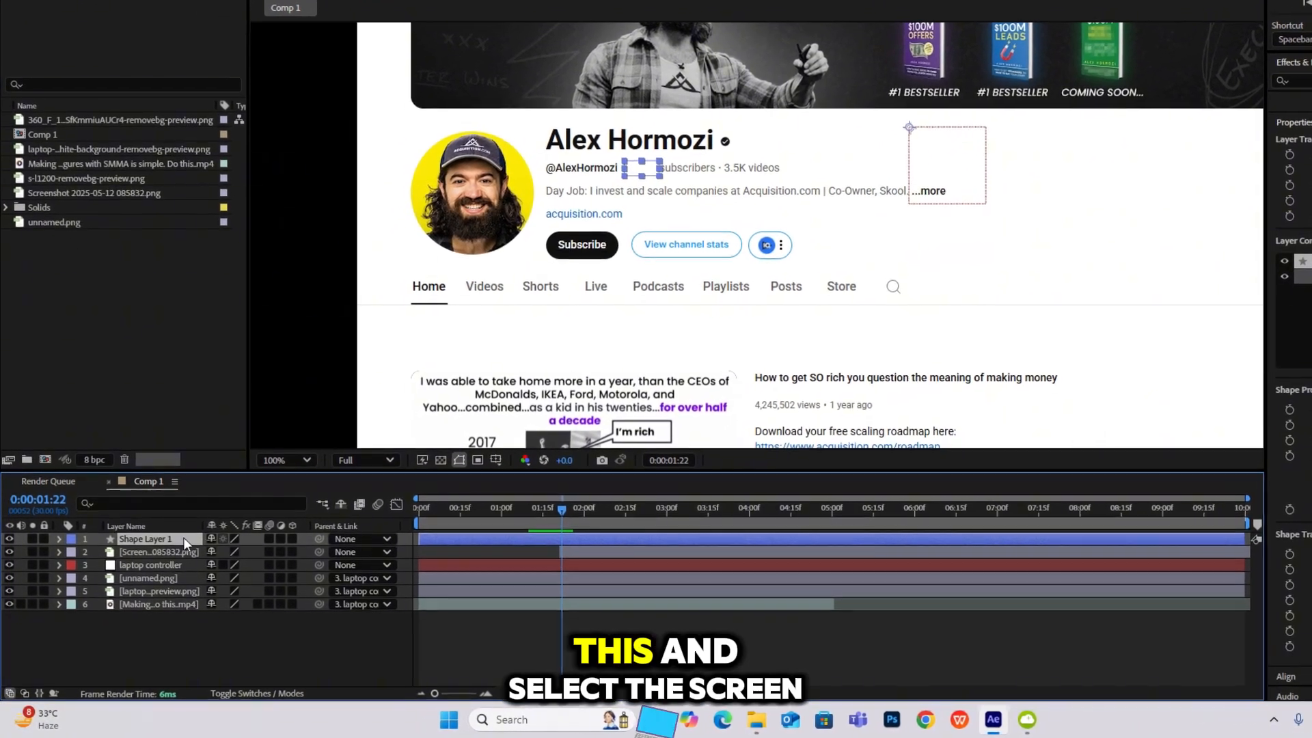
left_click(177, 552, "ctrl")
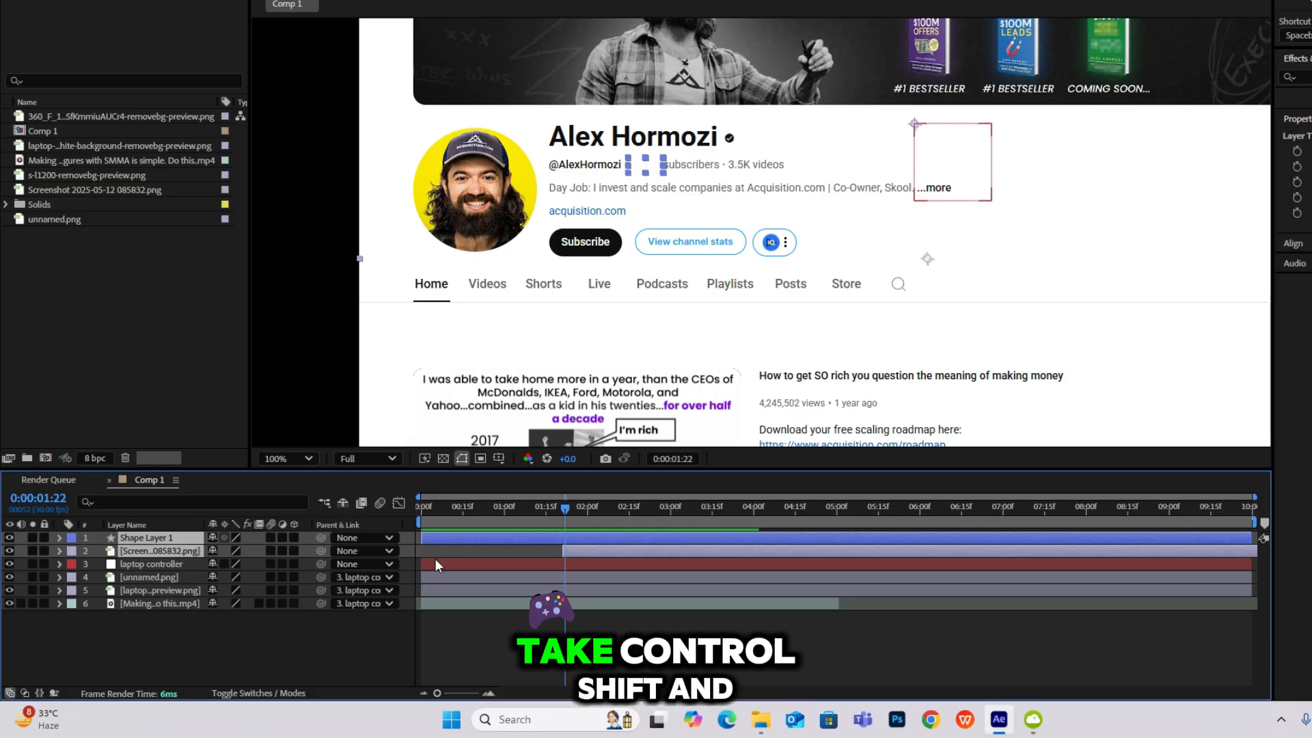
key("ctrl+shift+c")
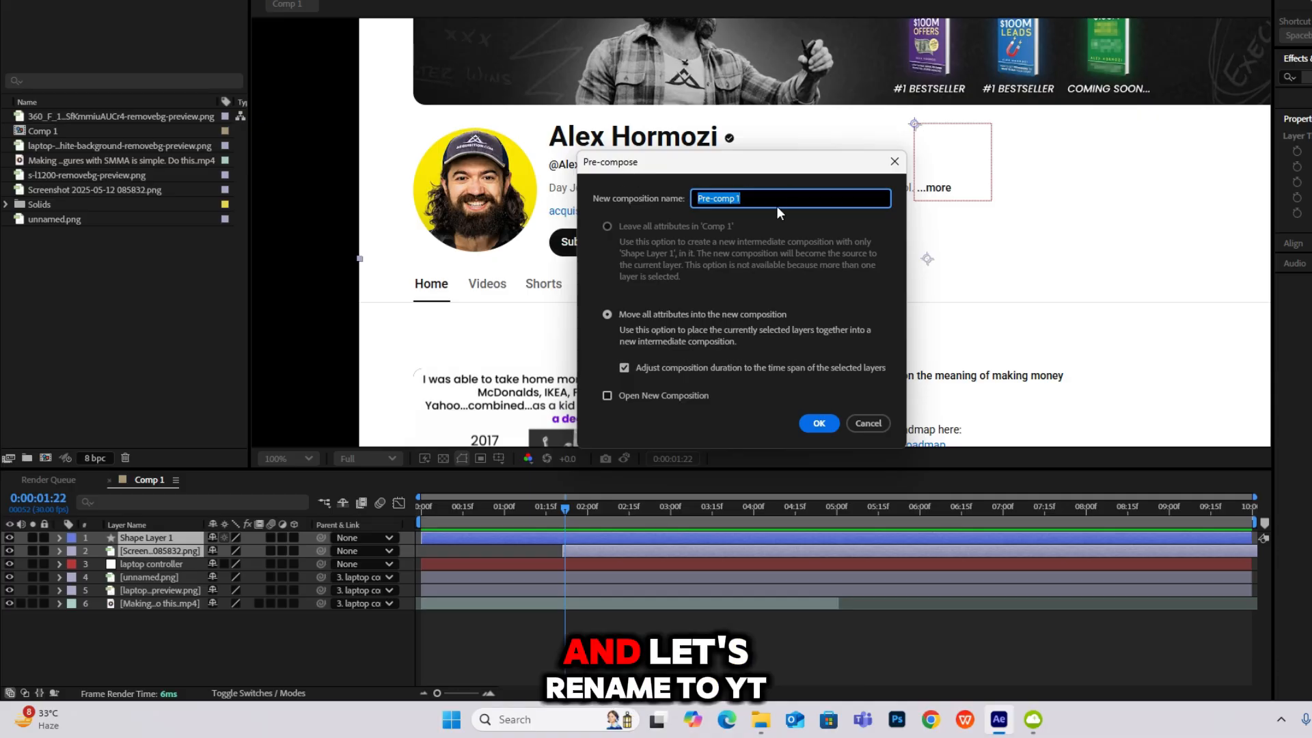
type("yt ")
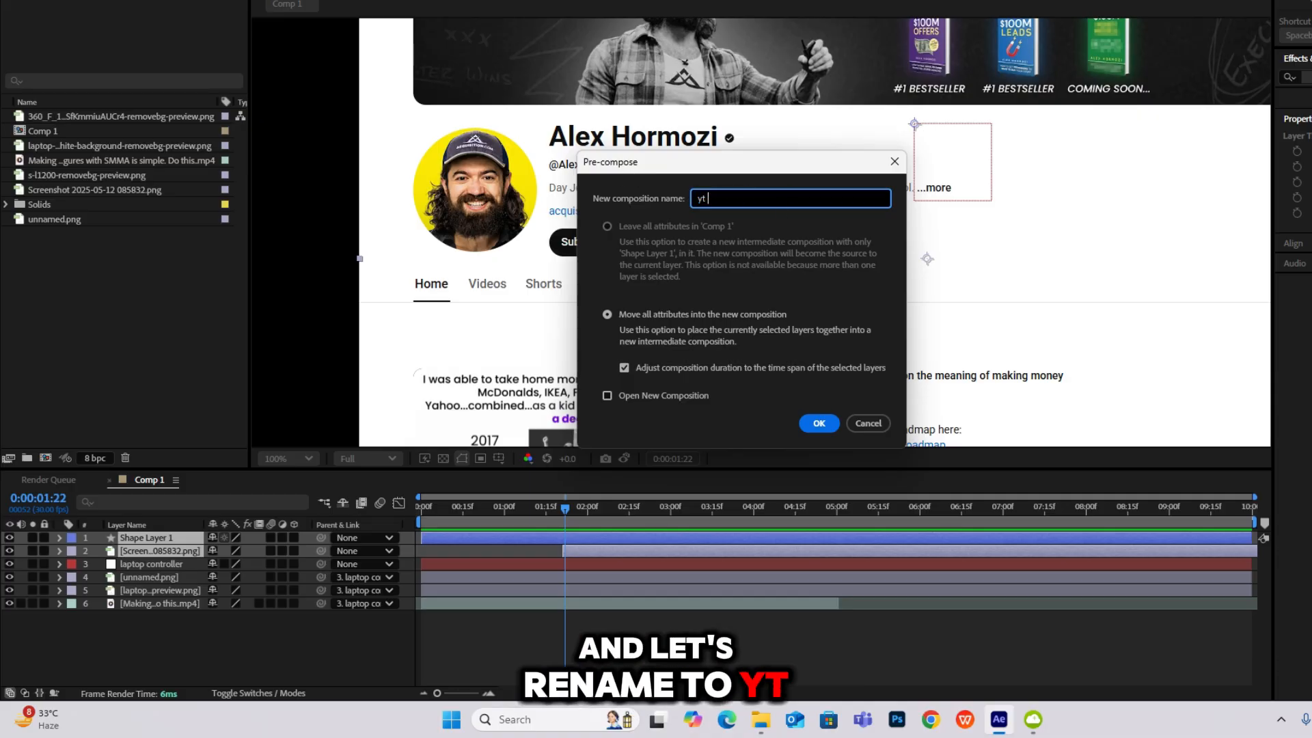
type("home screen")
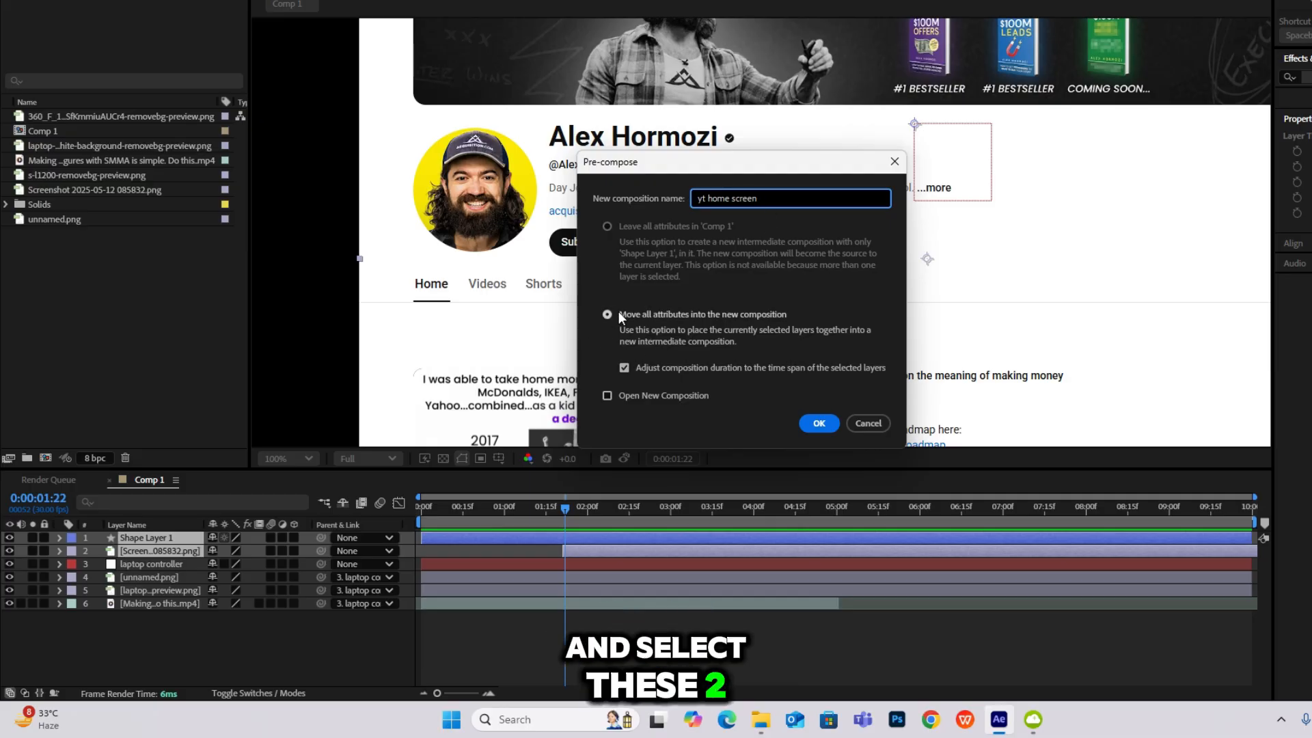
left_click(826, 425)
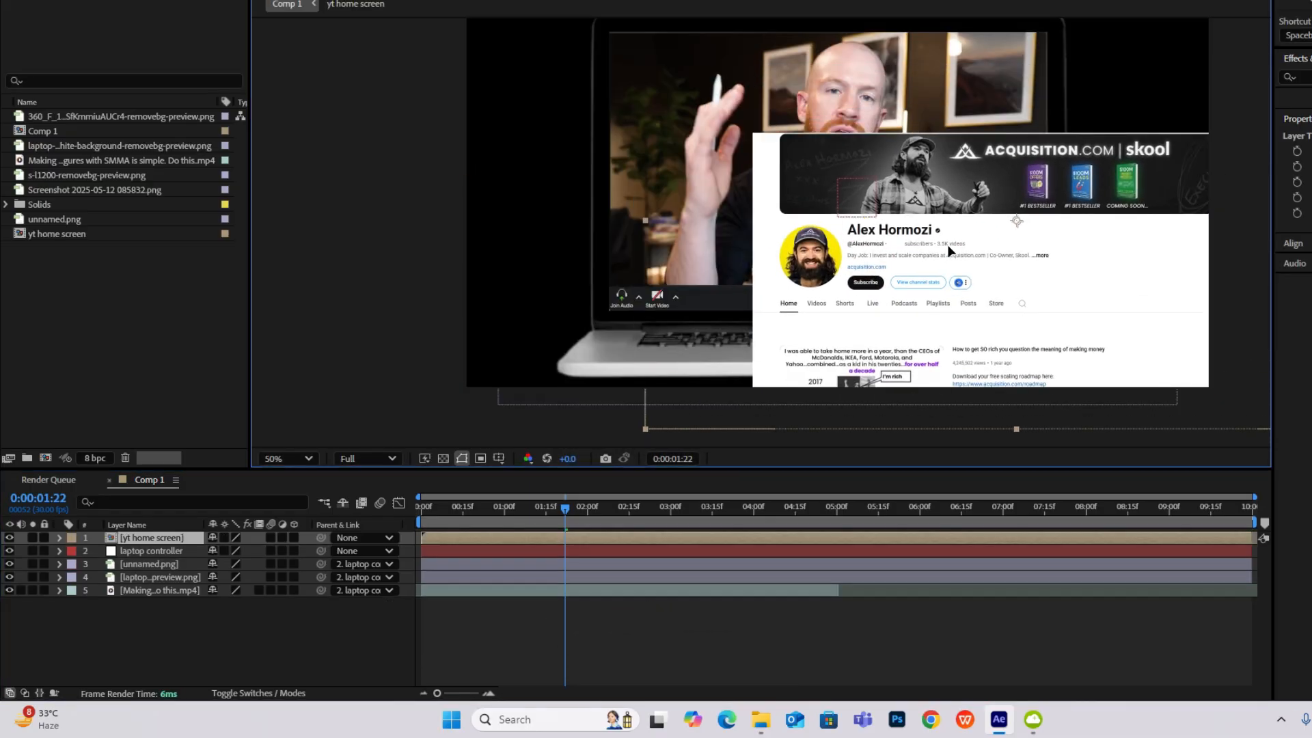
Start the yt home screen layer at 0:00:01:16 and move its anchor point near the screenshot's centre, with its Scale property displayed.
left_click_drag(563, 538, 580, 538)
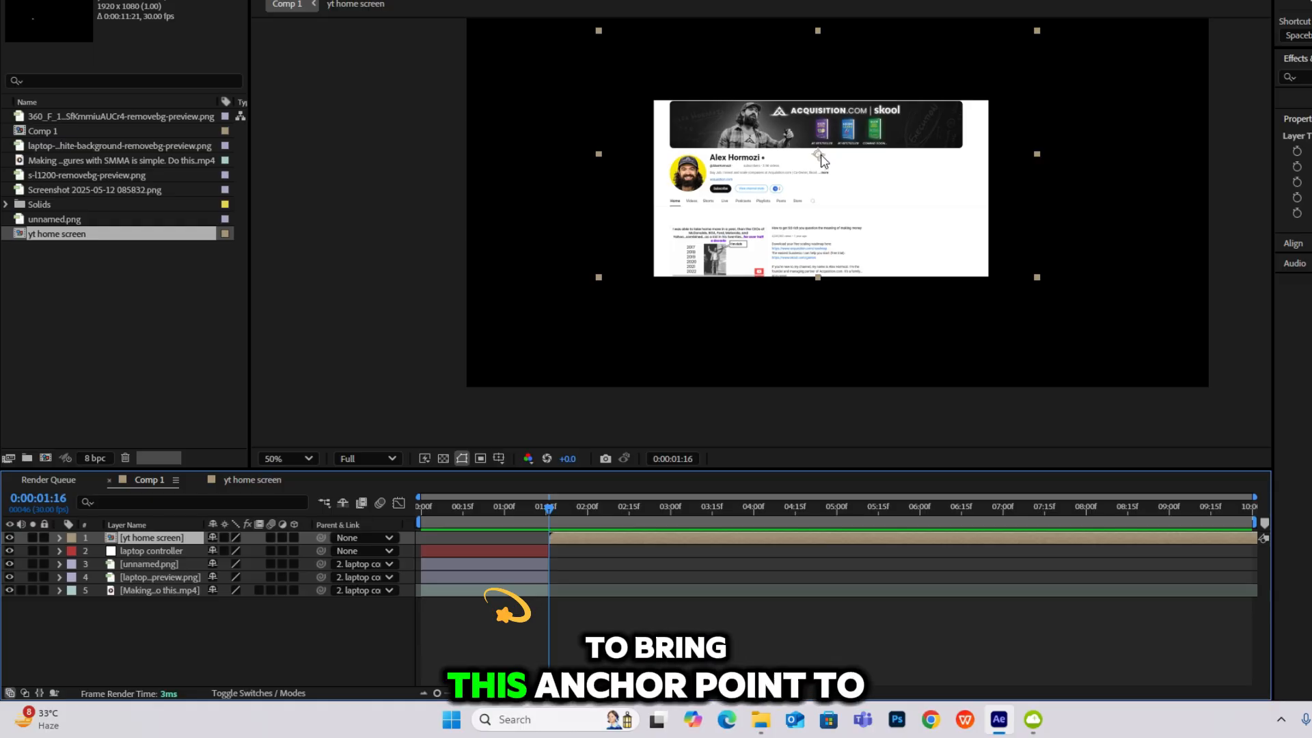
left_click_drag(819, 154, 818, 196)
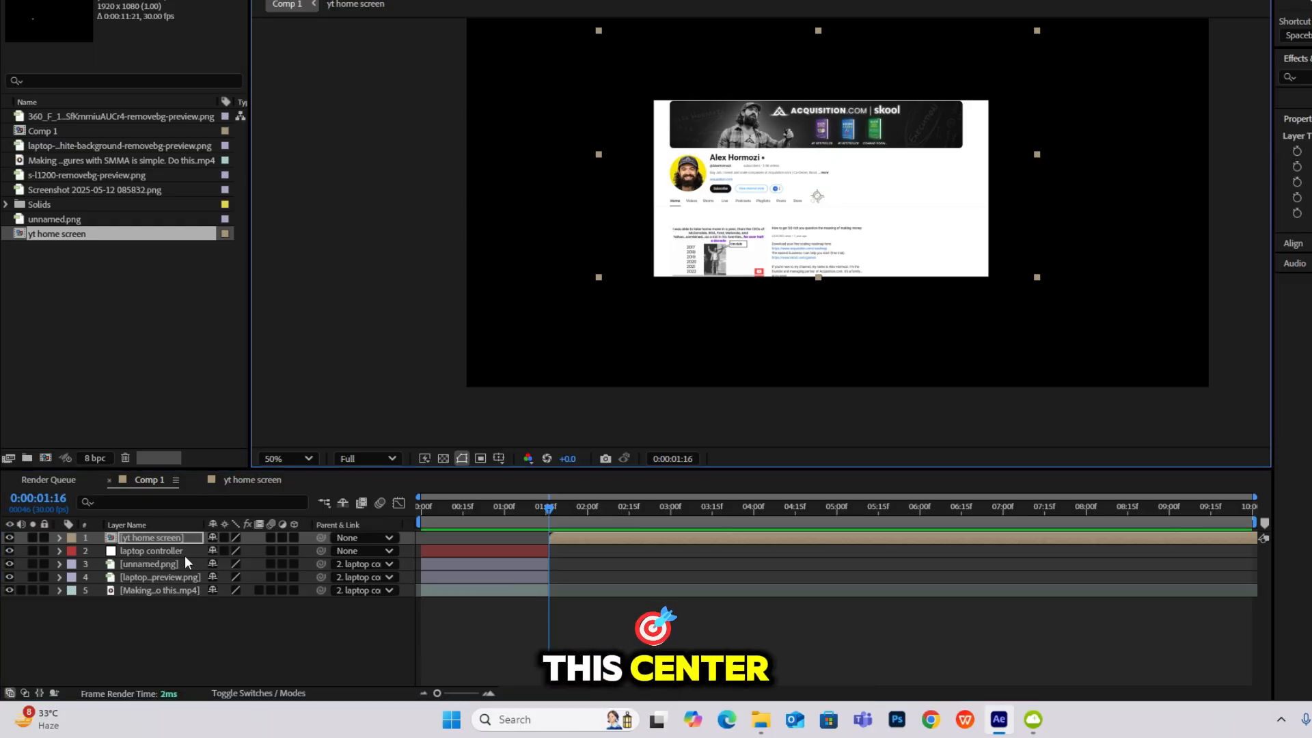
key("s")
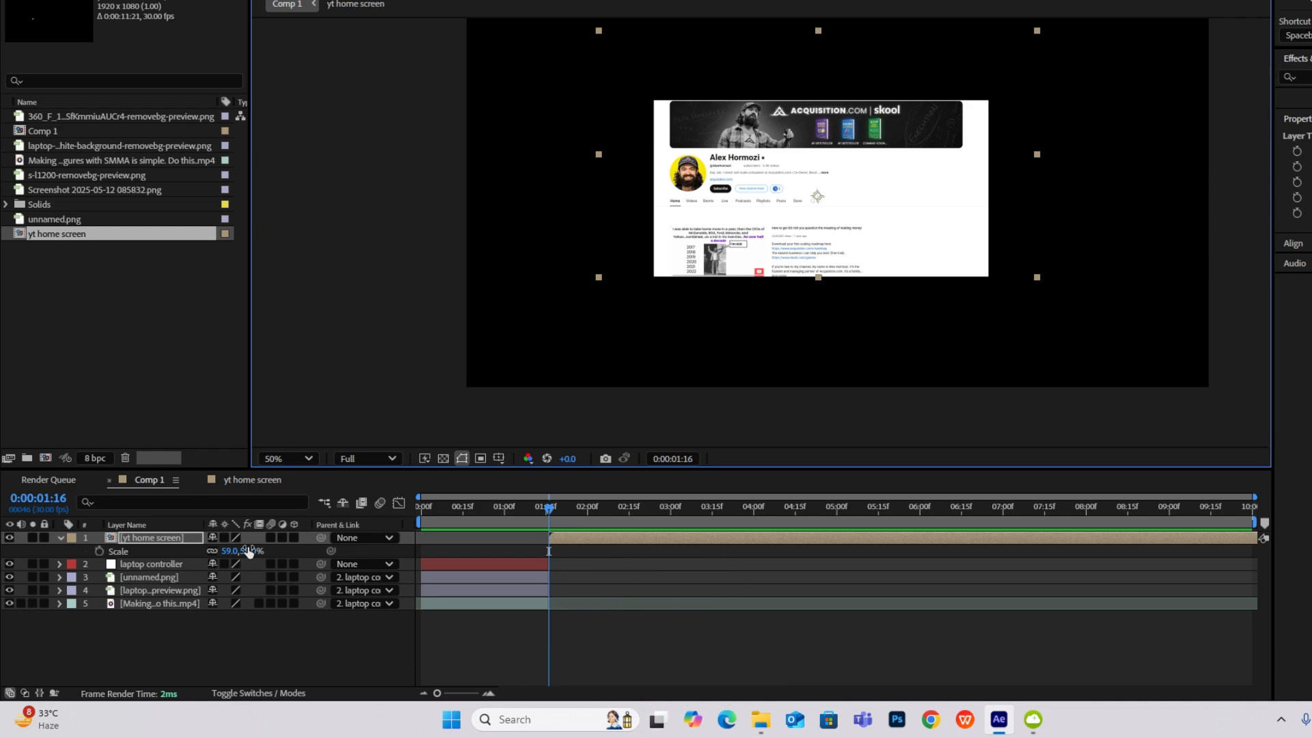
Create a new text layer for the blanked subscriber number and look up the "sf" fonts for it.
scroll(789, 213, "up", 4)
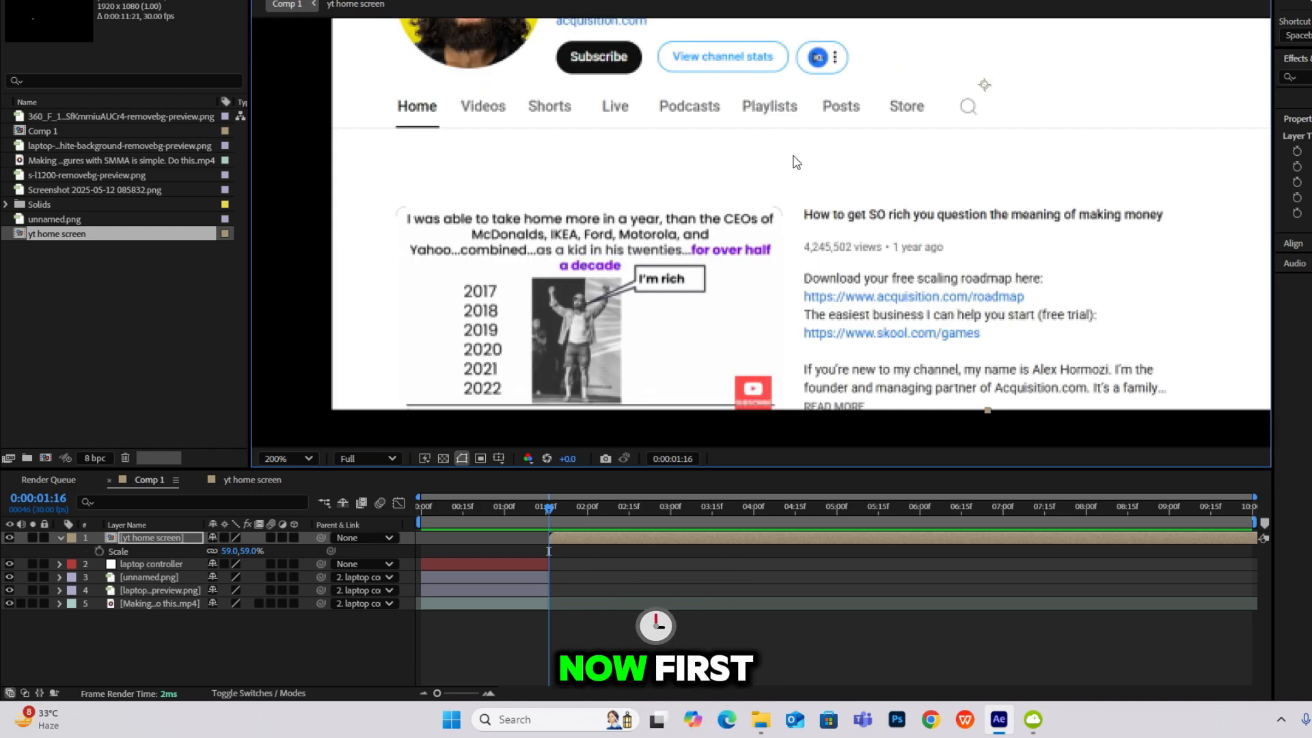
scroll(814, 181, "up", 4)
key("period")
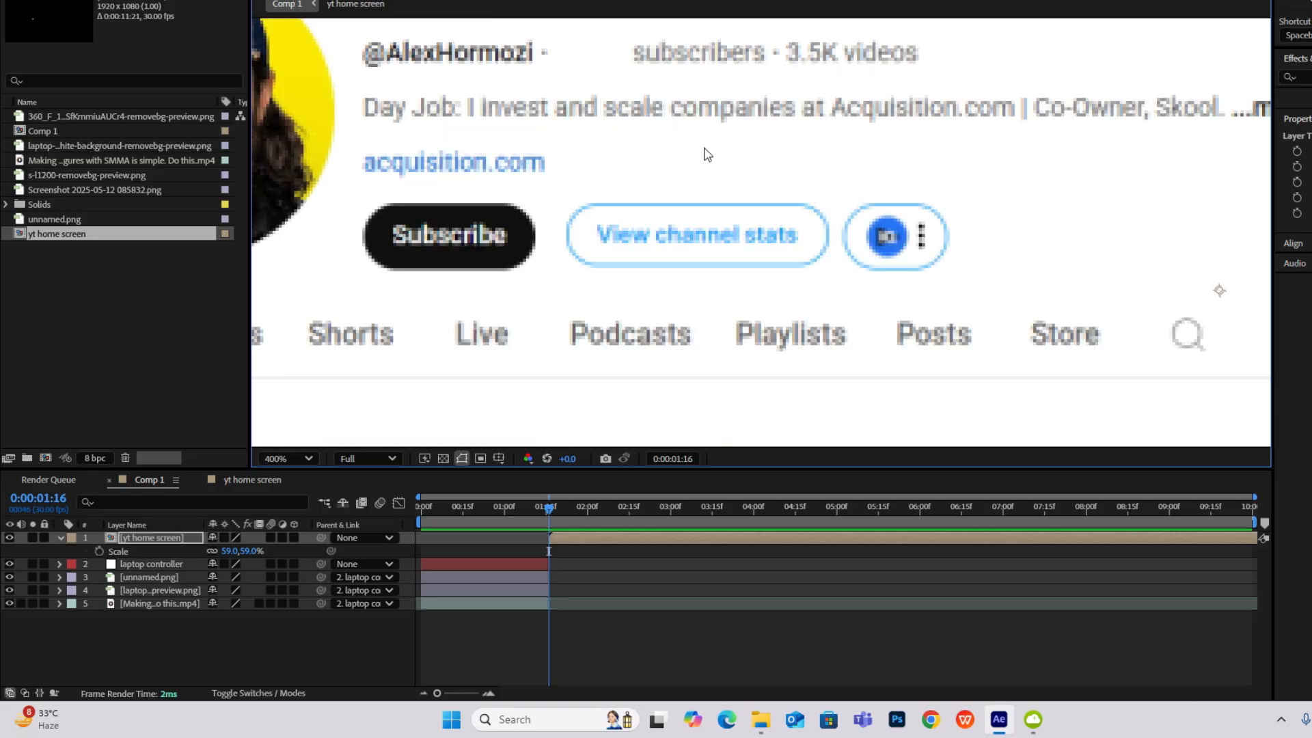
right_click(215, 643)
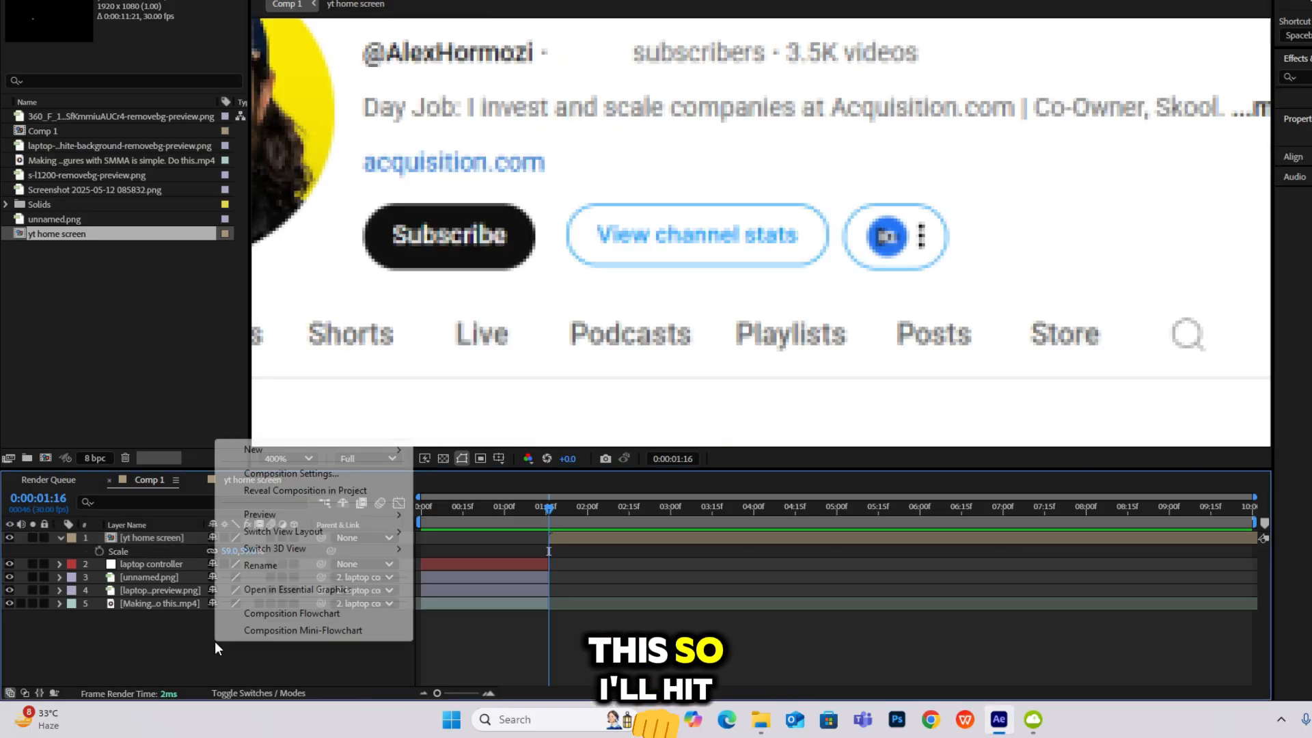
mouse_move(283, 451)
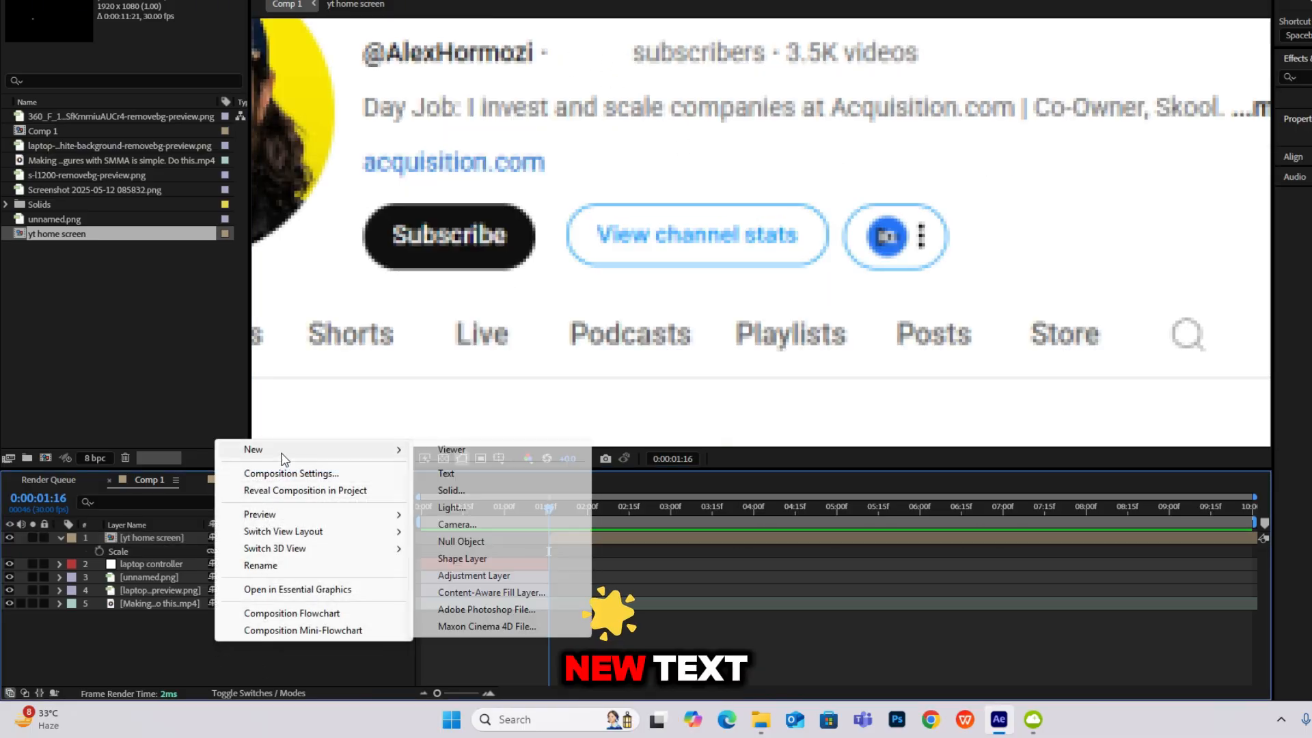
left_click(457, 474)
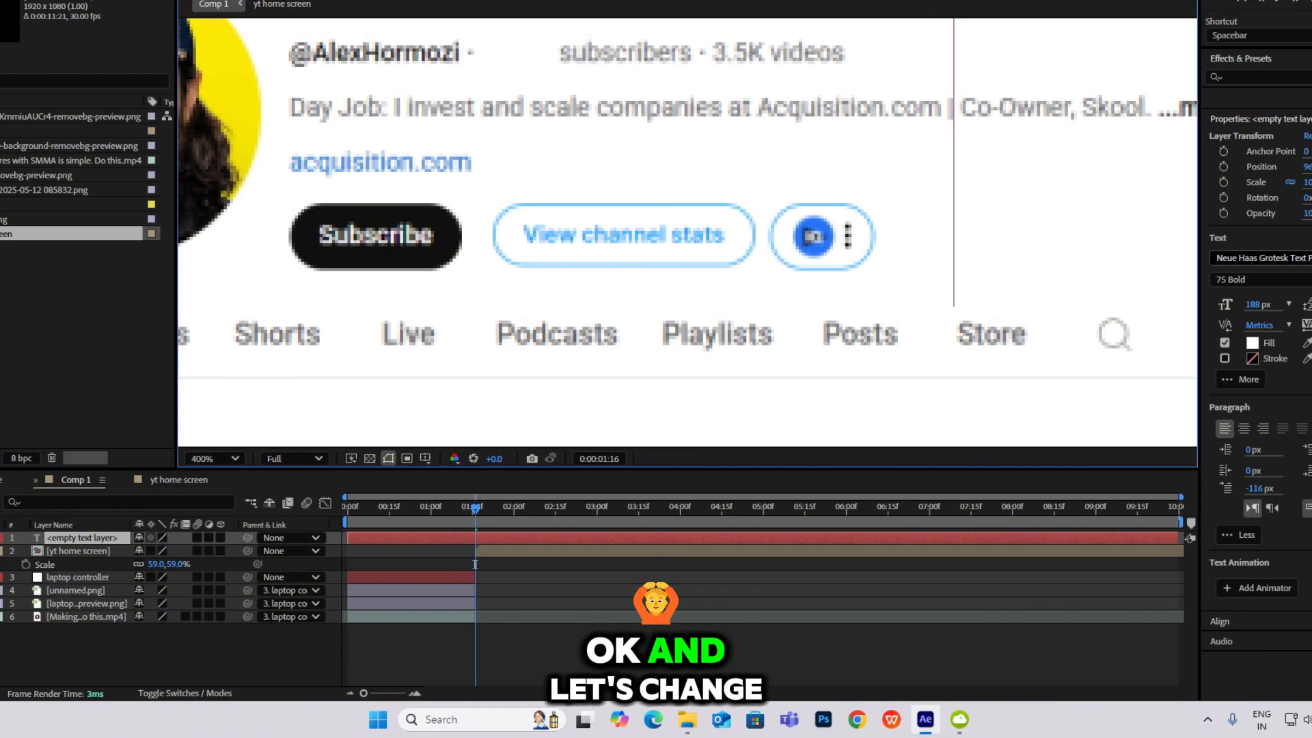
left_click(1250, 259)
type("sf")
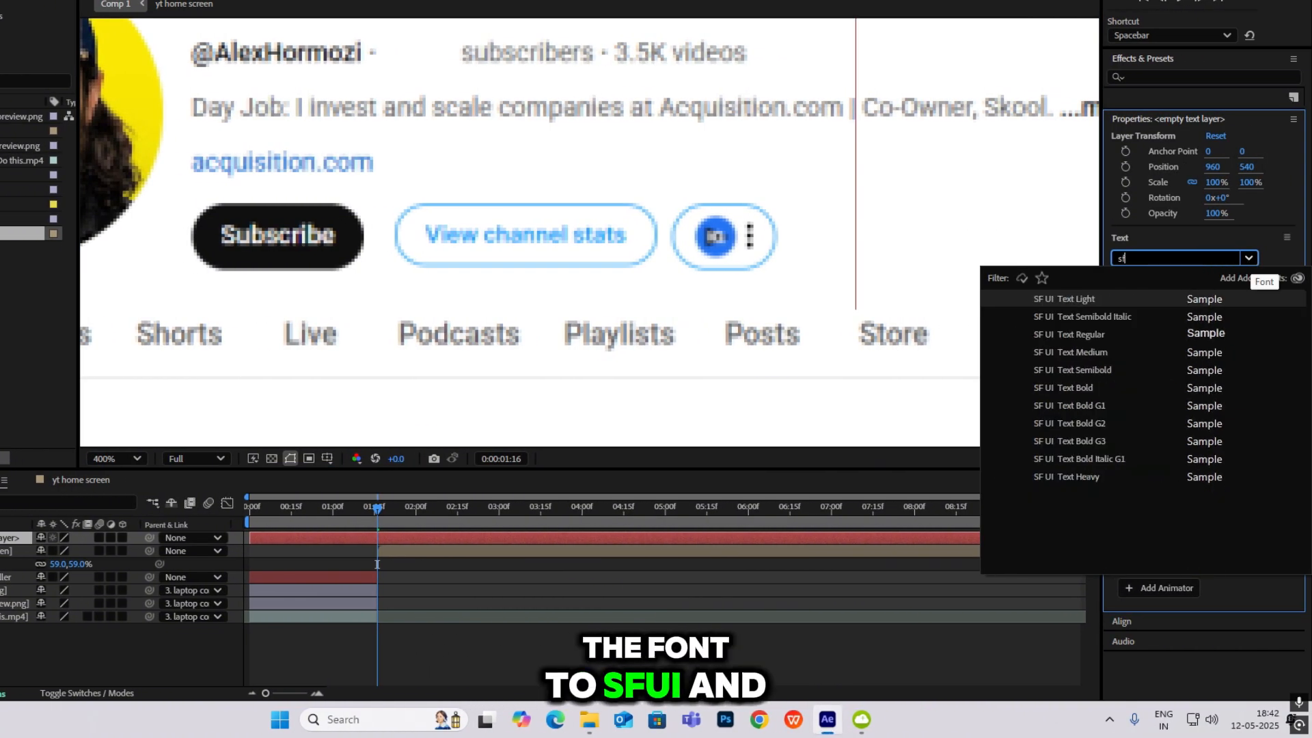
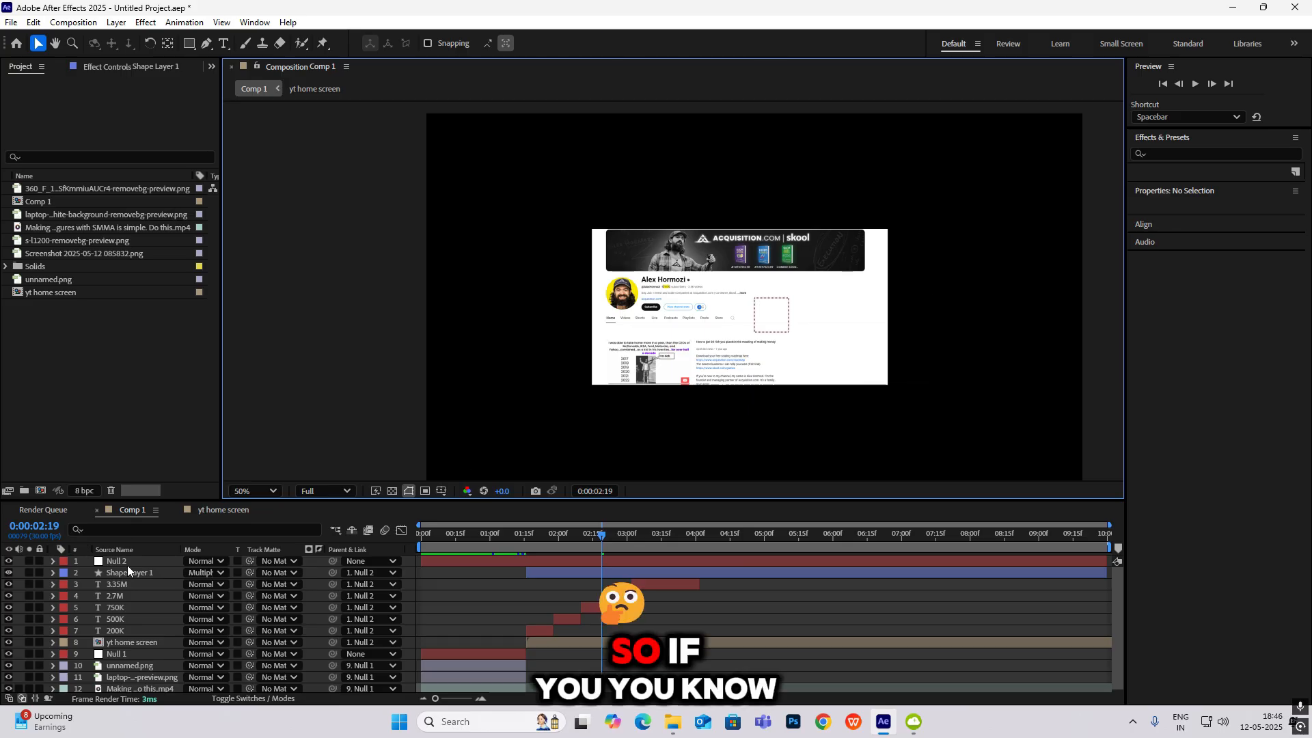
Select Null 2, try shifting its position and undo that move.
left_click(127, 562)
key("s")
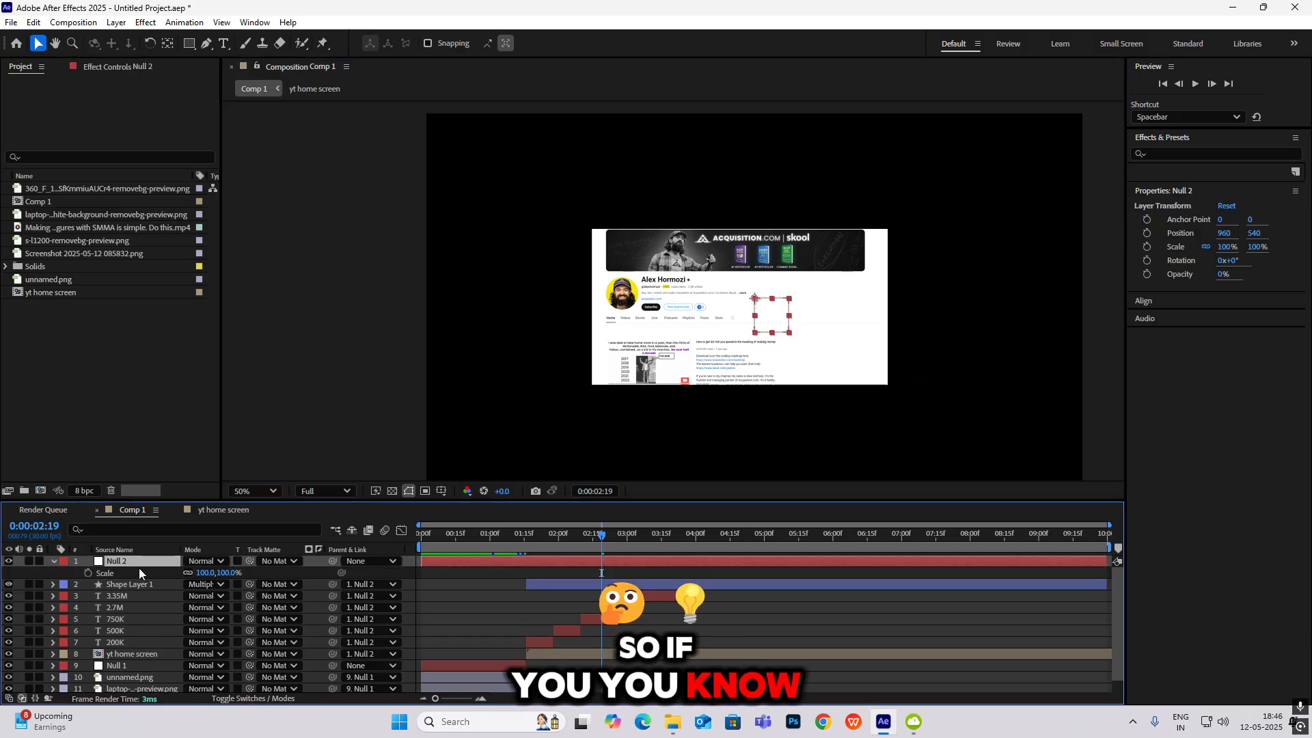
key("p")
left_click_drag(196, 573, 235, 550)
key("ctrl+z")
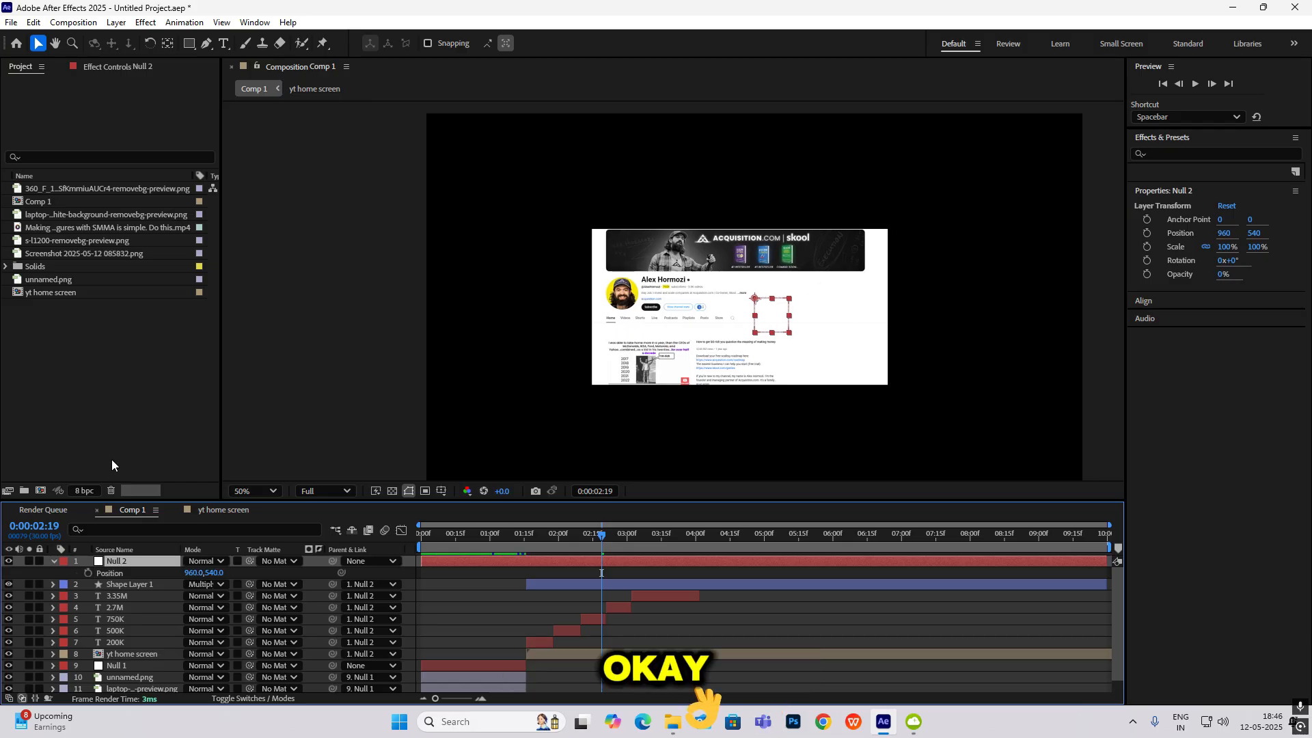
Keyframe Null 2's Position and Scale at 0:00:01:16 and add matching keyframes for both at 0:00:02:10.
left_click_drag(602, 543, 528, 547)
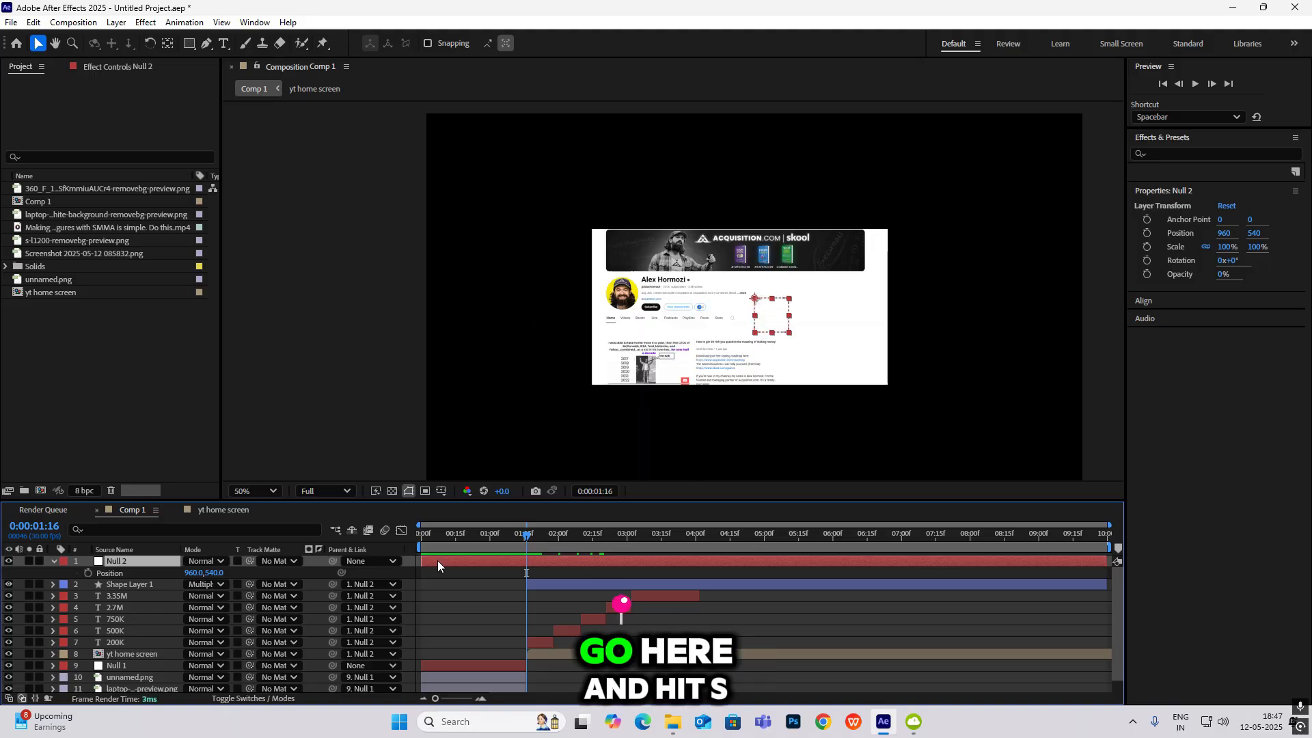
key("s")
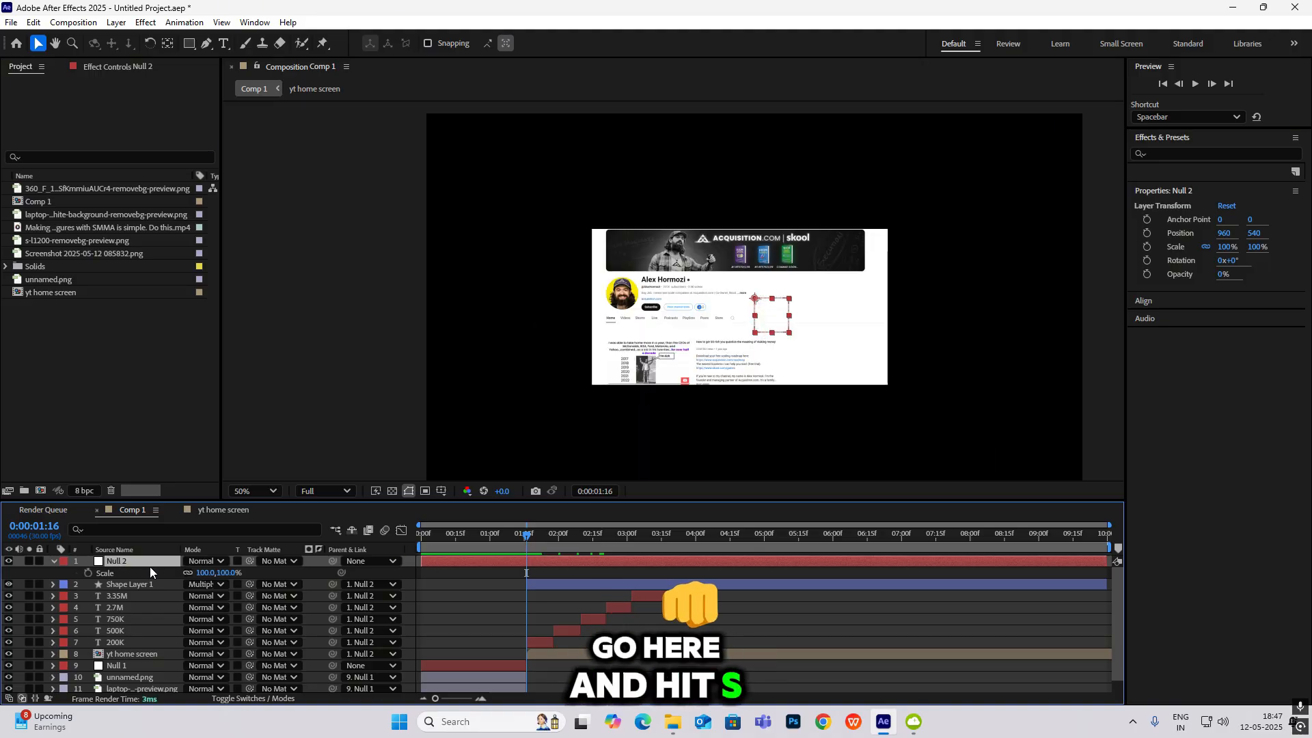
key("shift+t")
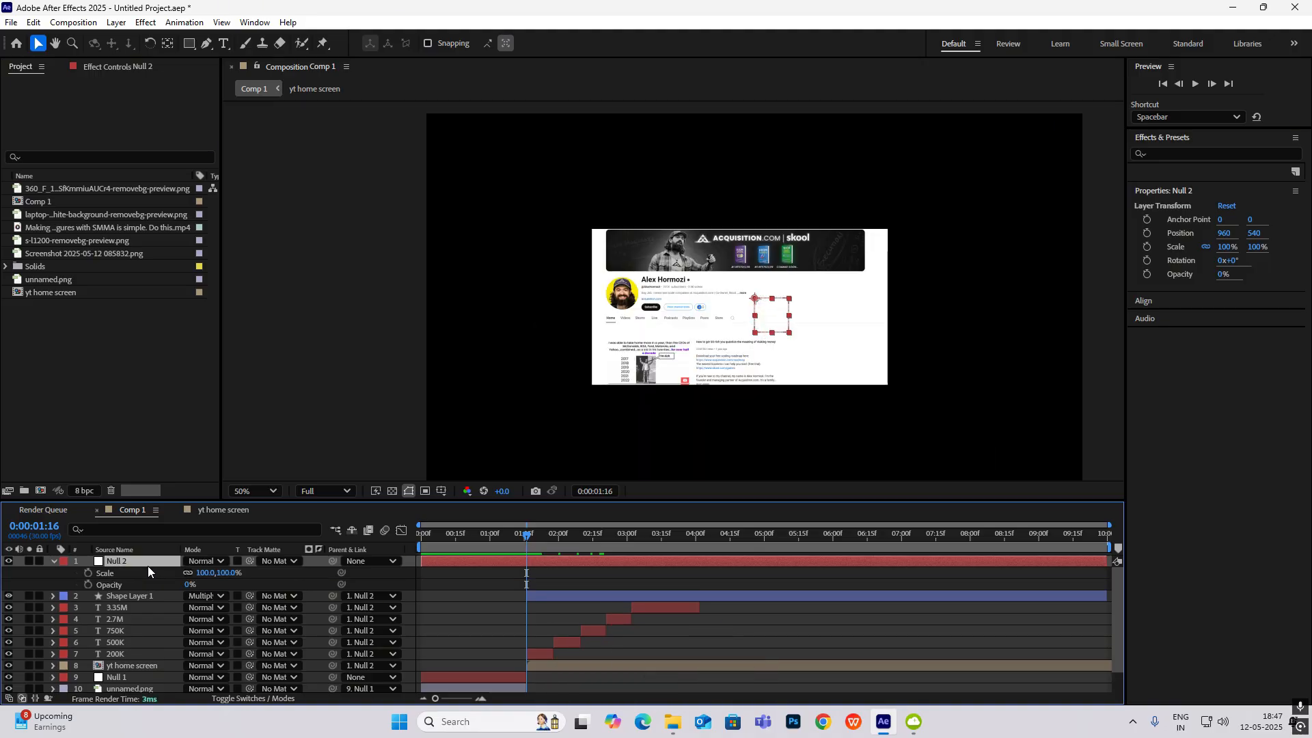
key("shift+p")
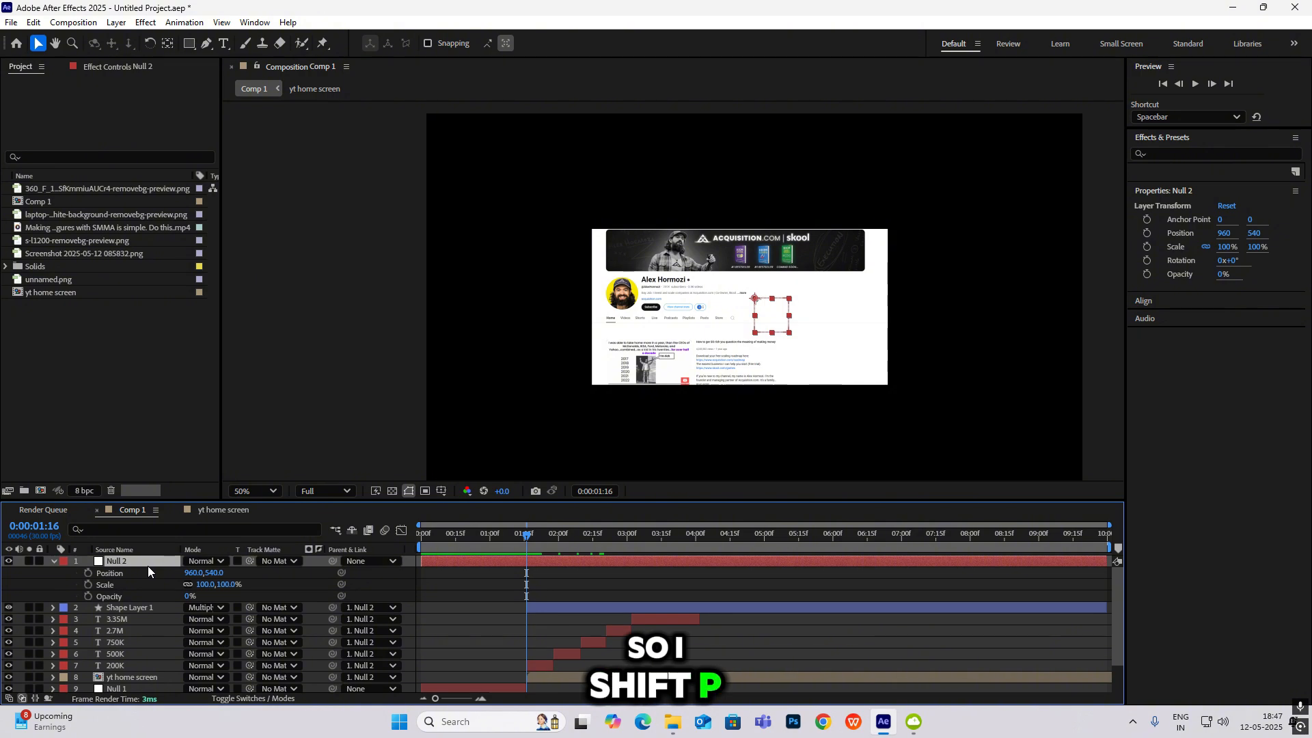
left_click(88, 573)
left_click(87, 584)
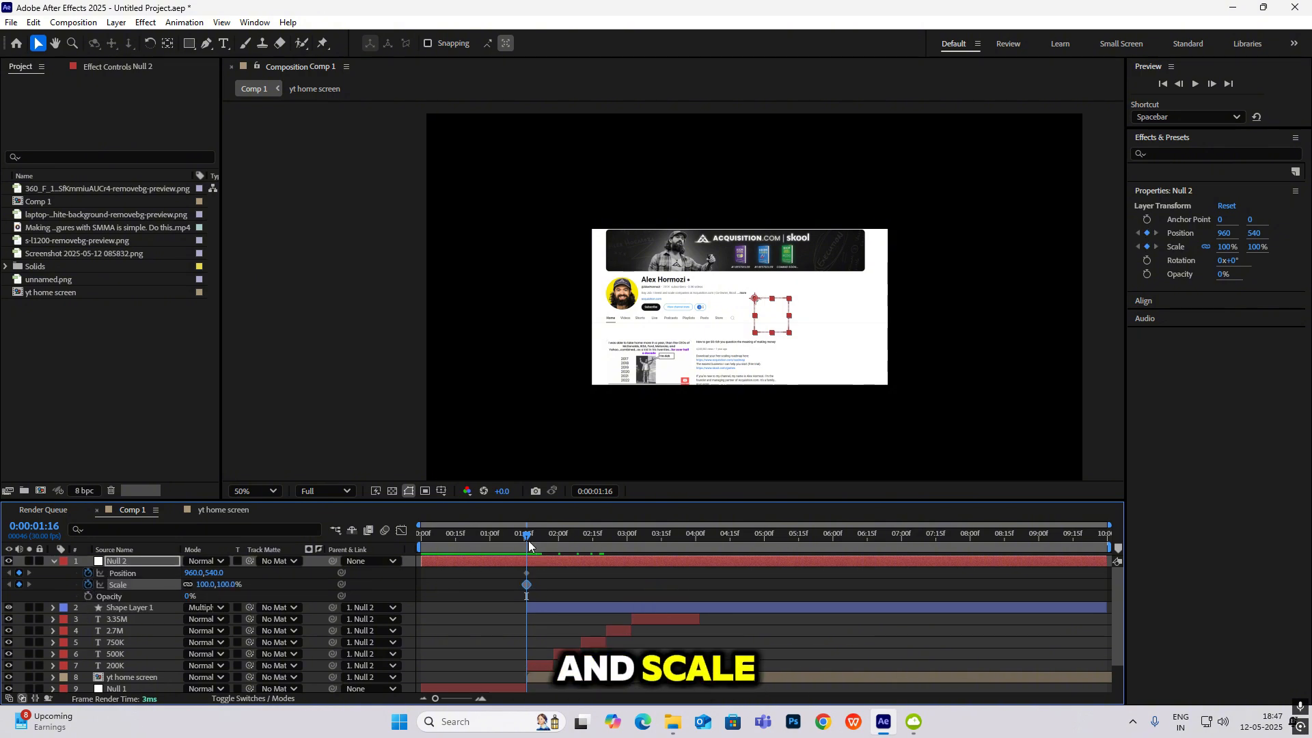
mouse_move(528, 540)
left_mouse_down()
mouse_move(585, 551)
mouse_move(526, 536)
left_mouse_up()
left_click(19, 573)
left_click(19, 584)
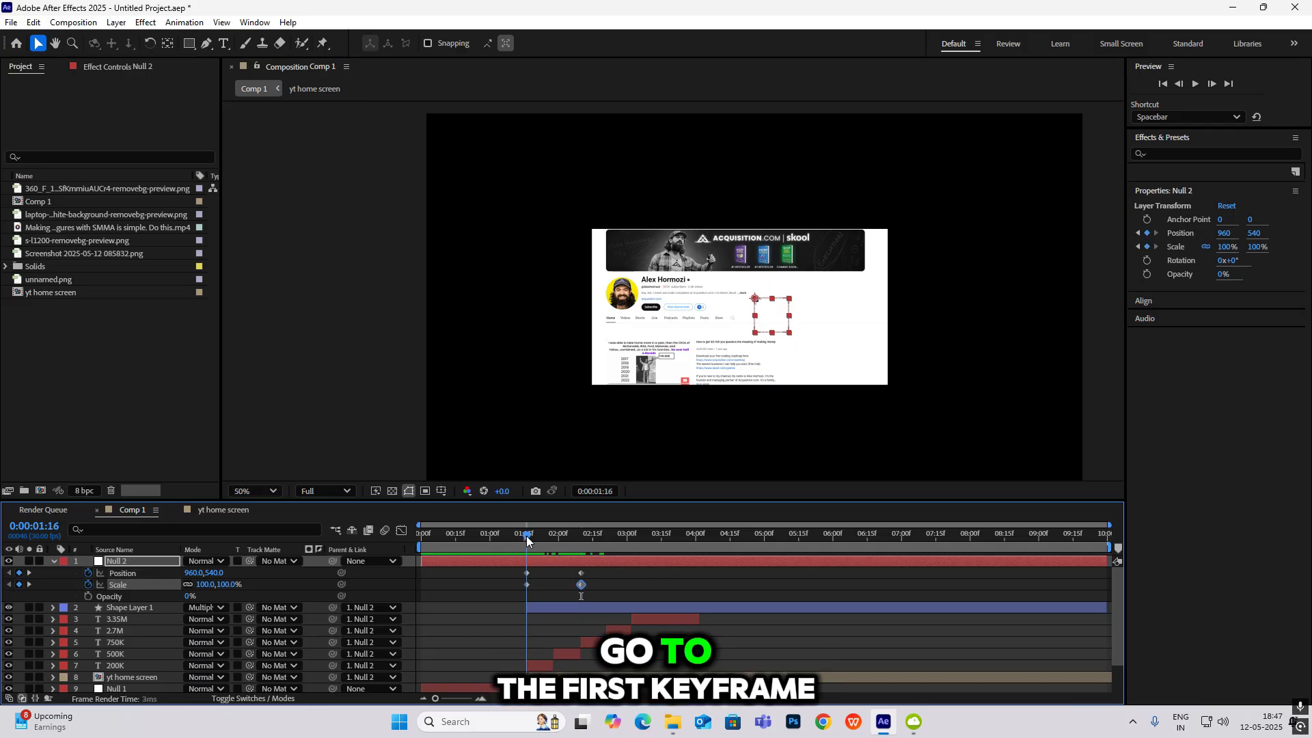
Set Null 2's keyframes to position 1049, 494 and scale 245% at 0:00:01:16, and 1641, 540 and 353% at 0:00:02:10, and preview.
left_click_drag(220, 584, 311, 594)
left_click_drag(198, 572, 228, 589)
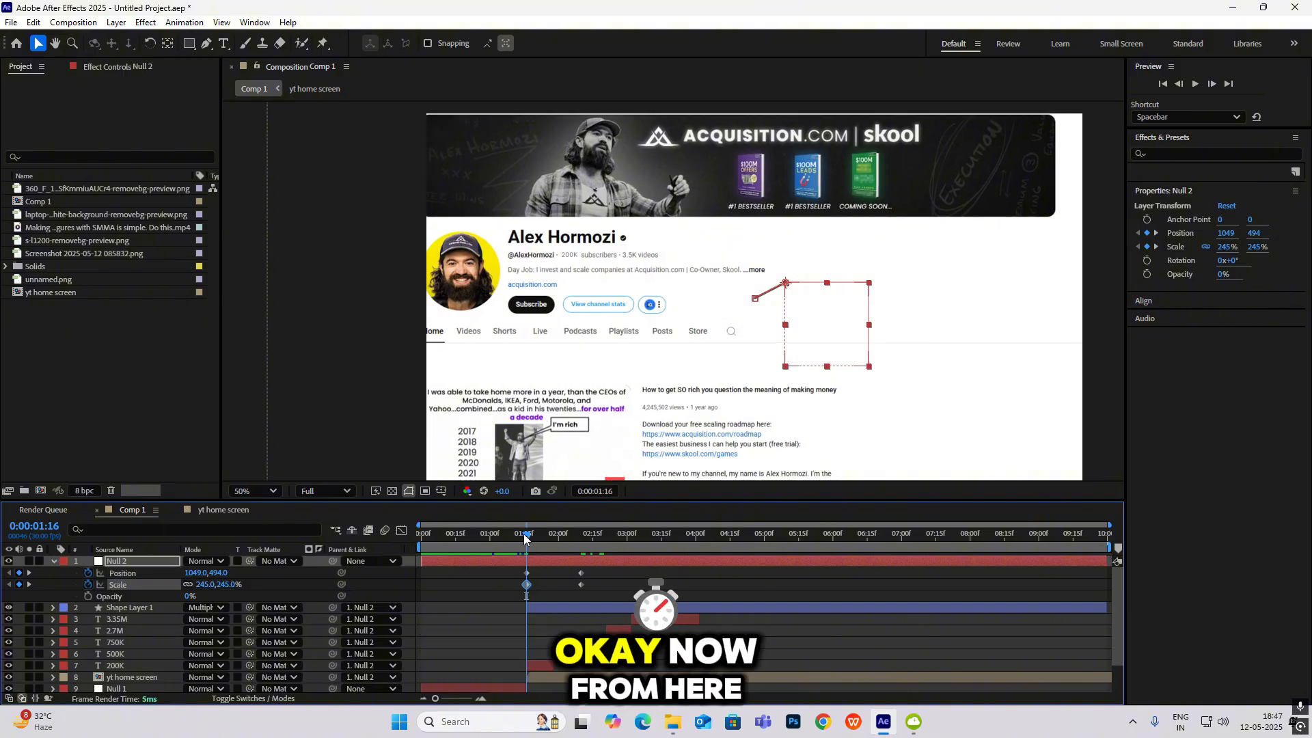
left_click_drag(525, 539, 580, 540)
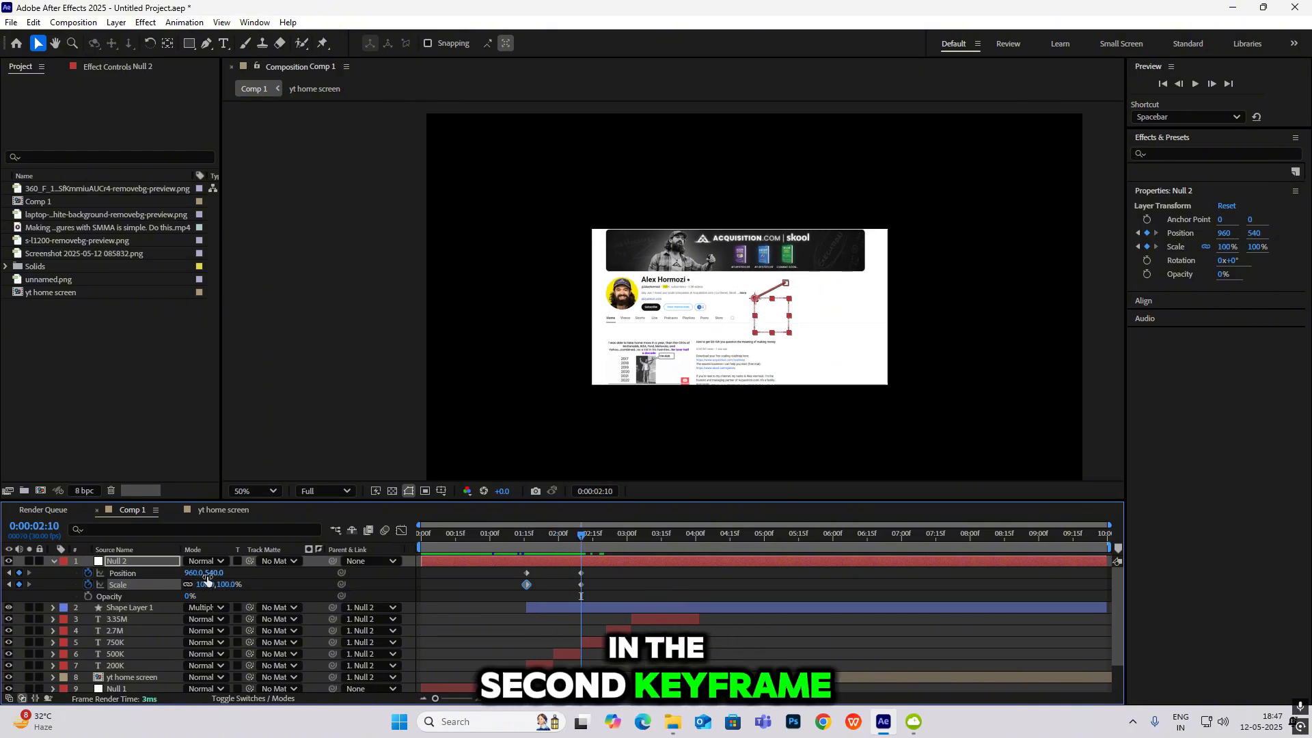
left_click_drag(207, 580, 387, 596)
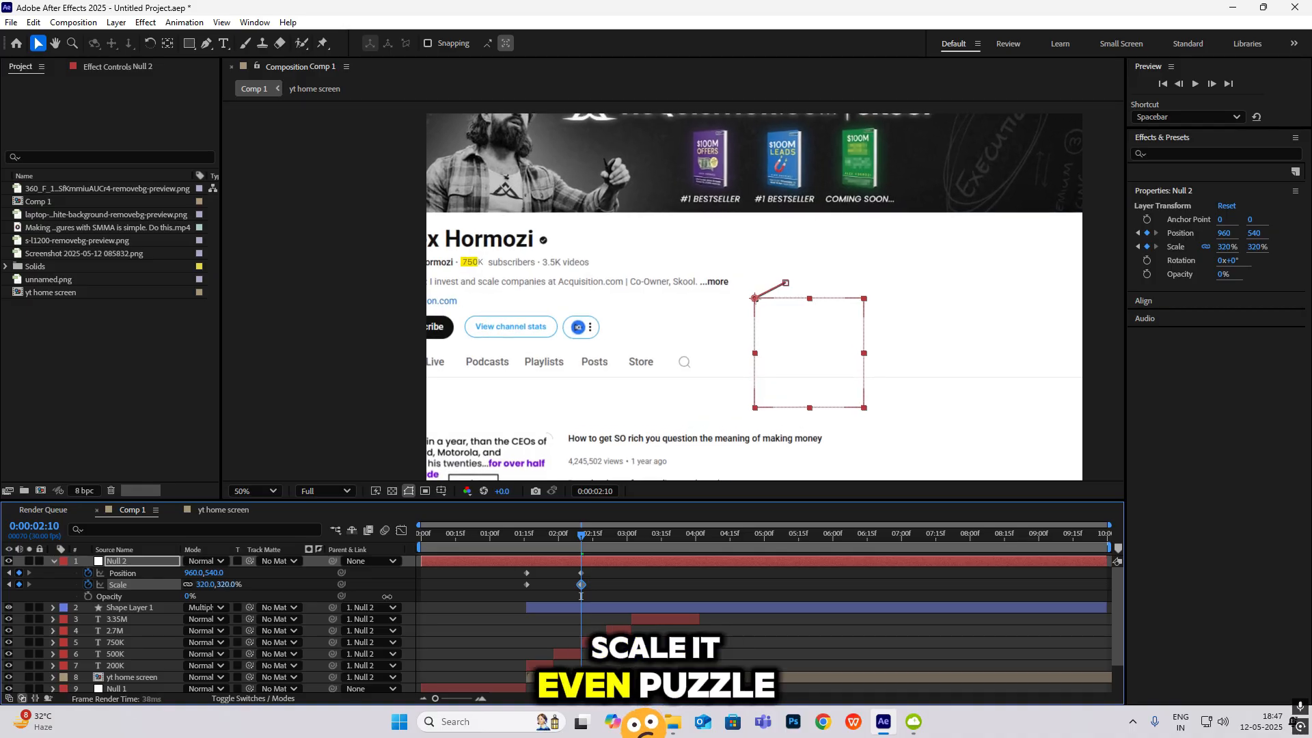
left_click_drag(194, 572, 531, 576)
left_click_drag(224, 587, 343, 594)
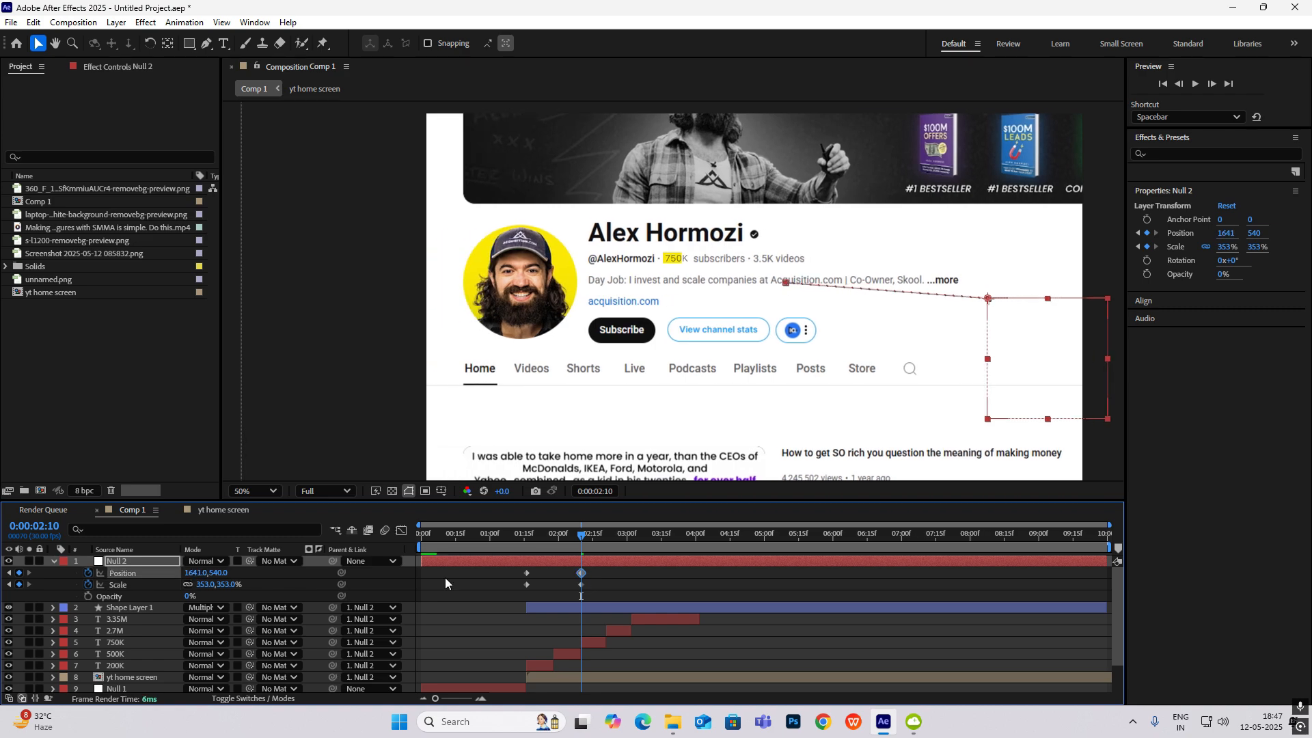
key("space")
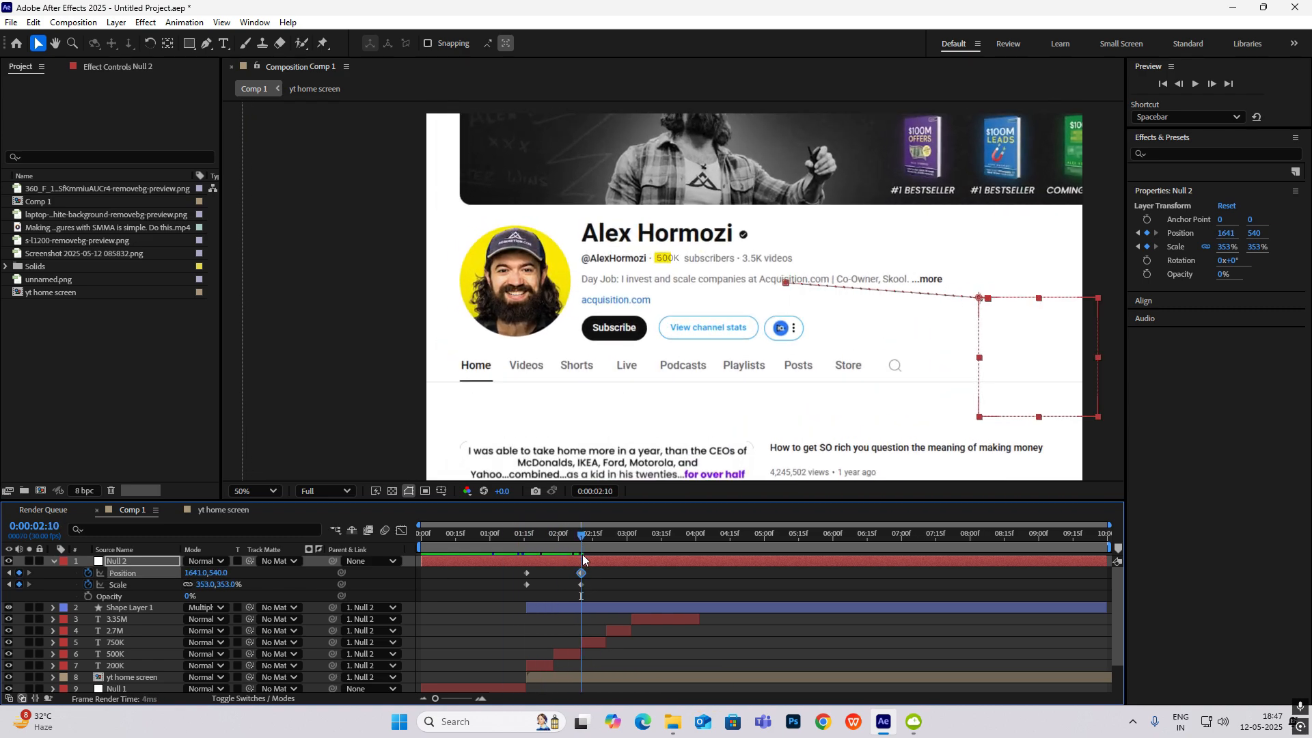
key("space")
Apply Easy Ease to all of Null 2's Position and Scale keyframes and stretch their ending ease back toward the first keyframes in the speed graph.
left_click_drag(612, 567, 458, 600)
key("F9")
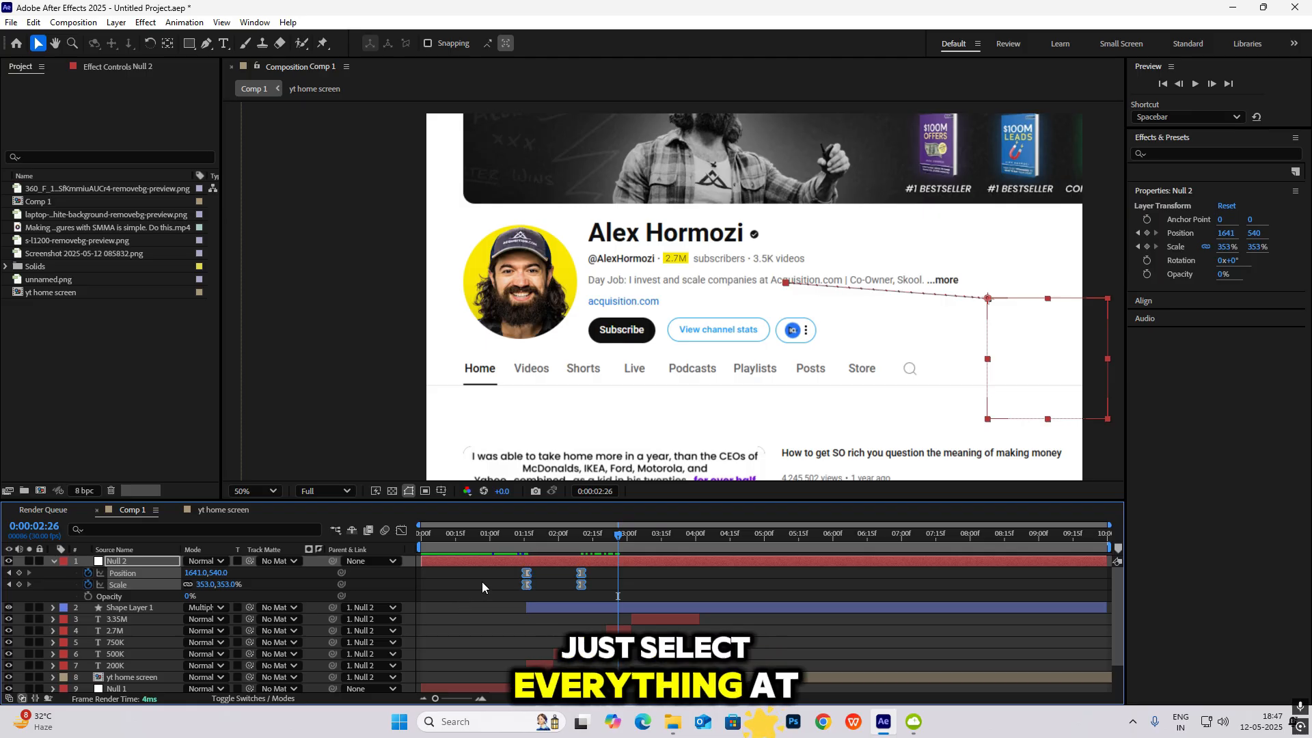
left_click(402, 530)
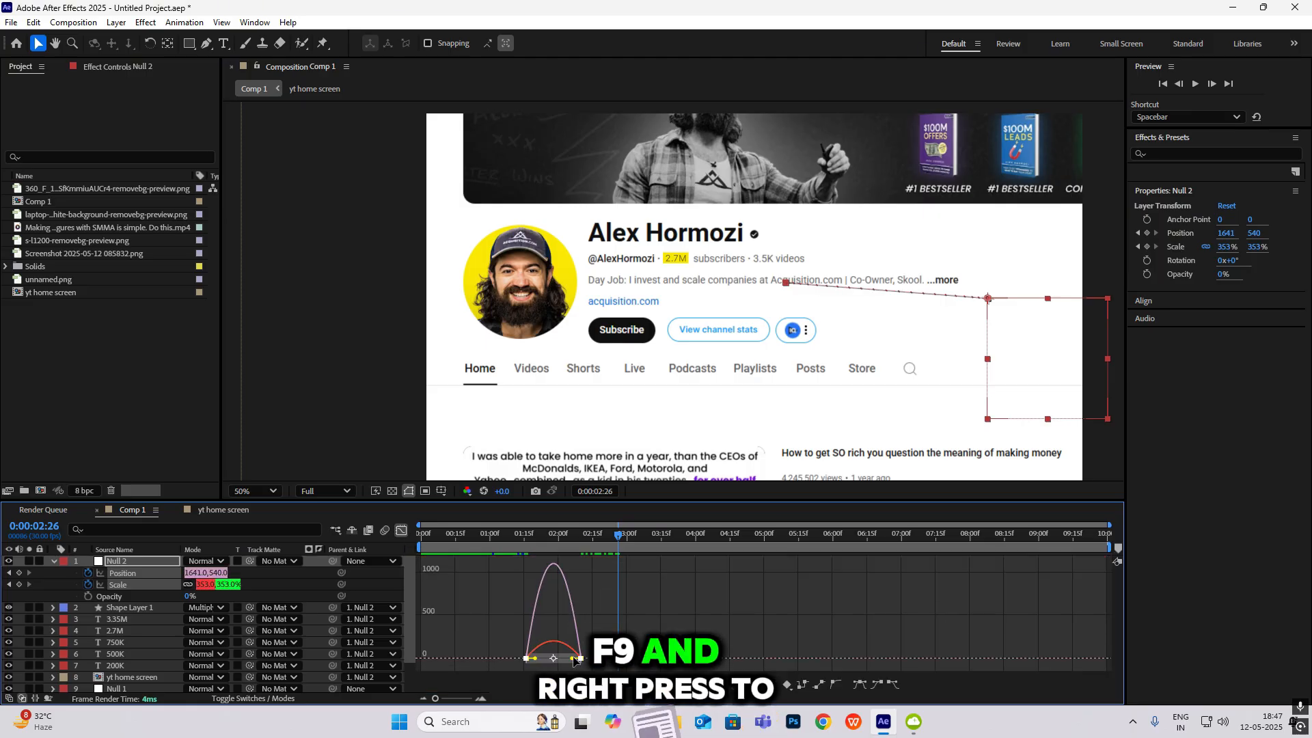
left_click_drag(573, 658, 538, 659)
left_click(401, 531)
Preview the eased zoom from just before the screenshot appears, return to 0:00:01:13 and collapse Null 2.
left_click_drag(618, 536, 511, 557)
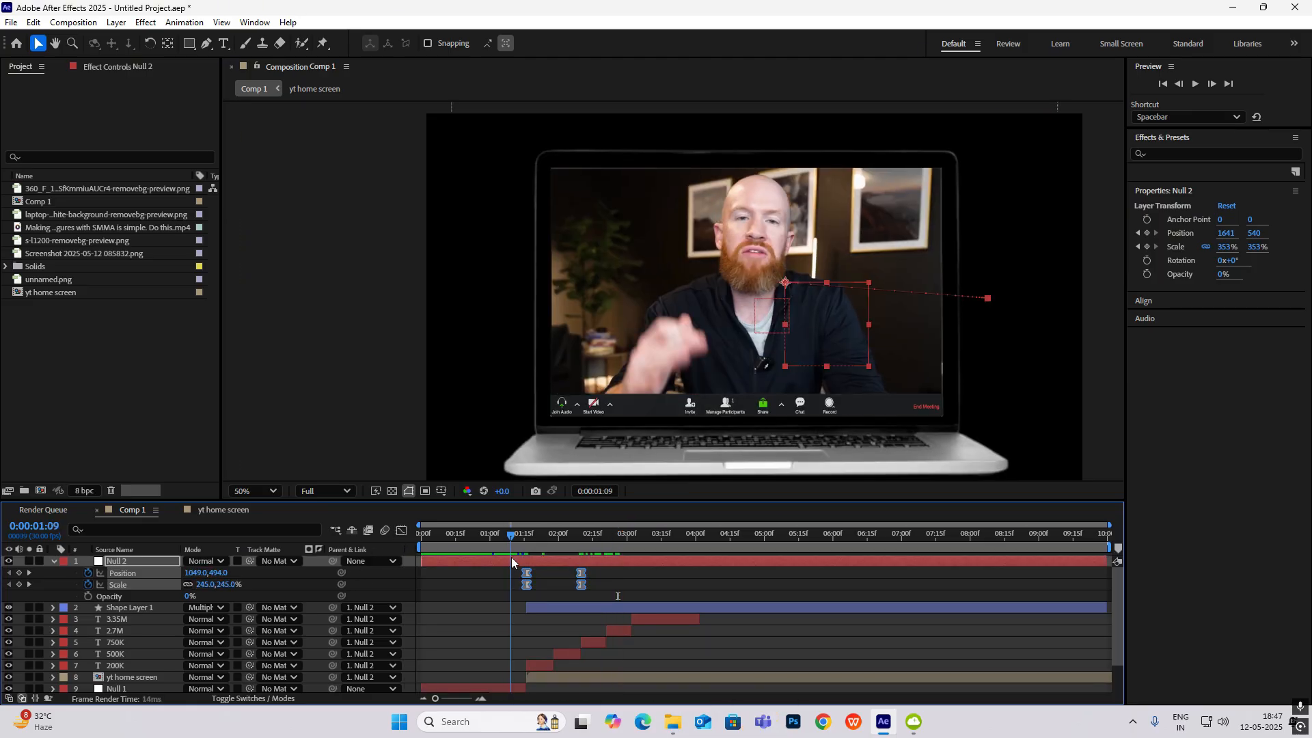
key("space")
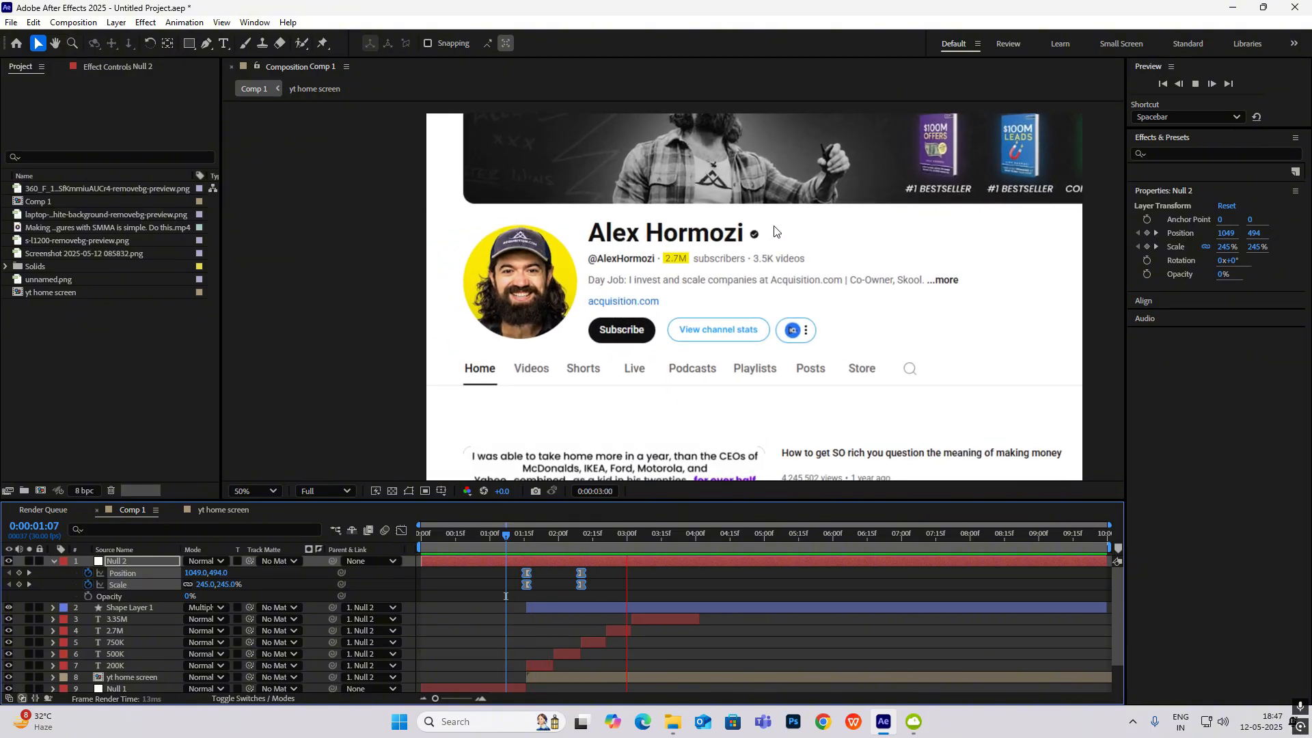
key("space")
scroll(700, 254, "down", 1)
left_click_drag(601, 534, 520, 557)
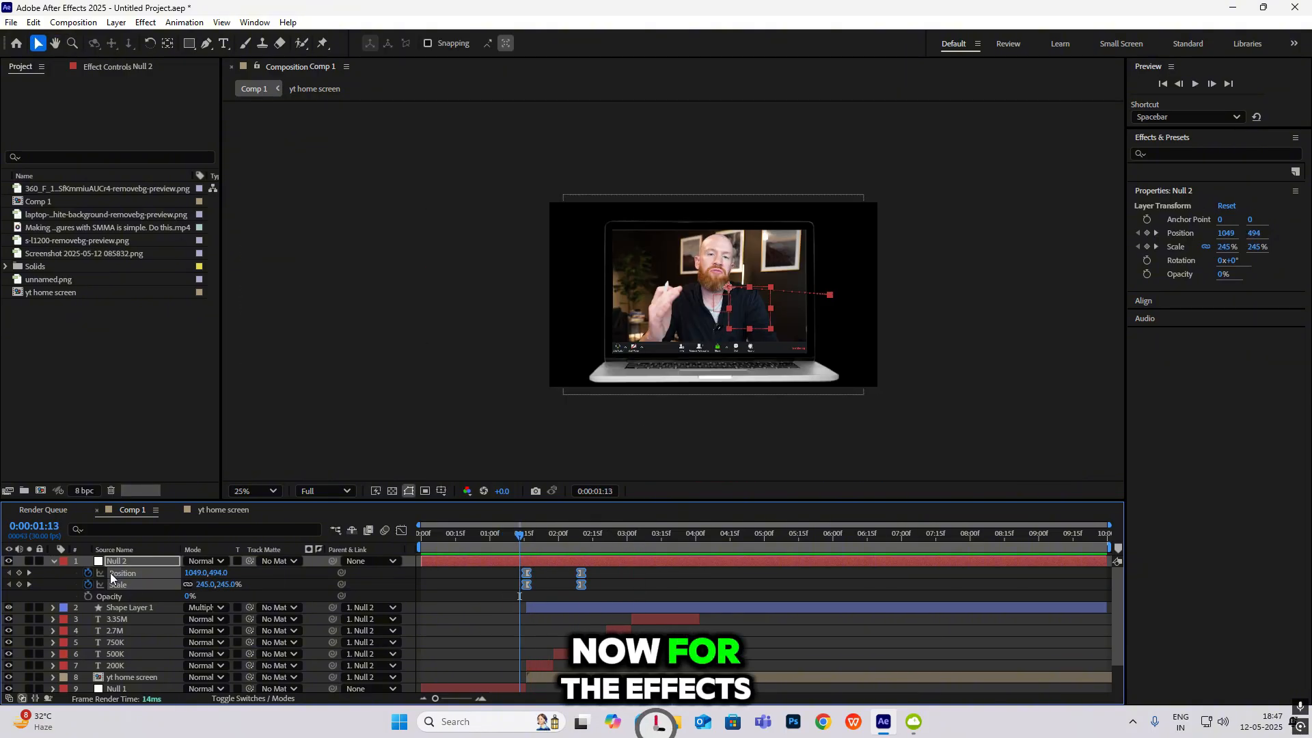
left_click(55, 561)
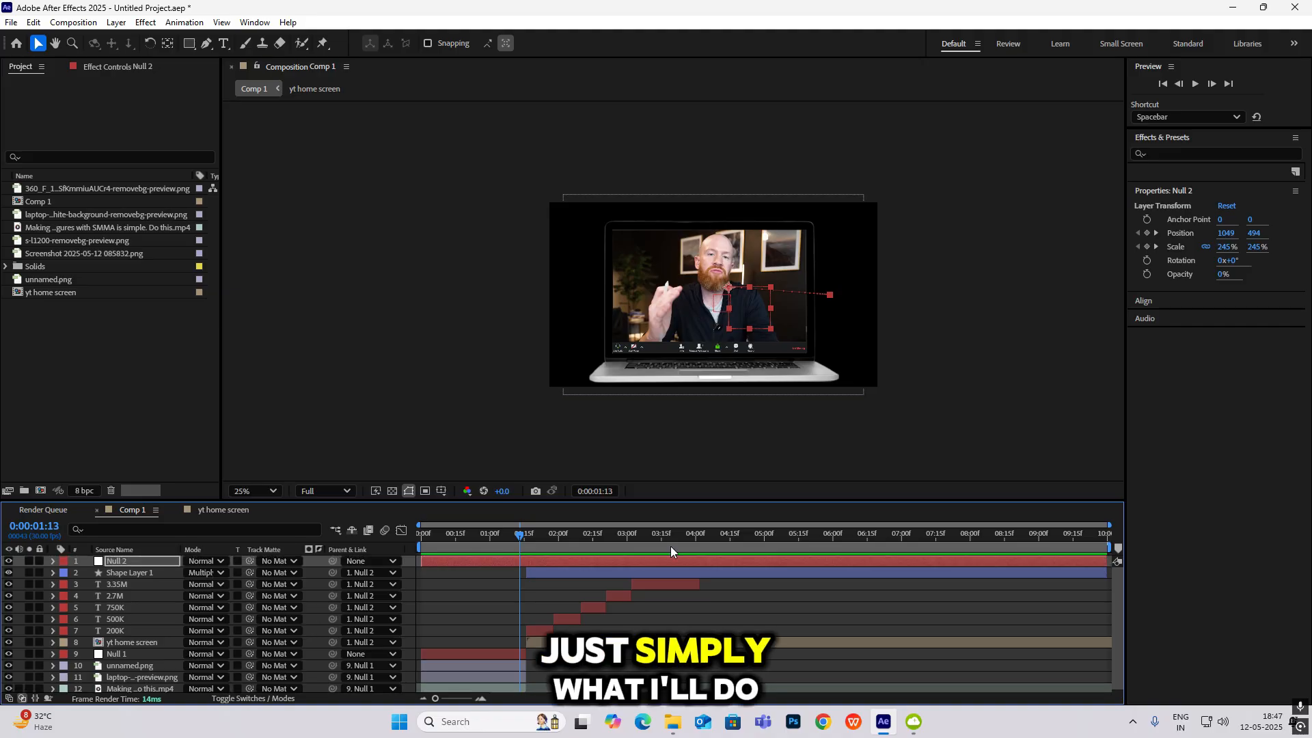
Add an adjustment layer above all layers of Comp 1 and apply the CC Vignette effect to it.
left_click(530, 538)
right_click(1018, 290)
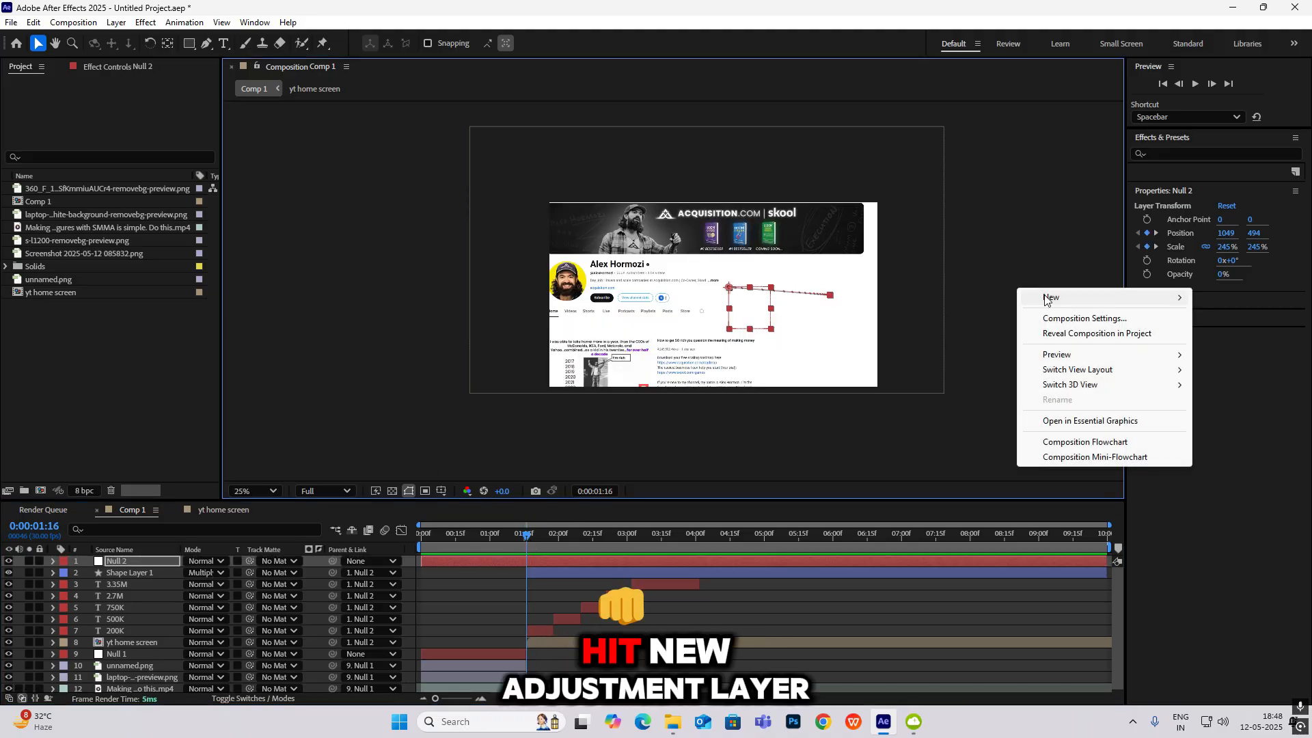
mouse_move(1045, 299)
left_click(919, 394)
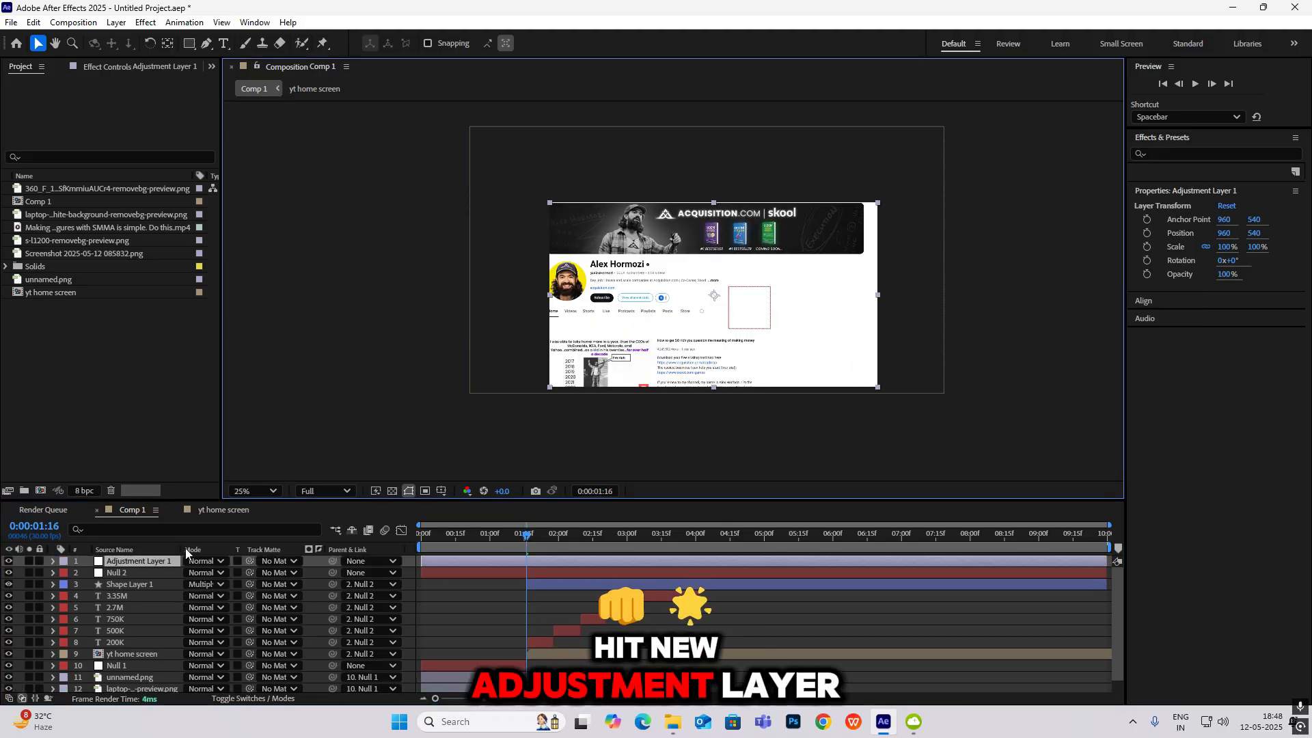
left_click(1175, 156)
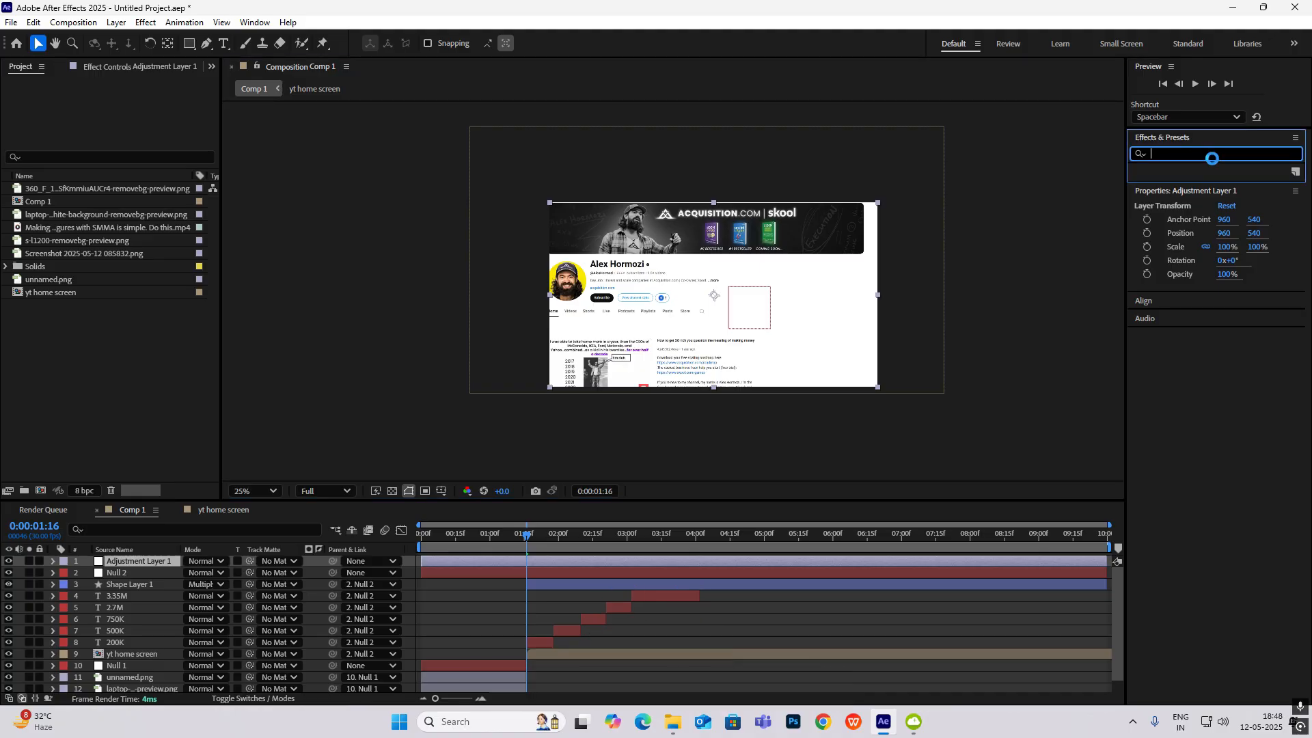
type("vi")
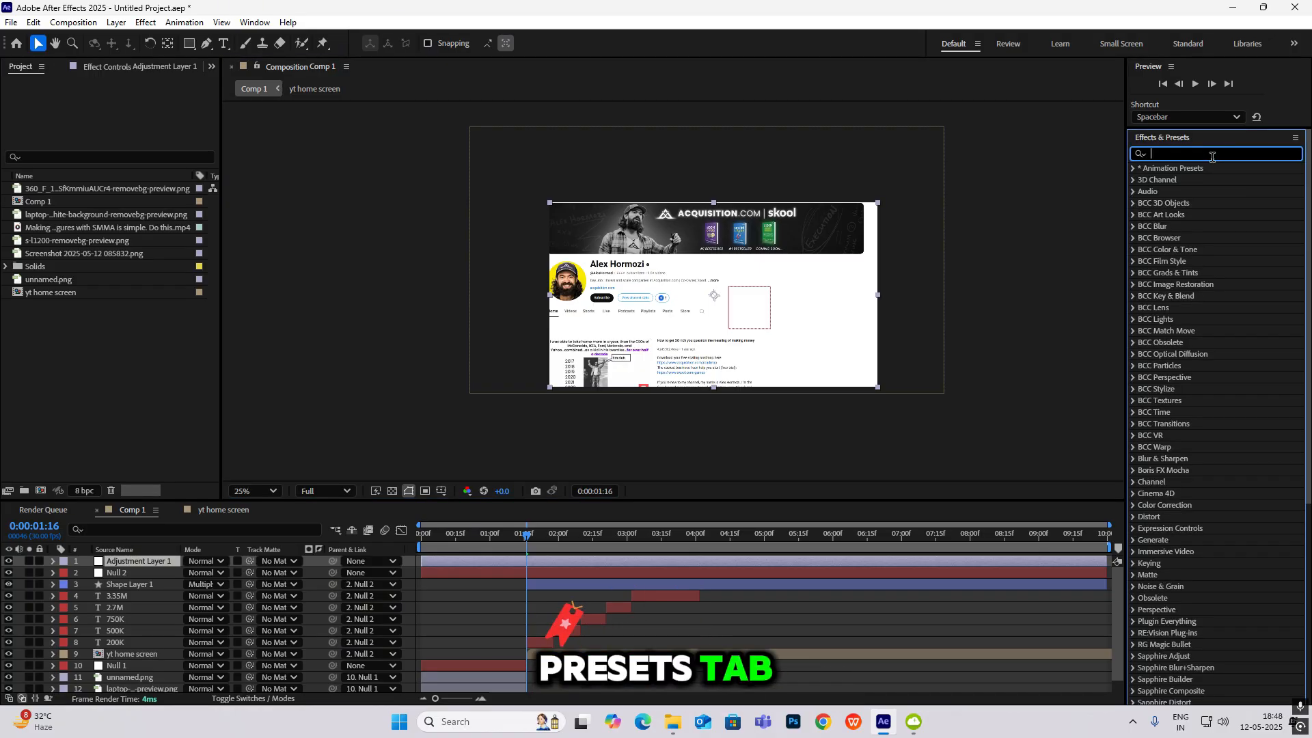
type("gn")
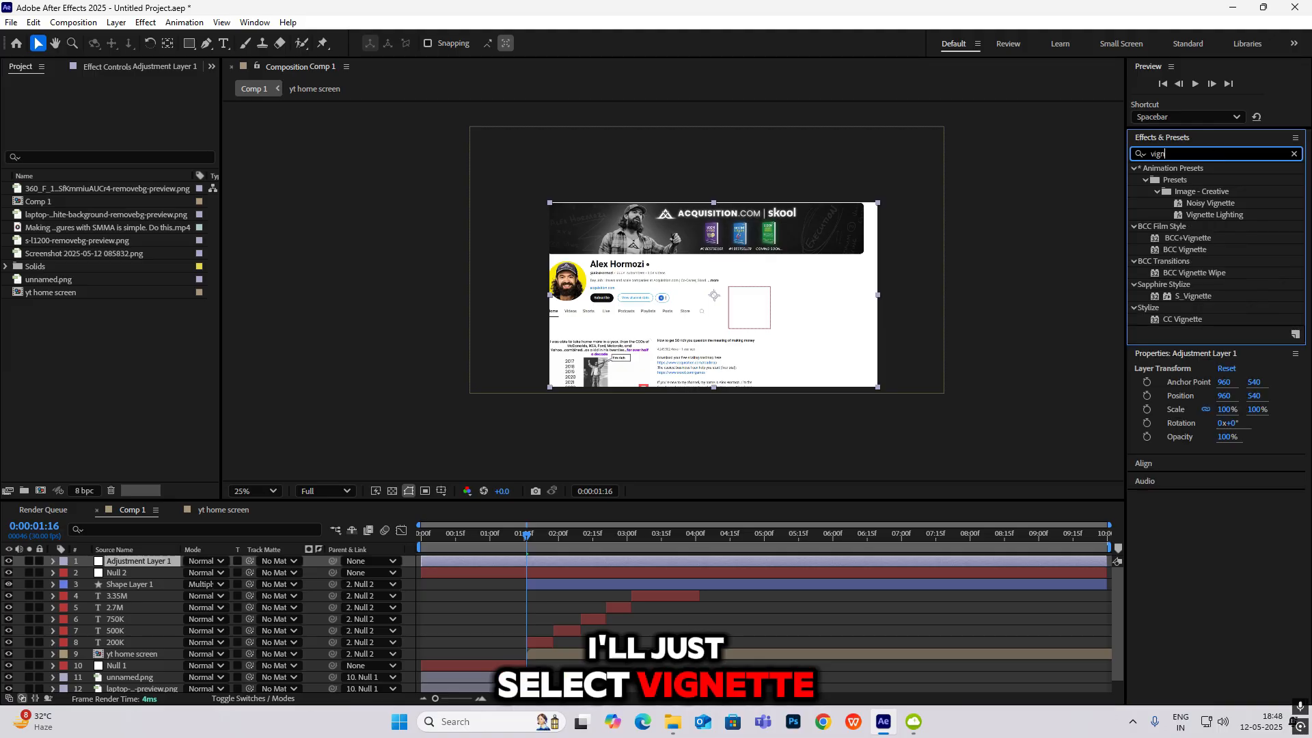
type("ett")
left_click_drag(1187, 319, 203, 560)
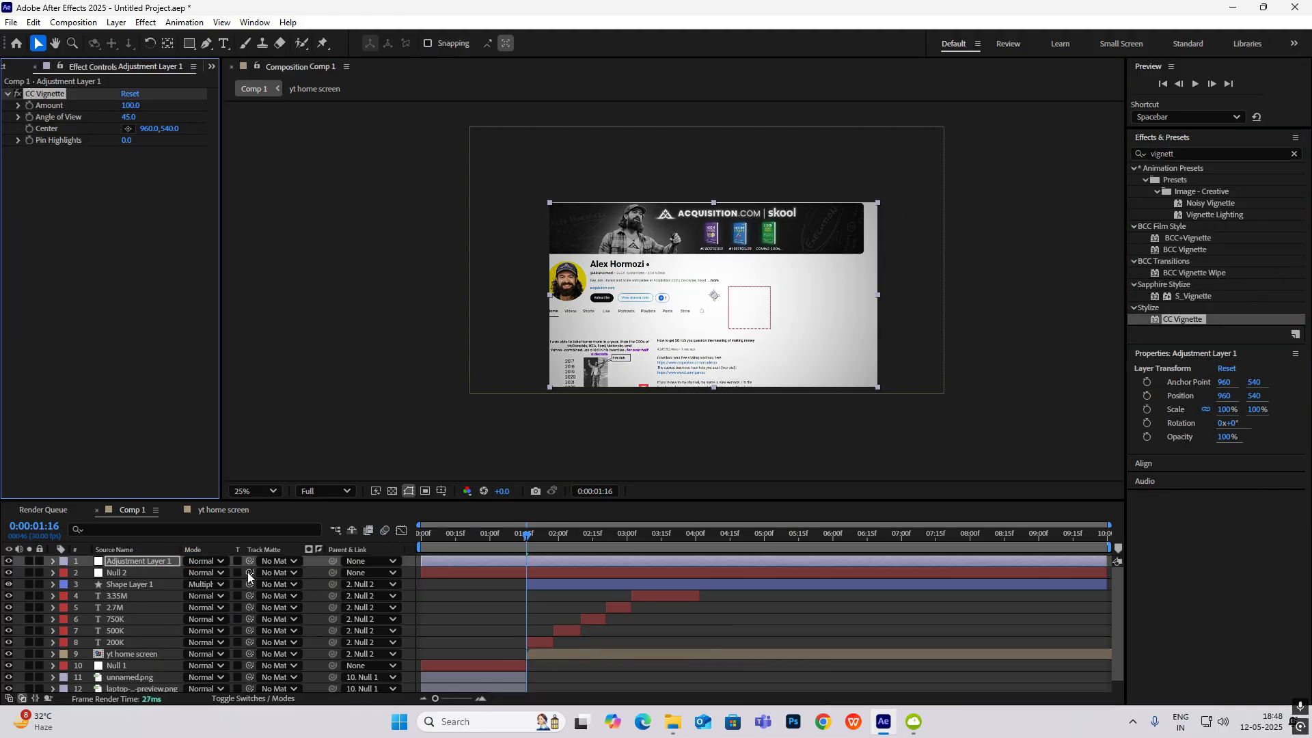
Add a second adjustment layer on top and apply Gaussian Blur to it with a blurriness of 11.7.
left_click(296, 369)
right_click(296, 369)
mouse_move(331, 375)
left_click(537, 489)
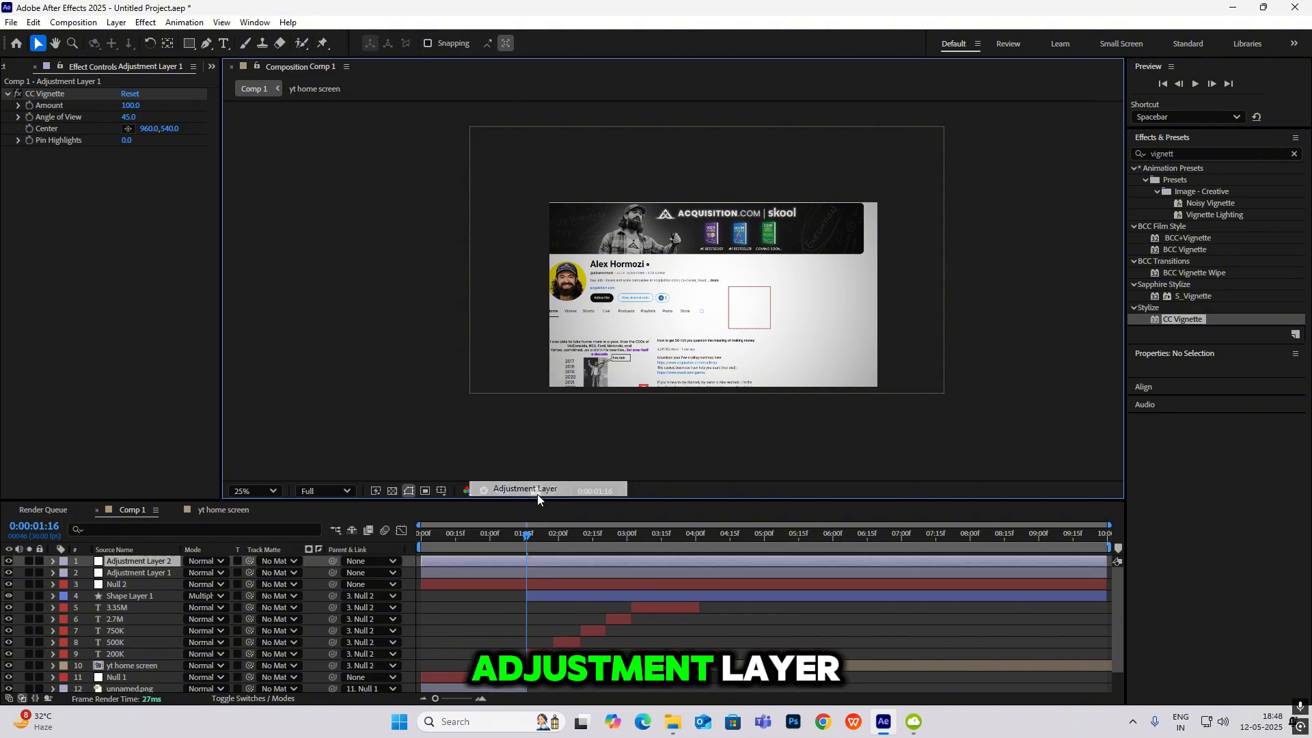
left_click(1185, 154)
type("gau")
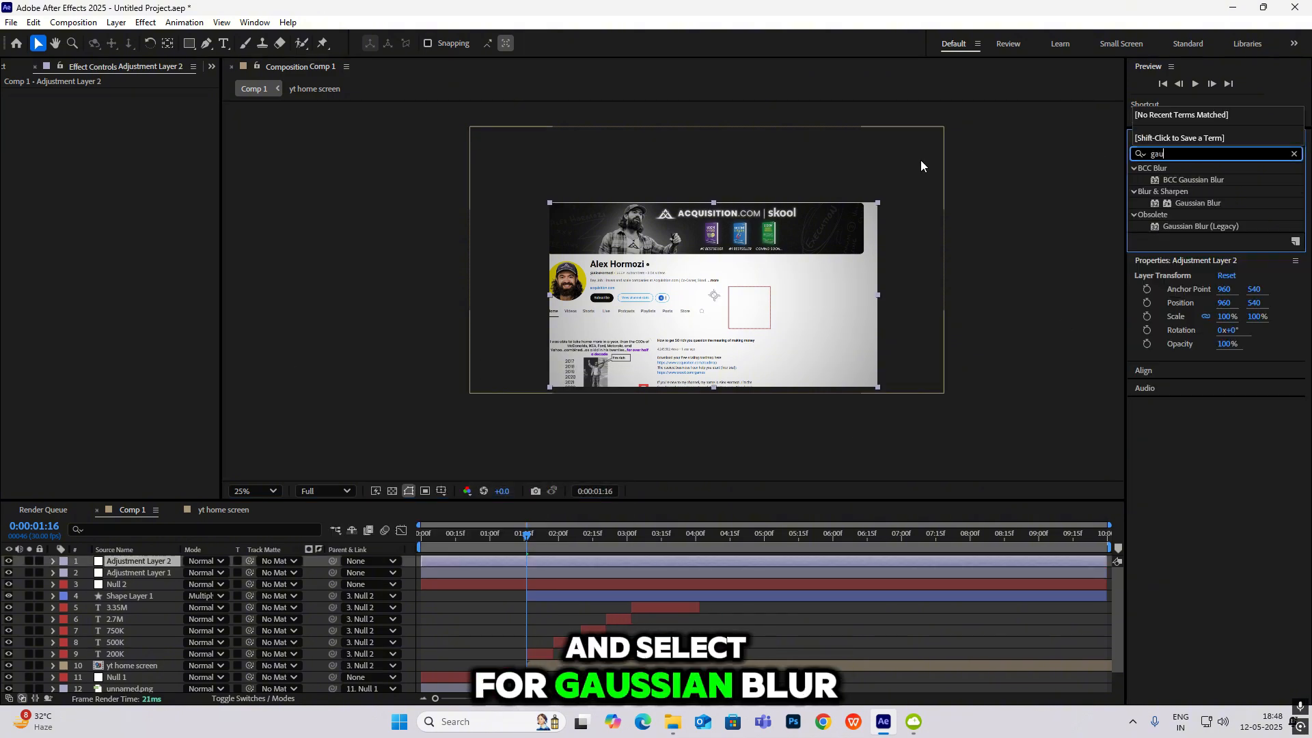
type("ss")
left_click_drag(1187, 200, 130, 559)
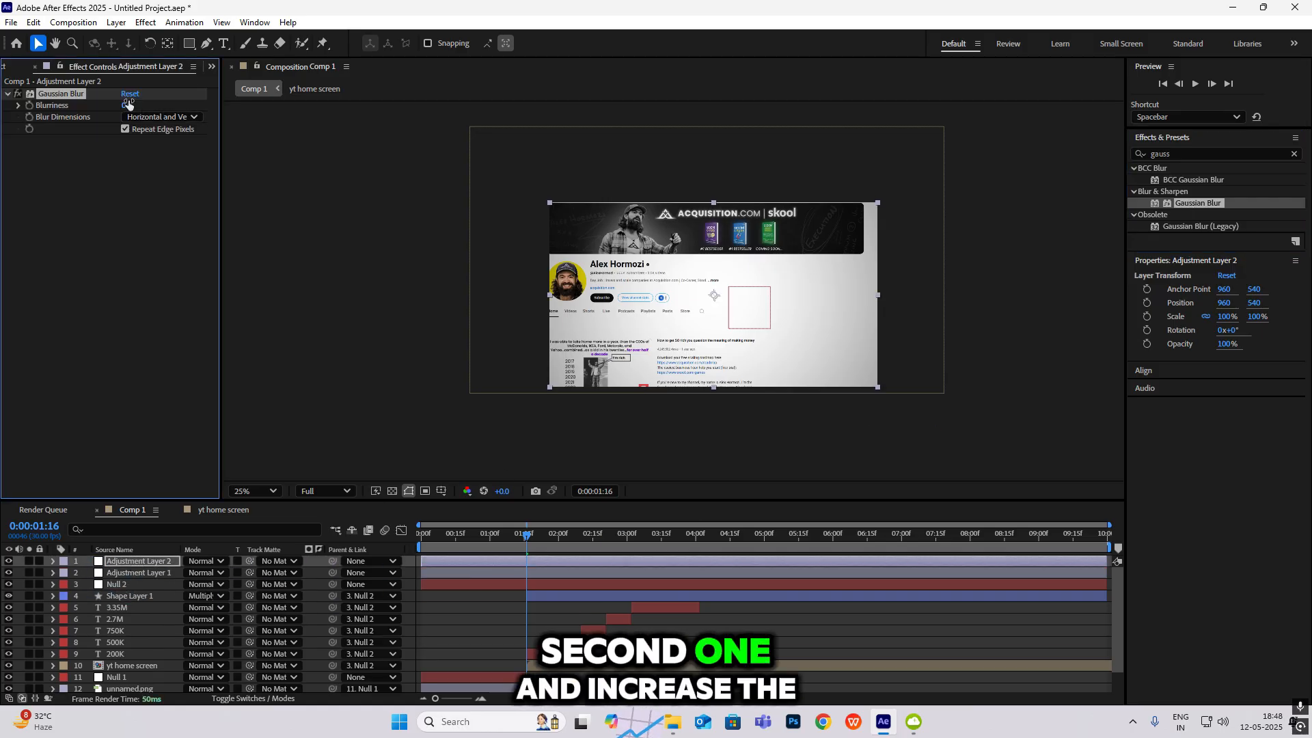
left_click_drag(128, 104, 171, 99)
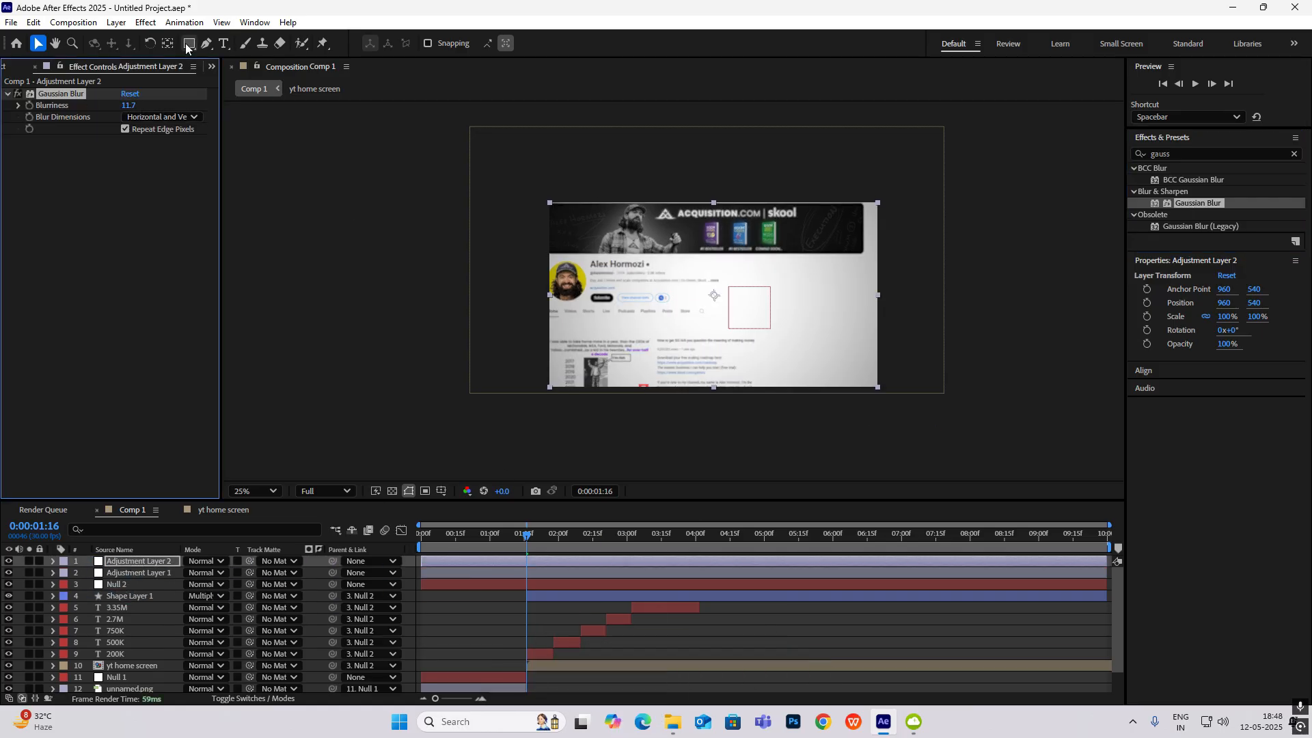
Mask the blurred adjustment layer with a full-frame ellipse, inverted, with a mask feather of 200 pixels, and check the blurred edges.
left_click_drag(186, 48, 226, 73)
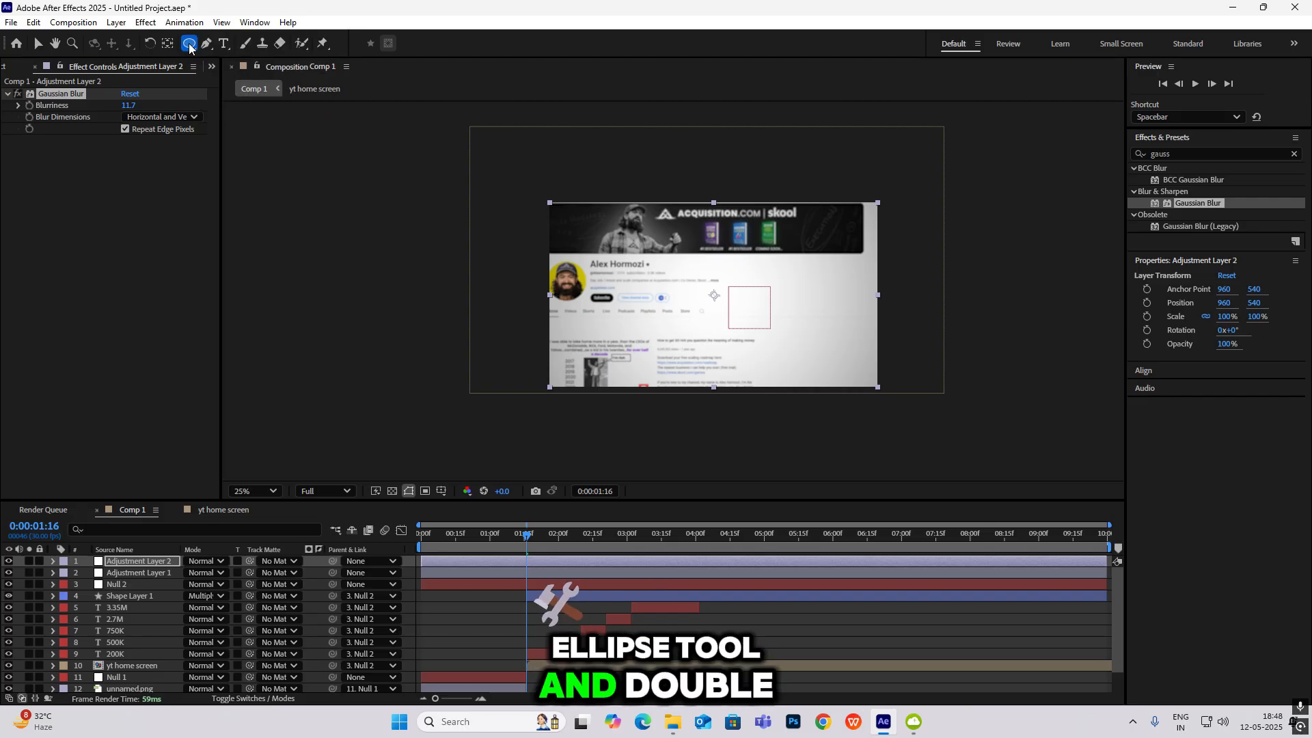
double_click(190, 45)
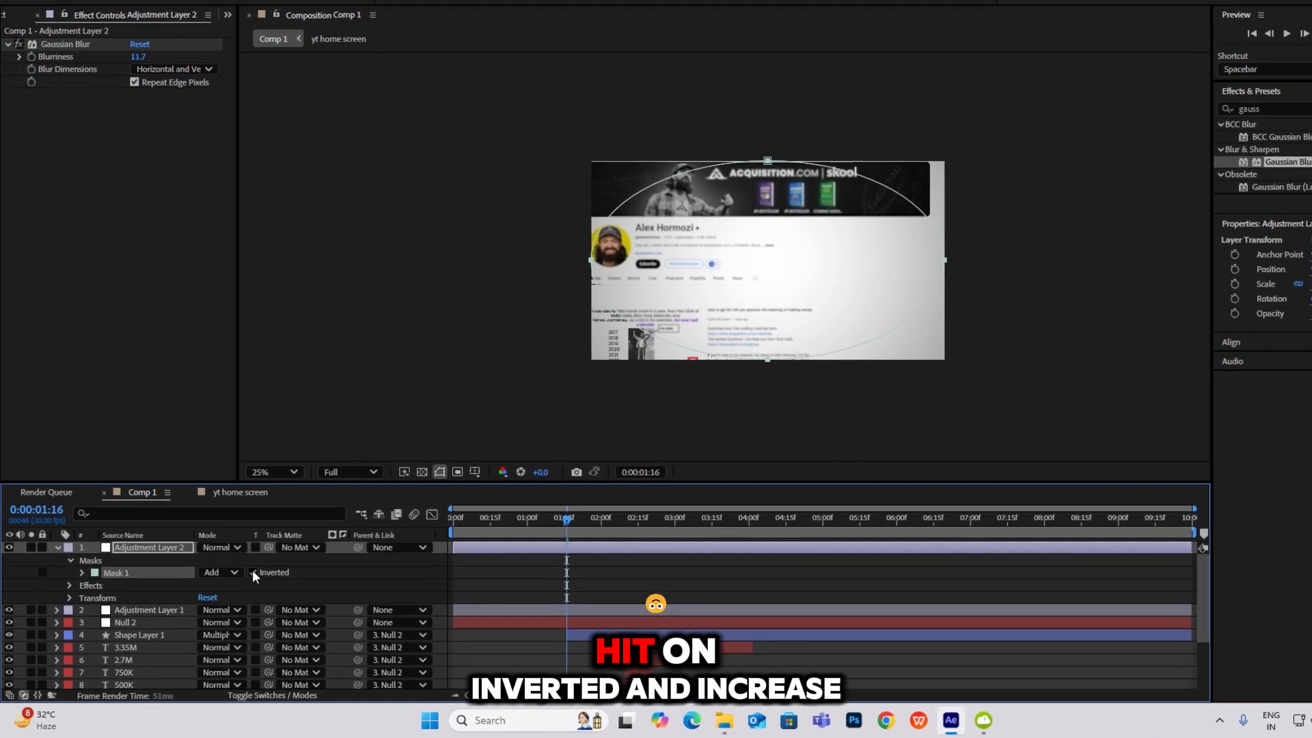
left_click(236, 584)
left_click(76, 585)
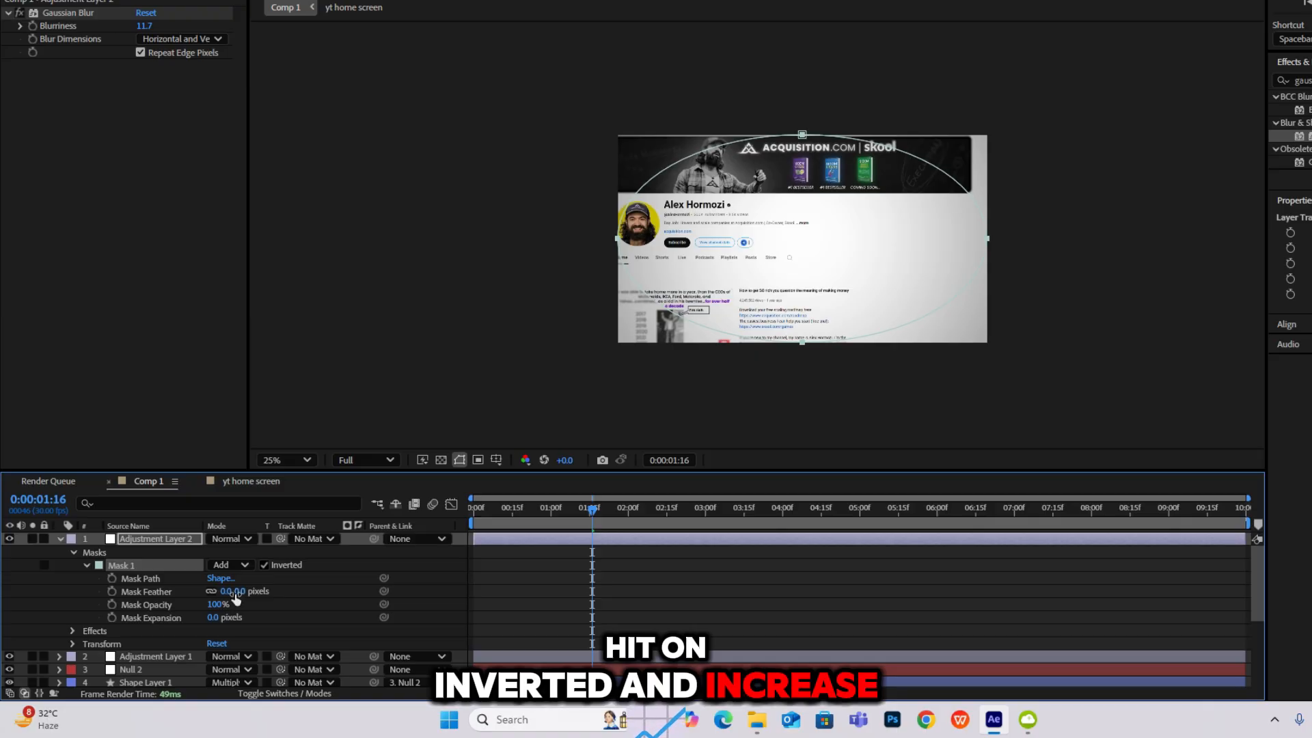
left_click_drag(226, 591, 282, 591)
left_click_drag(362, 586, 385, 587)
scroll(733, 293, "up", 1)
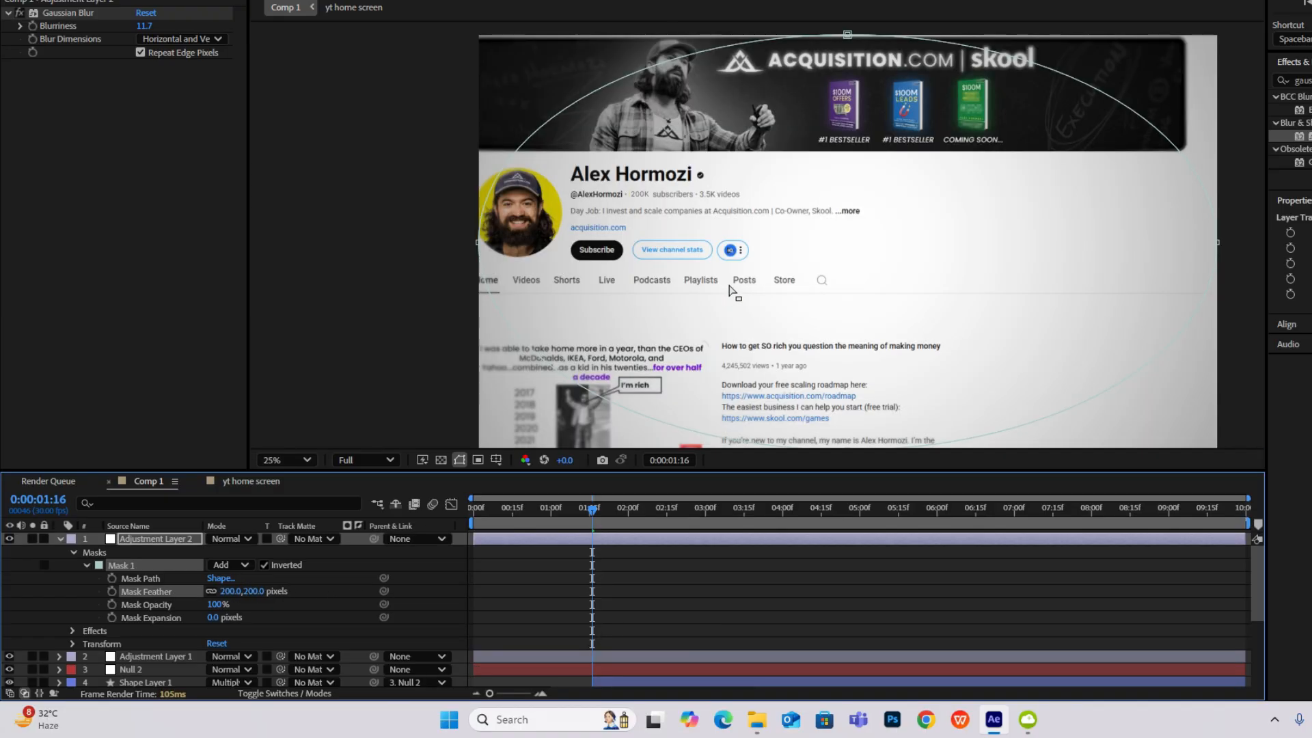
scroll(735, 293, "down", 1)
left_click(1083, 330)
left_click(1080, 351)
key("period")
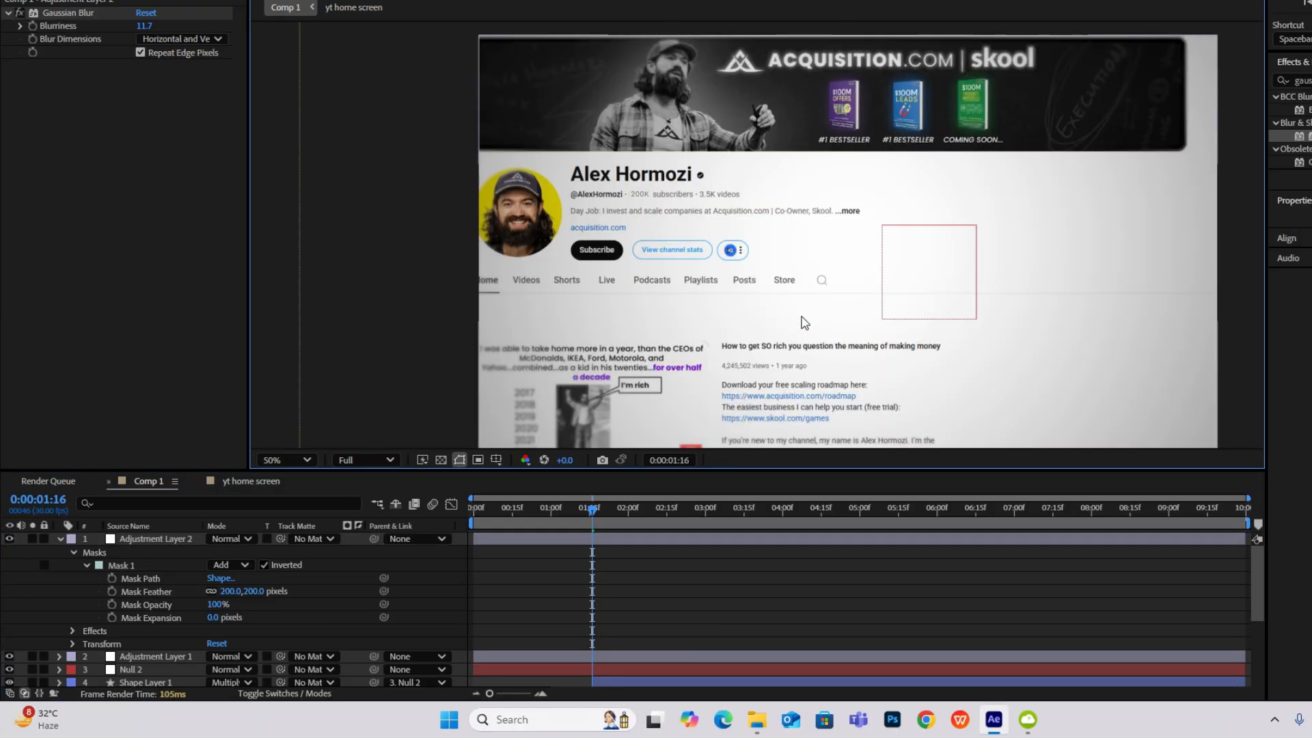
Preview the whole scene from 0:00:00:00.
scroll(801, 317, "down", 2)
left_click_drag(620, 505, 445, 507)
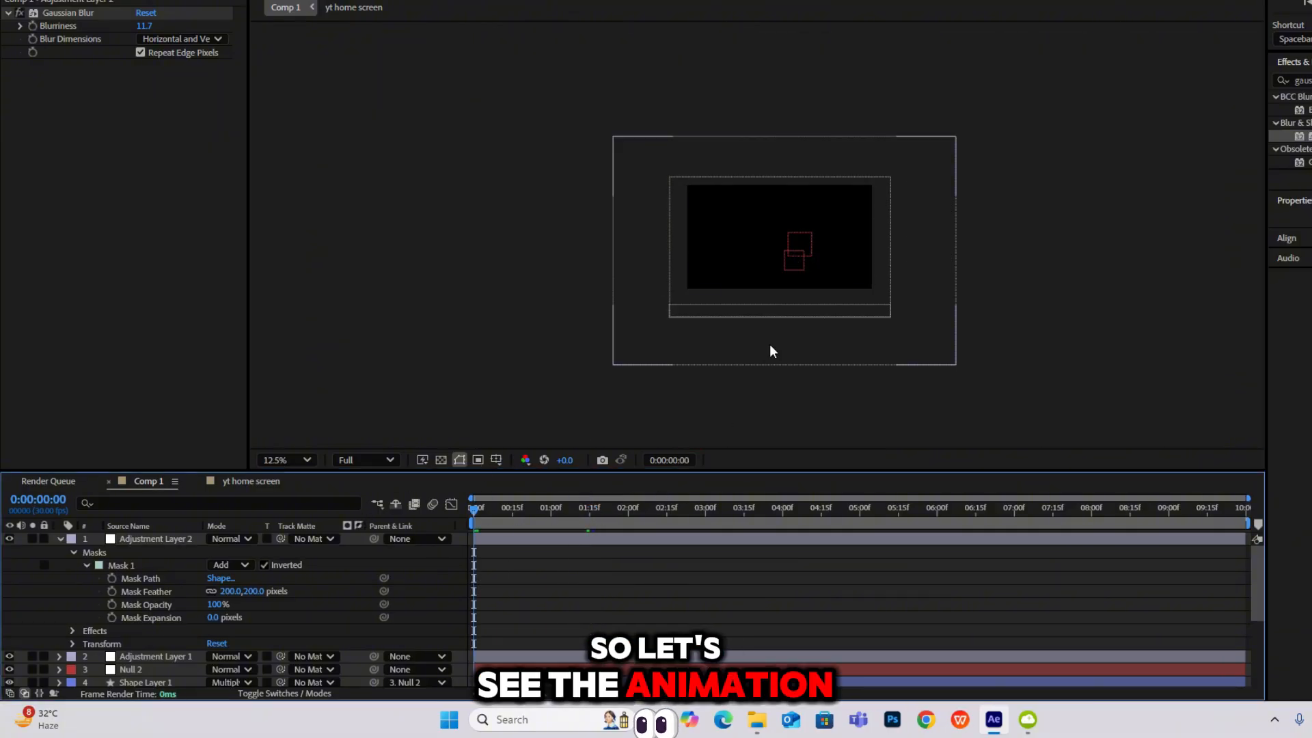
scroll(837, 284, "up", 1)
left_click_drag(816, 295, 749, 252)
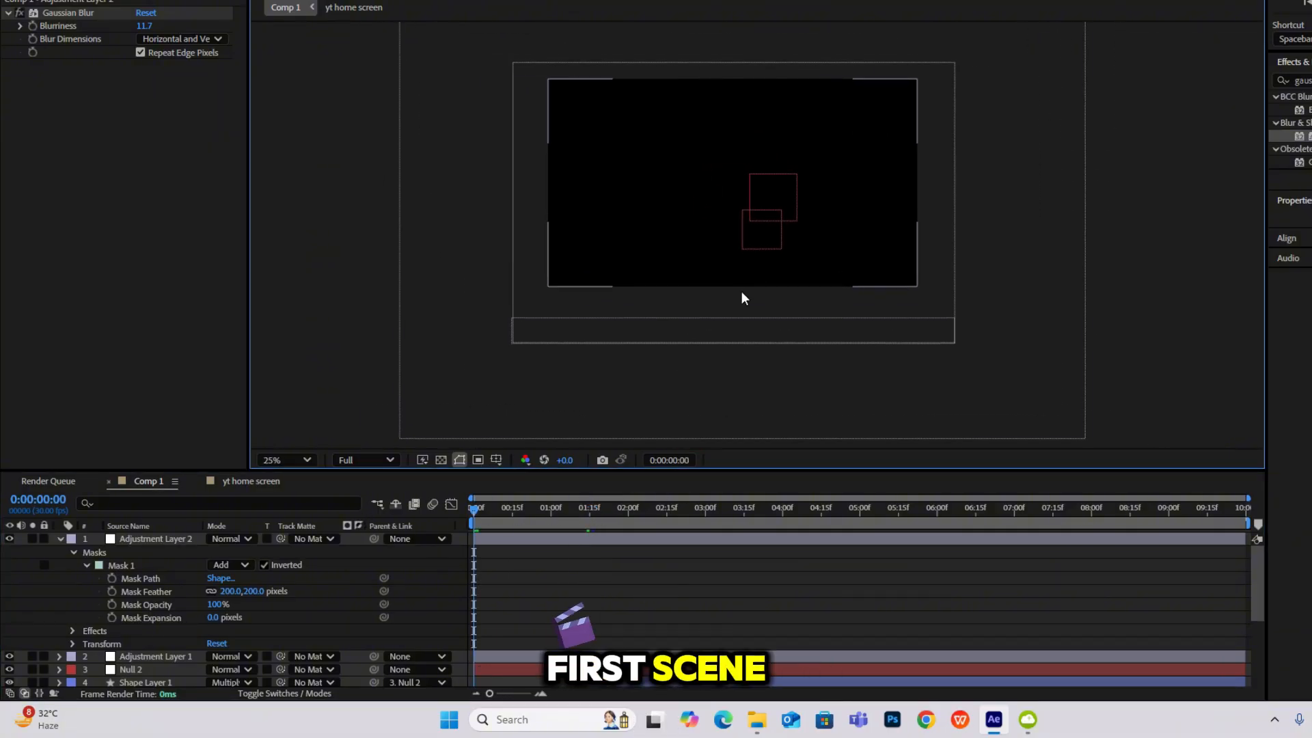
key("space")
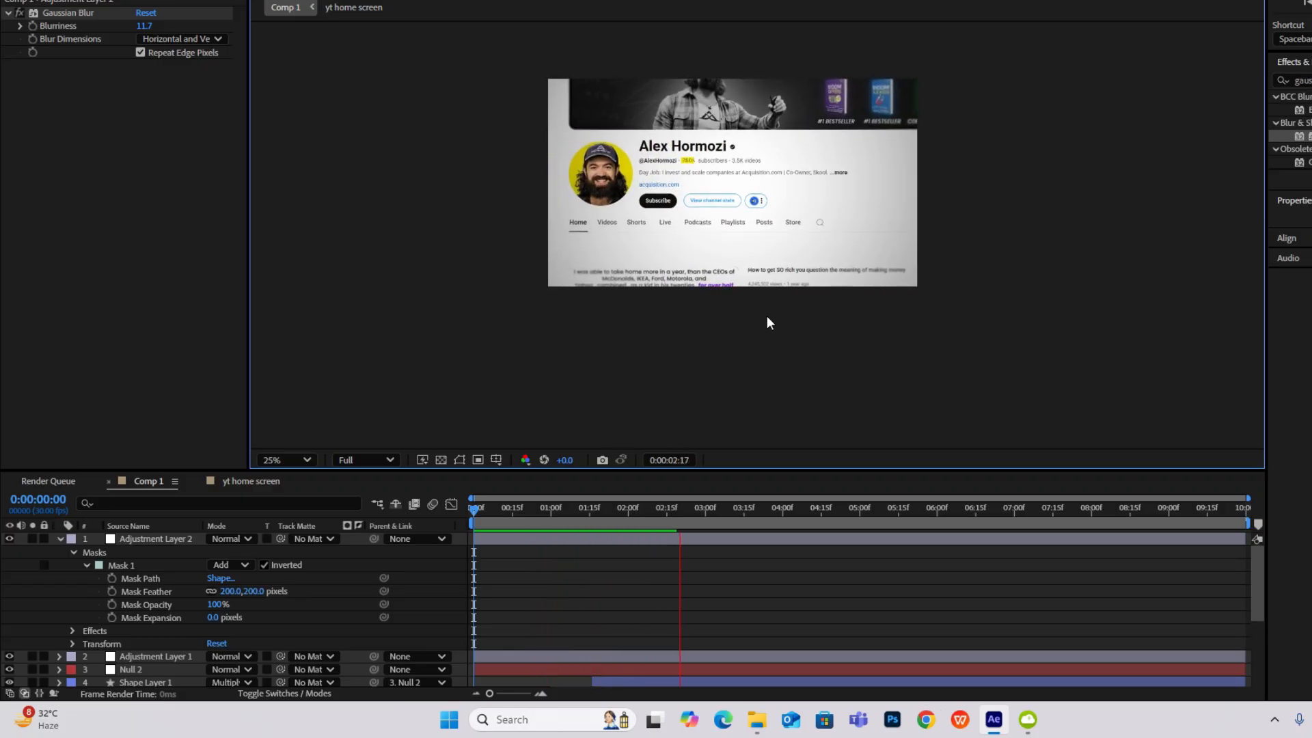
End Comp 1's work area at 0:00:03:24 and replay the scene from the start.
key("space")
key("n")
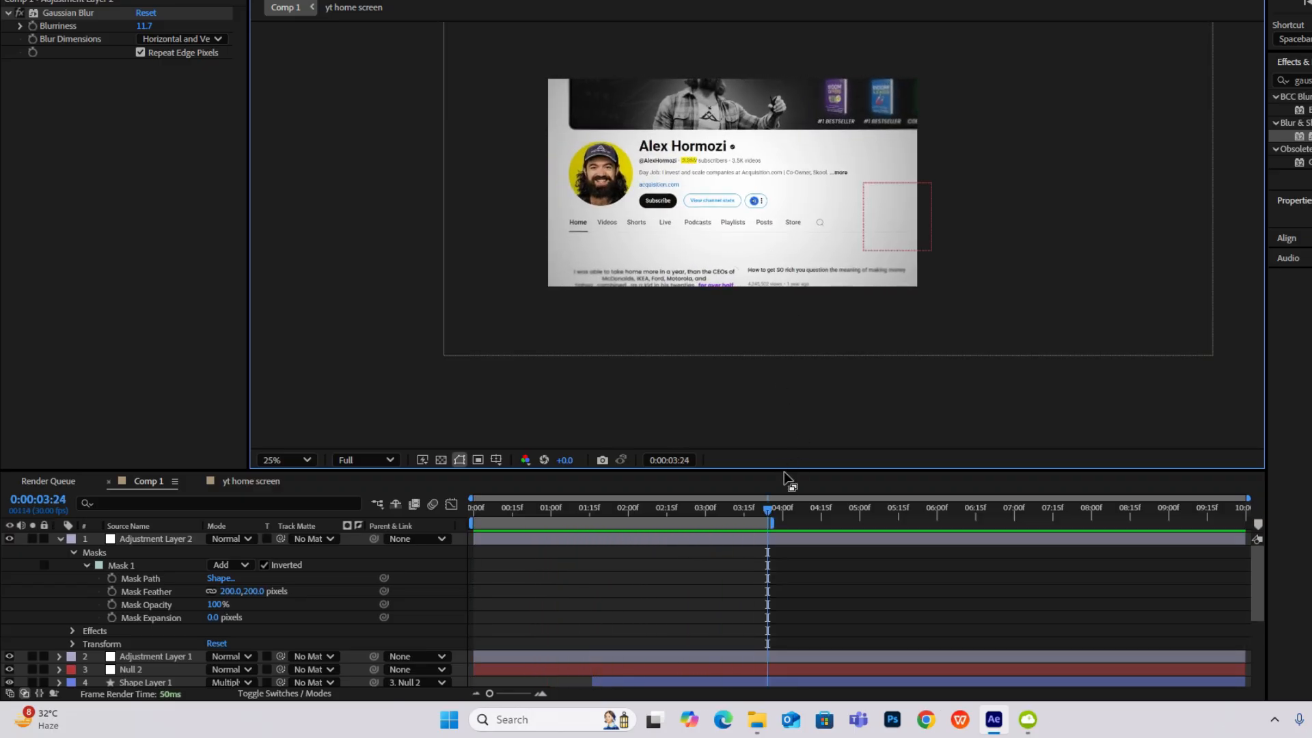
left_click_drag(757, 514, 261, 563)
key("space")
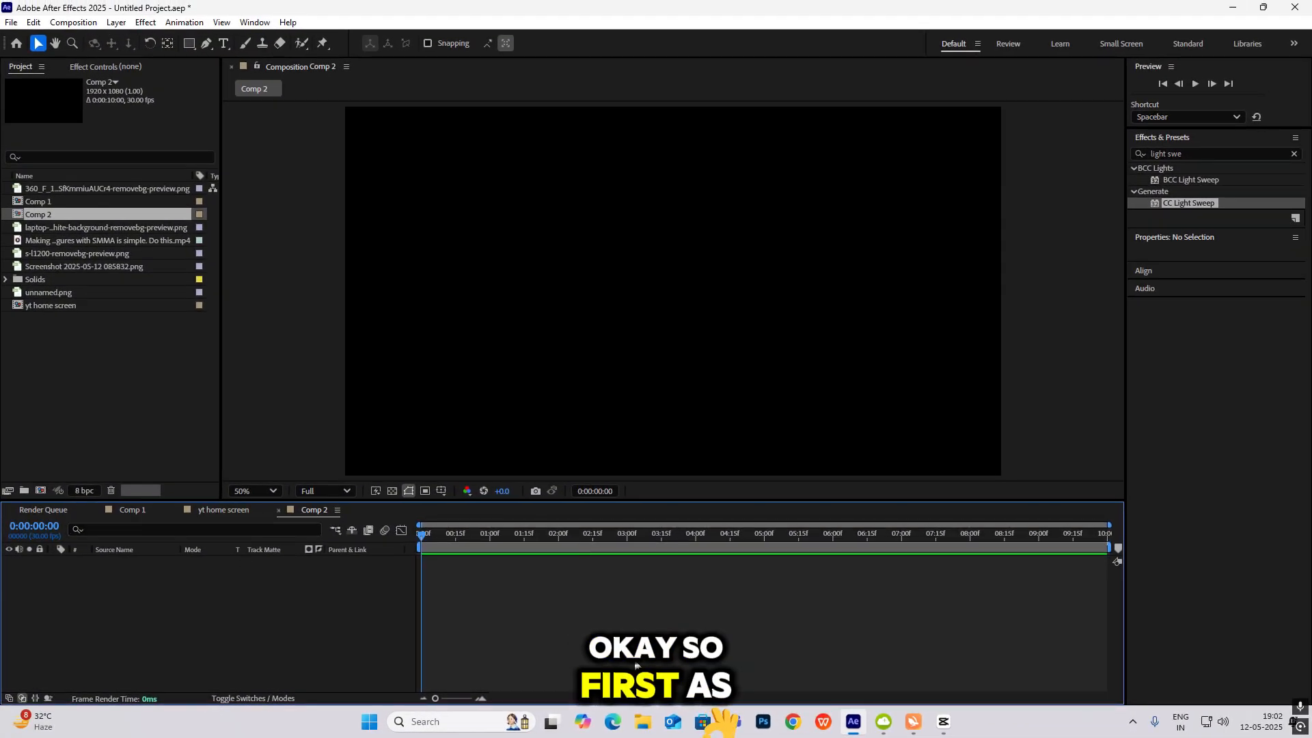
Check the reference edit in CapCut, return to After Effects and draw a dark square of about 82 px in Comp 2.
left_click(944, 727)
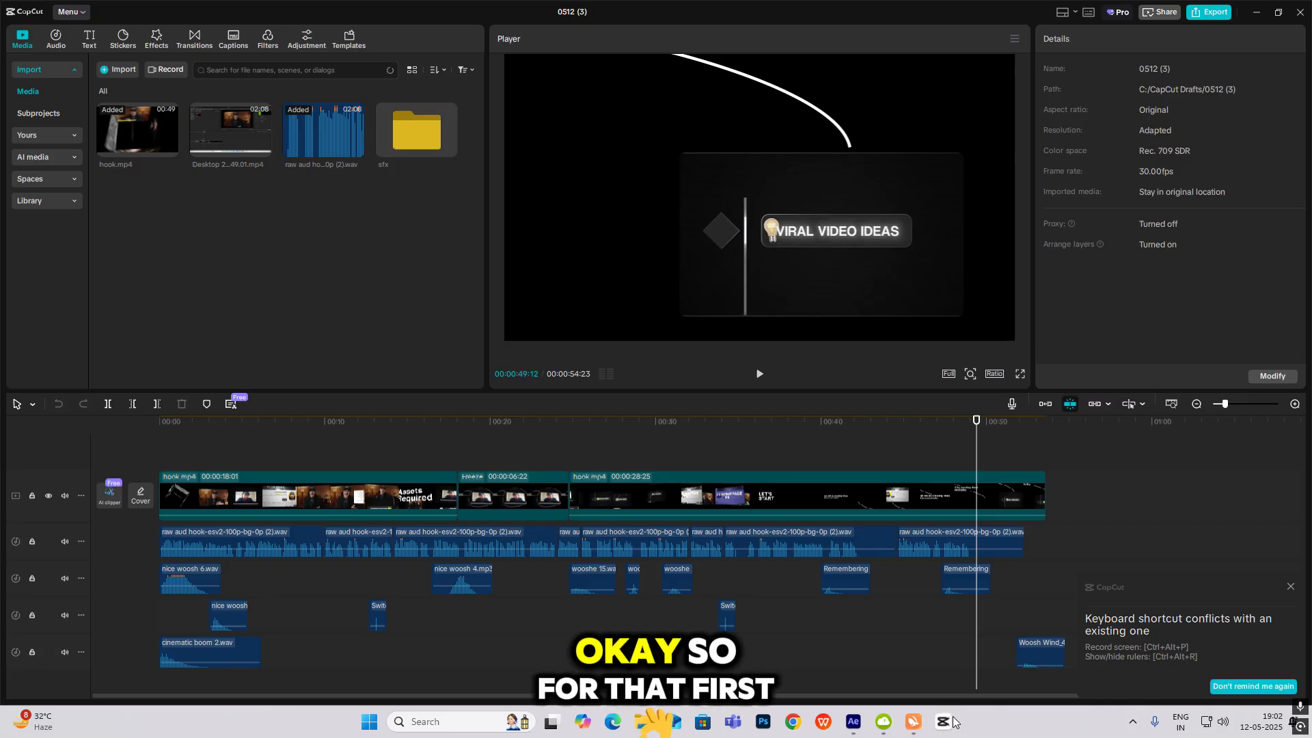
left_click(856, 732)
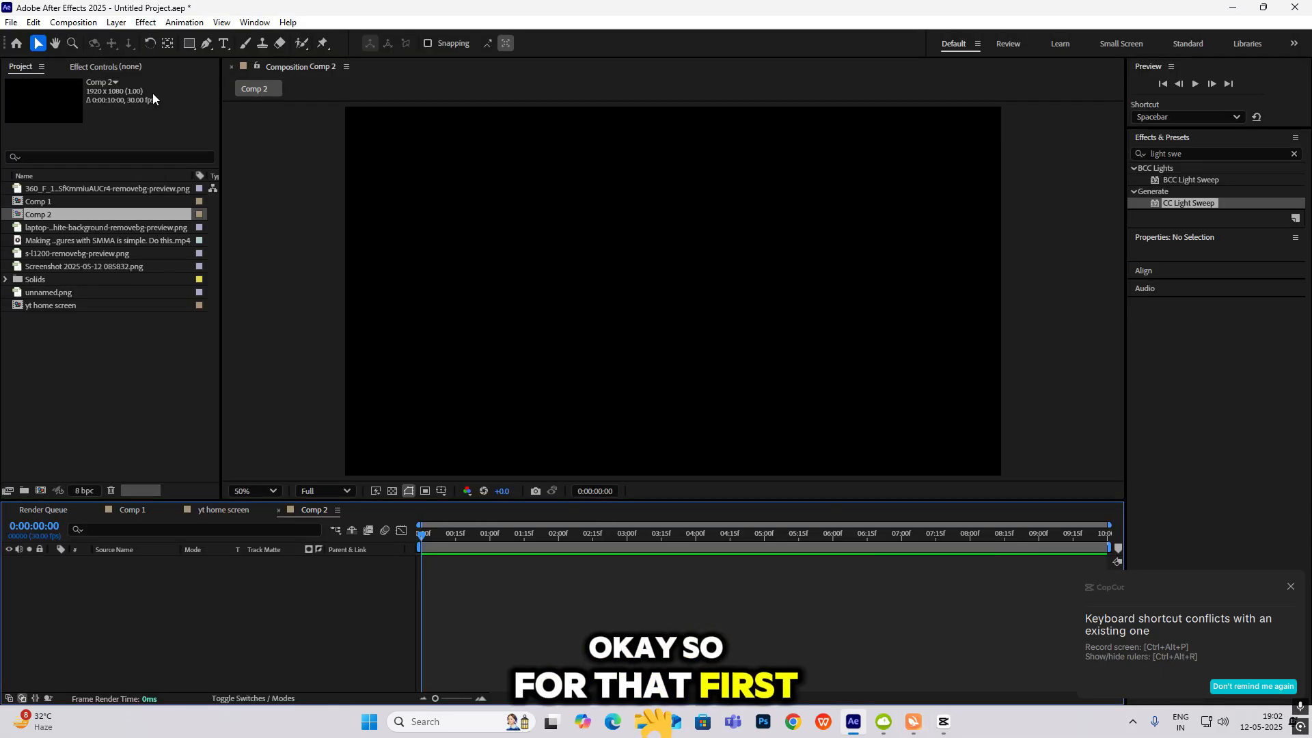
left_click(189, 43)
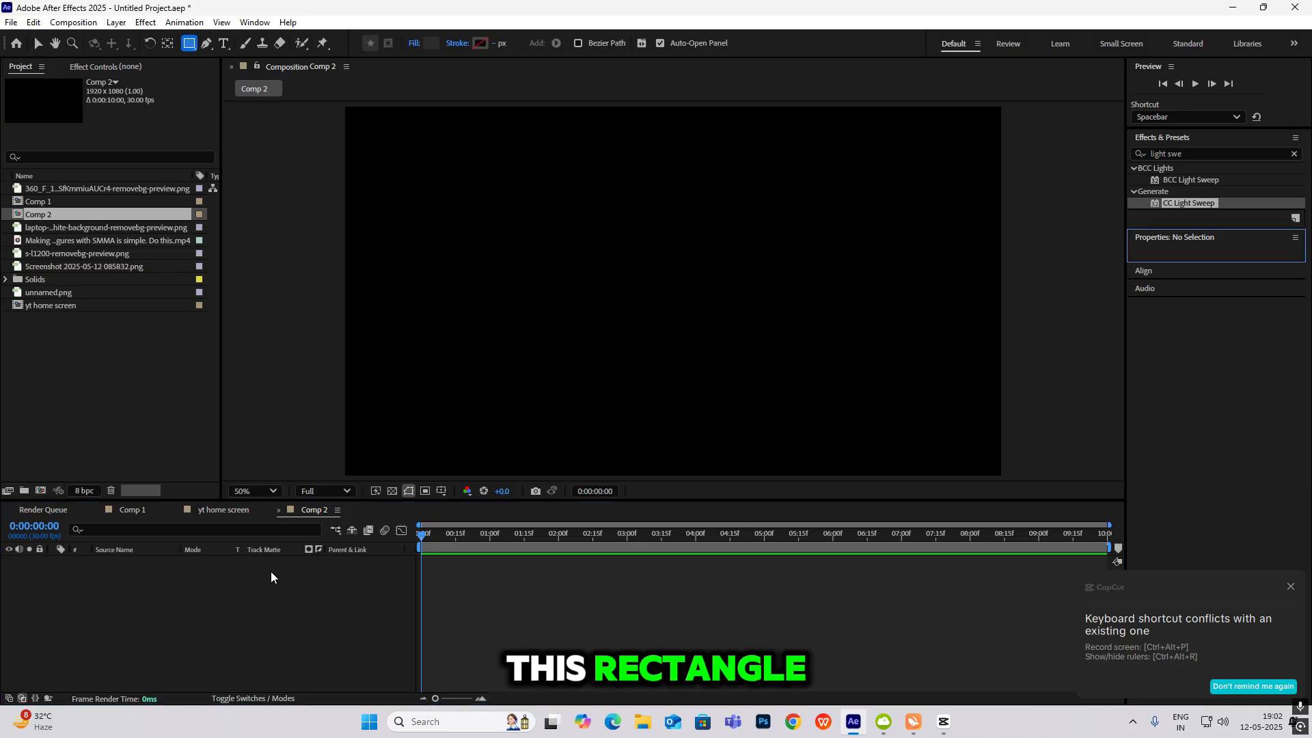
left_click_drag(551, 231, 580, 254)
left_click(313, 607)
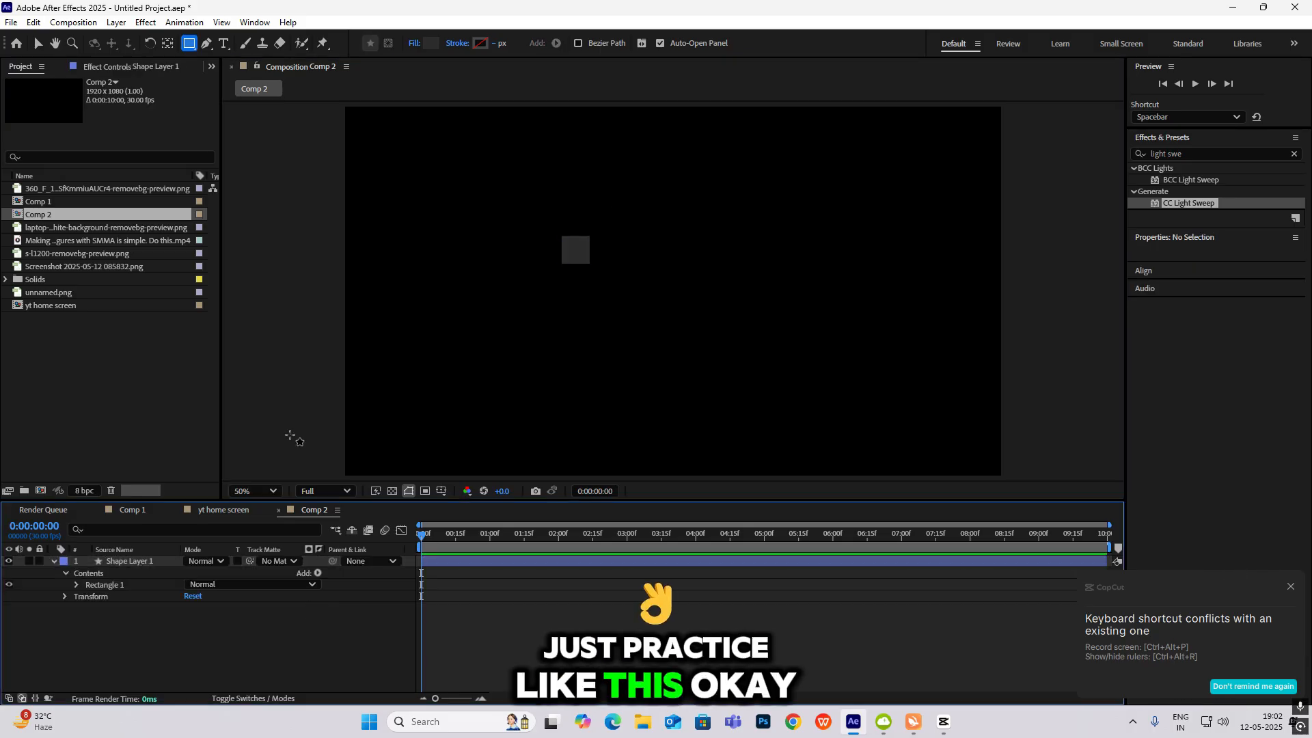
key("period")
Center the square's anchor point on the shape and rotate it to 47° so it forms a diamond.
left_click(127, 561)
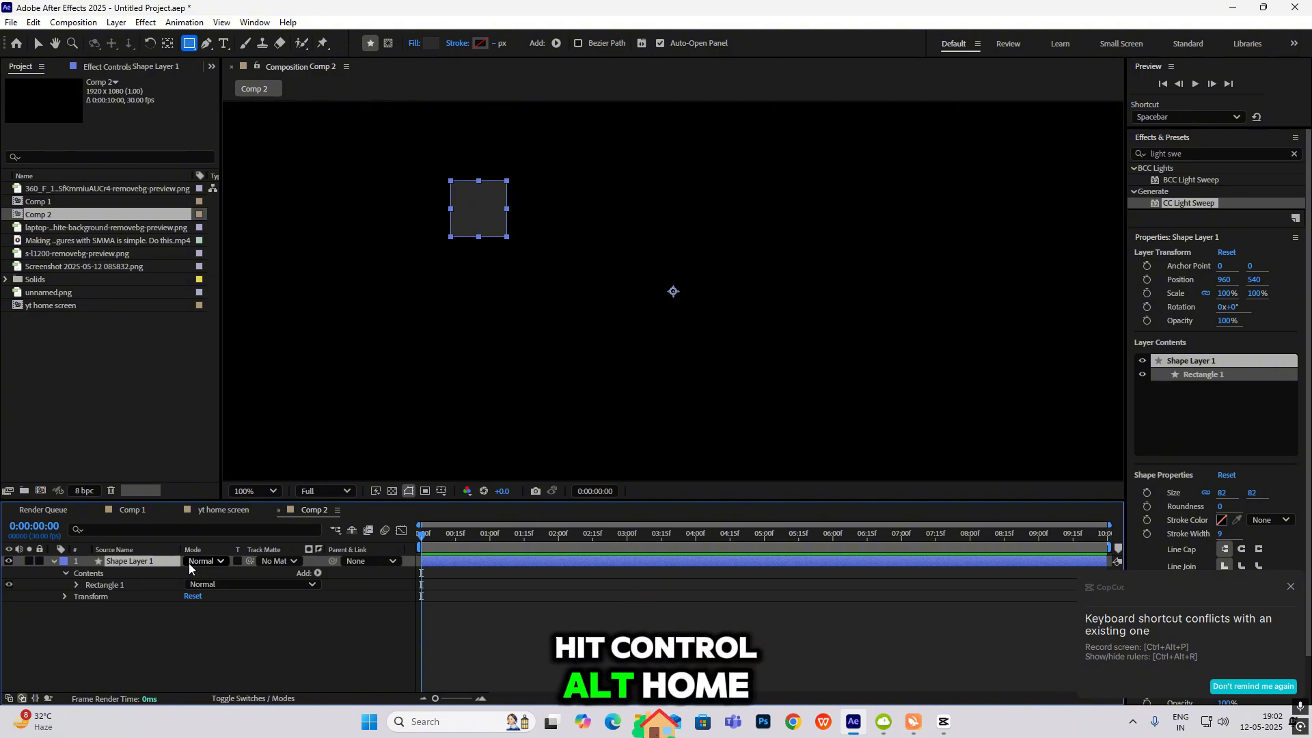
key("ctrl+alt+Home")
key("r")
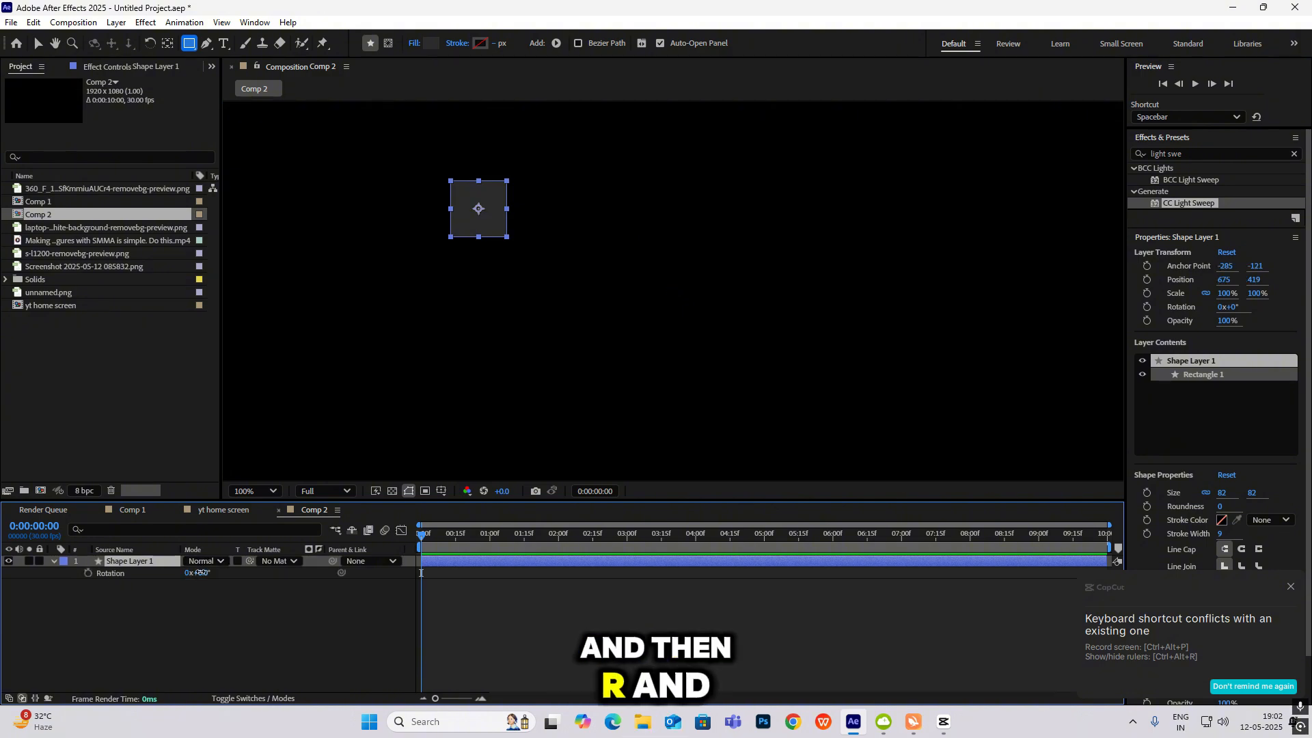
left_click_drag(198, 572, 237, 574)
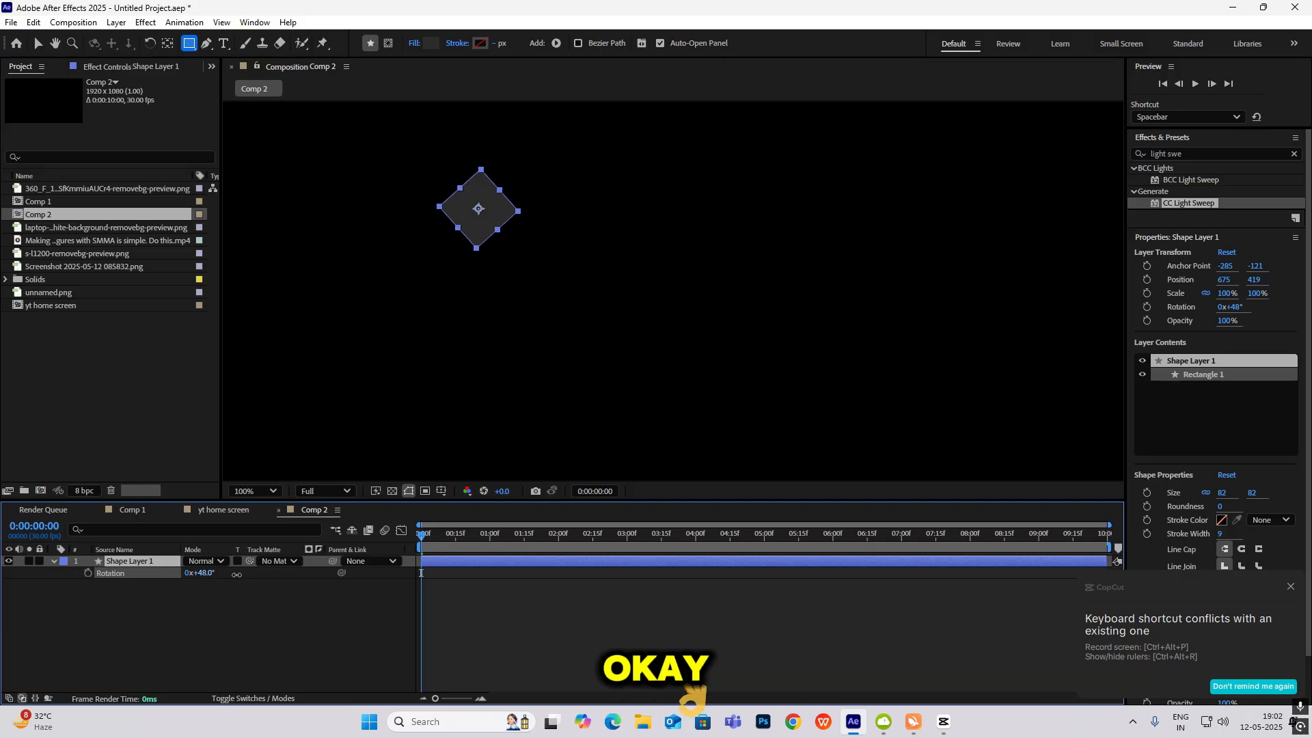
left_click(312, 629)
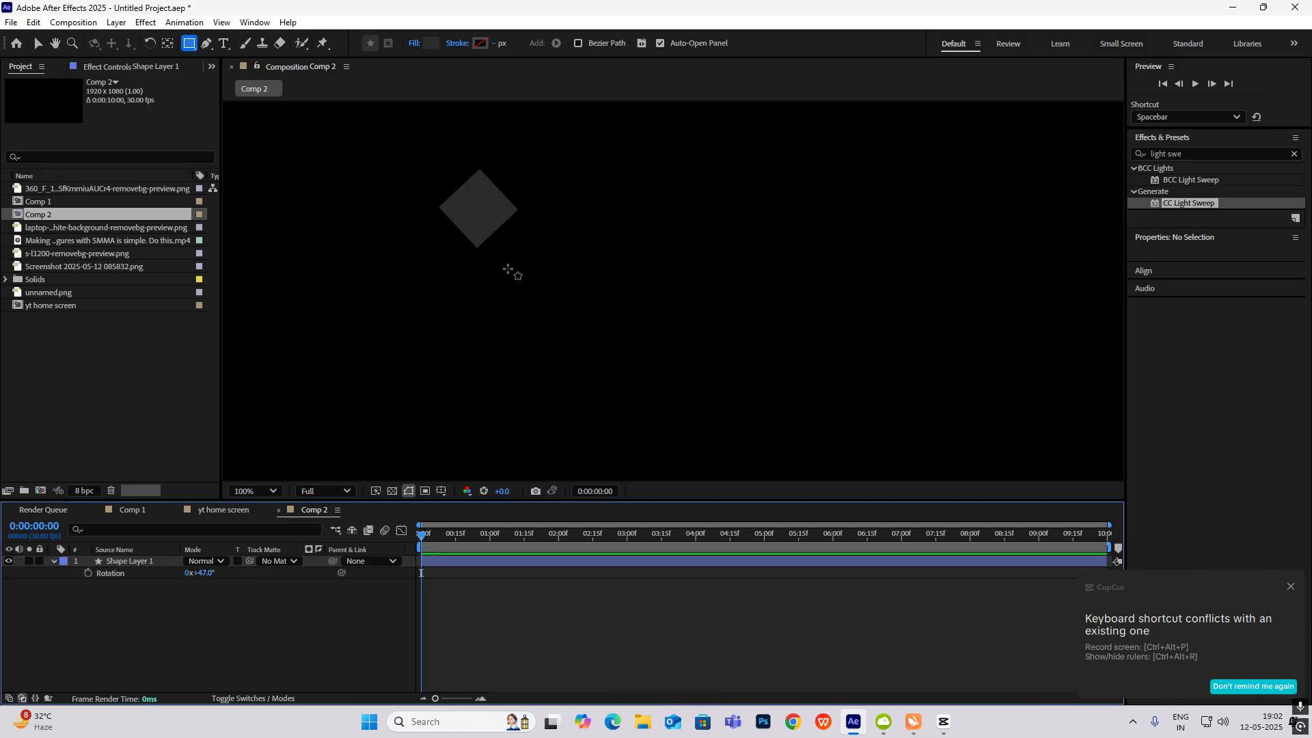
Apply CC Light Sweep to the diamond and move the sweep's center beside its upper-right edge at 729, 382.
key(".")
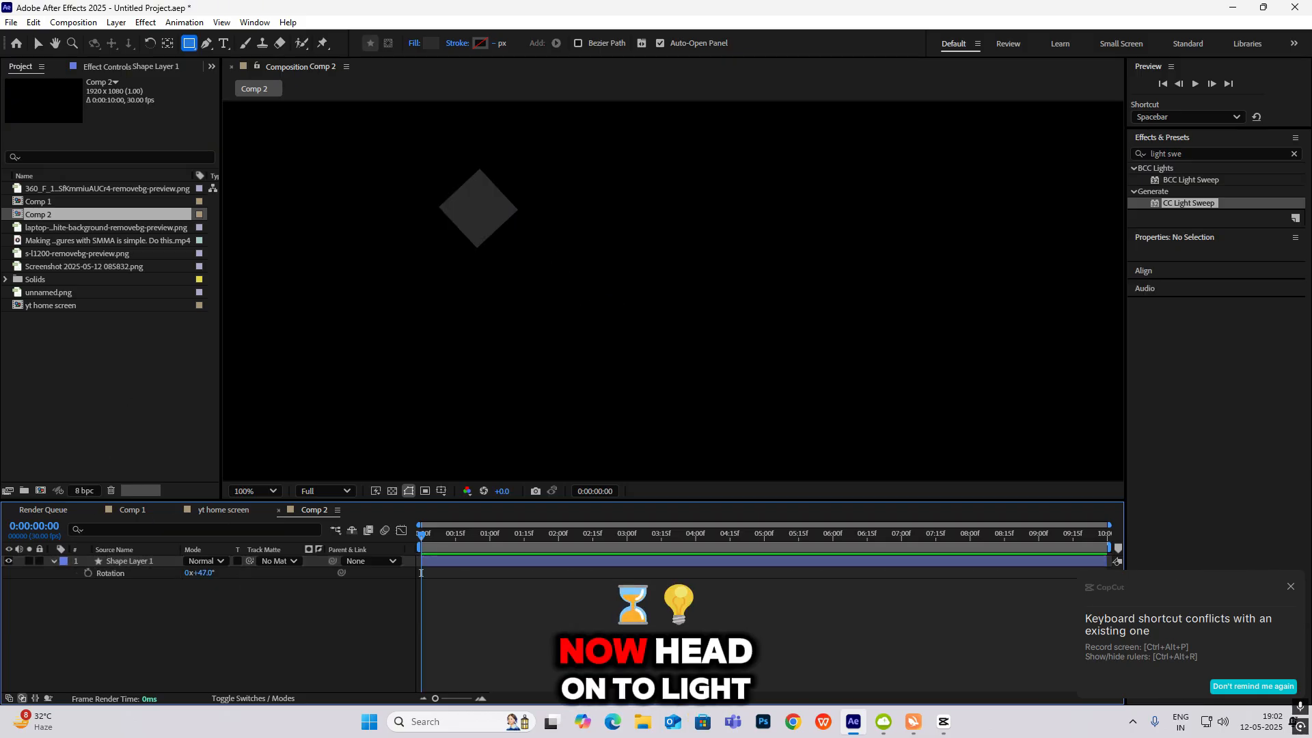
left_click_drag(1192, 208, 164, 569)
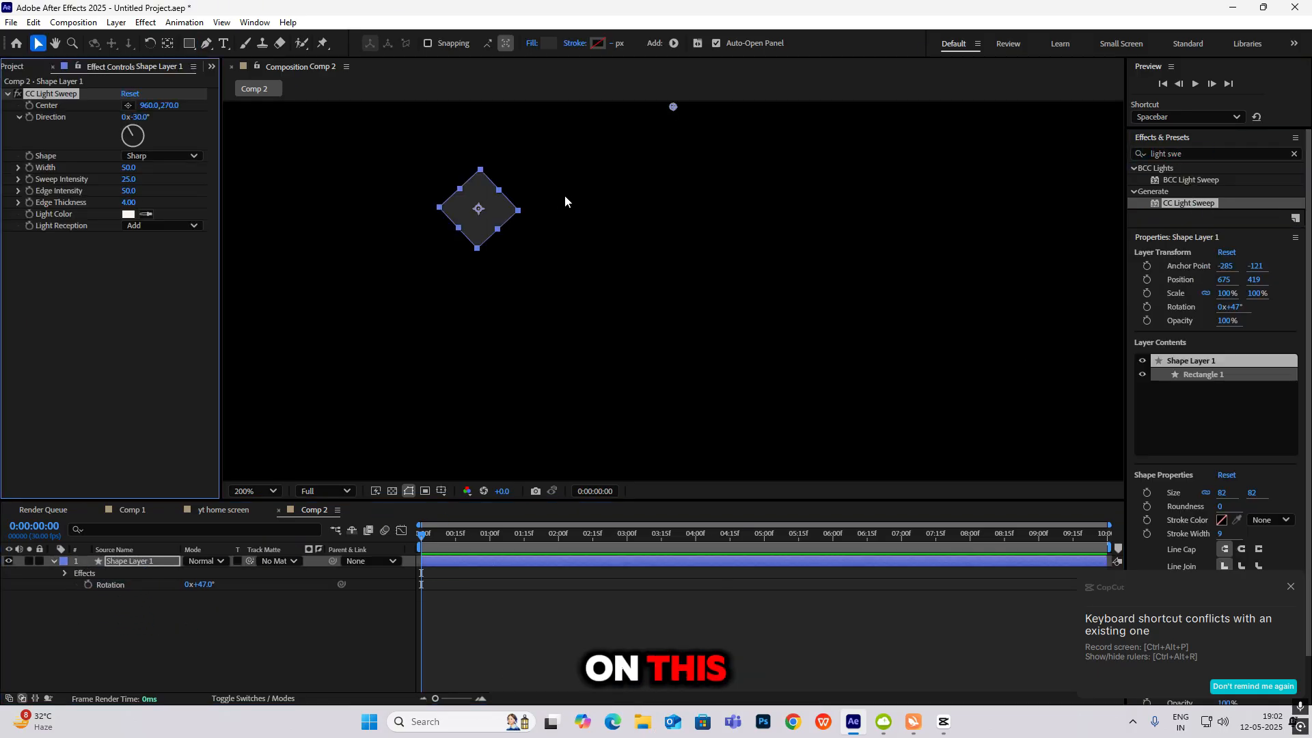
scroll(470, 210, "up", 2)
scroll(470, 210, "down", 3)
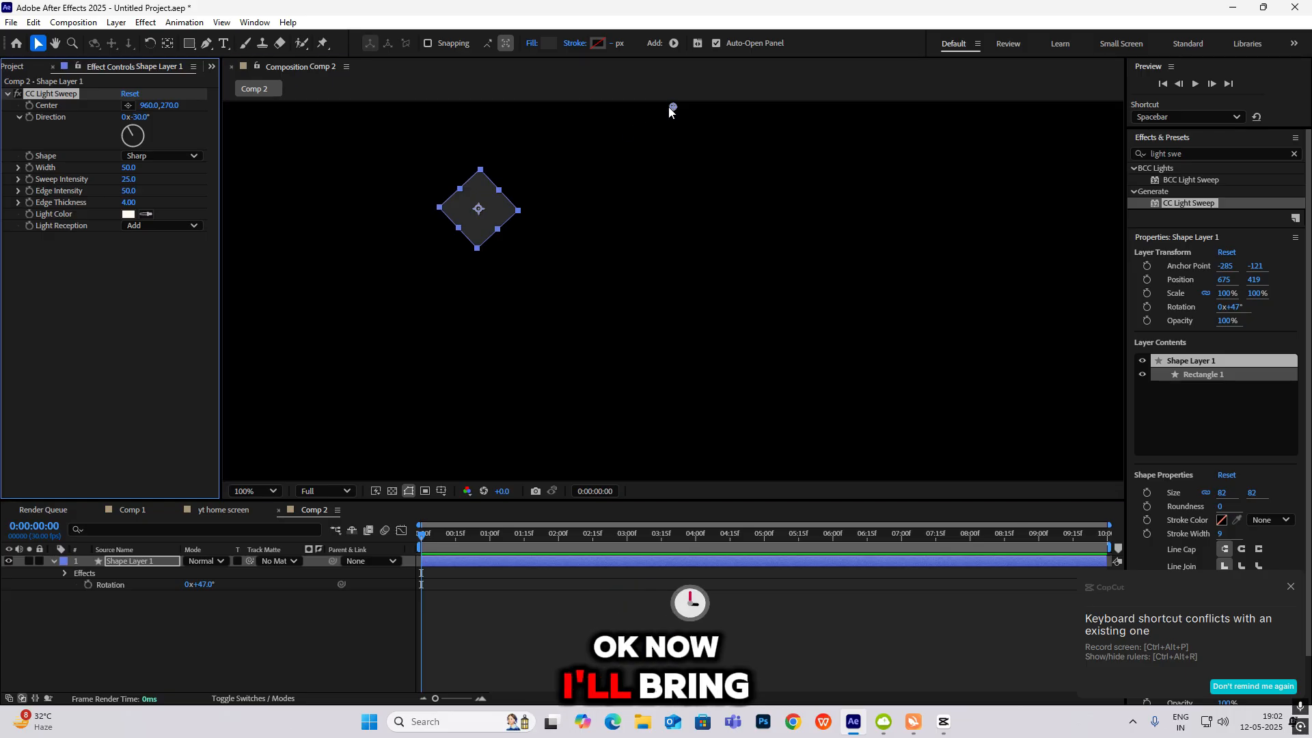
left_click_drag(673, 108, 514, 186)
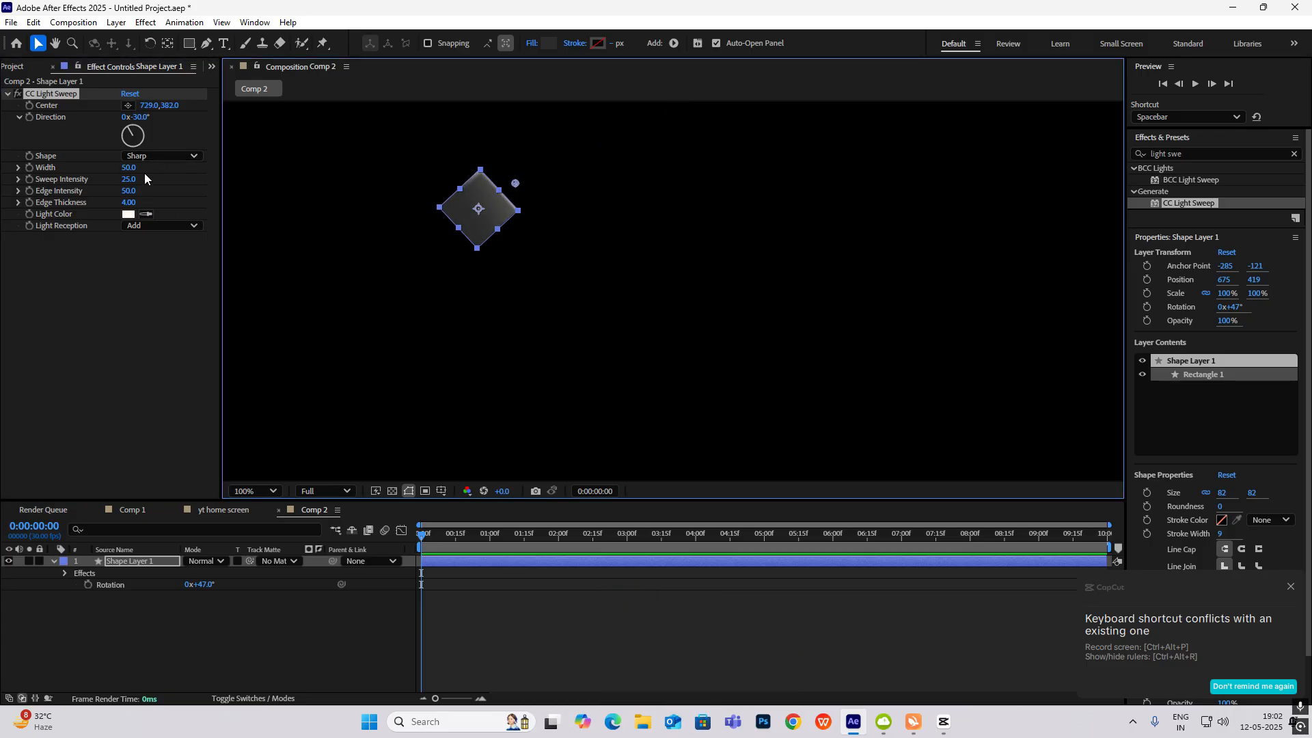
Set the light sweep to direction -22°, width 29, sweep intensity 7, edge intensity 104 and edge thickness 2.10, and check the lit edge.
left_click_drag(128, 167, 246, 192)
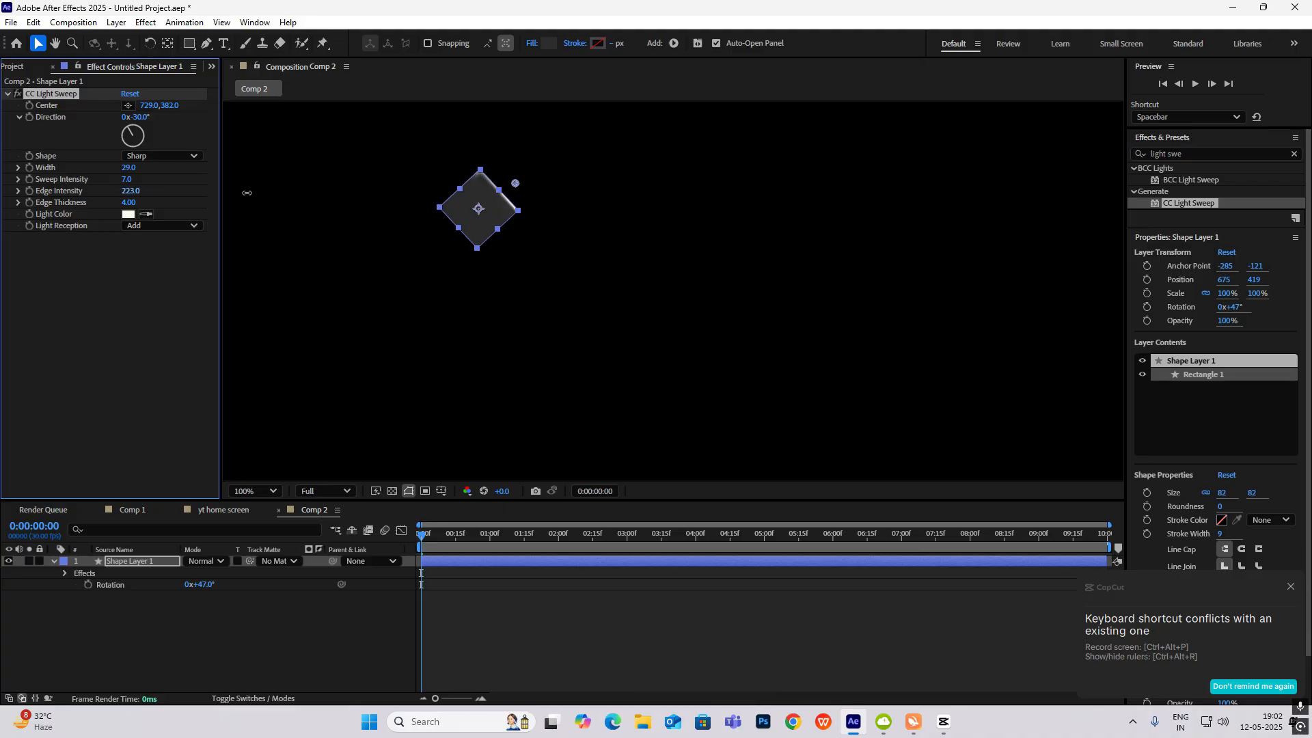
left_click_drag(130, 203, 171, 198)
left_click(585, 247)
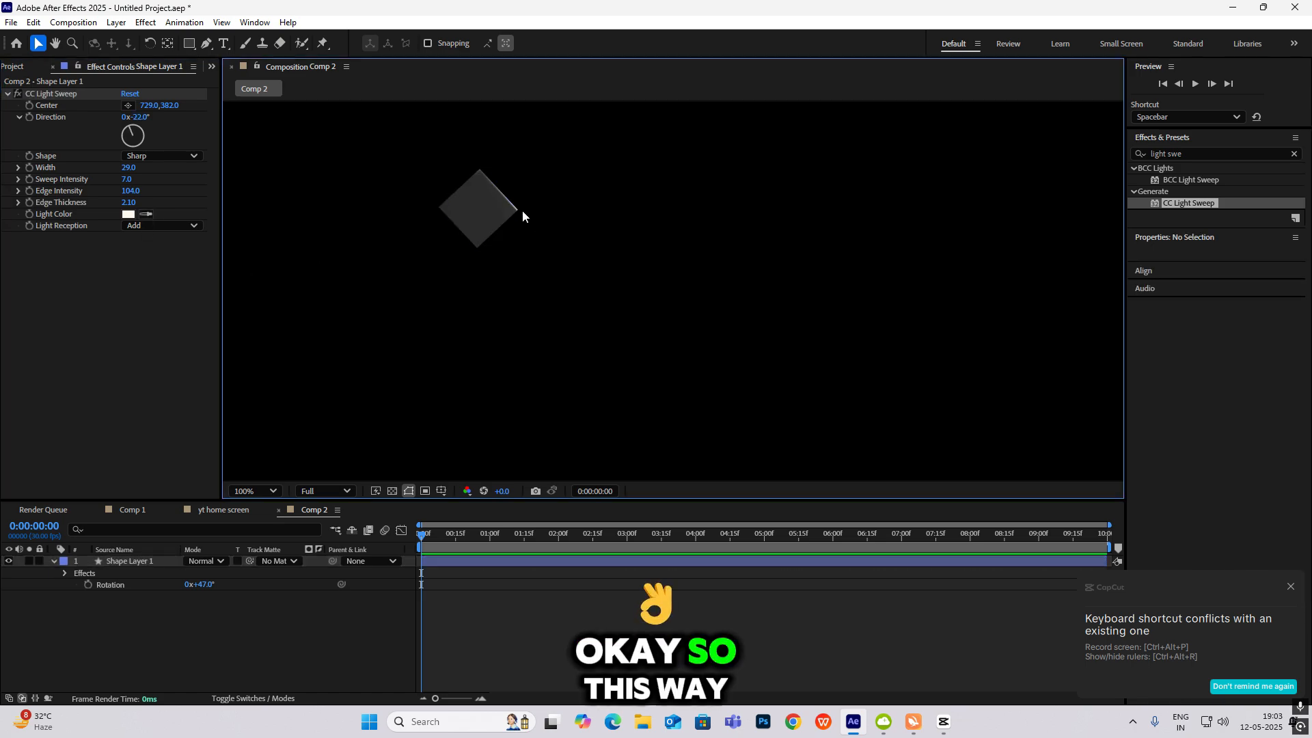
scroll(522, 211, "up", 1)
scroll(384, 164, "down", 1)
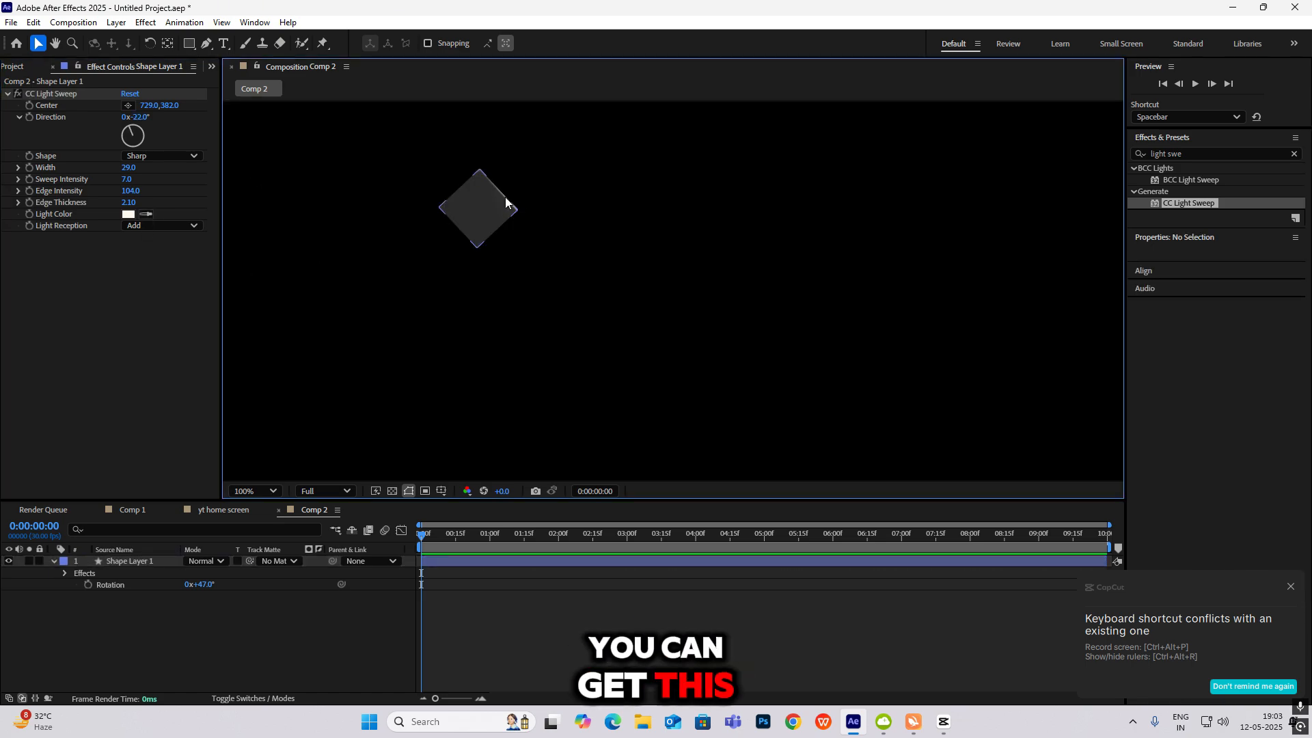
Set the diamond's light sweep to width 31, sweep intensity 18, edge intensity 111 and edge thickness 2.40.
left_click_drag(127, 179, 144, 191)
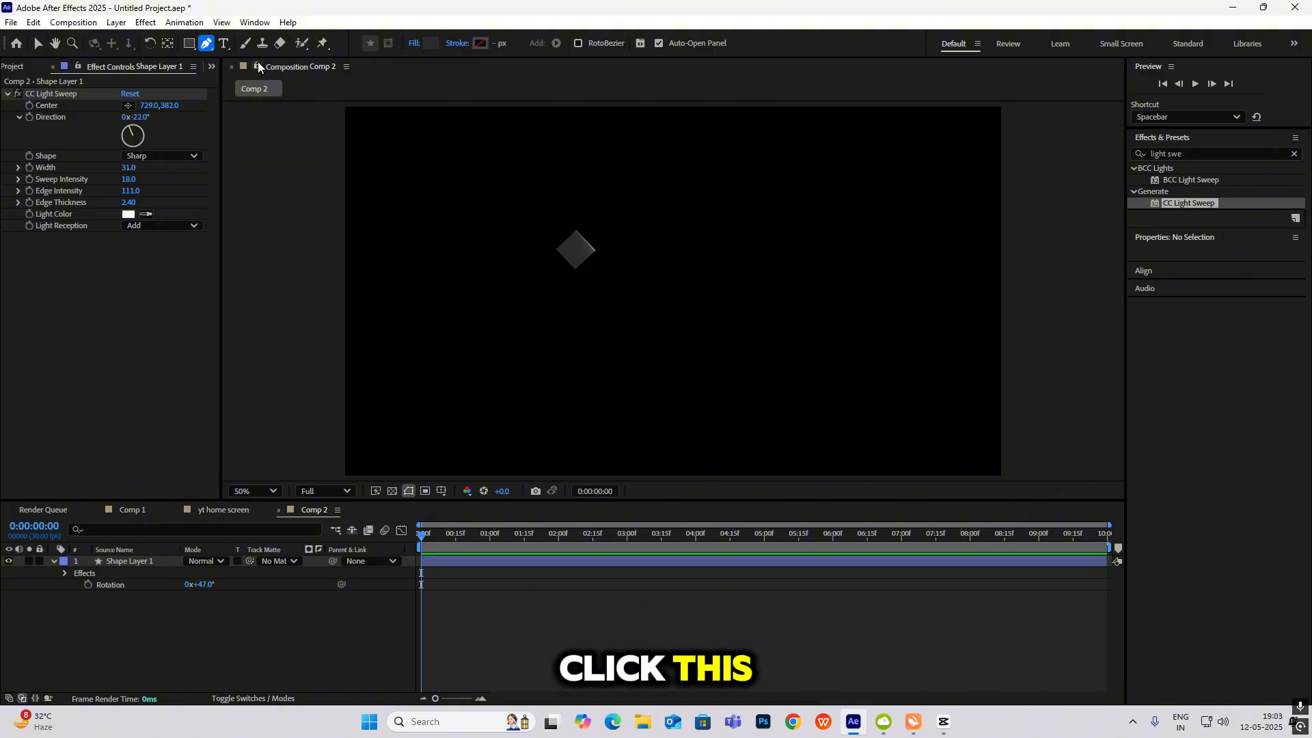
Set up the Pen tool with no fill and a solid-color stroke.
left_click(206, 43)
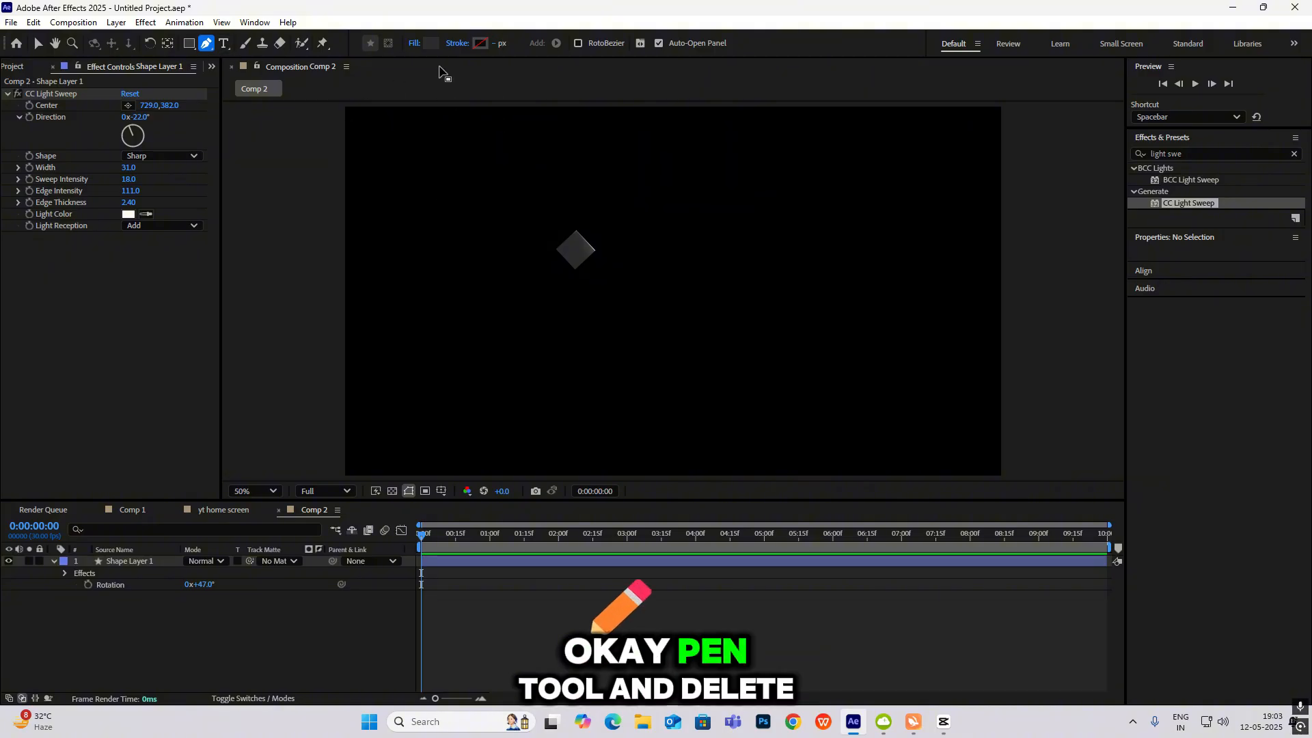
left_click(414, 43)
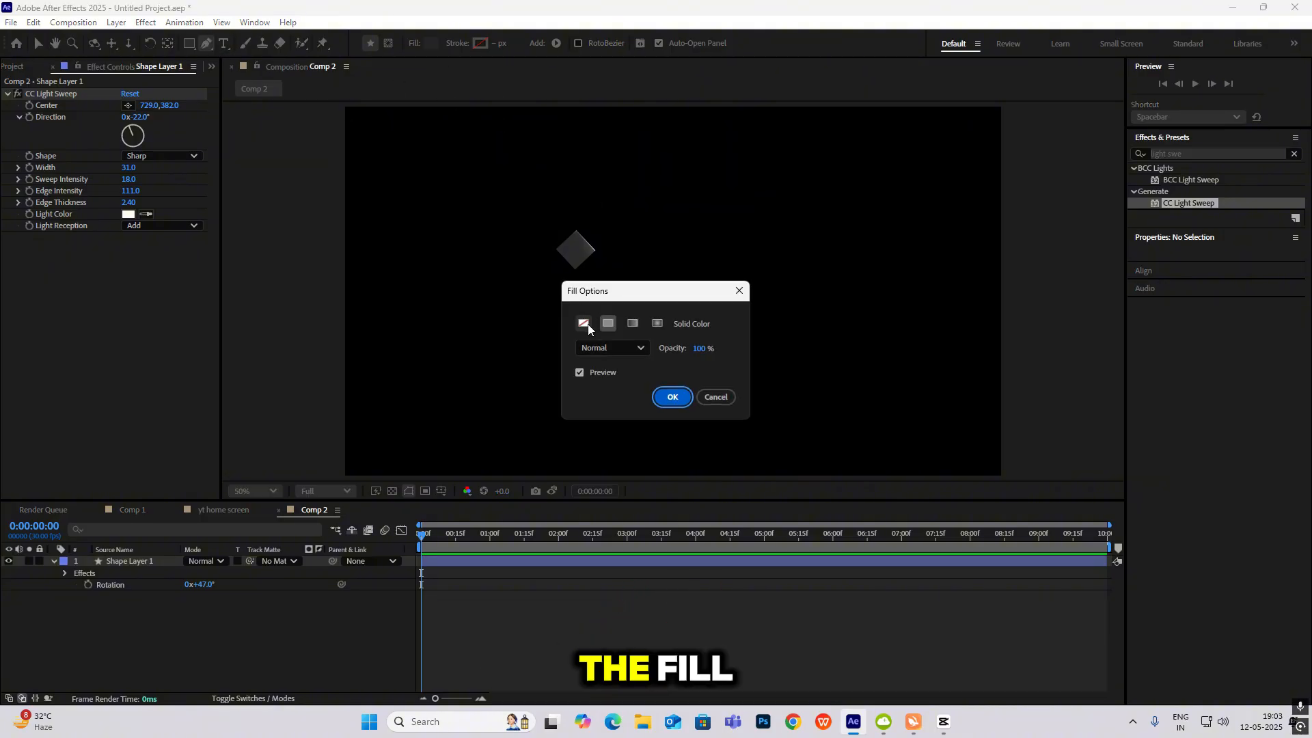
left_click(673, 398)
left_click(459, 43)
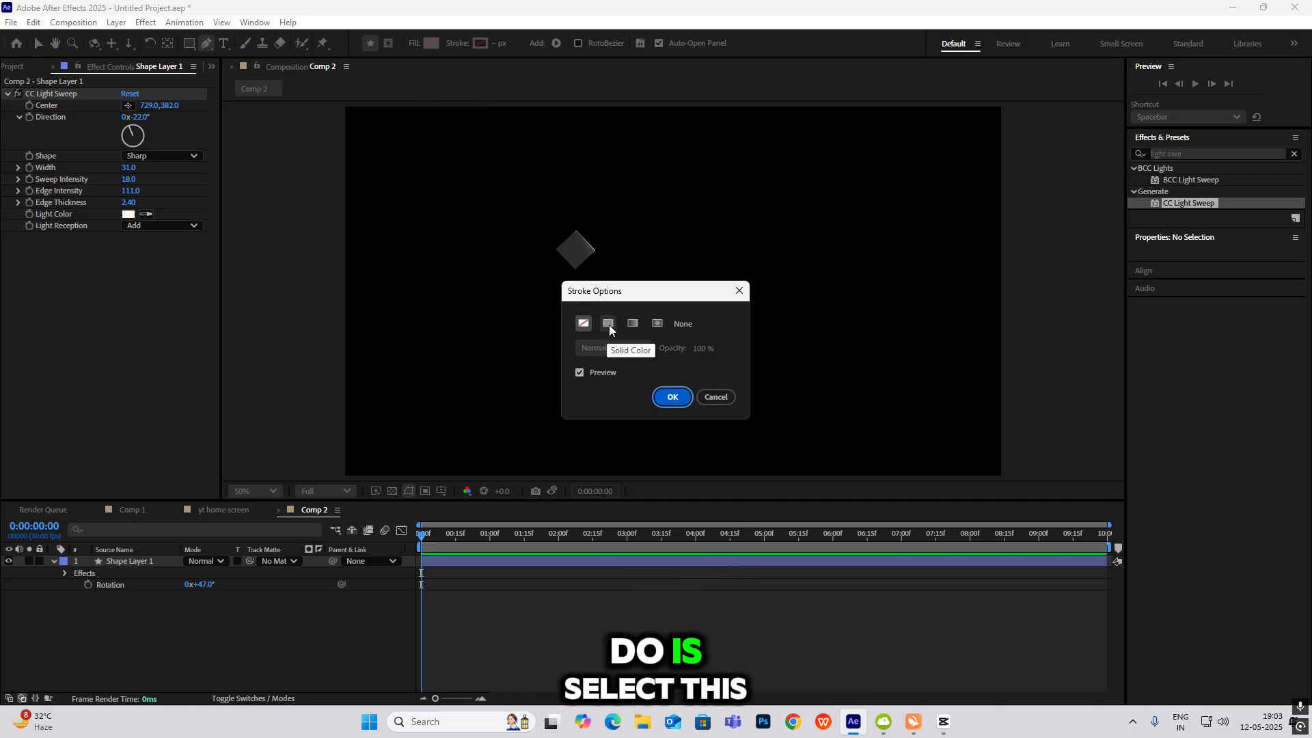
left_click(609, 325)
left_click(671, 397)
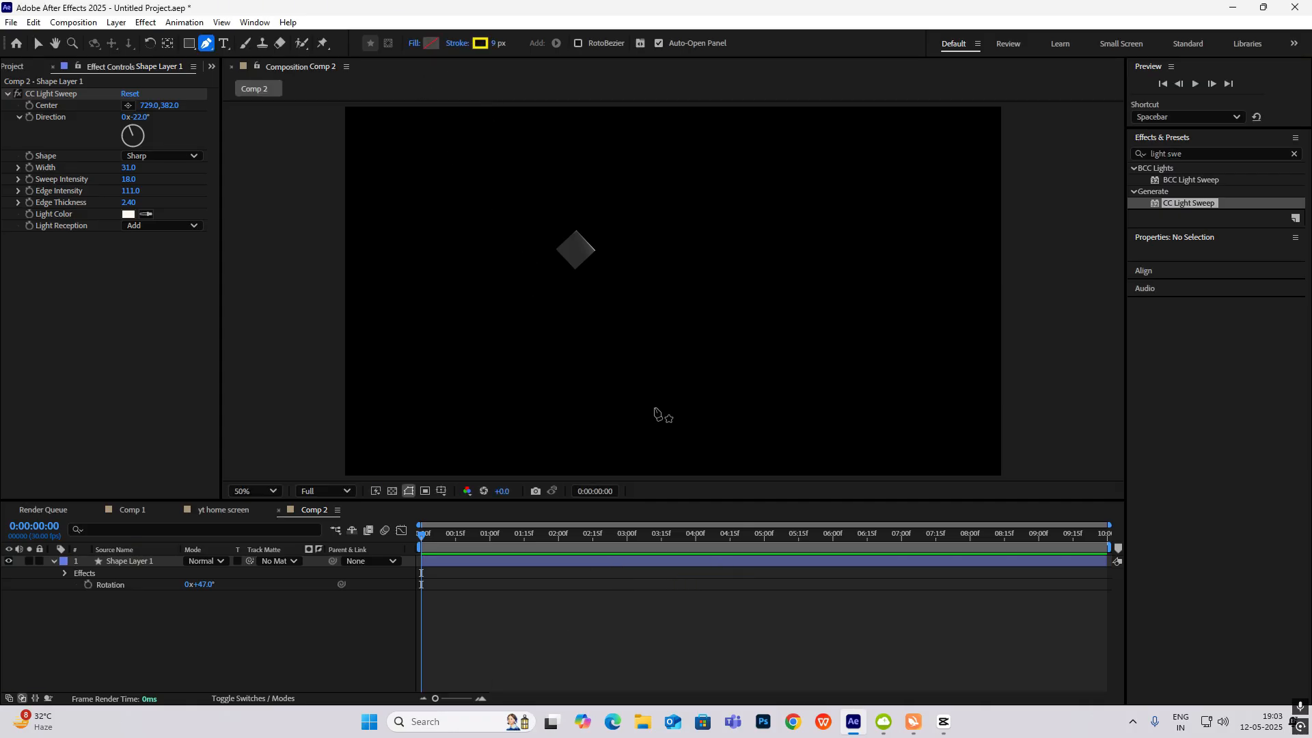
Change the shape stroke color to neutral grey 6E6E6E.
left_click(481, 43)
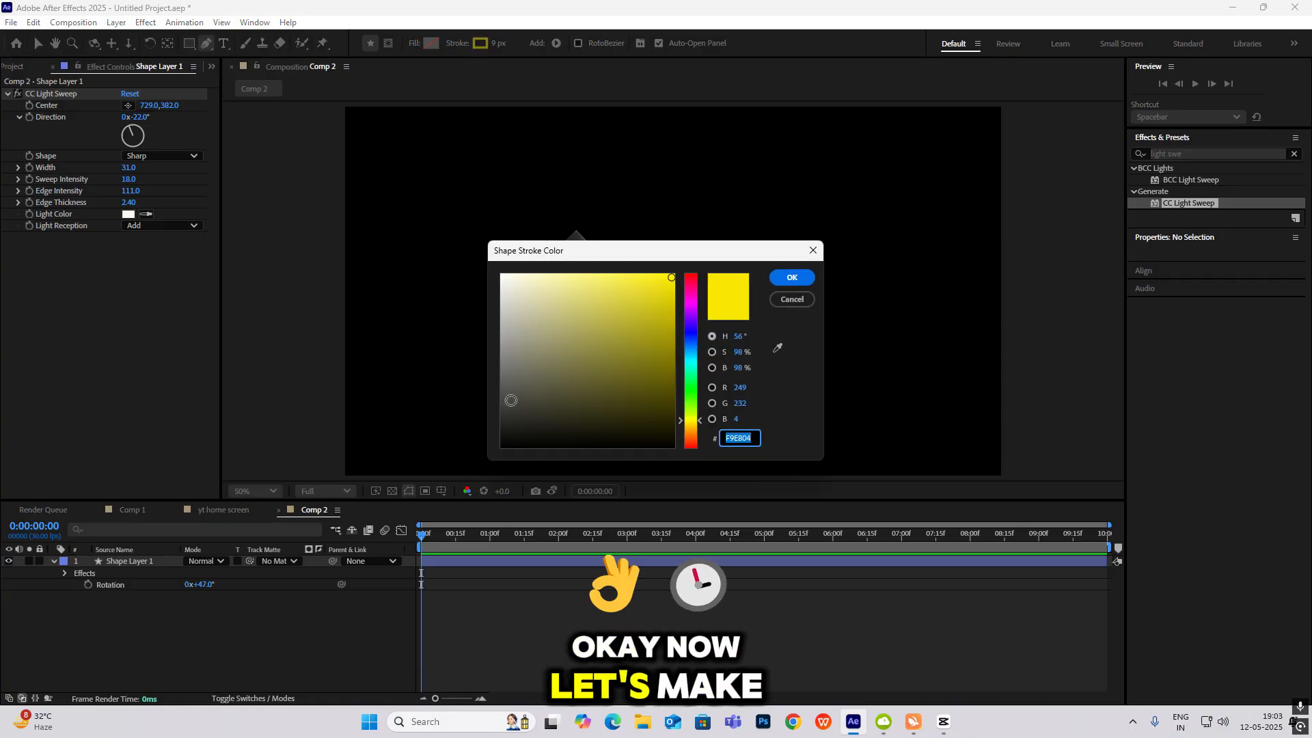
left_click(497, 420)
left_click_drag(487, 388, 478, 369)
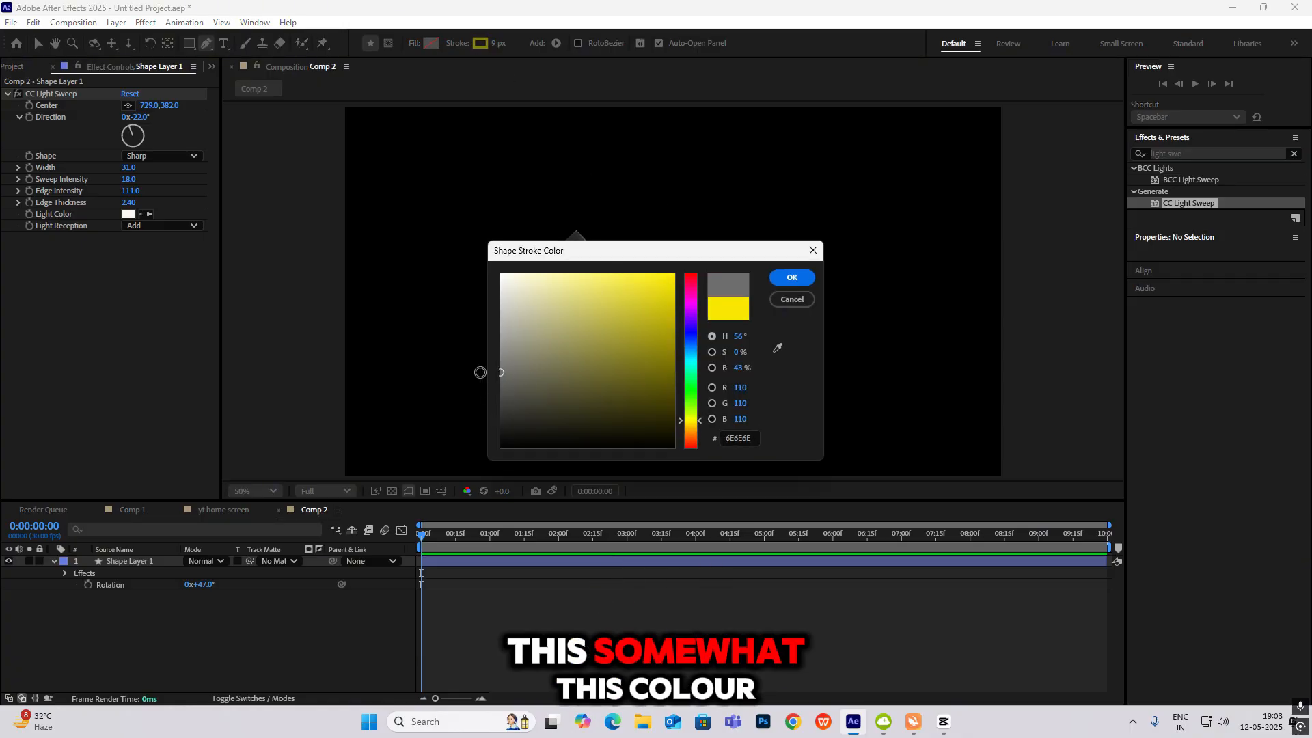
left_click(792, 277)
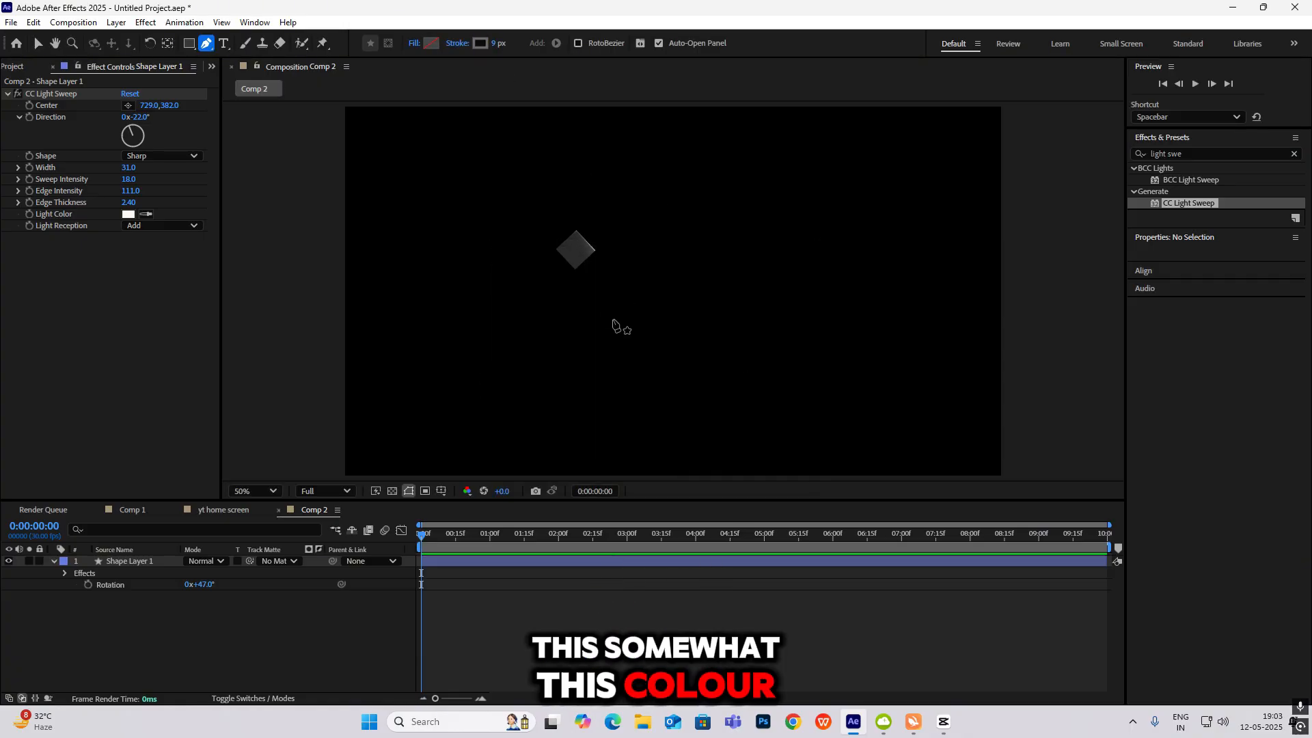
Draw a straight vertical line just right of the diamond, reaching down near the frame's lower edge, and set its stroke width to 11 px.
left_click(623, 220)
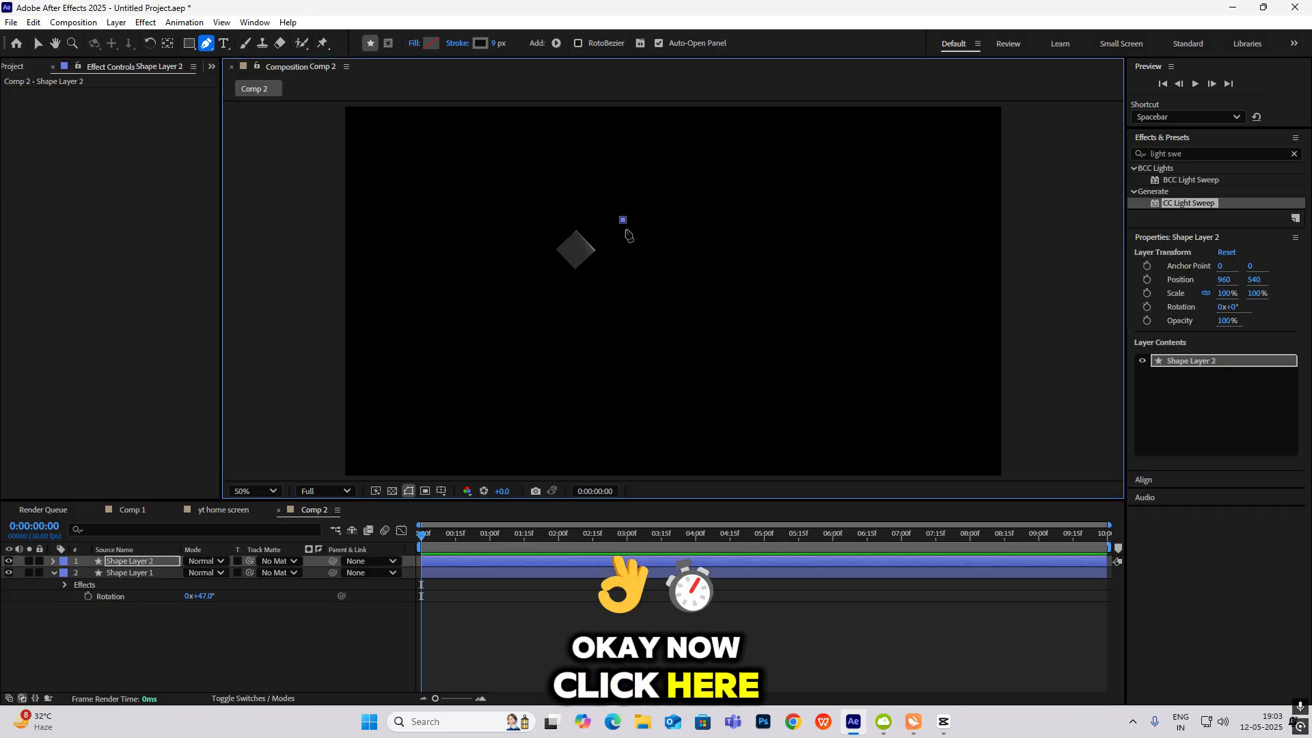
left_click(643, 459, "shift")
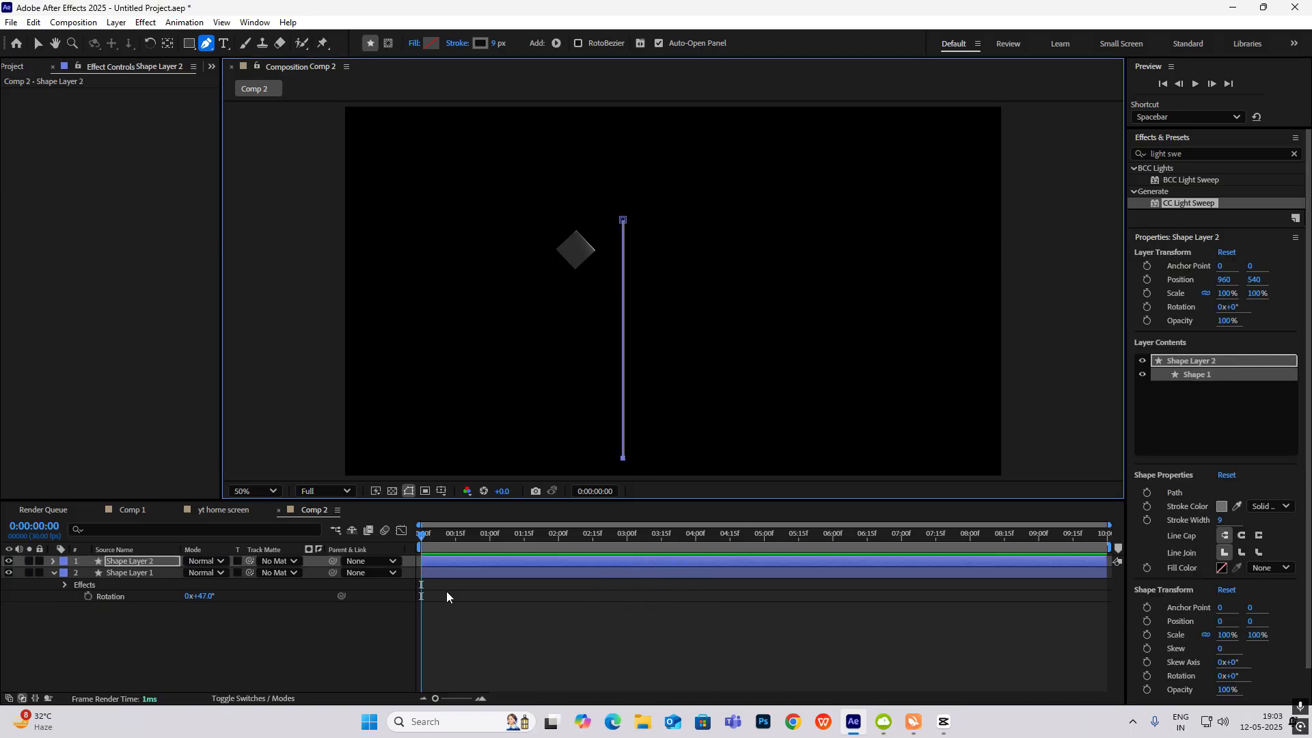
left_click(340, 659)
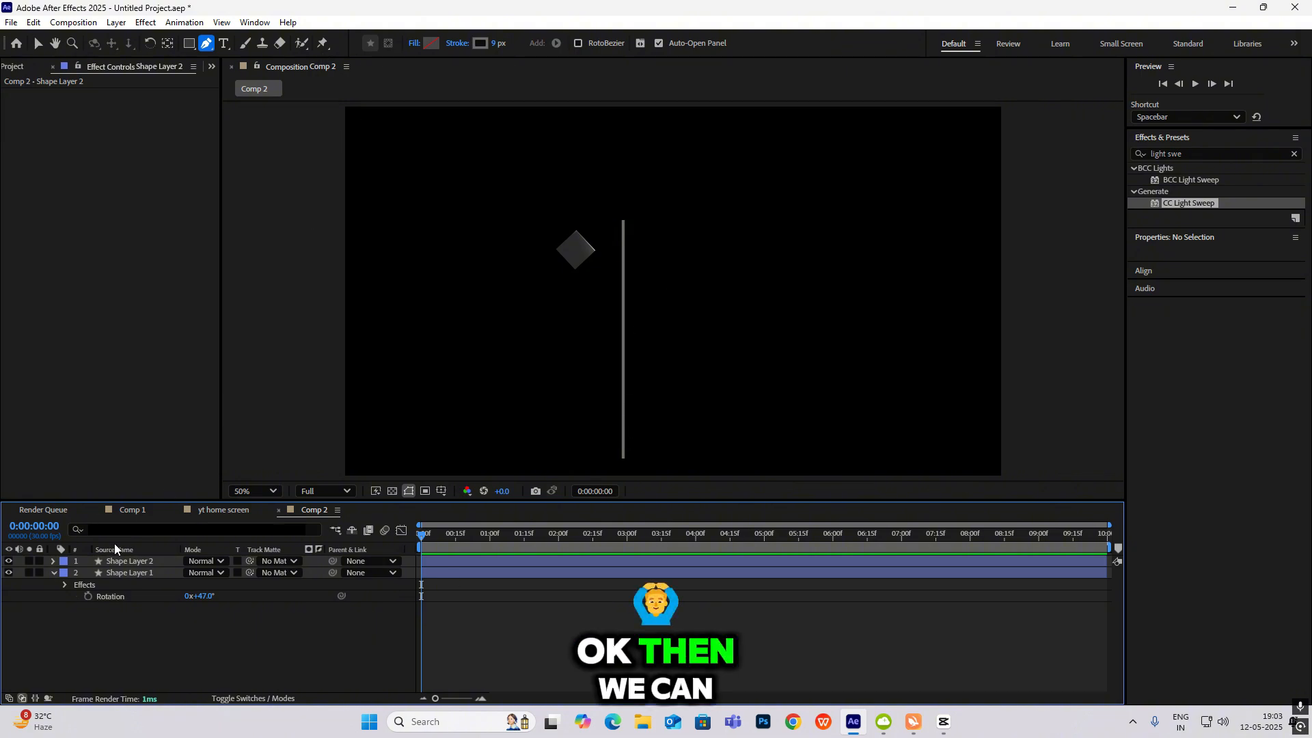
left_click(147, 561)
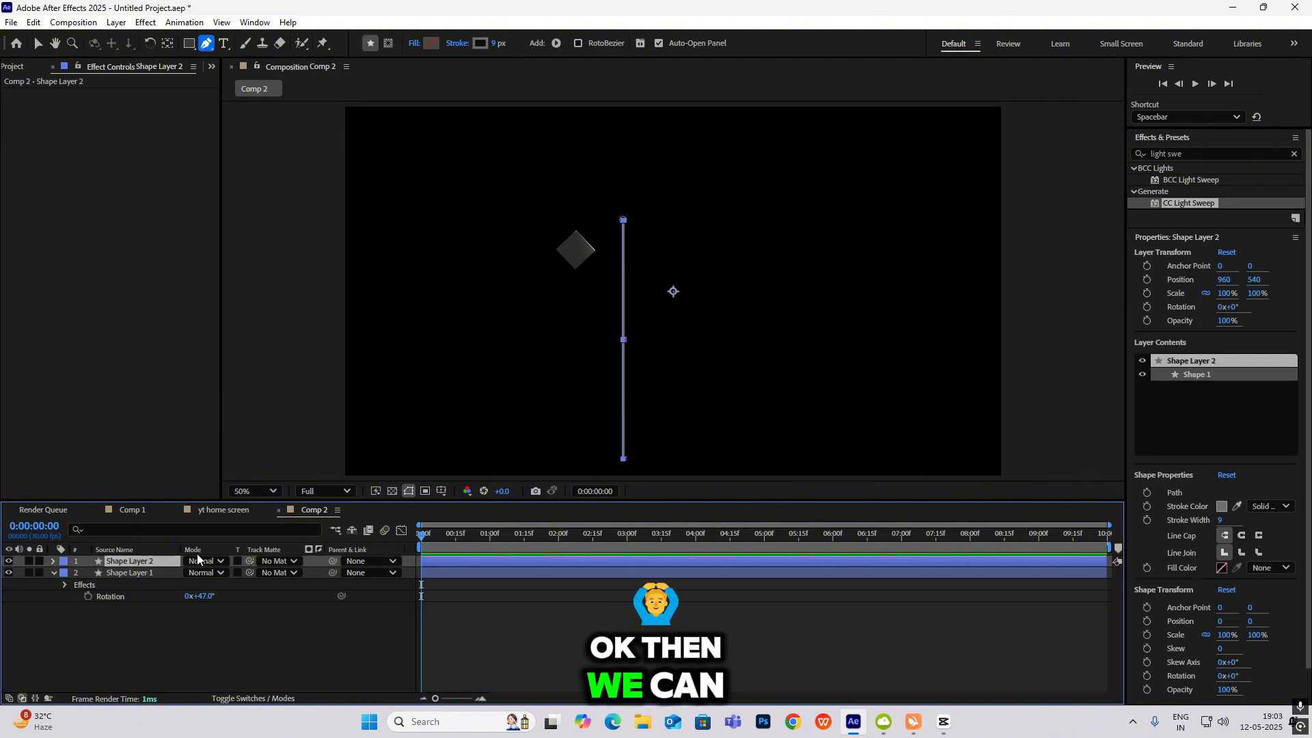
left_click(493, 43)
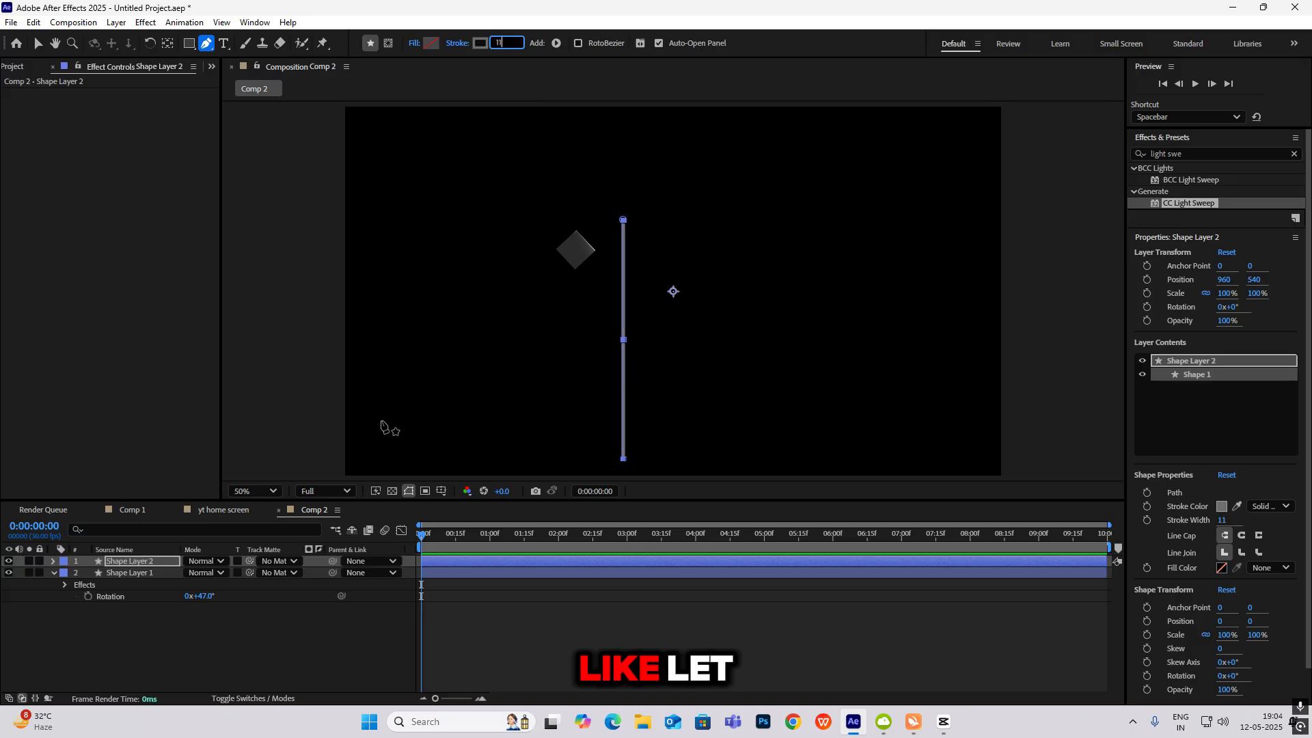
left_click(341, 642)
scroll(638, 351, "down", 1)
scroll(639, 347, "up", 2)
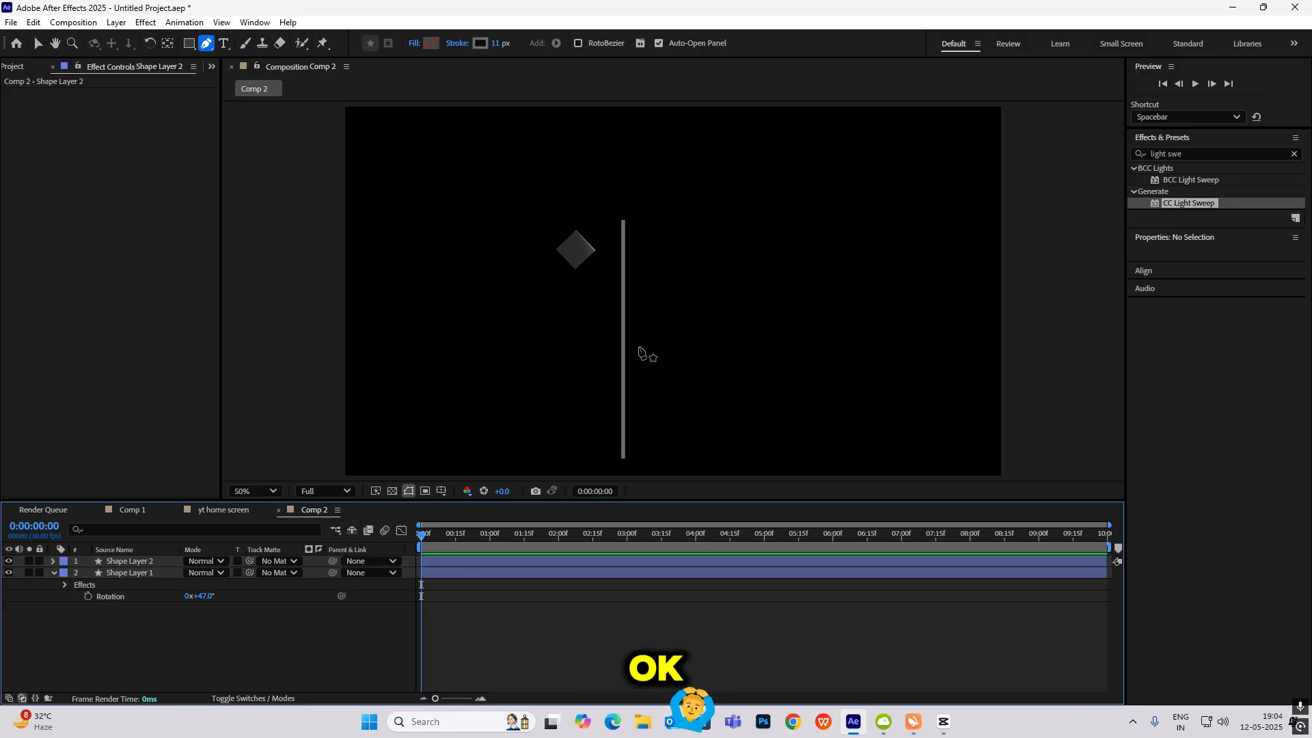
Check the reference in CapCut, return to After Effects and draw a rounded rectangle of about 572 by 86 px right of the line's upper end.
left_click(945, 723)
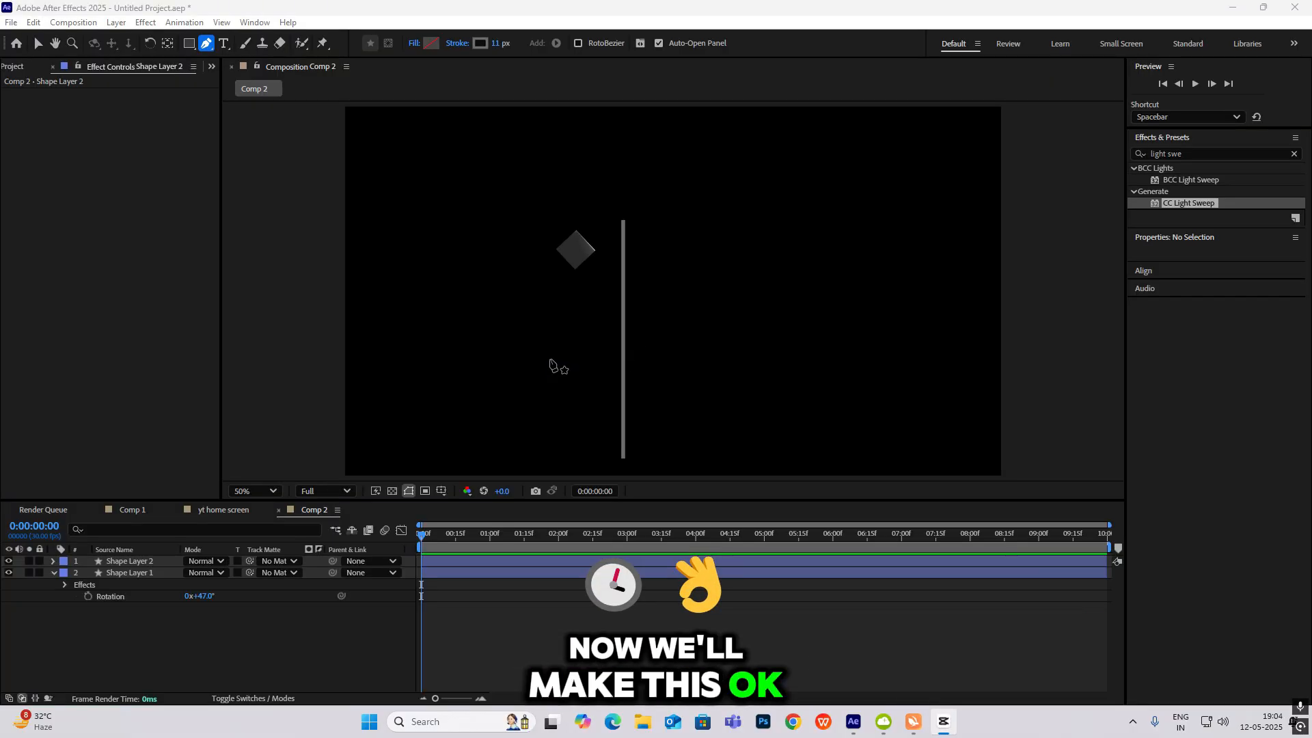
left_click(214, 640)
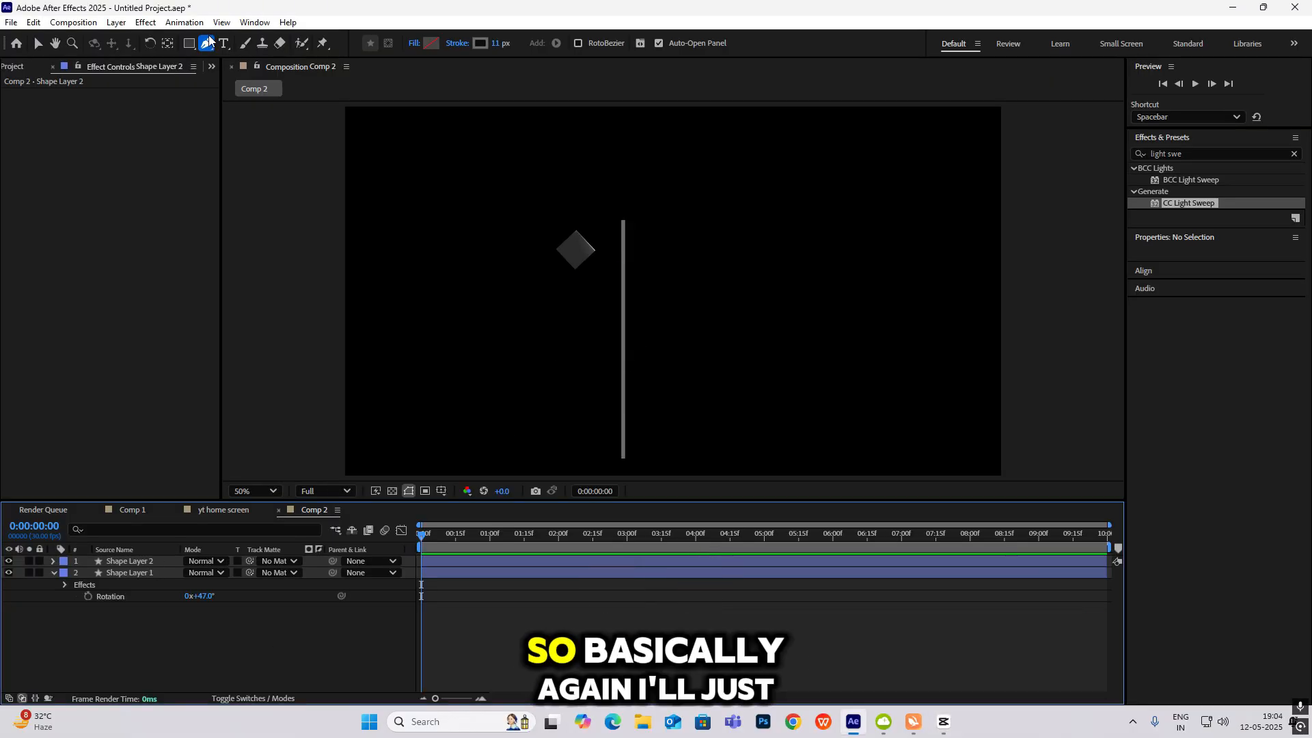
left_click(188, 46)
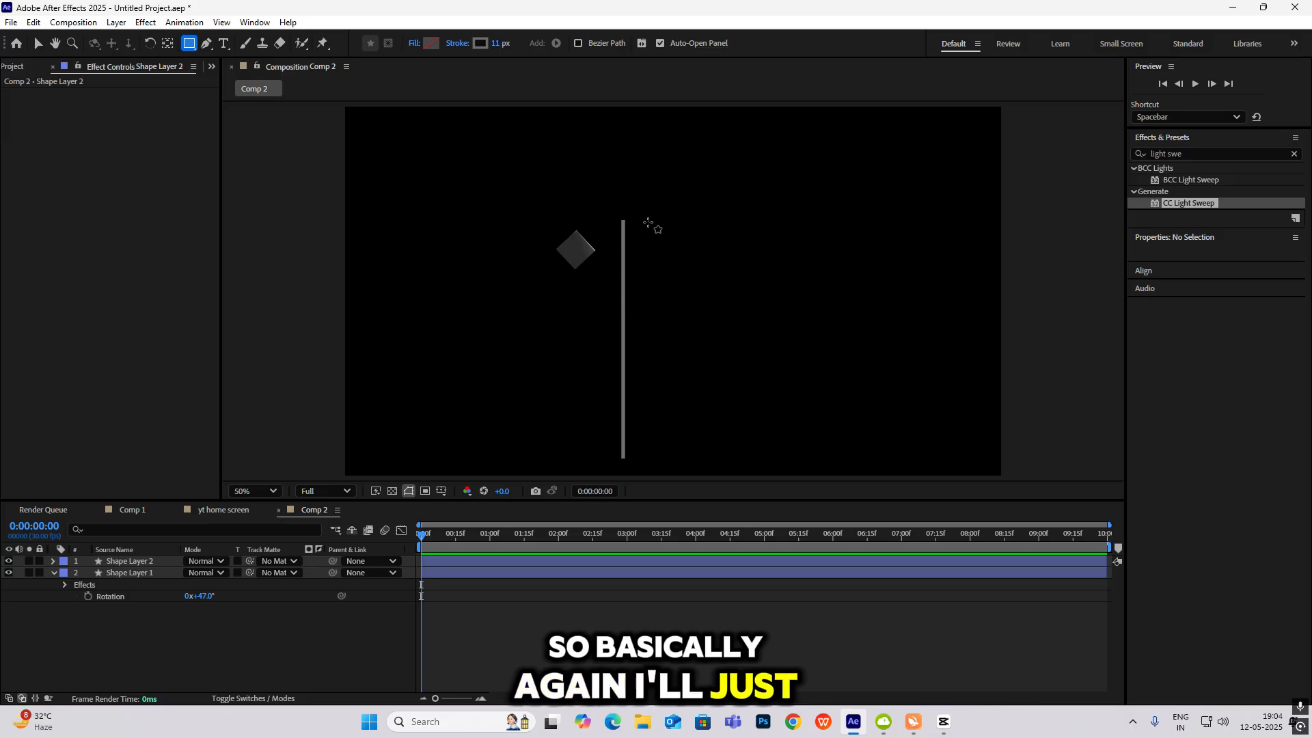
left_click(190, 47)
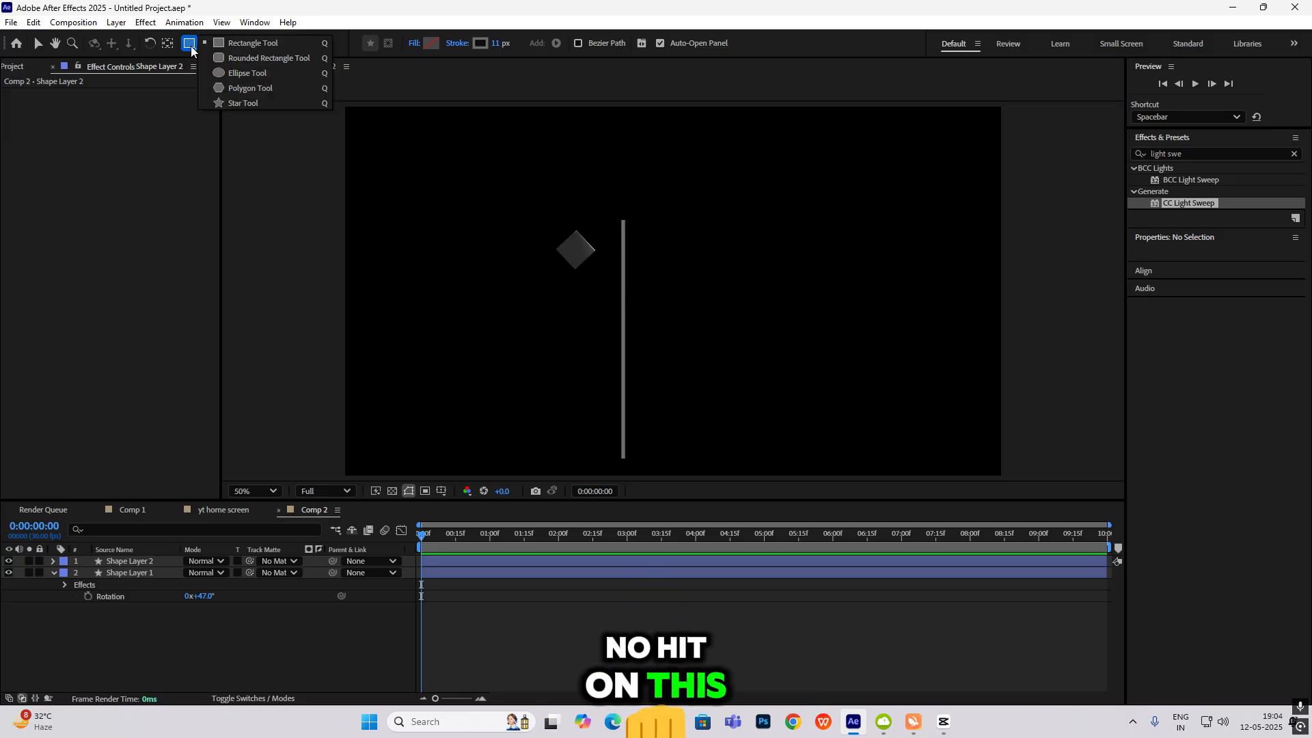
left_click(263, 59)
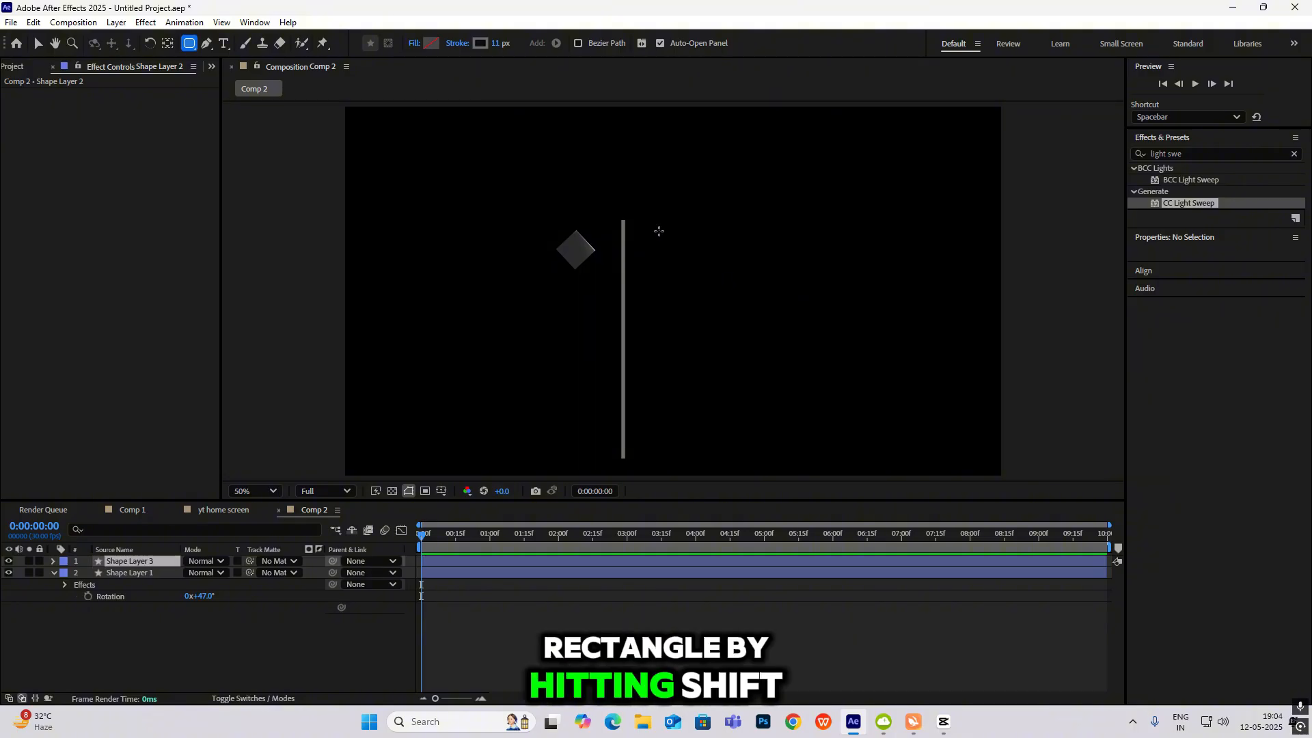
left_click_drag(655, 231, 804, 382)
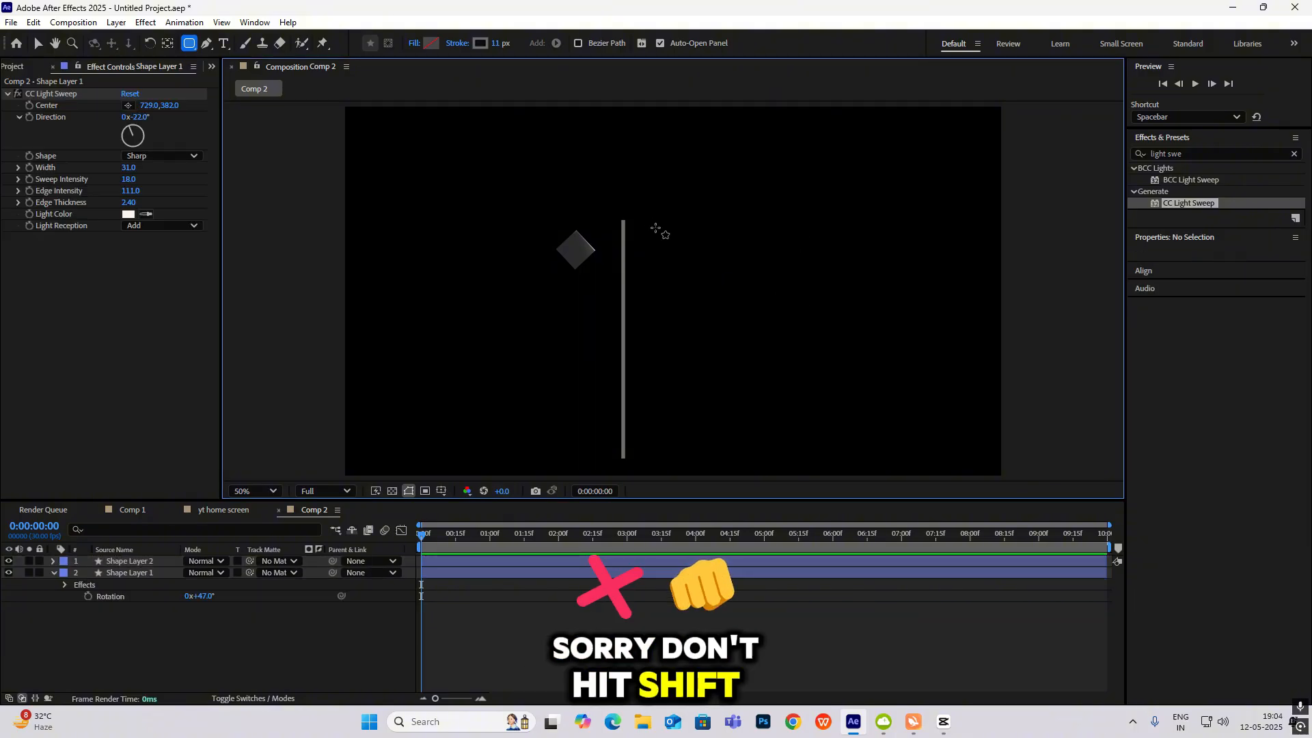
left_click_drag(650, 229, 846, 260)
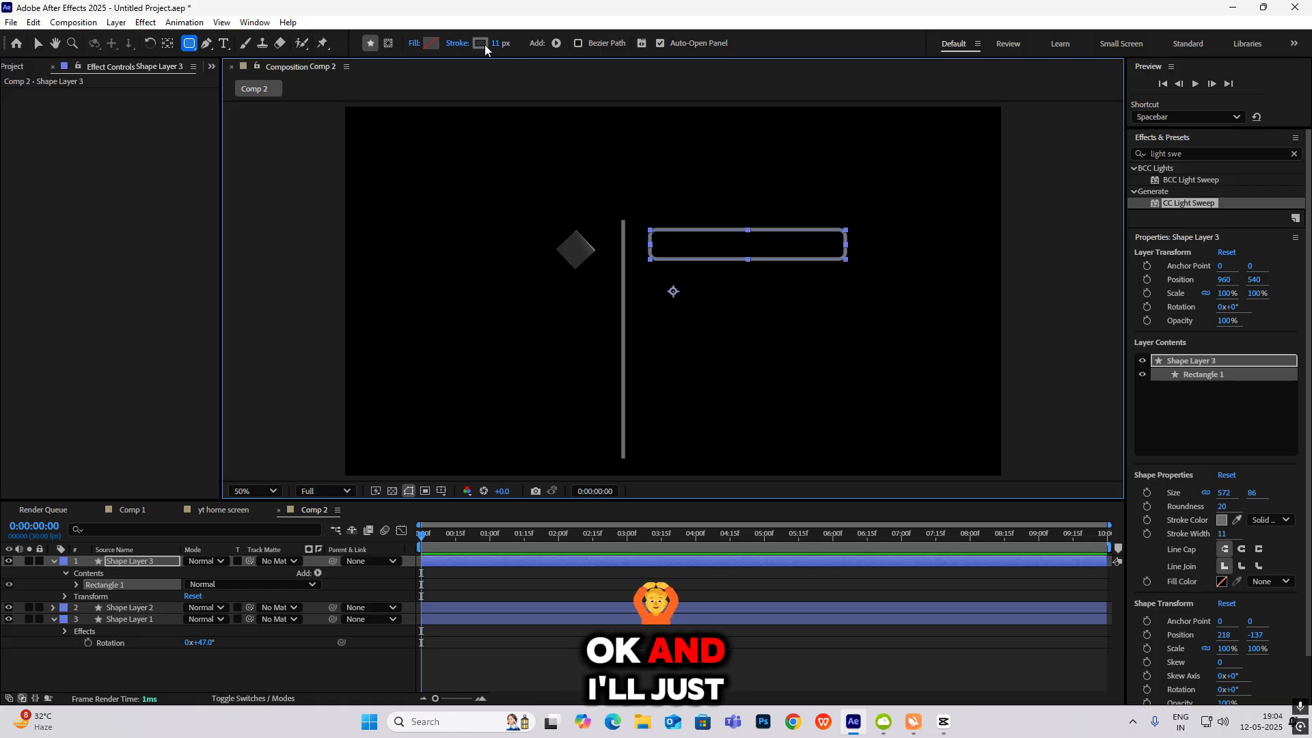
Give the rounded rectangle a solid dark grey 2B2B2B fill and remove its stroke.
left_click_drag(497, 44, 484, 43)
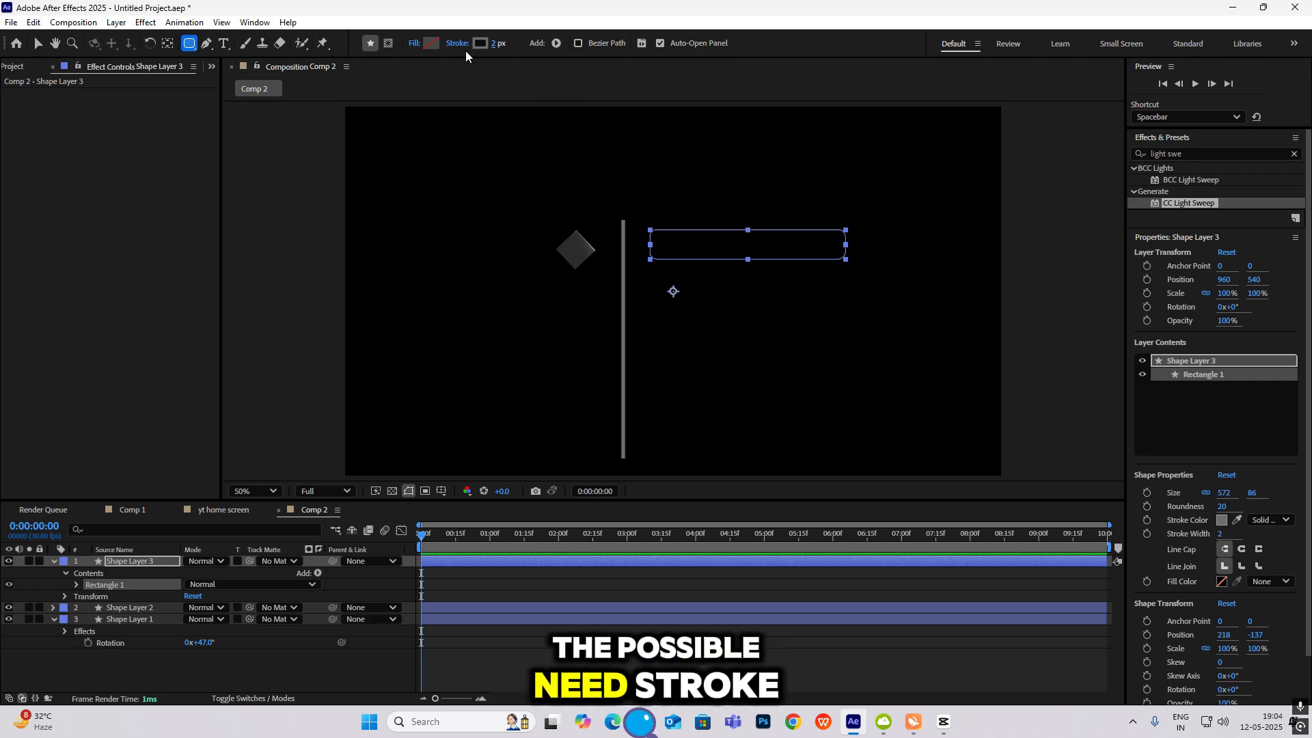
left_click(418, 45)
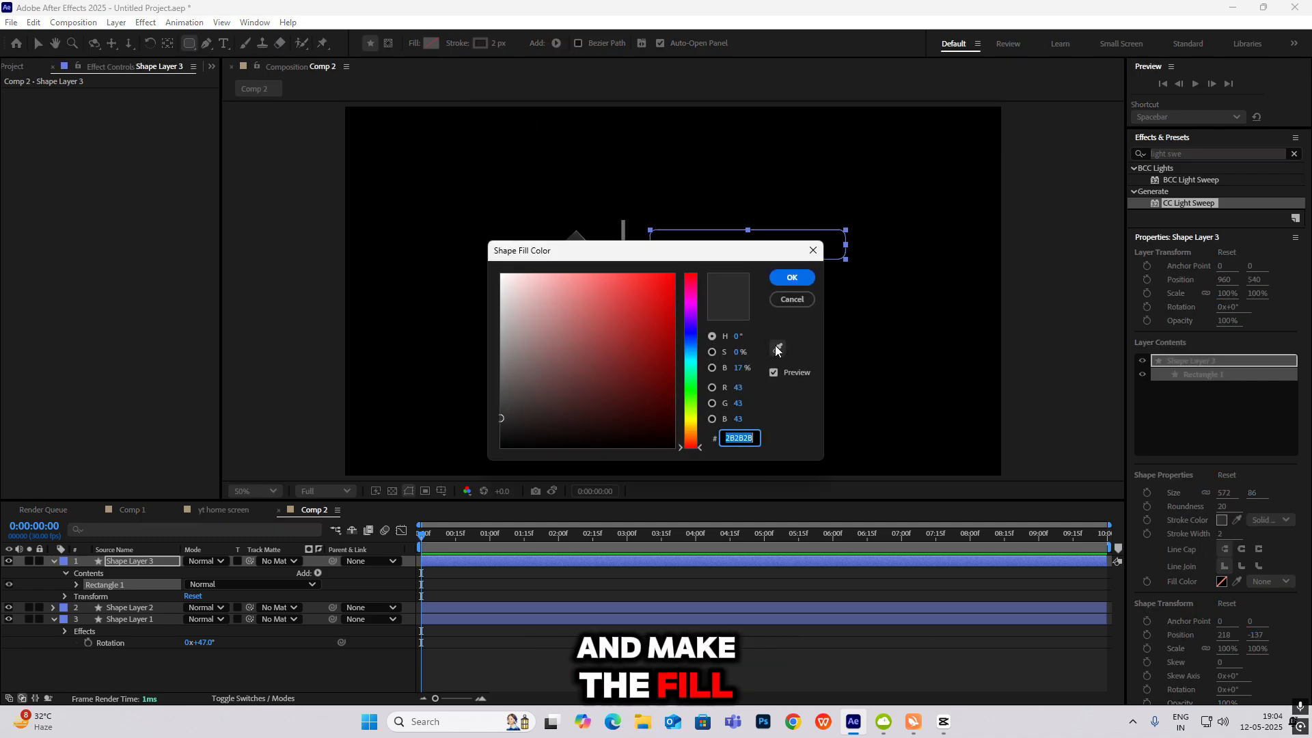
left_click(792, 278)
left_click(457, 43)
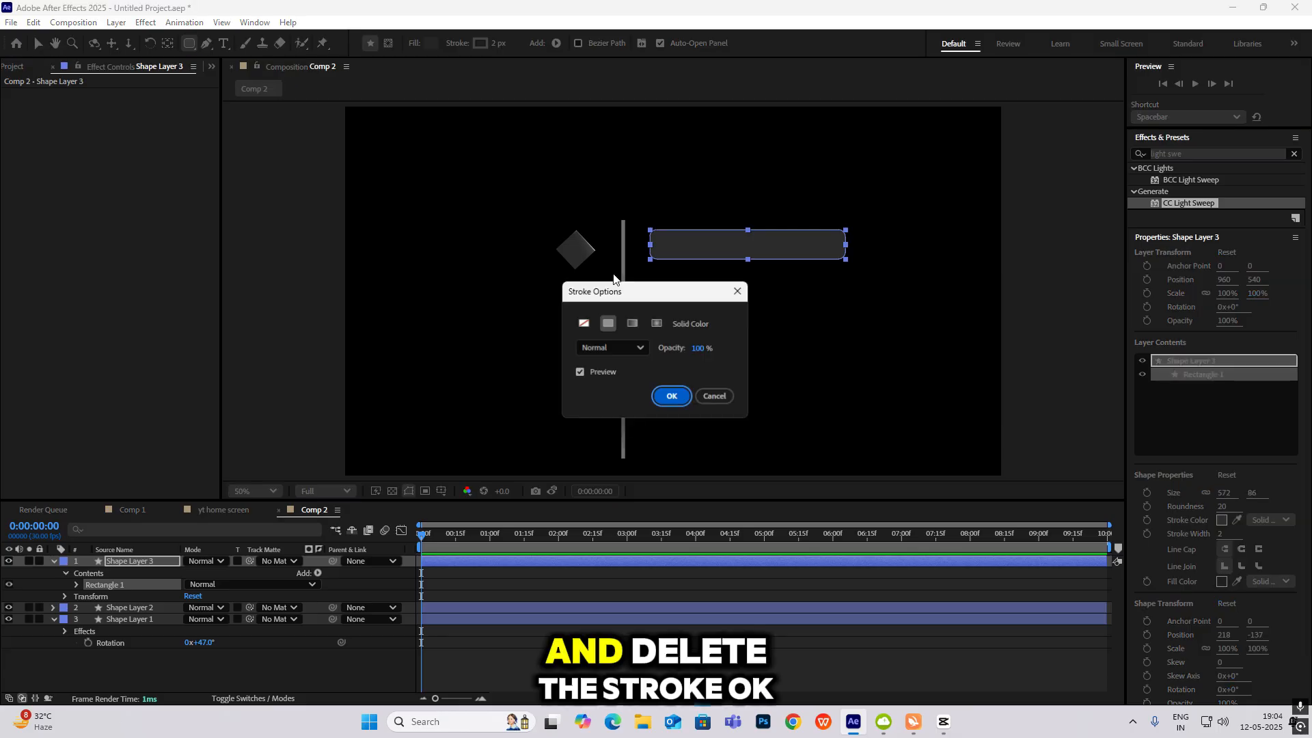
left_click(584, 323)
left_click(673, 402)
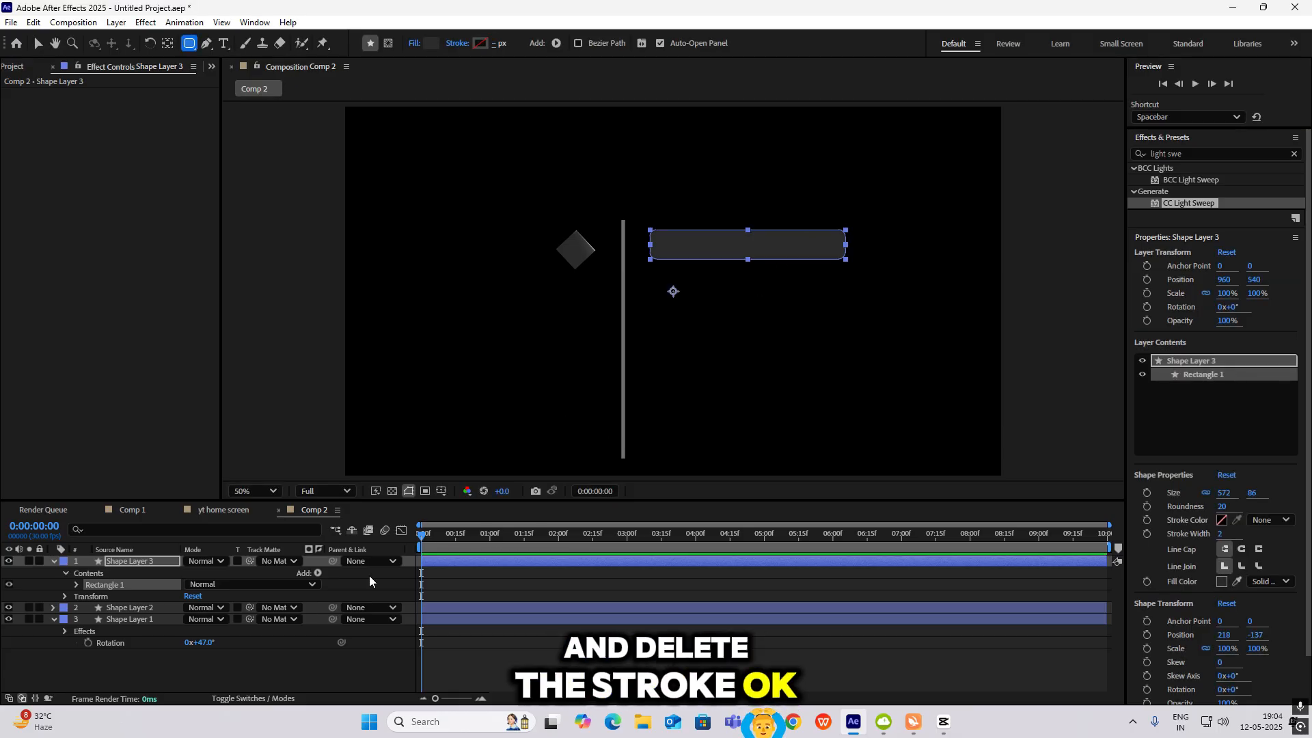
left_click(323, 672)
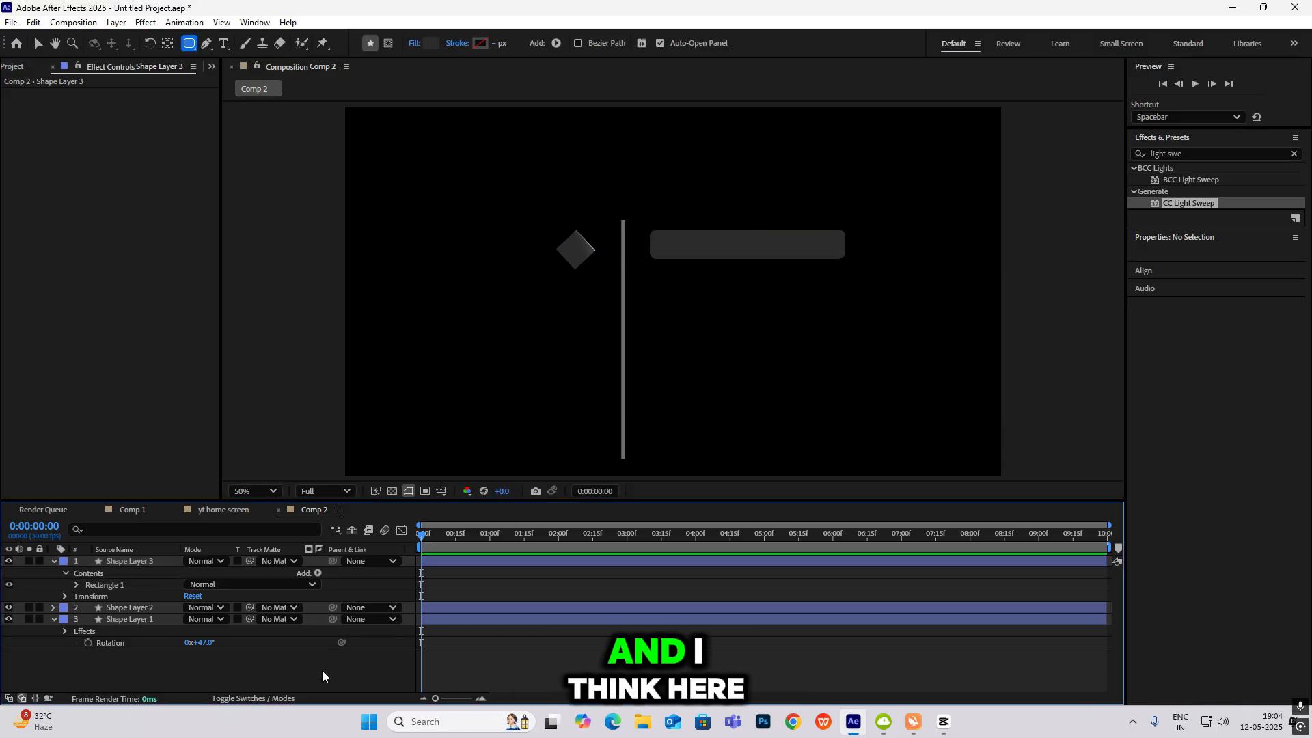
Copy the CC Light Sweep effect from the diamond's layer onto the rounded rectangle's layer.
left_click(109, 561)
left_click(137, 607)
left_click(132, 620)
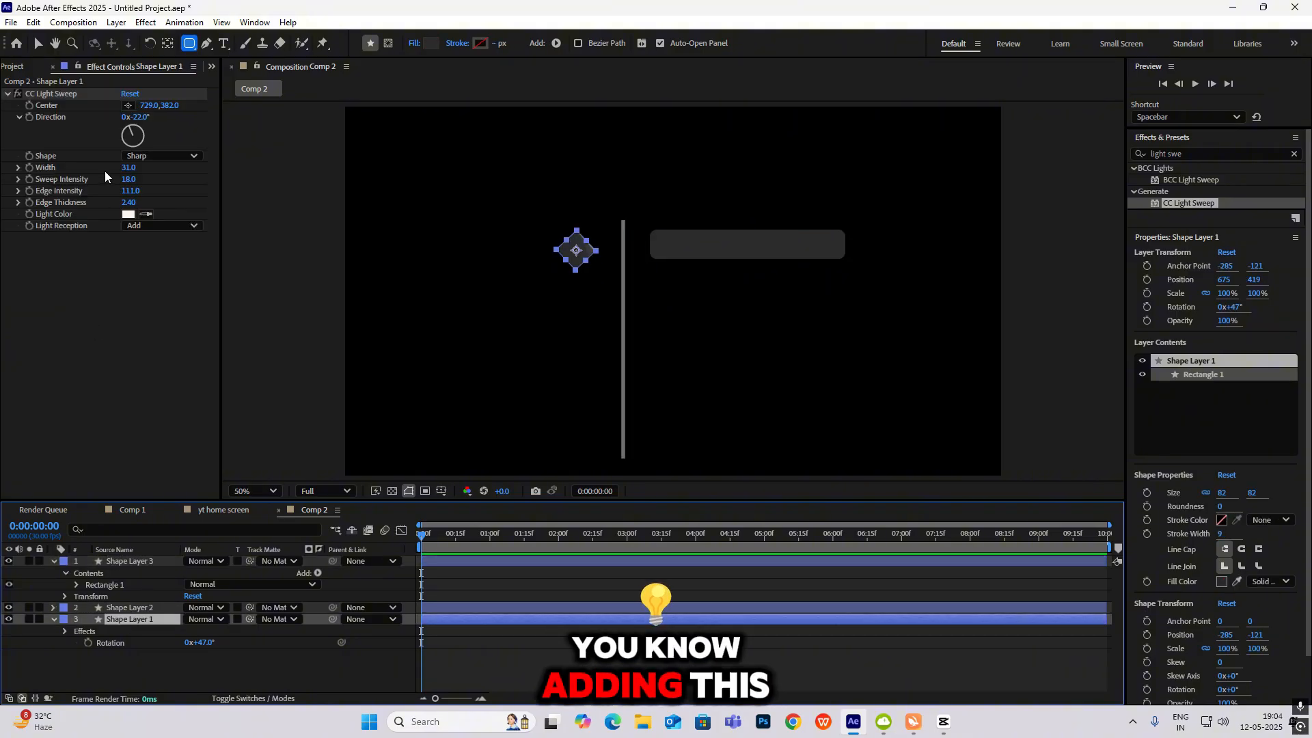
left_click(52, 94)
left_click(149, 565)
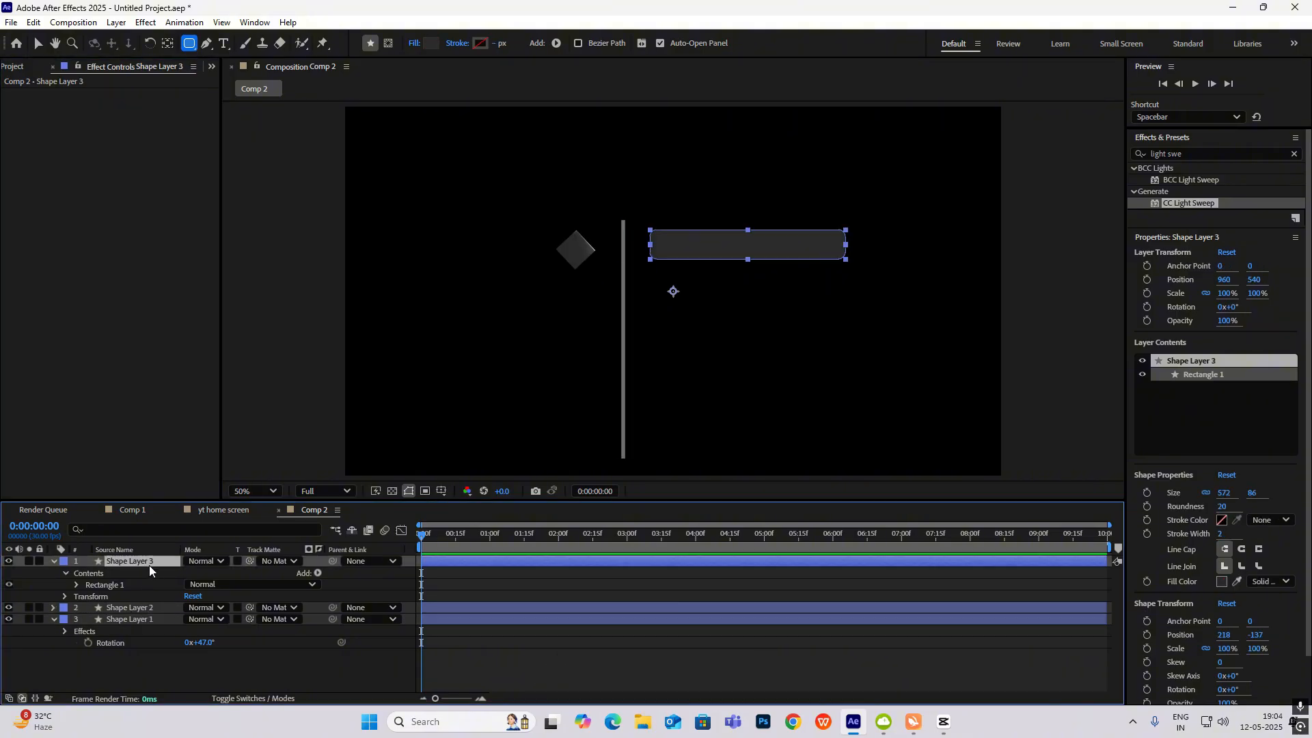
key("ctrl+v")
Set the rounded rectangle's light sweep direction to -85° and move its center to 1448, 361 near the upper-right corner, lighting the top edge.
left_click(644, 239)
left_click_drag(644, 239, 697, 242)
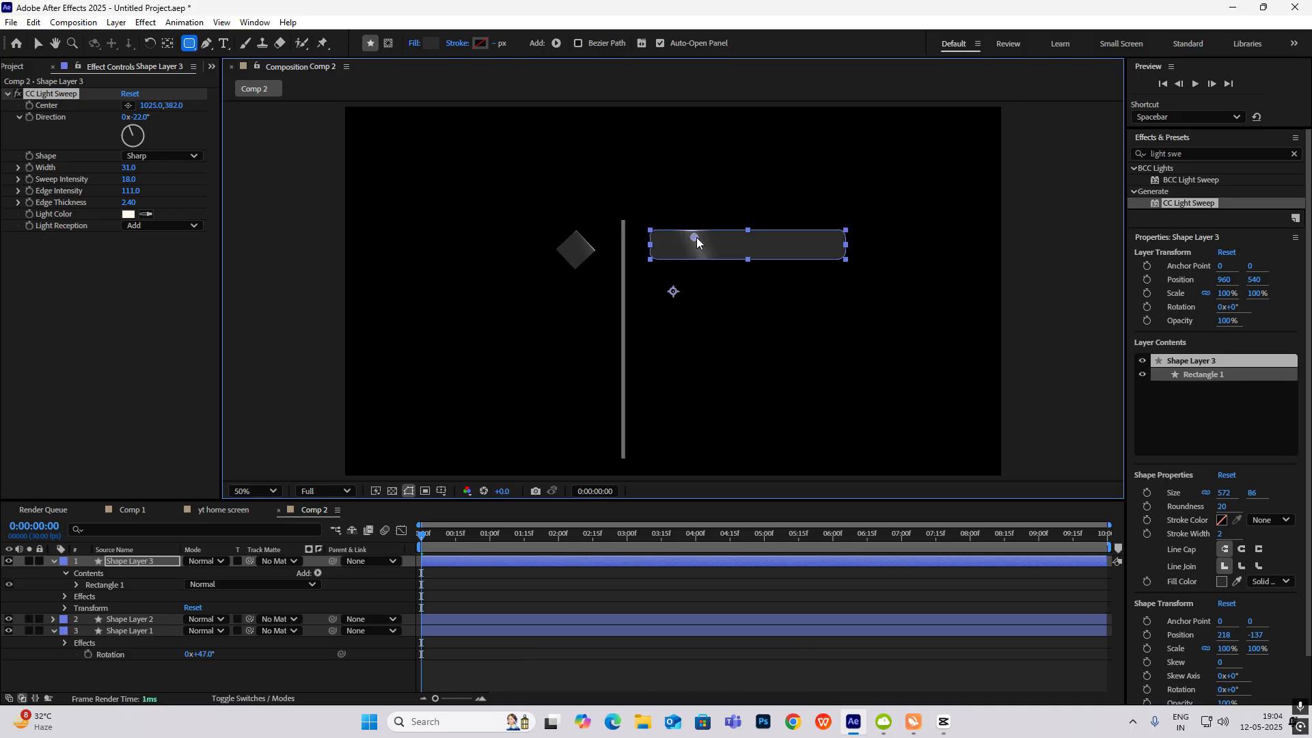
left_click_drag(852, 255, 846, 243)
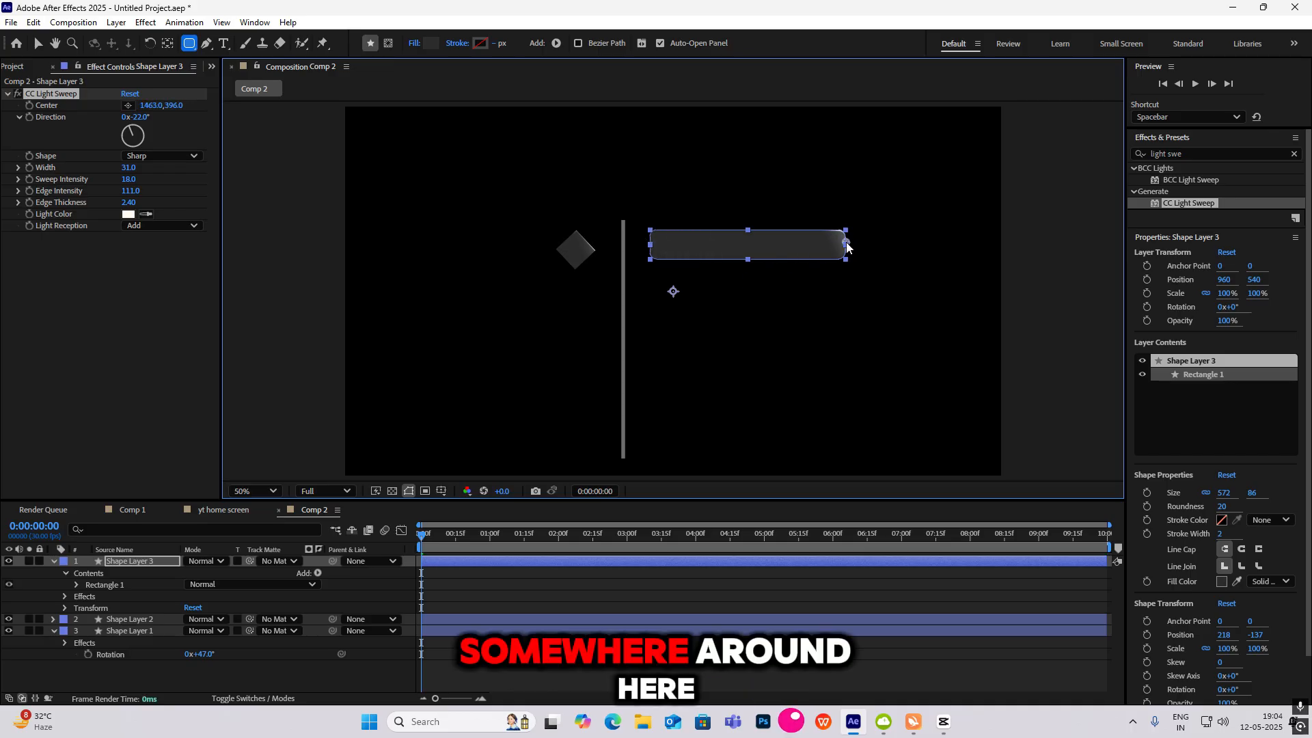
key("slash")
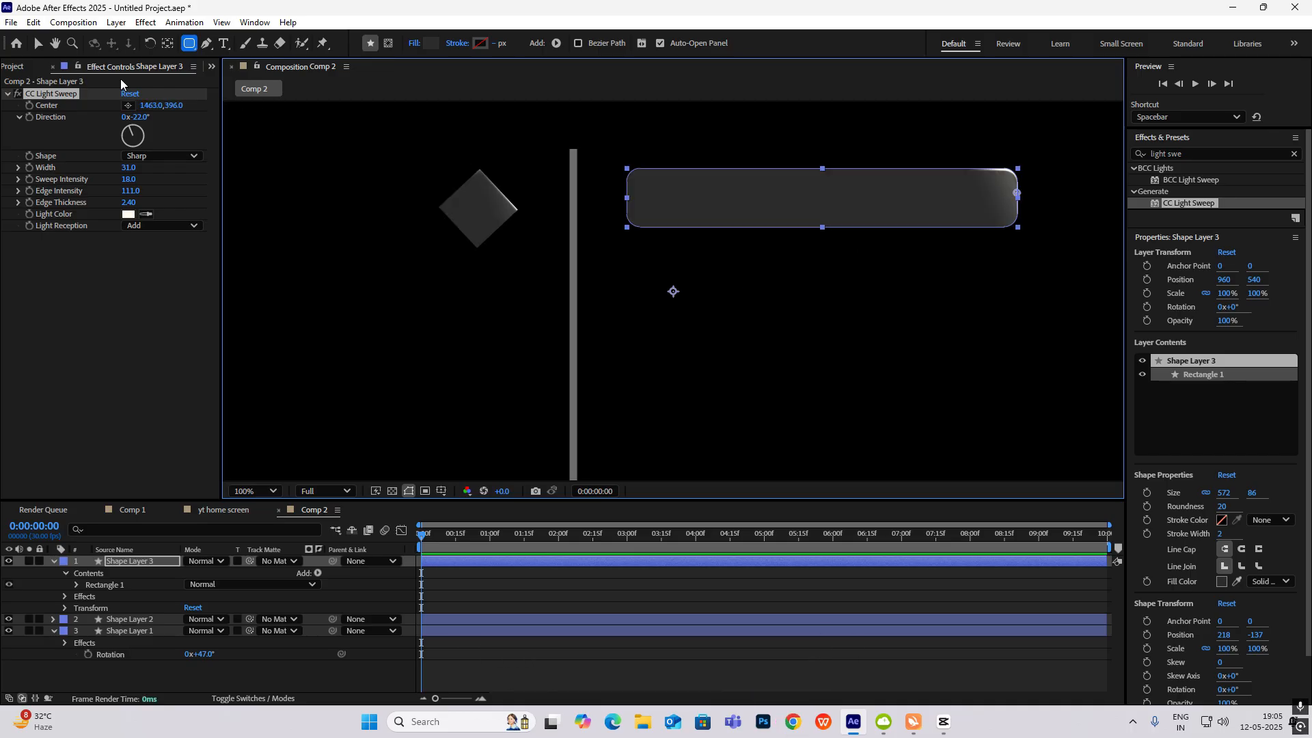
left_click(37, 43)
left_click_drag(145, 117, 120, 134)
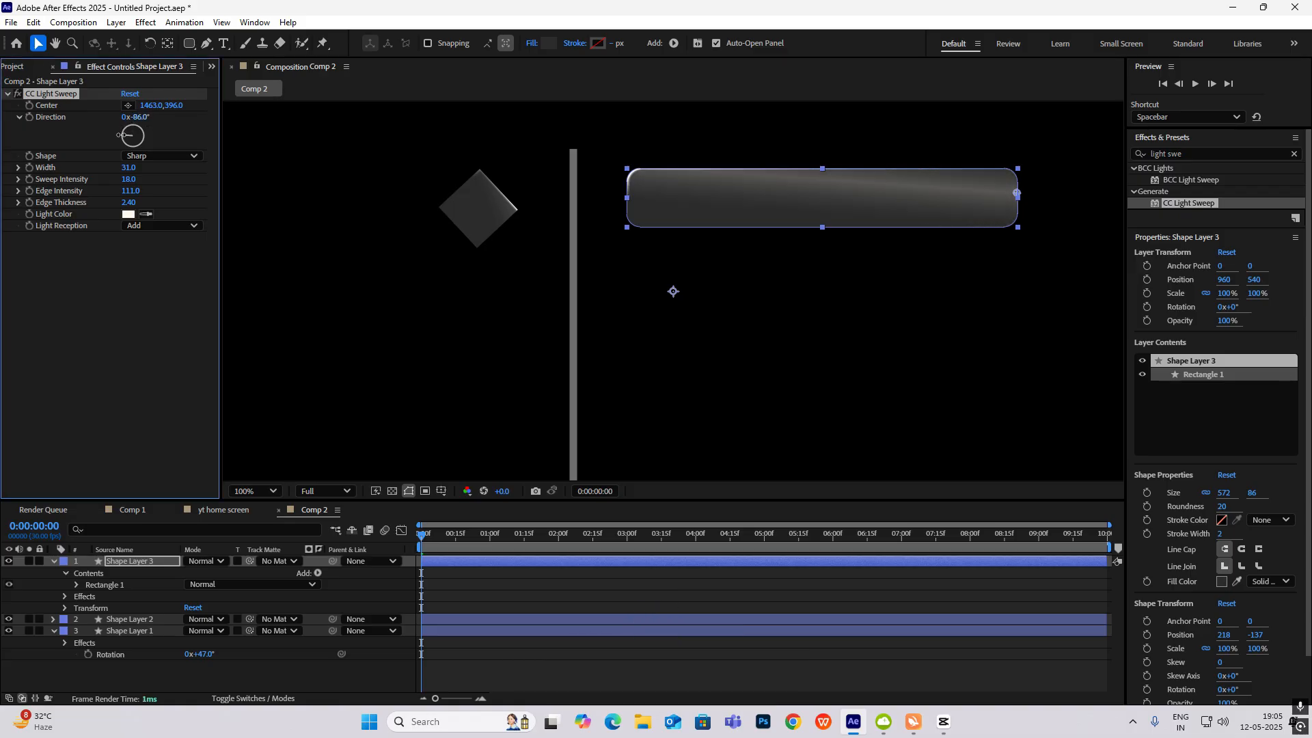
left_click_drag(1017, 194, 1000, 175)
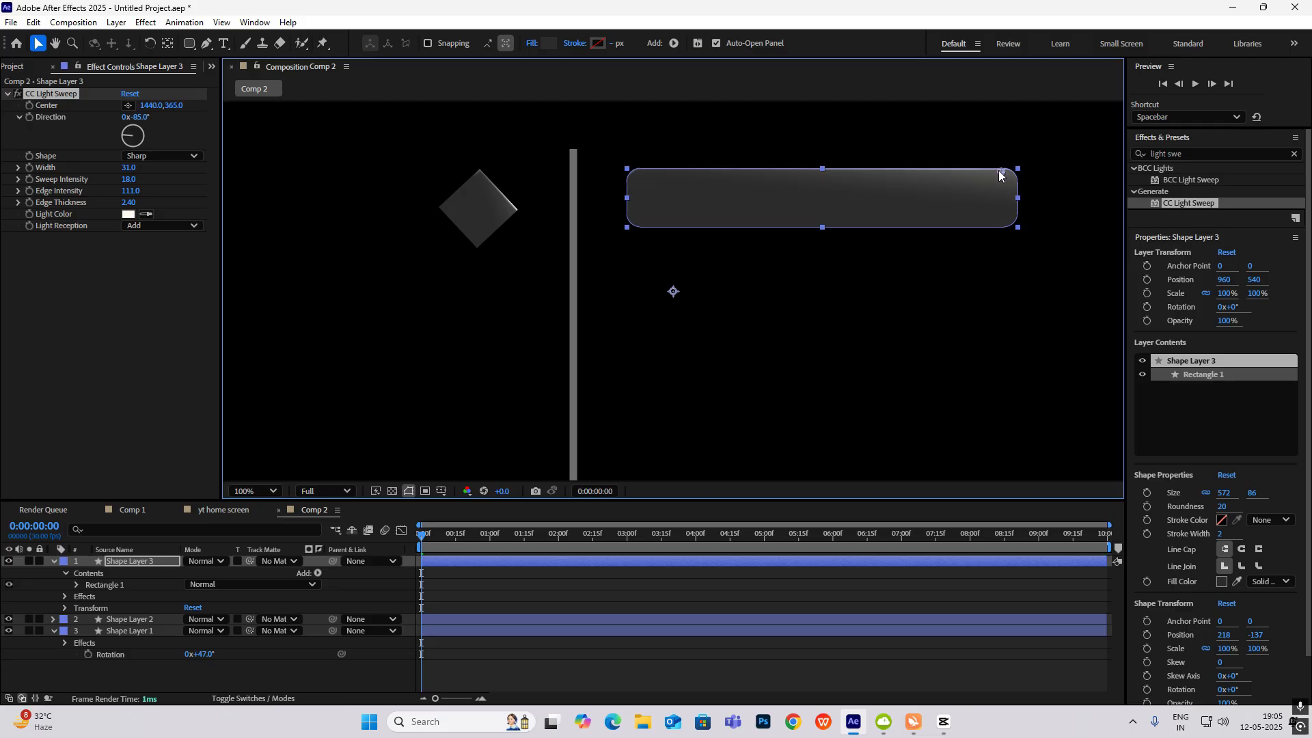
left_click(1043, 266)
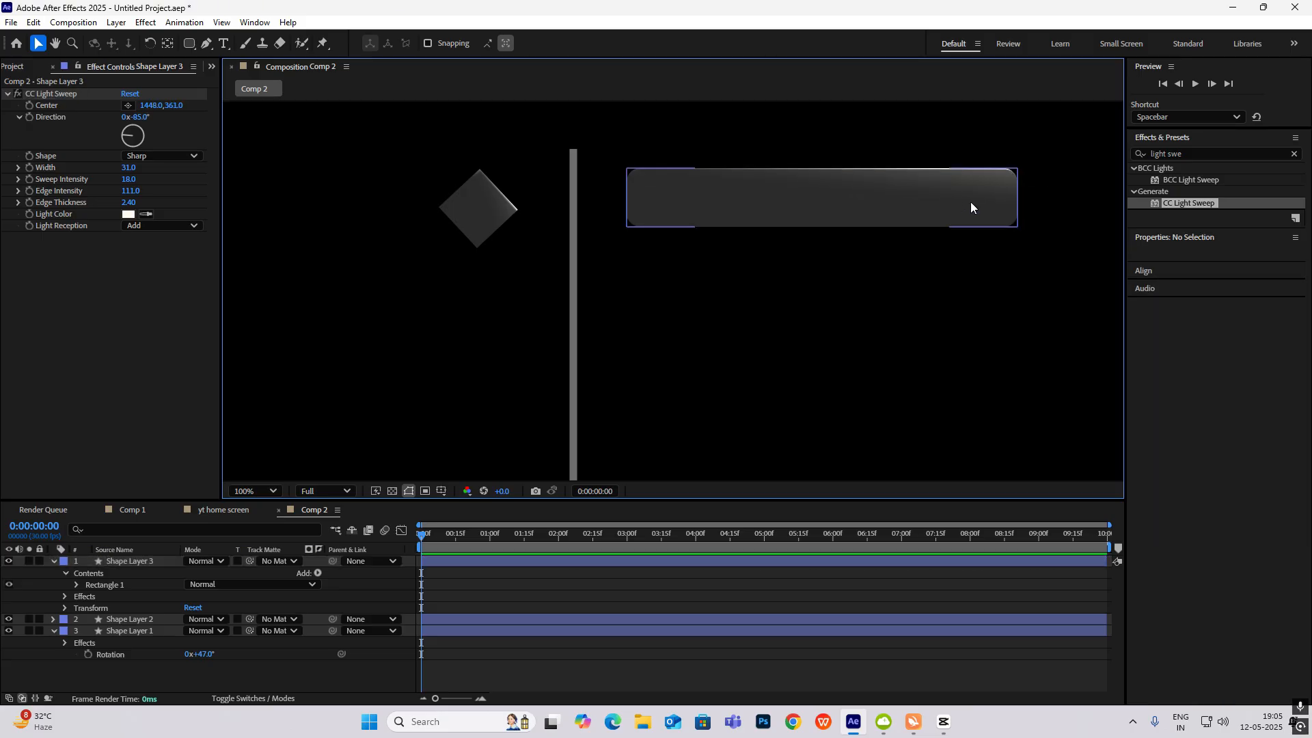
key("comma")
key("comma")
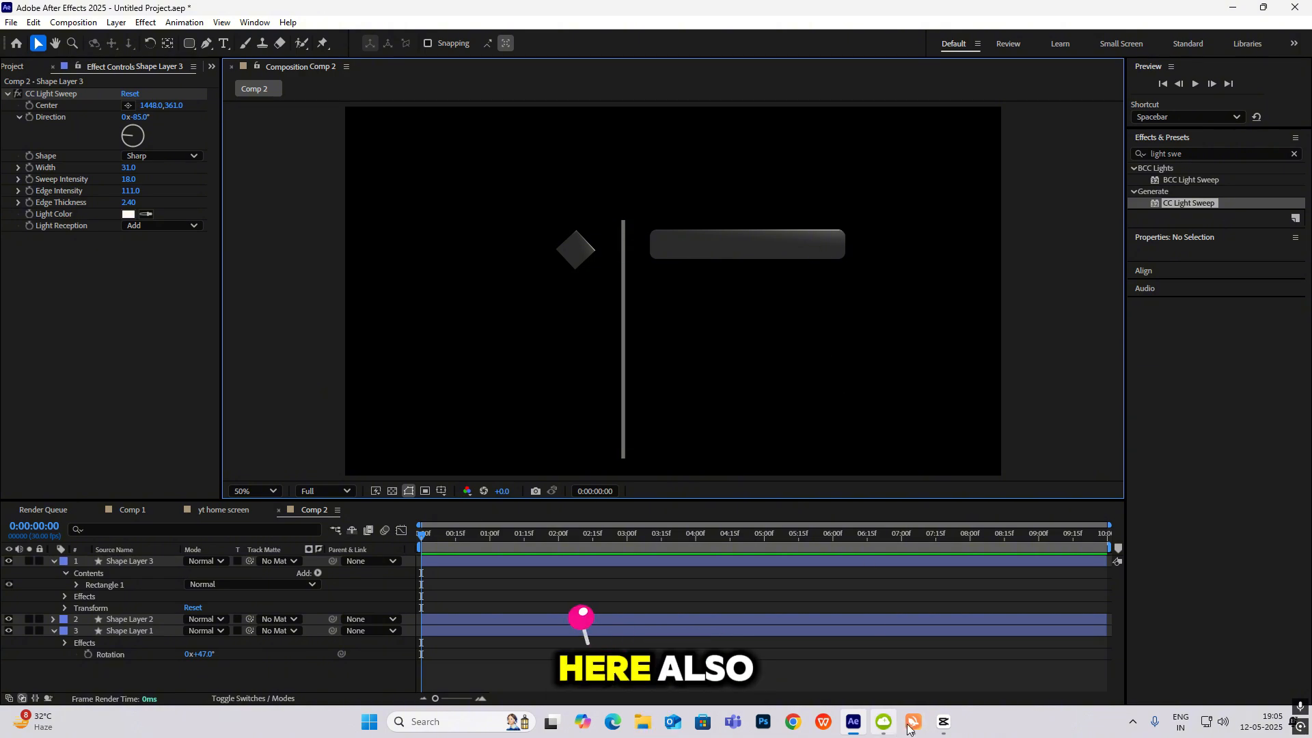
Check the reference in CapCut, return to After Effects and add a text layer reading "VIRAL VIDEO IDEAS" to Comp 2.
left_click(943, 723)
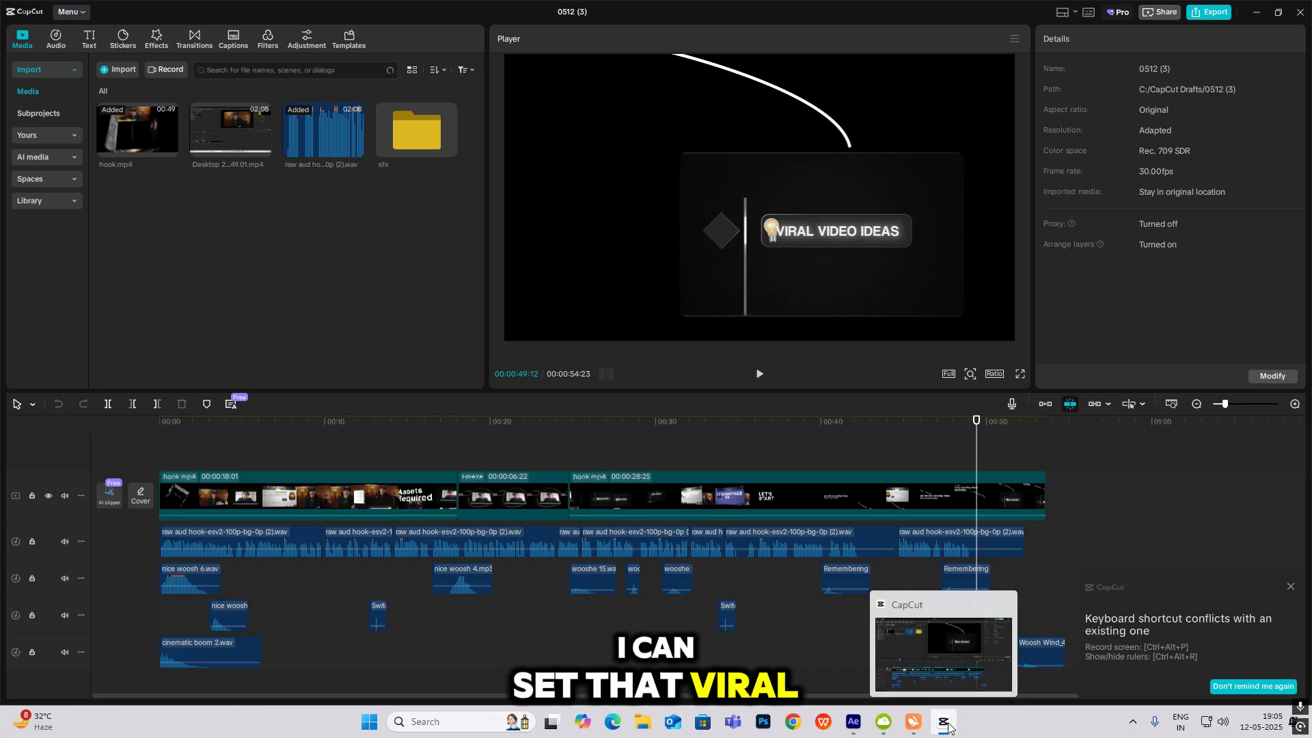
left_click(949, 728)
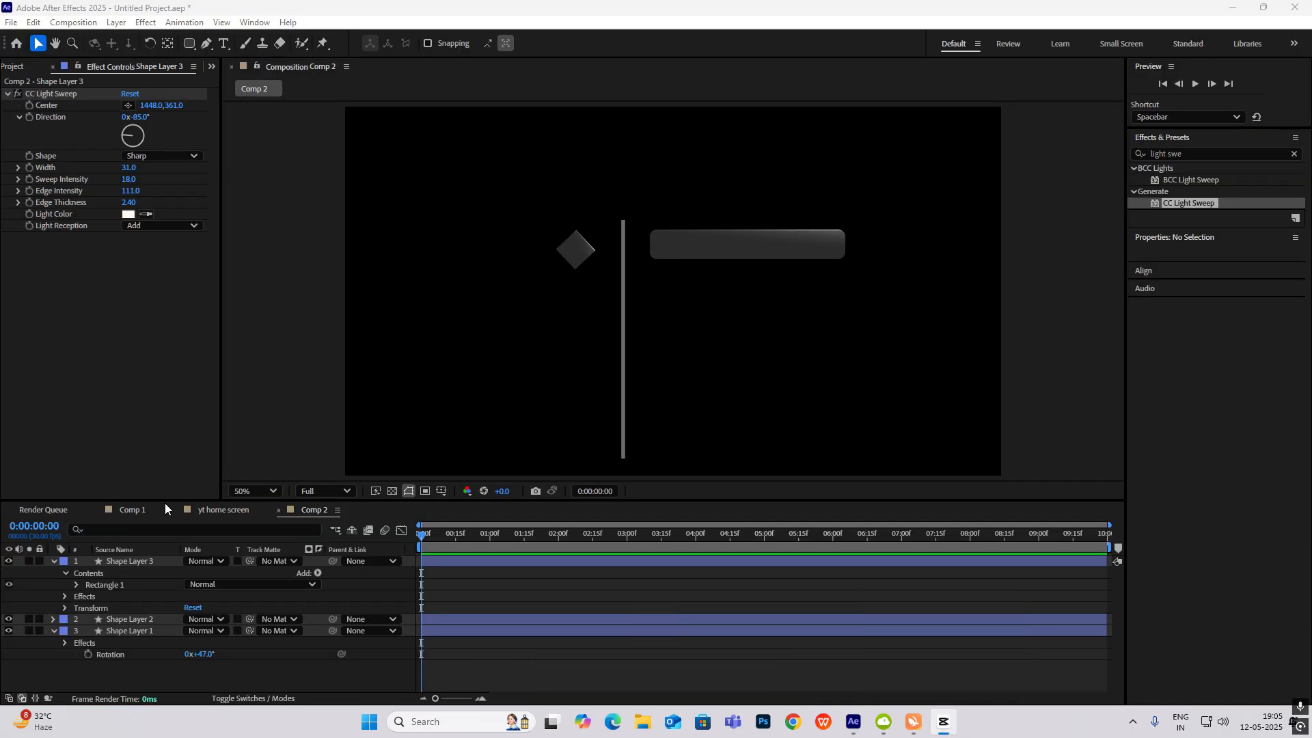
left_click(54, 560)
right_click(91, 633)
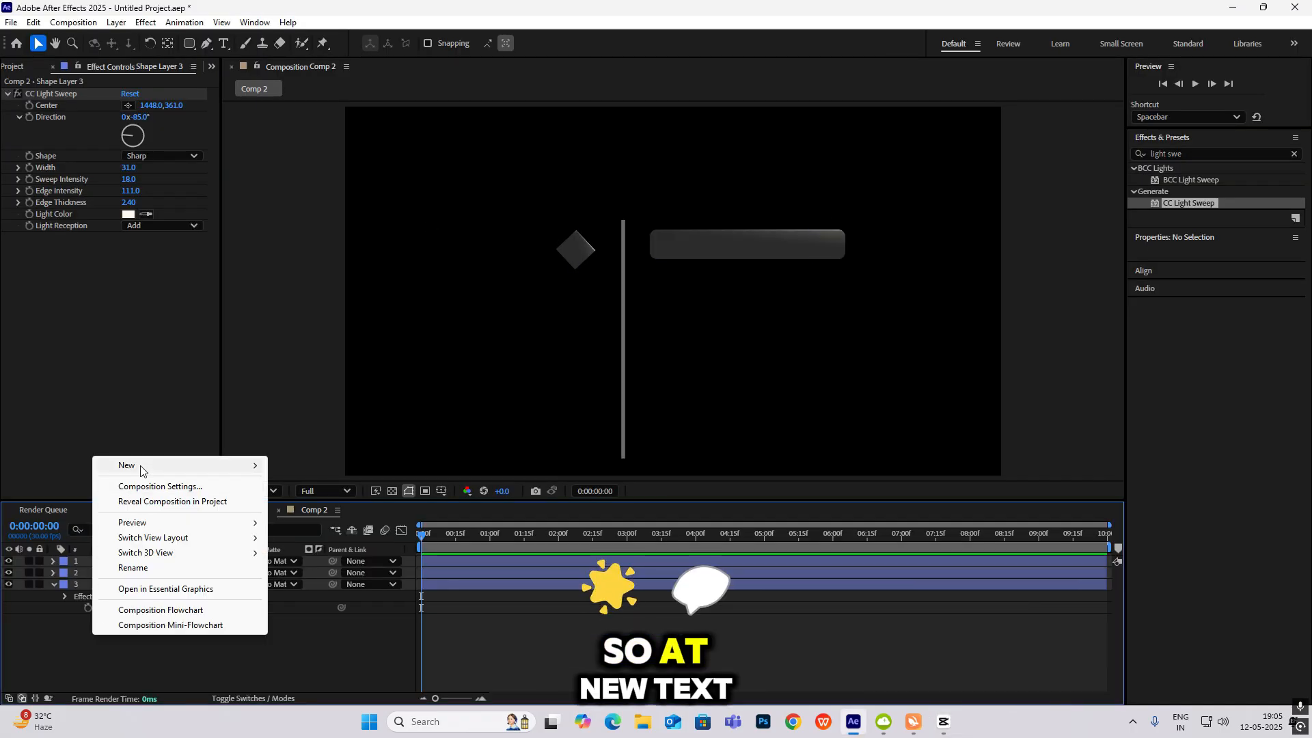
mouse_move(140, 471)
left_click(338, 483)
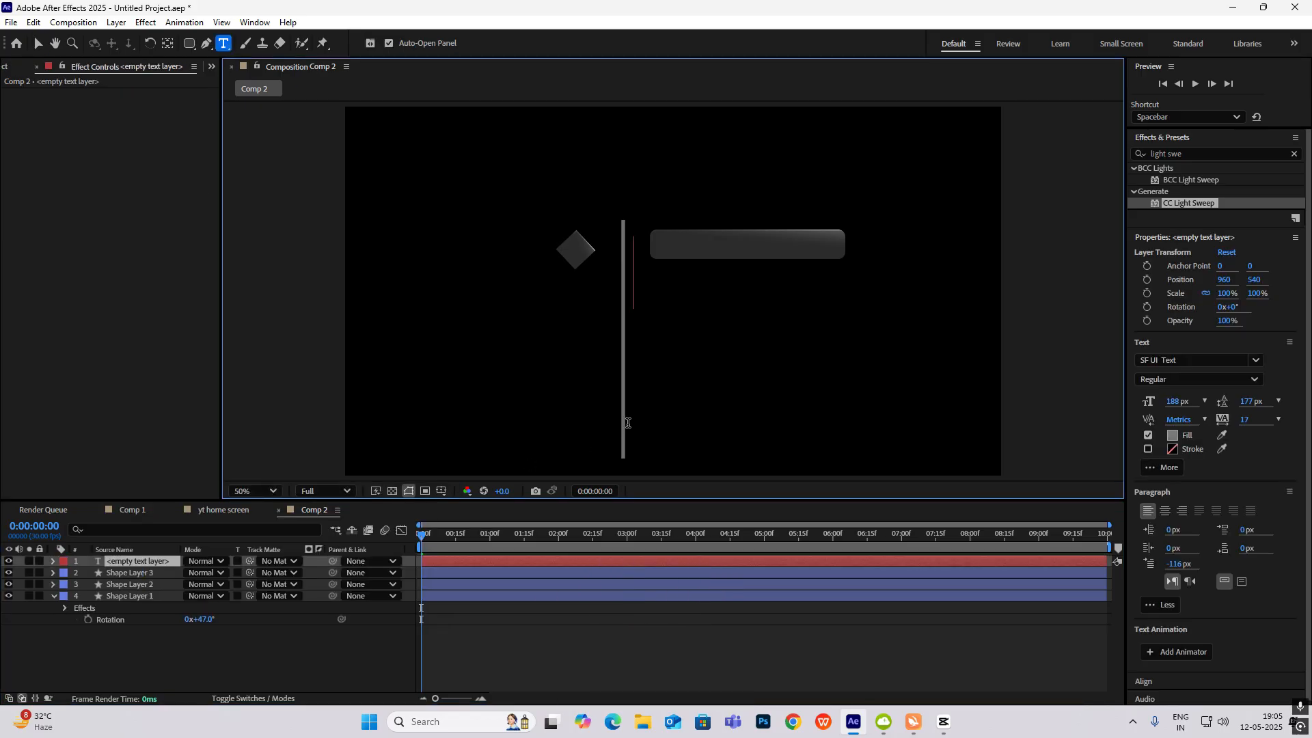
type("VIRAL VIDEO IDEAS")
left_click(158, 560)
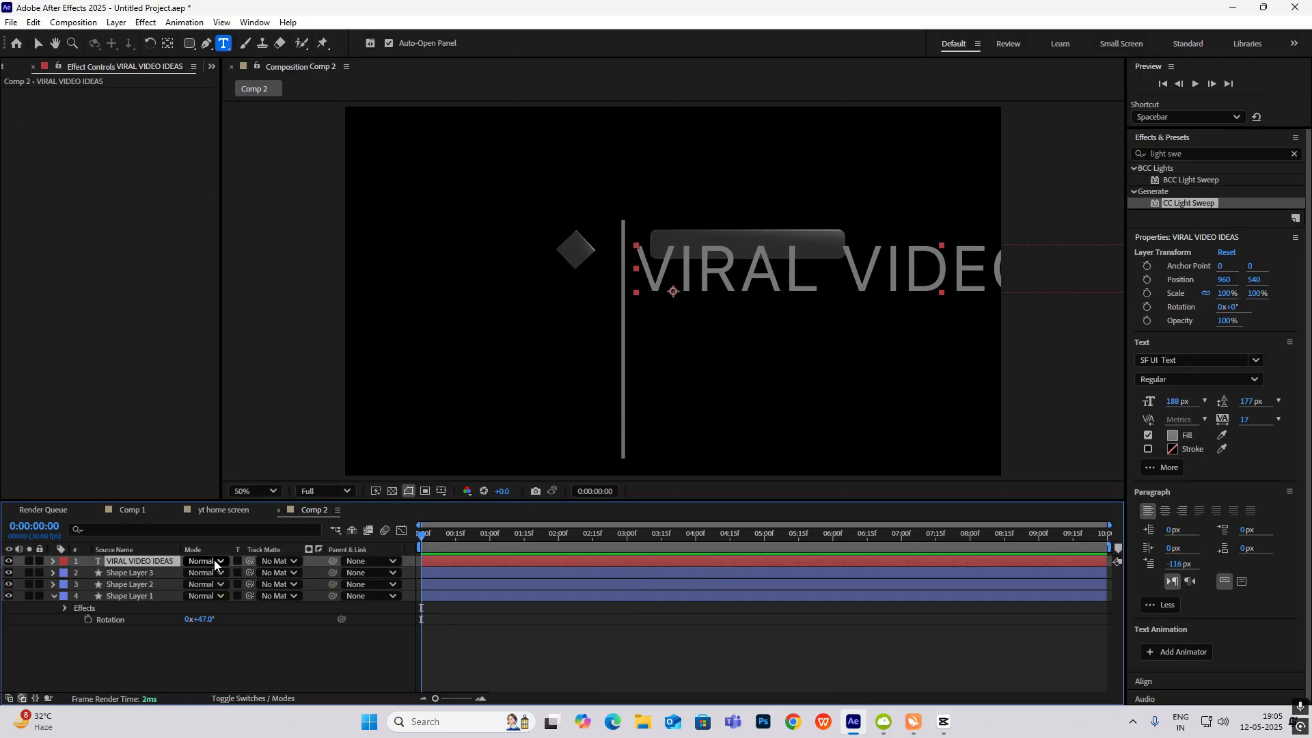
Center the text layer's anchor point, scale the text to 25% and place it inside the rounded bar at about 1175, 405.8.
key("ctrl+alt+Home")
key("s")
left_click_drag(235, 574, 197, 573)
key("v")
left_click_drag(941, 269, 749, 247)
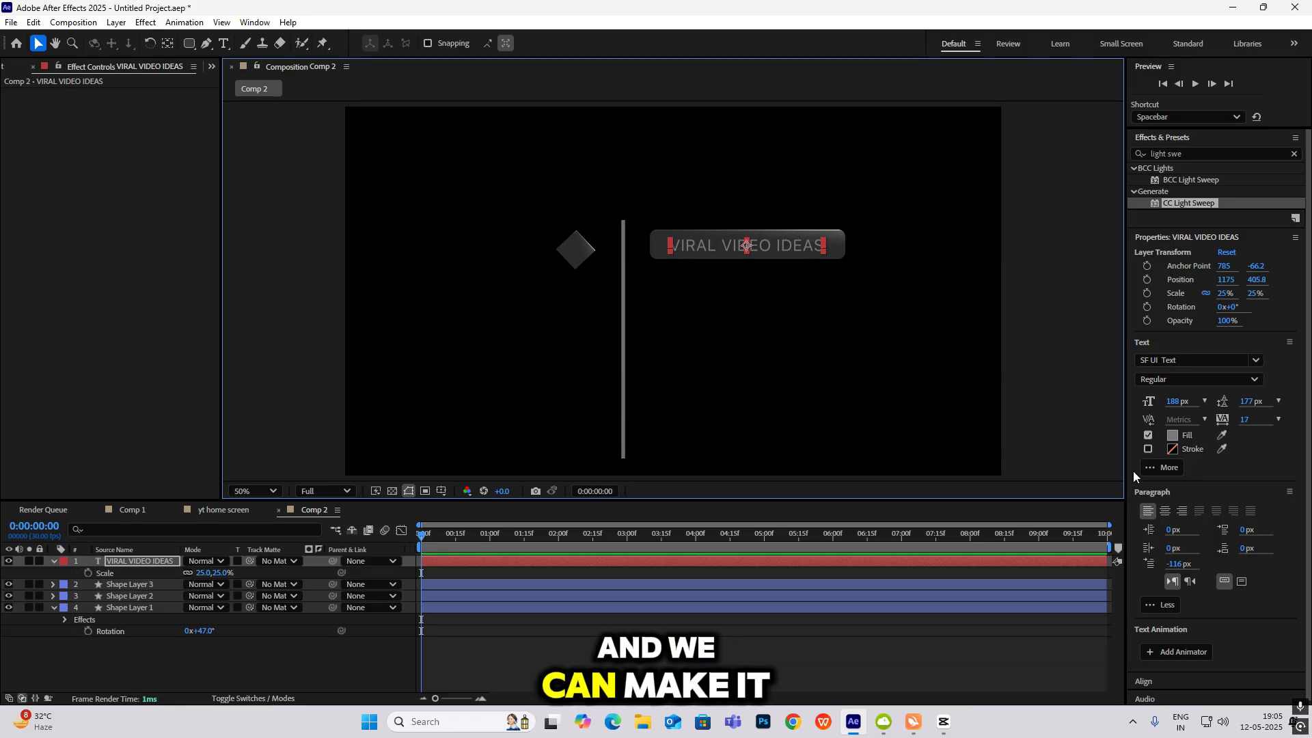
Set the fill color of the VIRAL VIDEO IDEAS text to white and deselect the layer.
left_click(1172, 434)
left_click(792, 277)
left_click(916, 292)
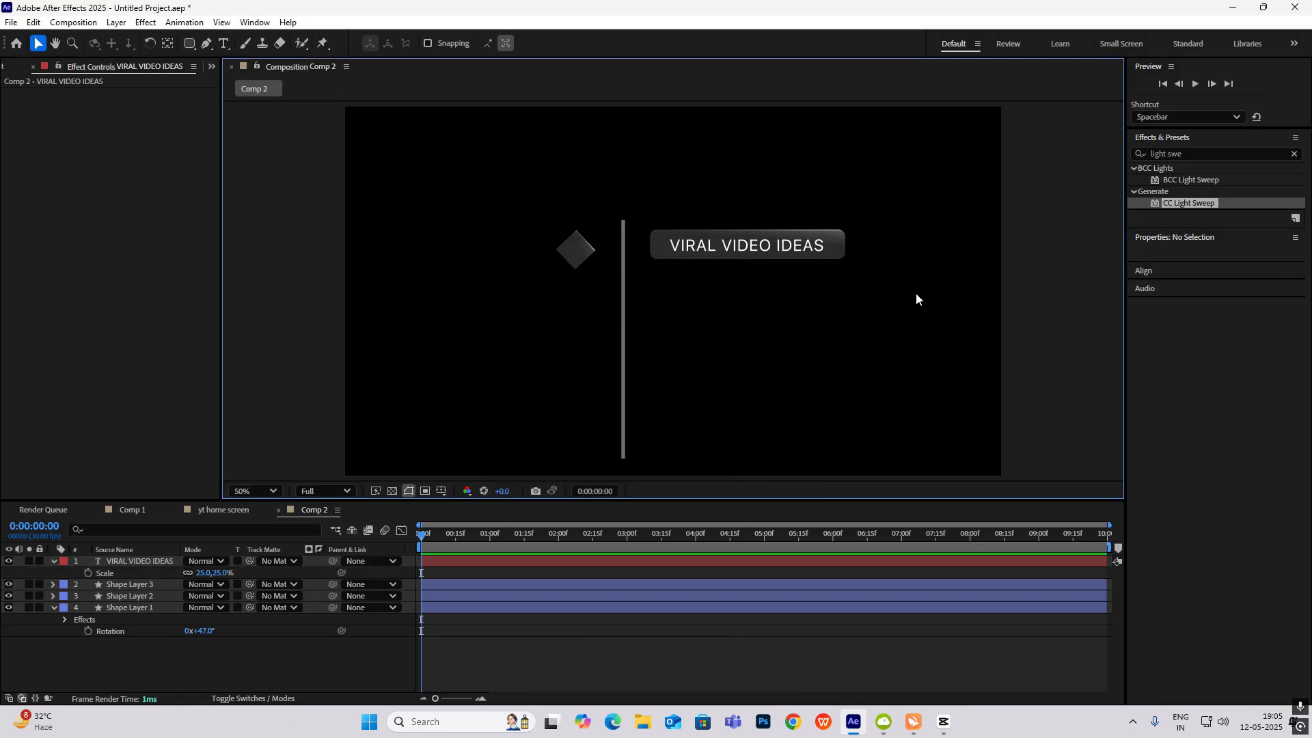
Recheck the reference in CapCut, return to After Effects and add the light bulb PNG to Comp 2 directly below the text layer.
left_click(943, 724)
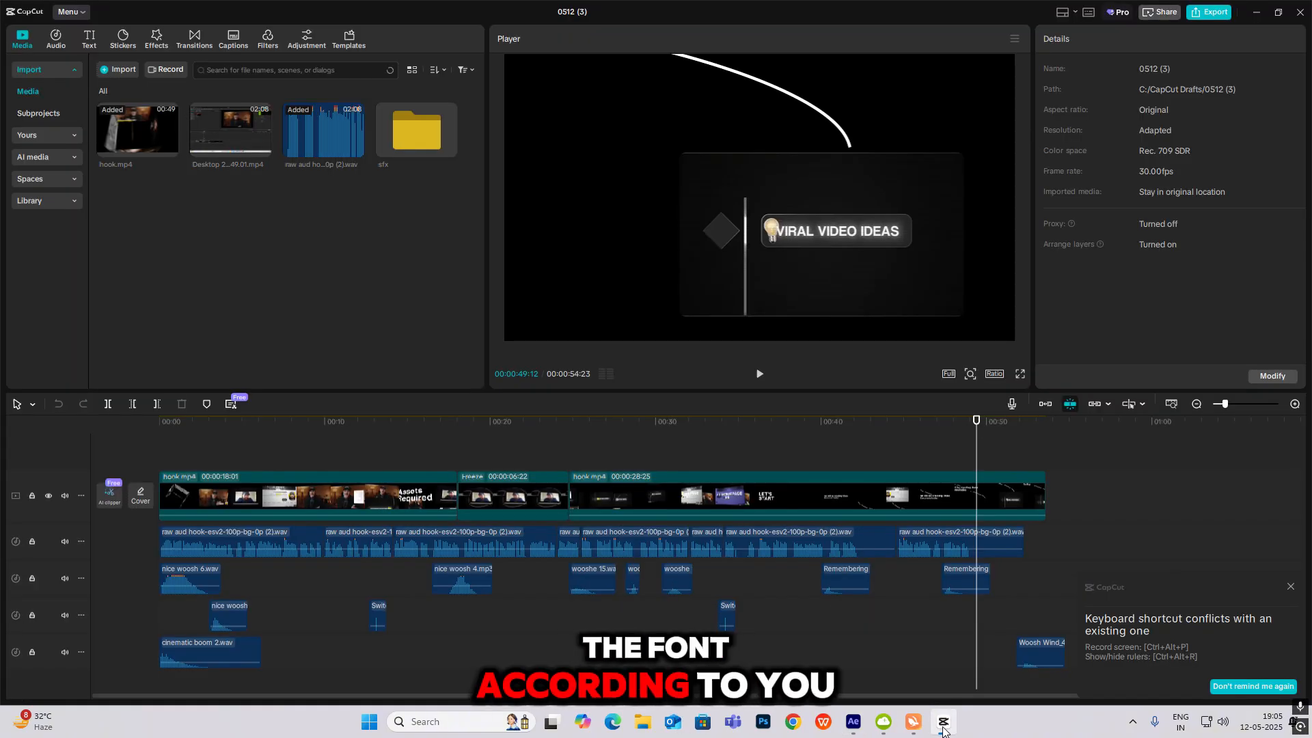
left_click(943, 729)
left_click(943, 728)
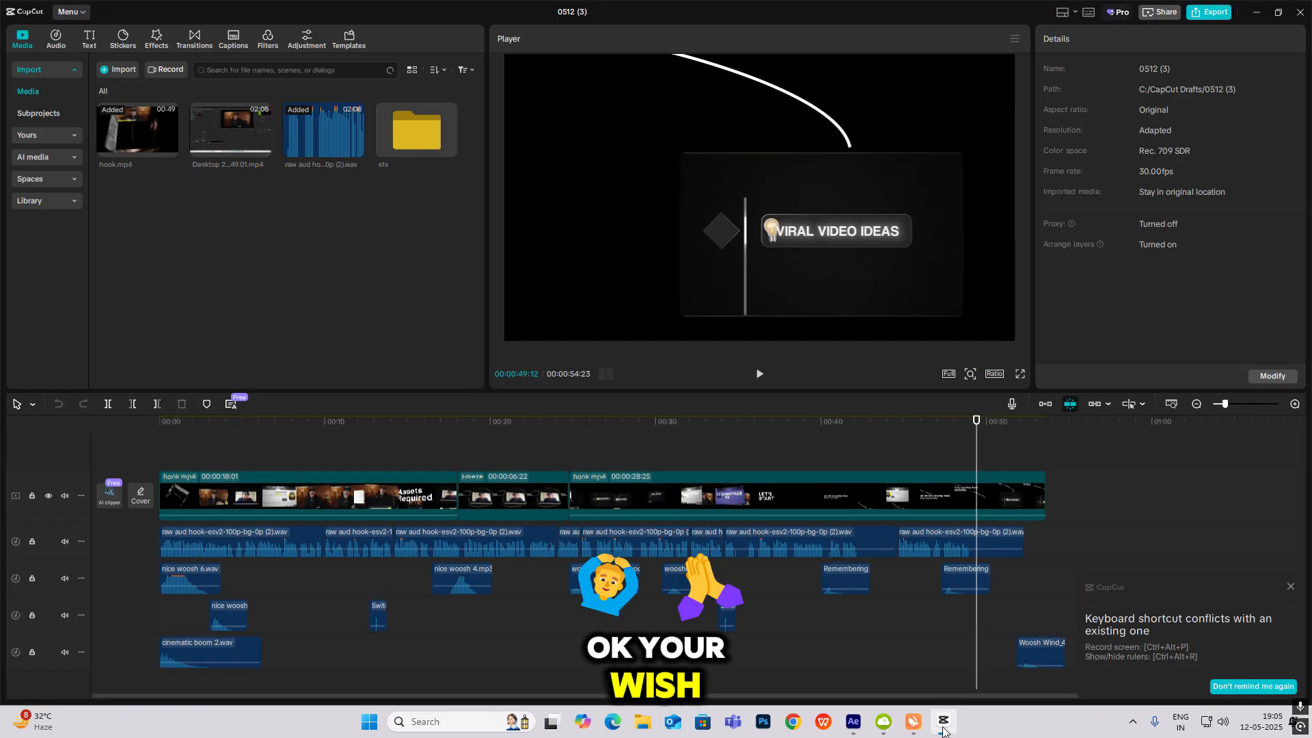
left_click(943, 728)
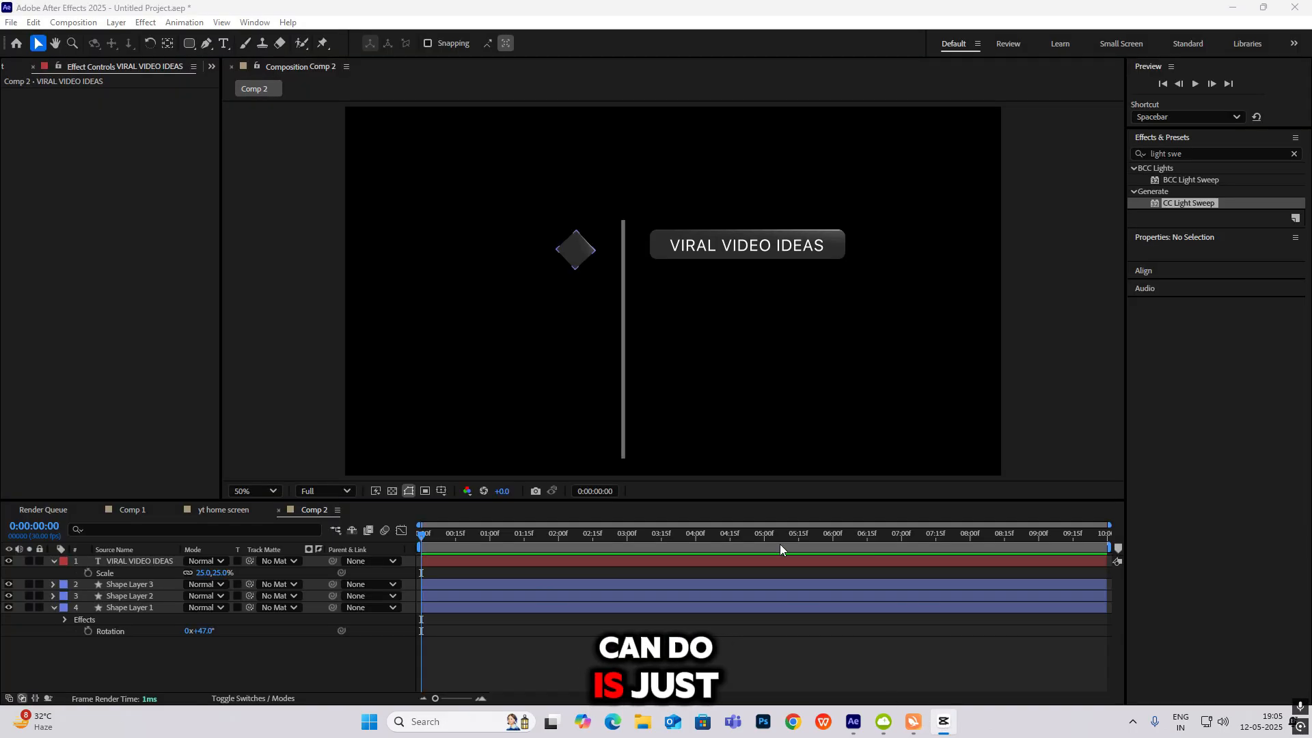
left_click(211, 67)
left_click(274, 86)
left_click(39, 290)
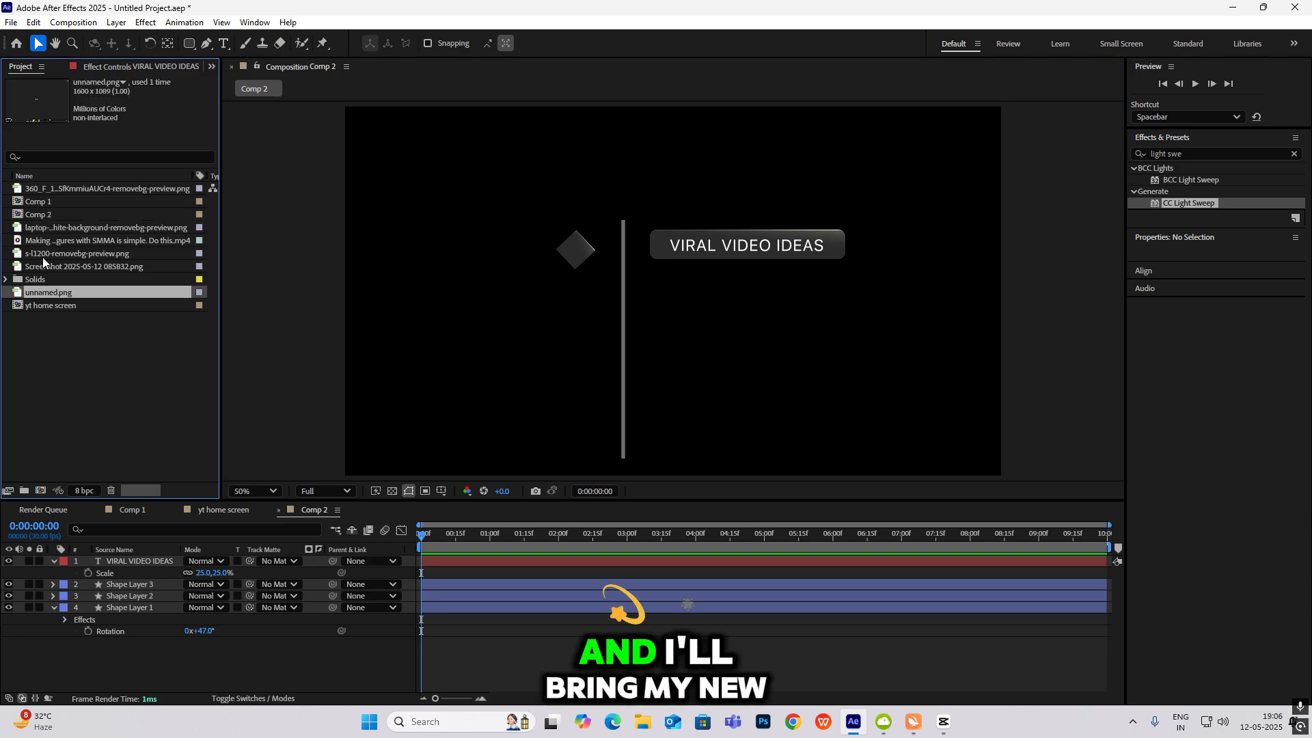
left_click(37, 229)
left_click(35, 190)
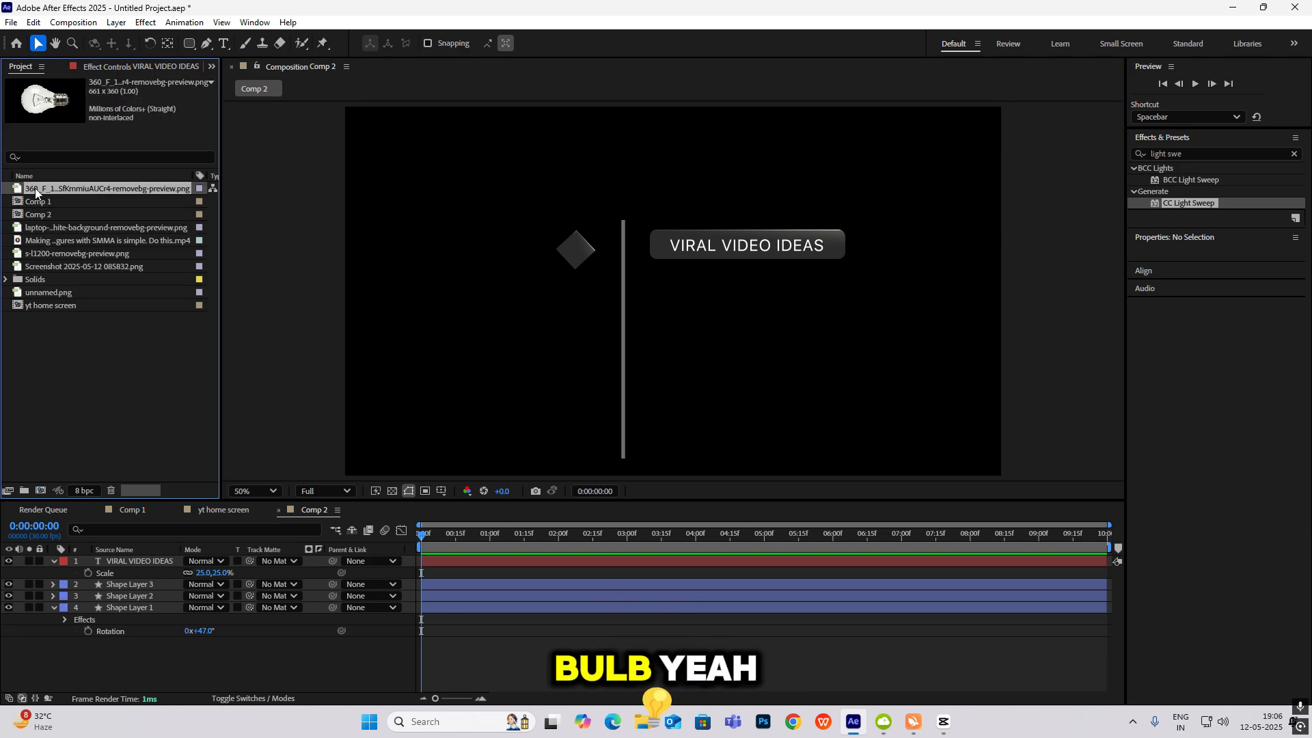
left_click_drag(35, 187, 116, 576)
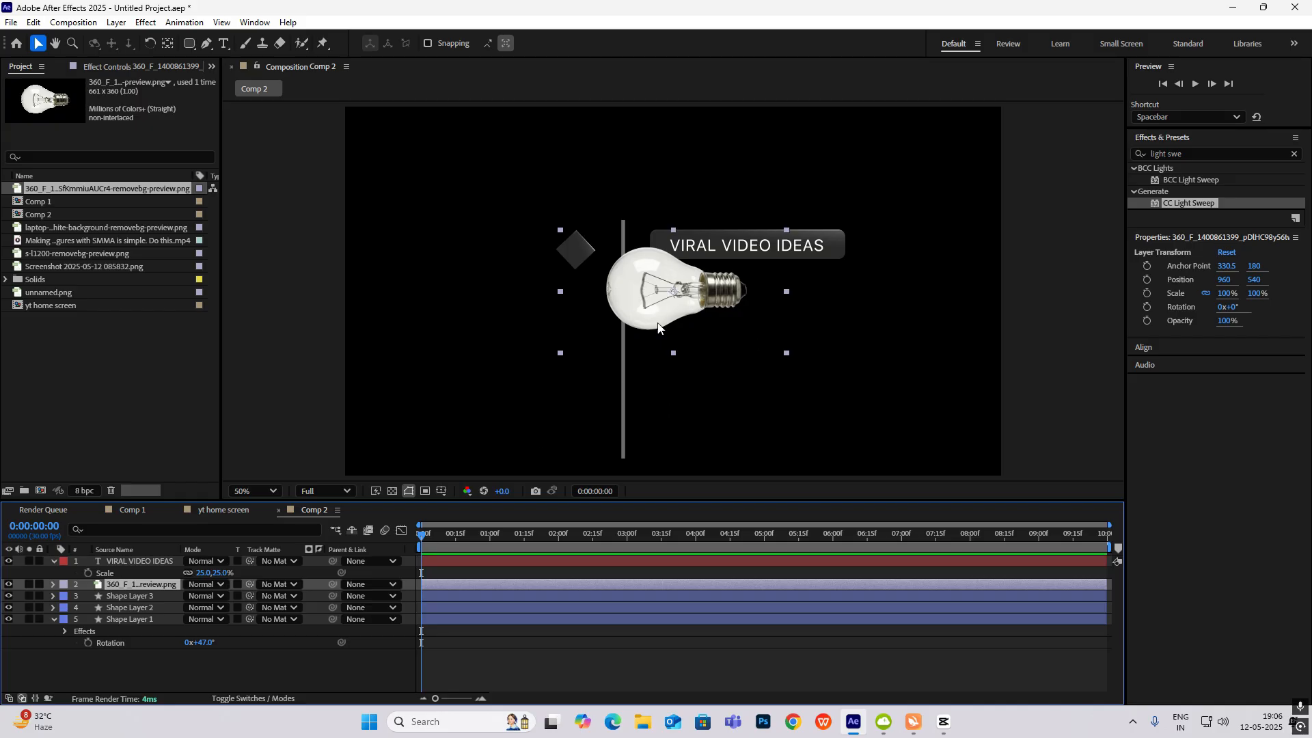
Rotate the light bulb to 70°, scale it to 18% and place it at the rounded bar's left end, at about 927, 403.
key("r")
mouse_move(189, 596)
left_mouse_down()
mouse_move(235, 606)
mouse_move(173, 600)
left_mouse_up()
key("s")
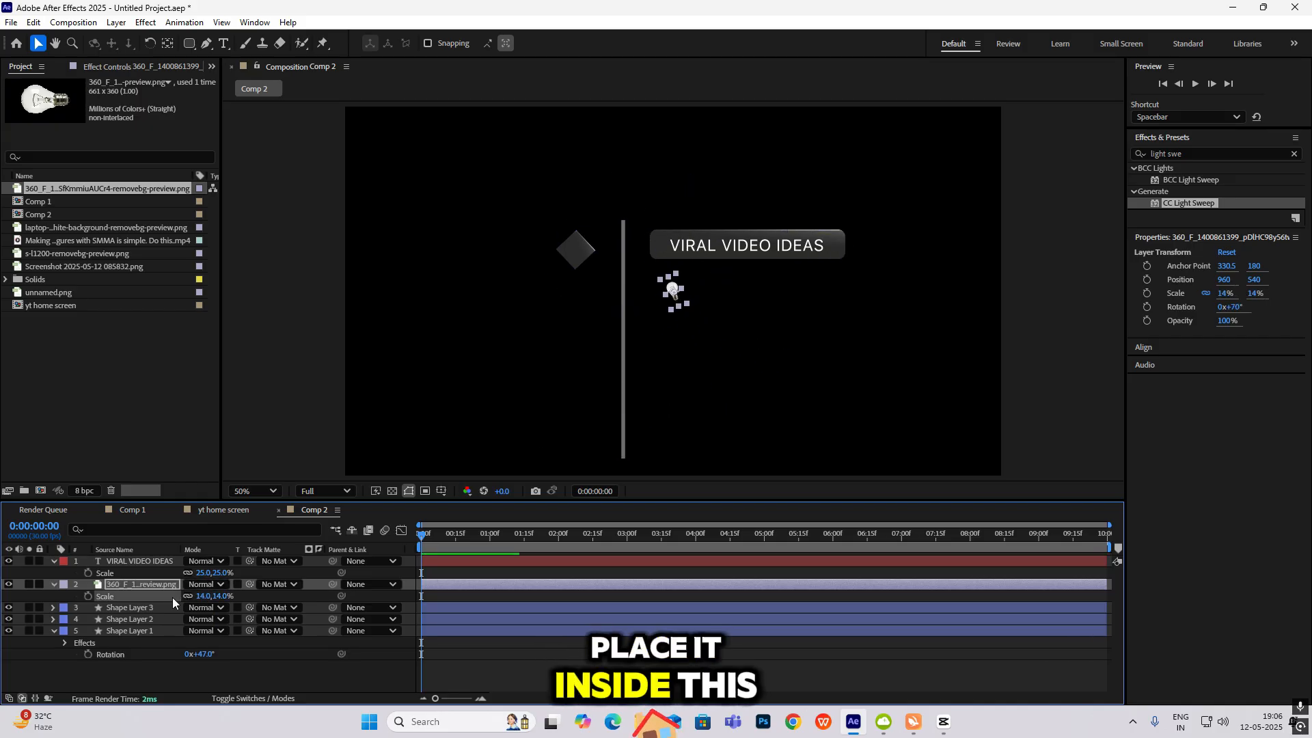
scroll(688, 311, "up", 1)
left_click_drag(689, 311, 649, 201)
left_click_drag(219, 599, 221, 597)
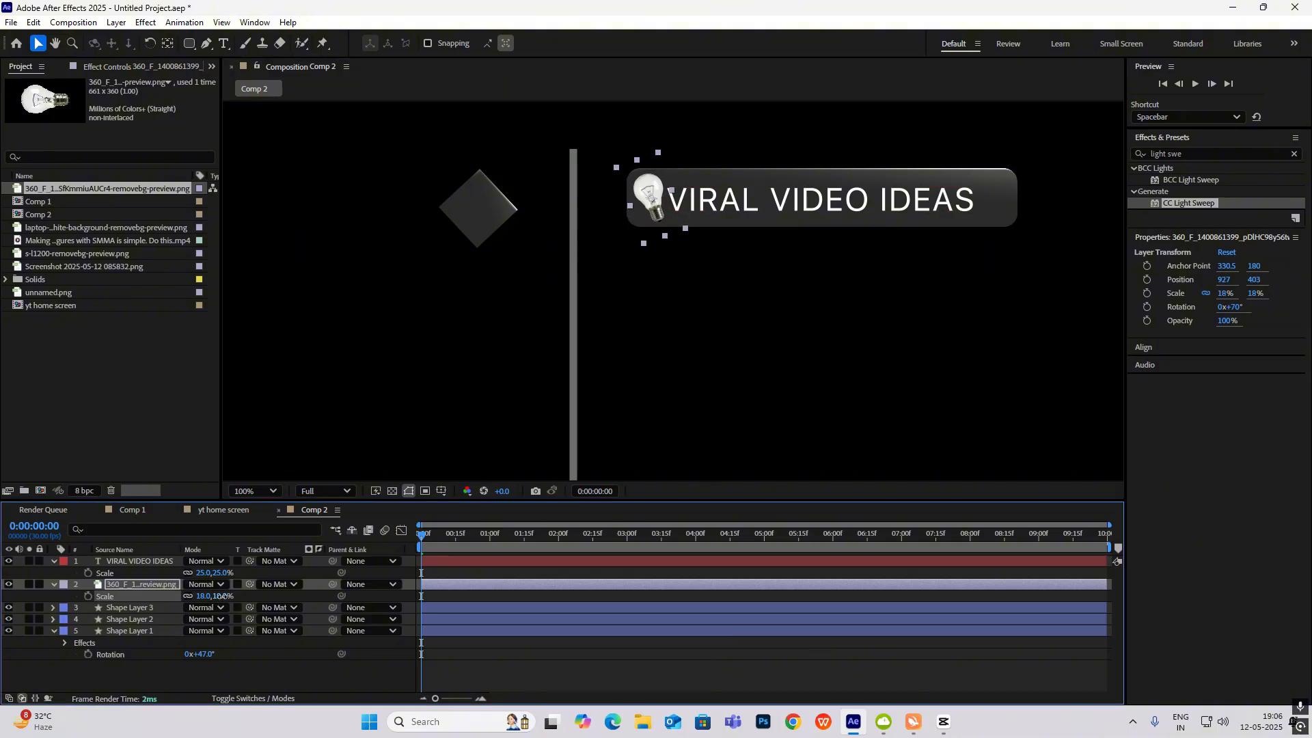
scroll(690, 308, "down", 1)
left_click(835, 321)
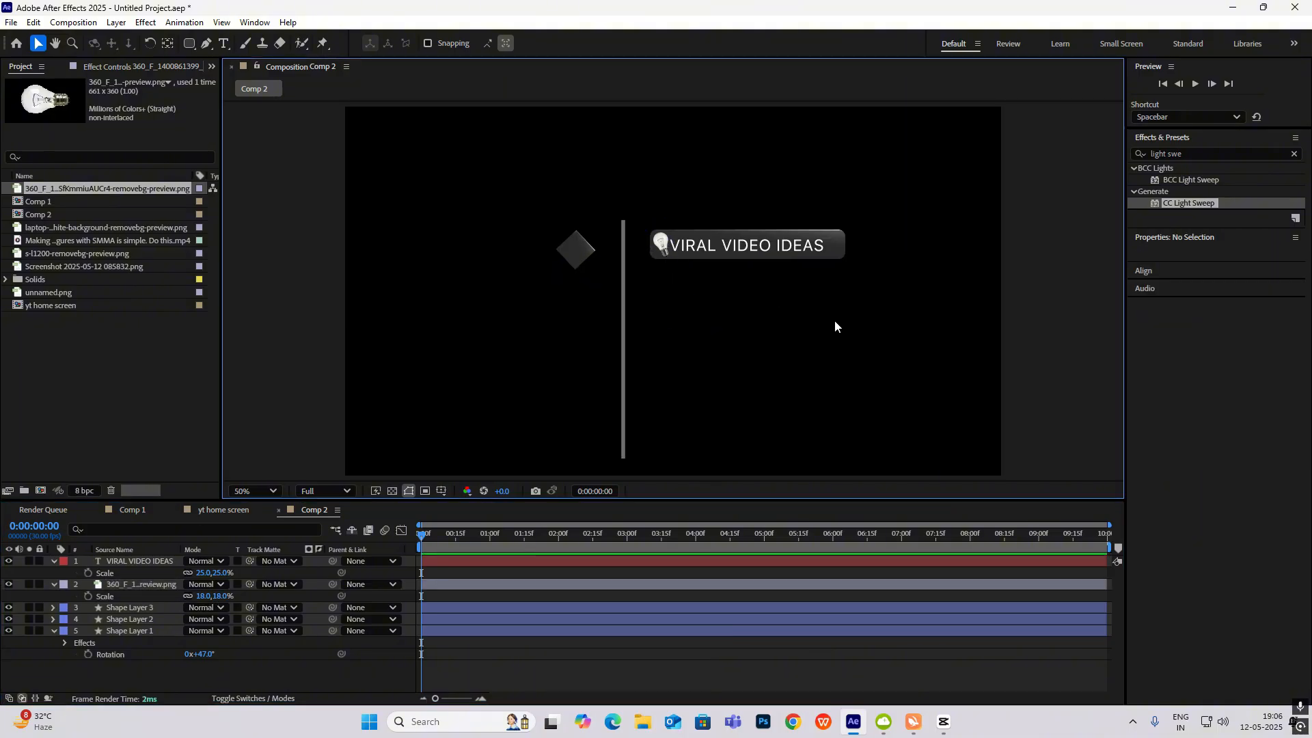
Collapse the expanded layers, duplicate the vertical line's layer and rename the copy "white line small".
left_click(945, 722)
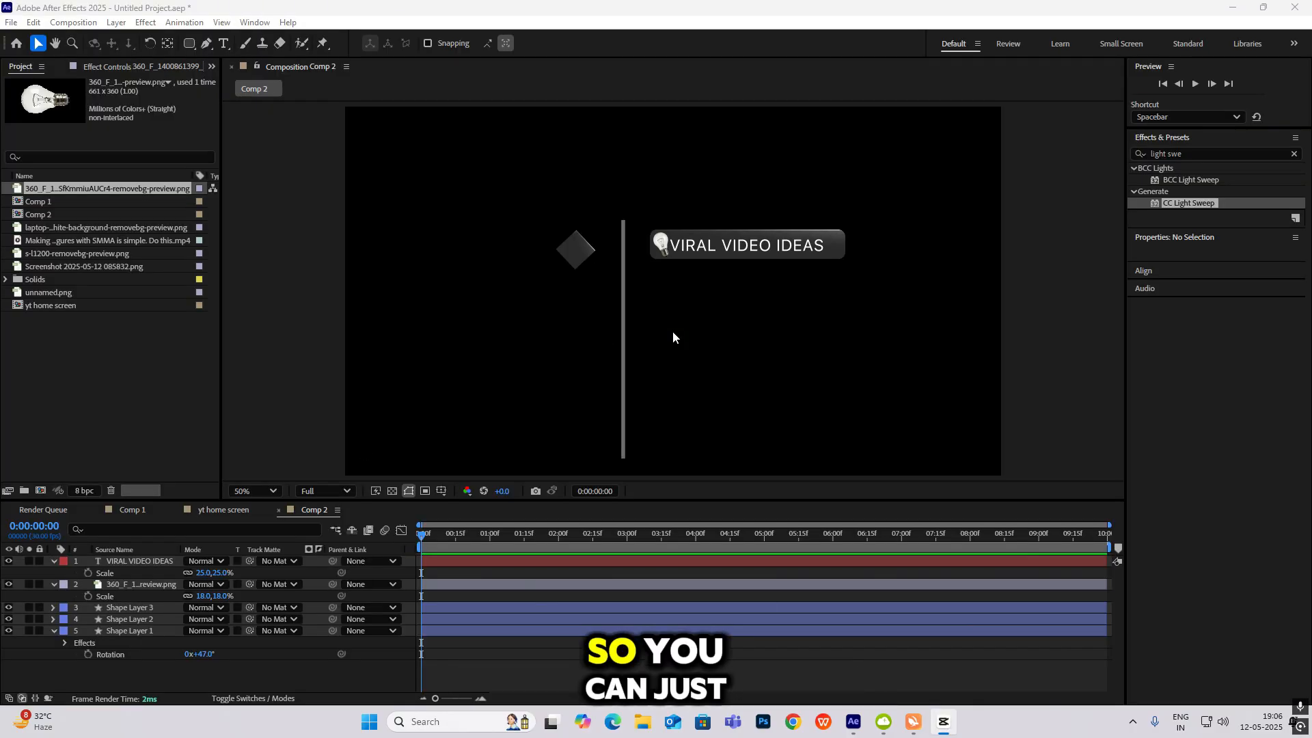
left_click(54, 561)
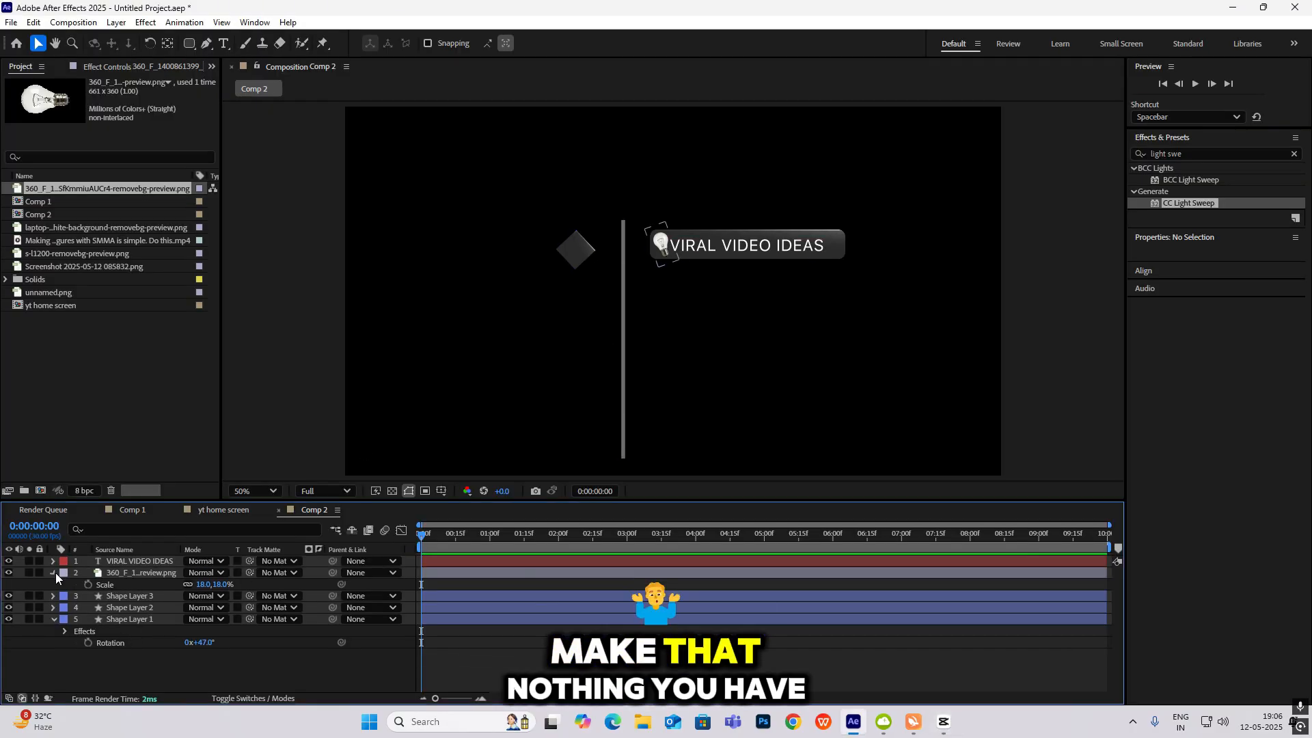
left_click(54, 573)
left_click(54, 608)
left_click(143, 585)
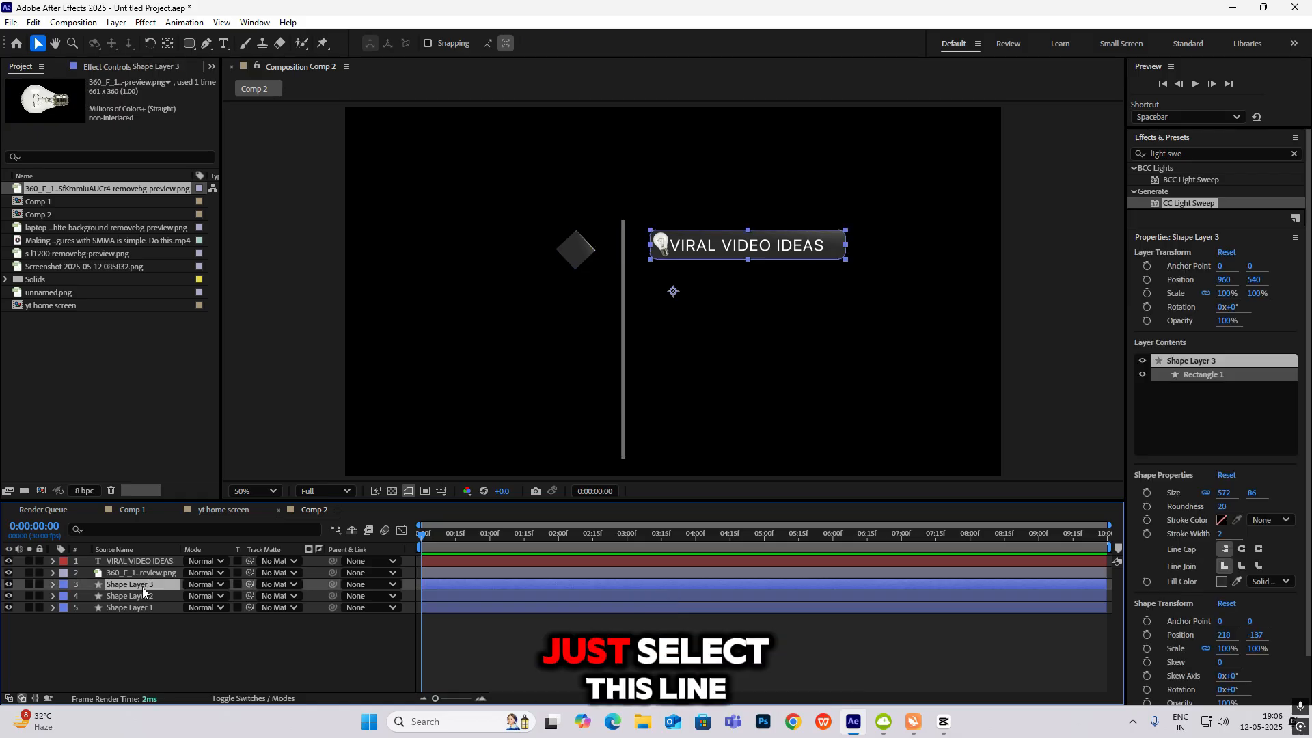
left_click(132, 596)
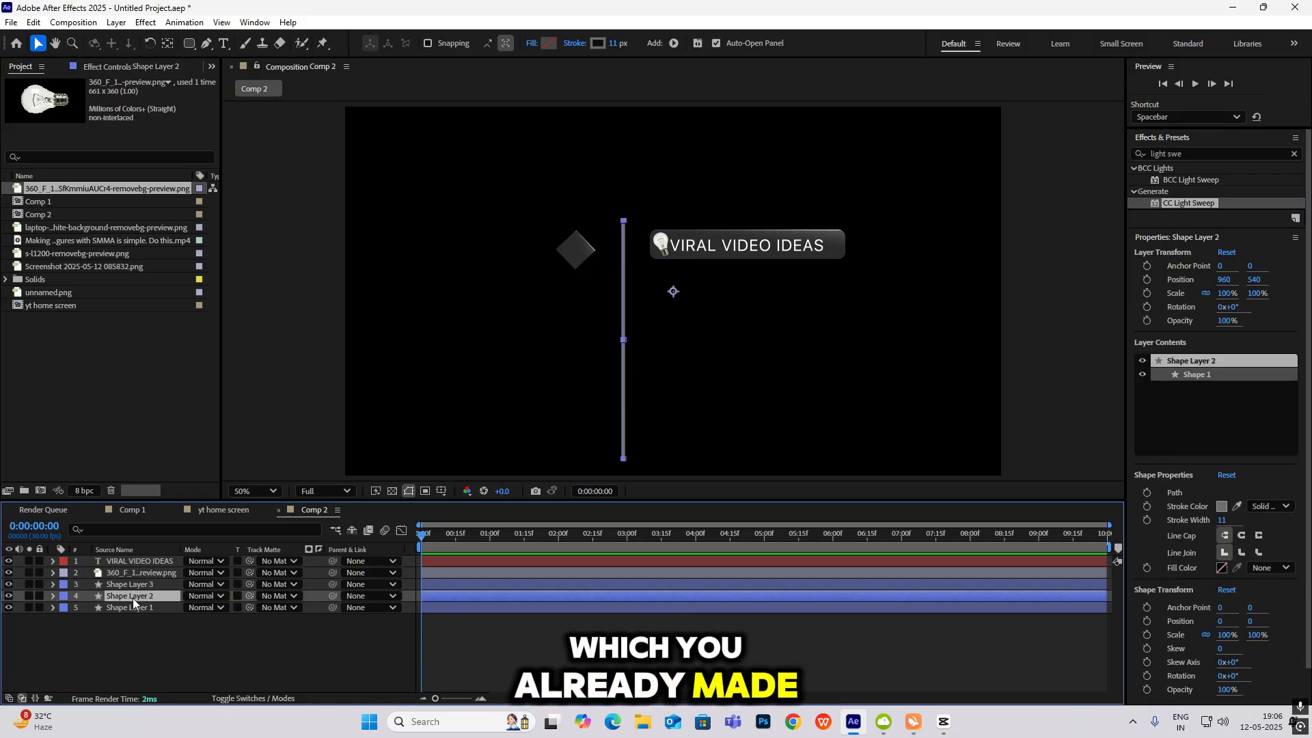
key("ctrl+d")
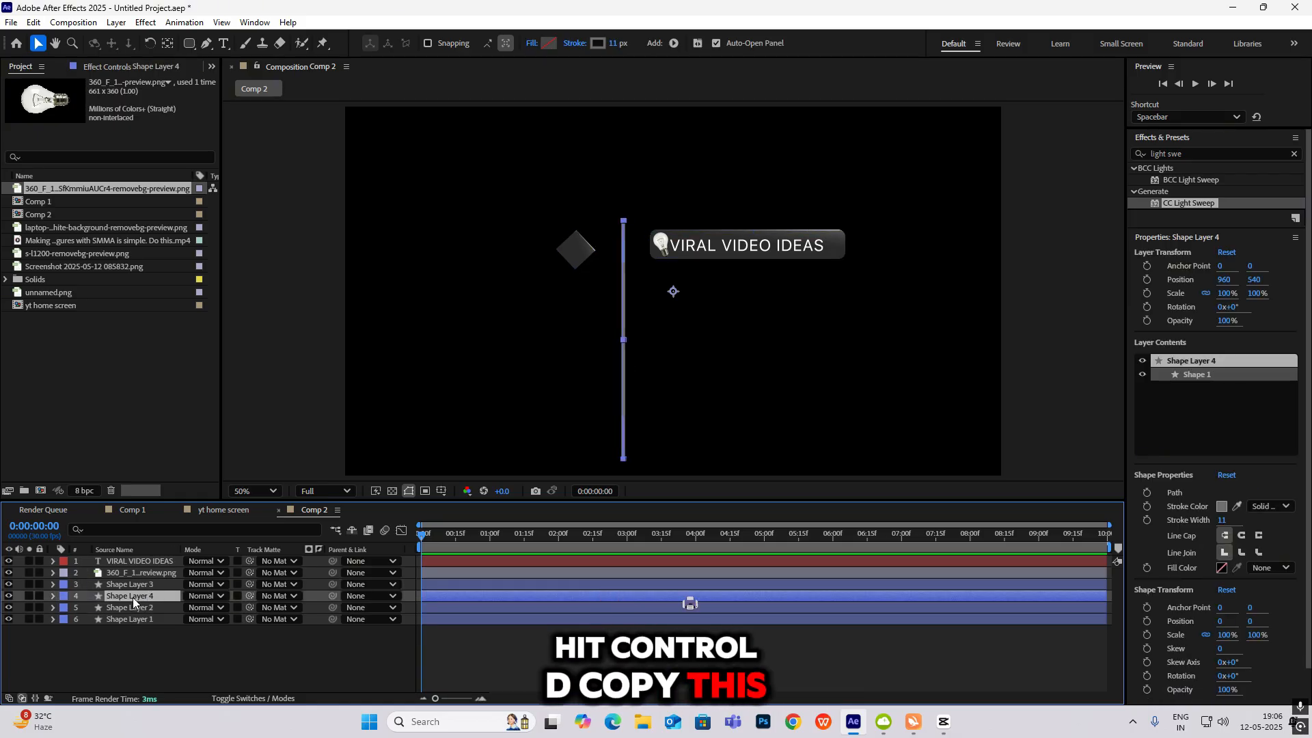
key("Return")
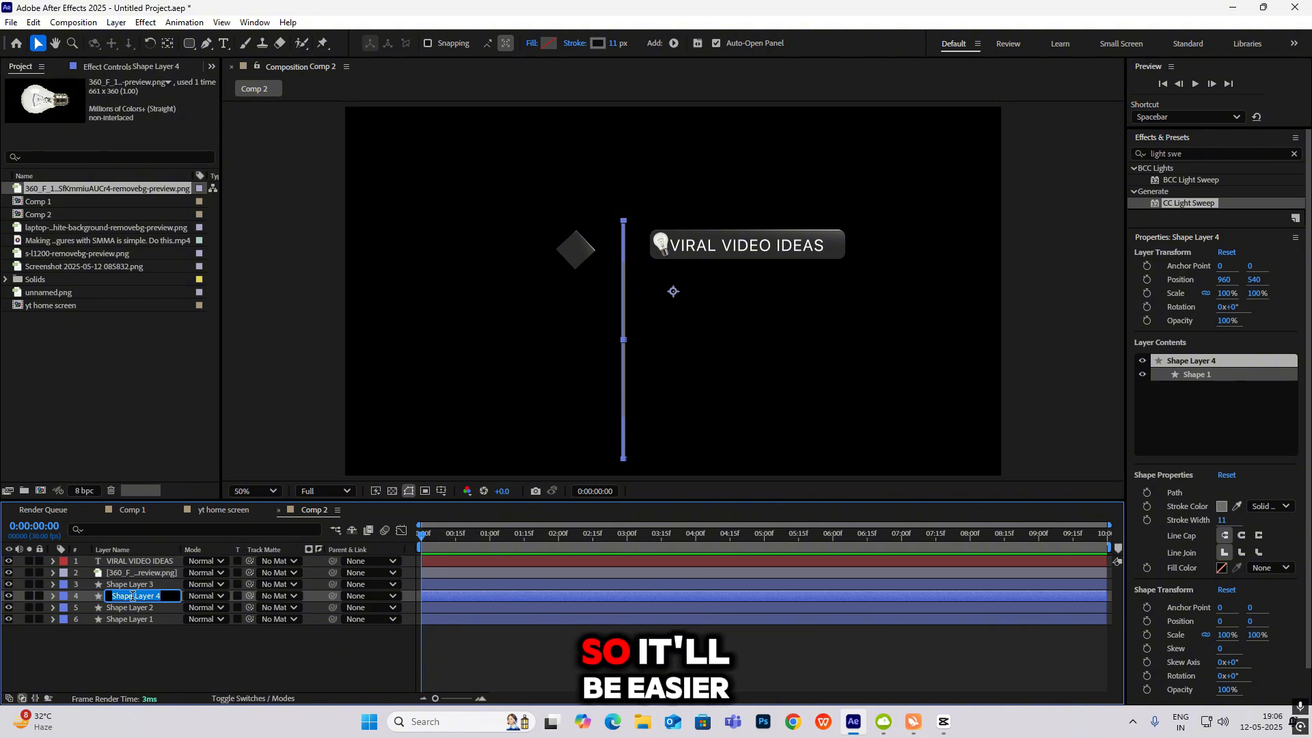
type("white line small")
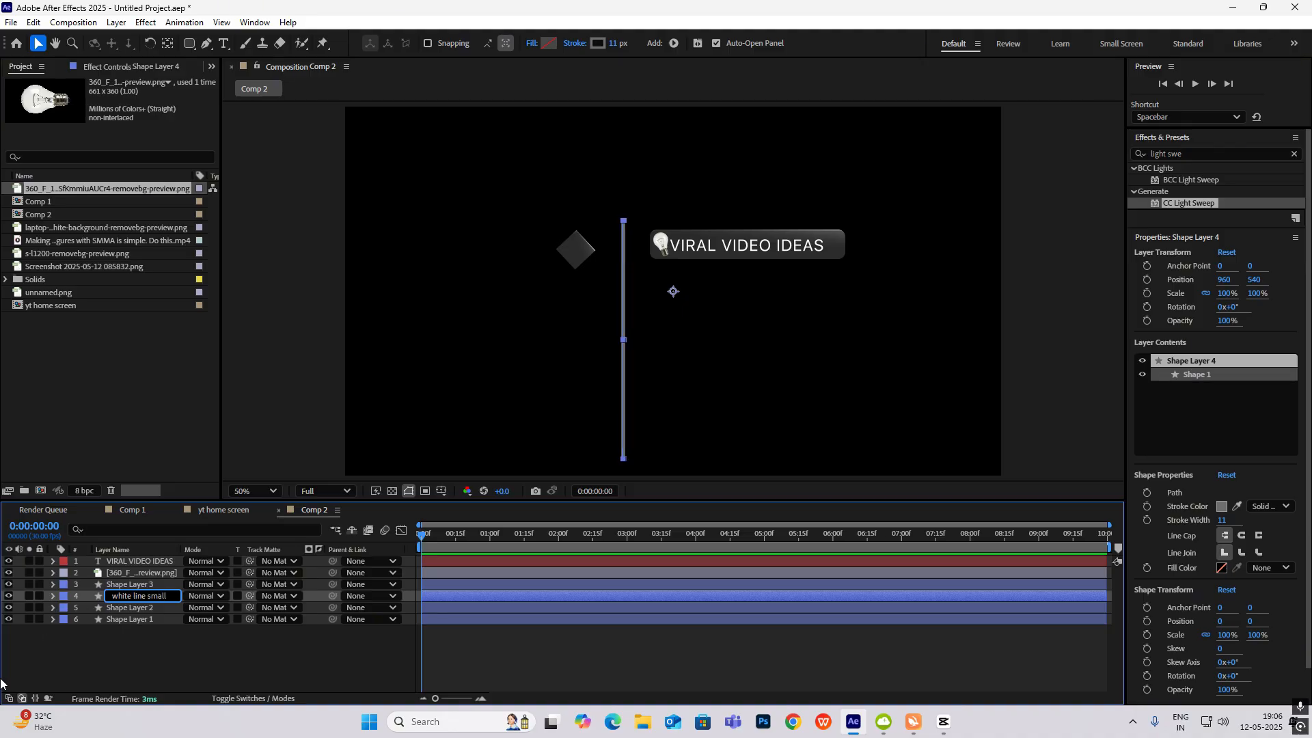
key("Return")
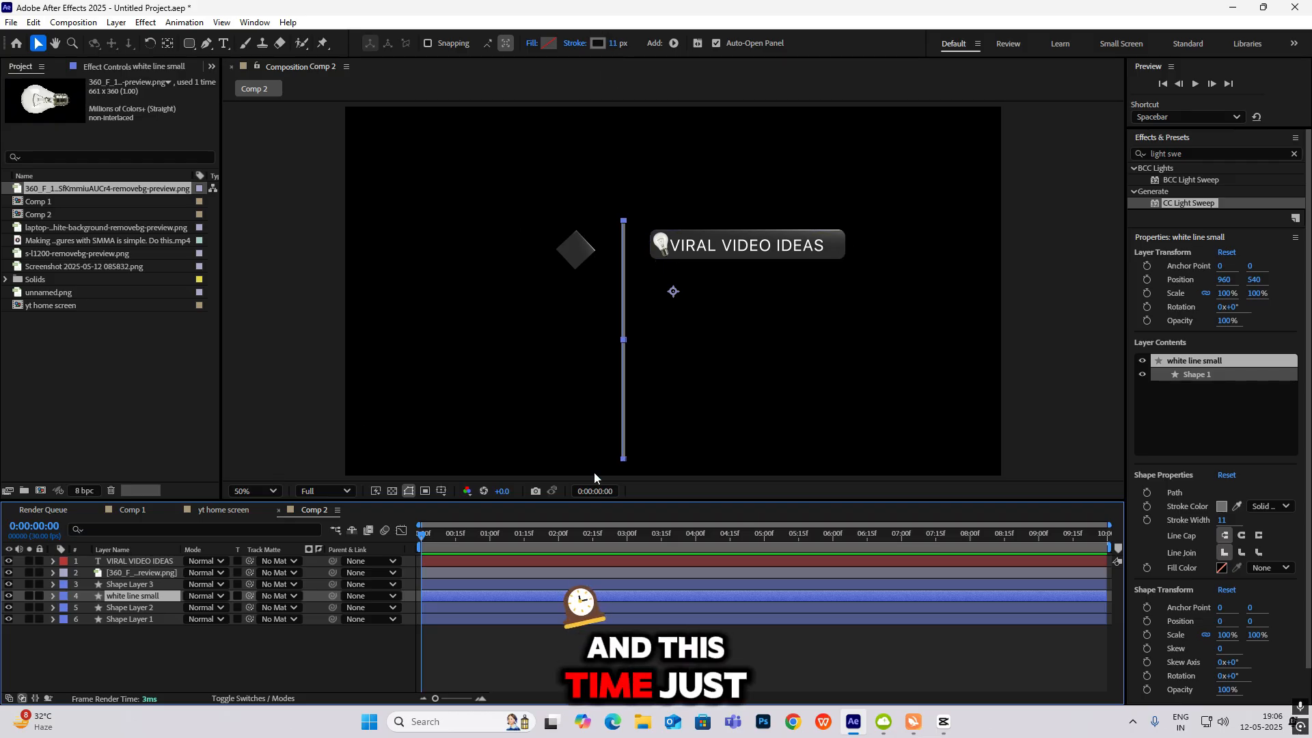
Center the copied line's anchor point, reduce only its vertical scale to 16% and make its stroke white.
key("ctrl+alt+Home")
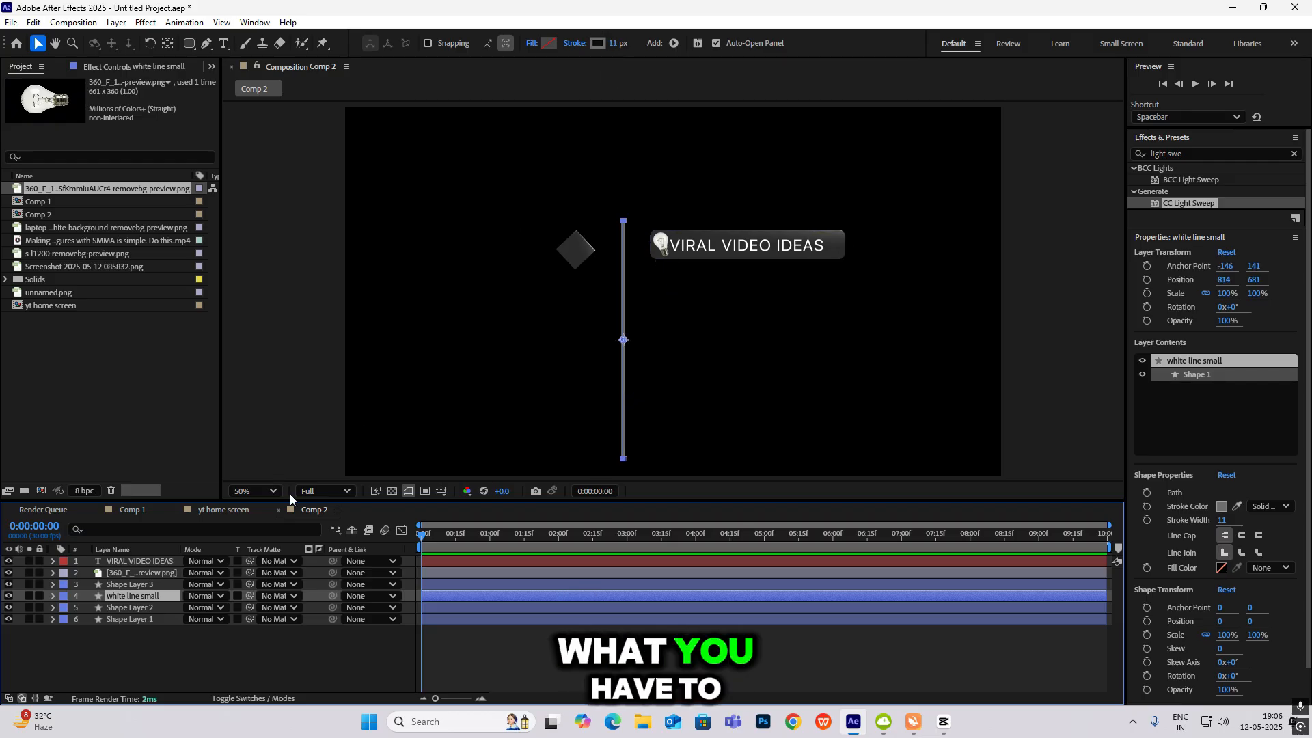
key("s")
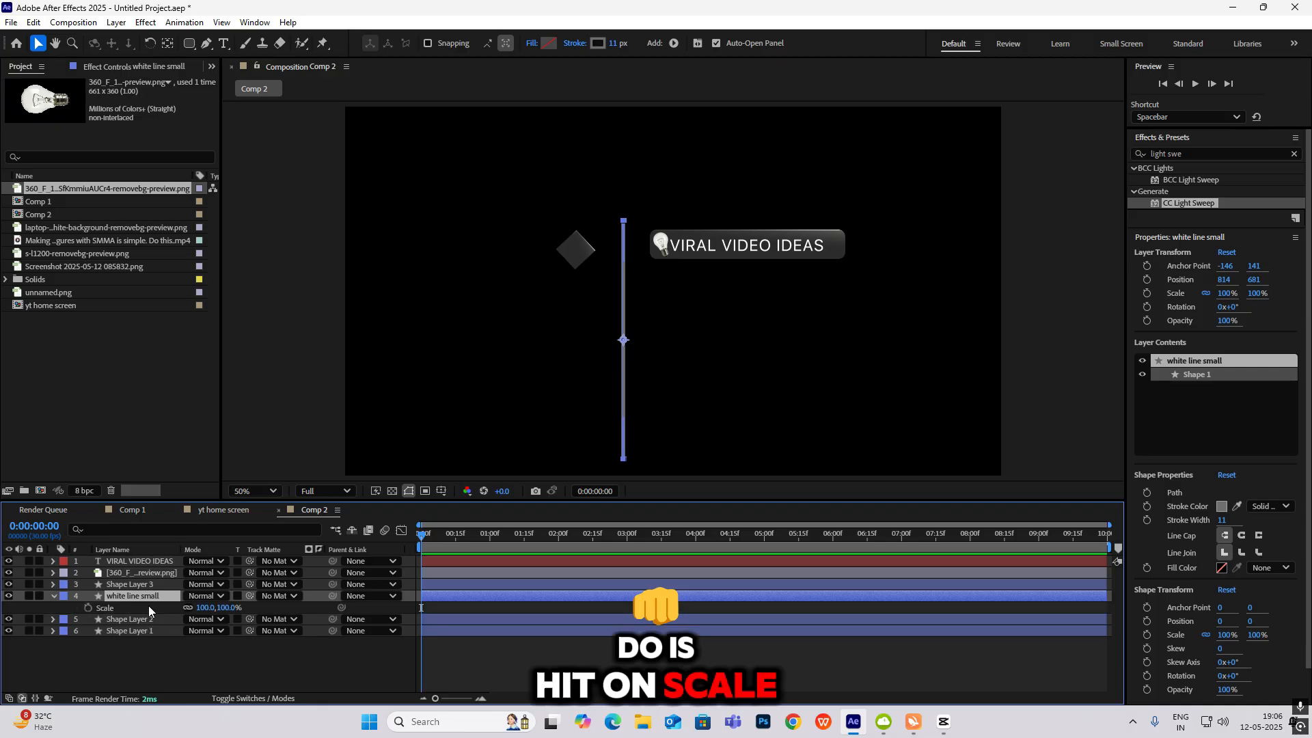
left_click(187, 607)
left_click_drag(229, 608, 185, 627)
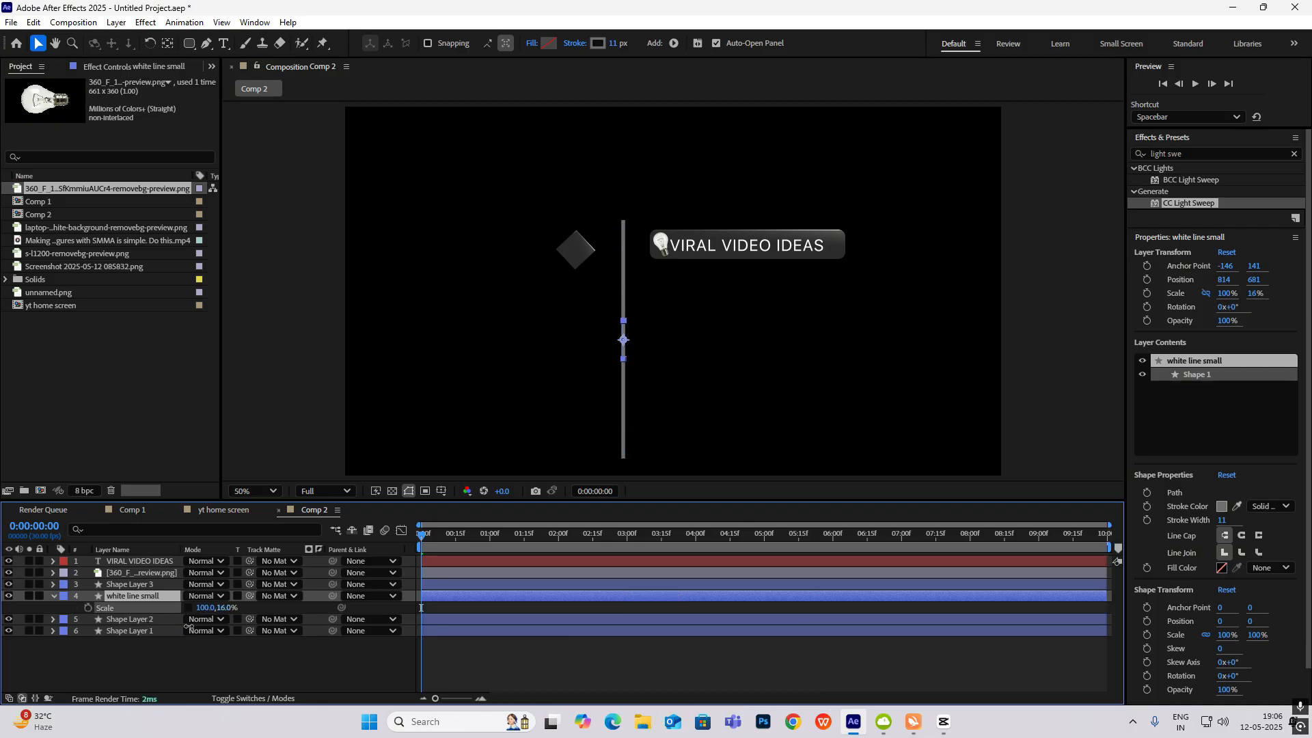
left_click(598, 43)
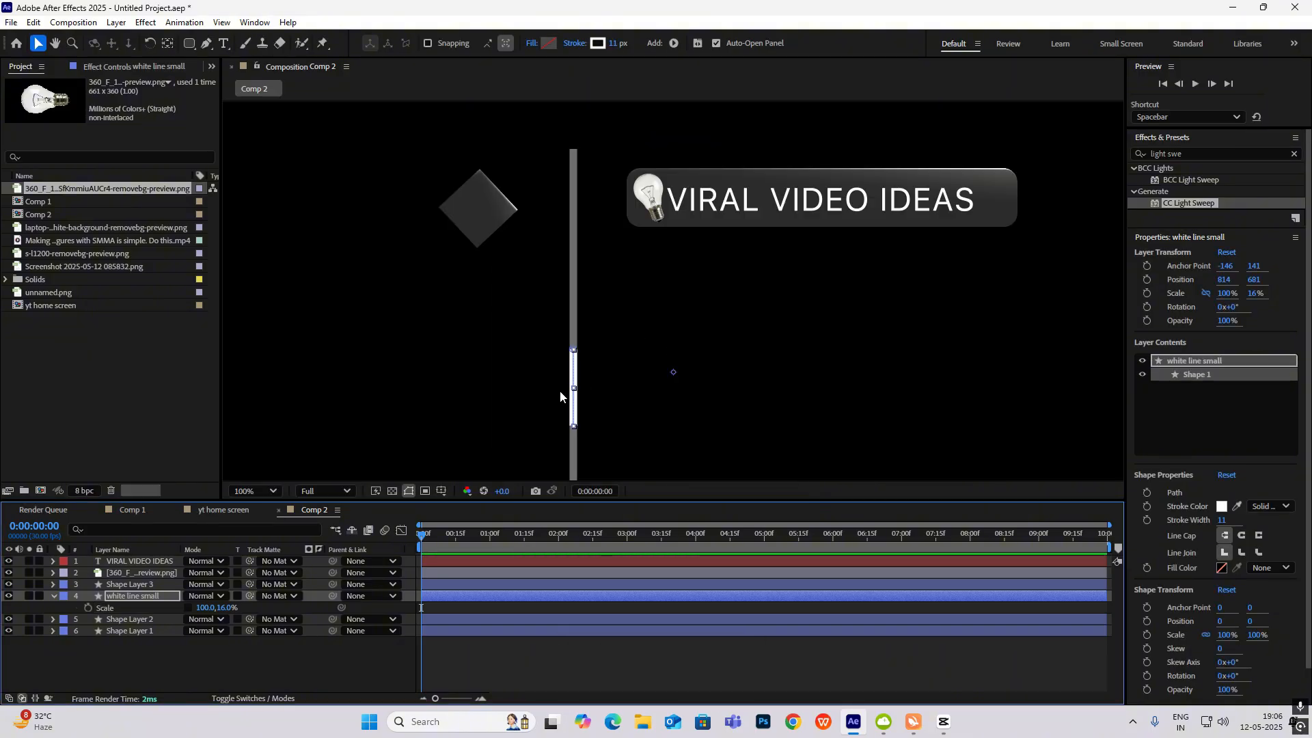
Move the short white line up the grey line to position 814, 425, level with the diamond and the text bar.
left_click_drag(574, 390, 570, 311)
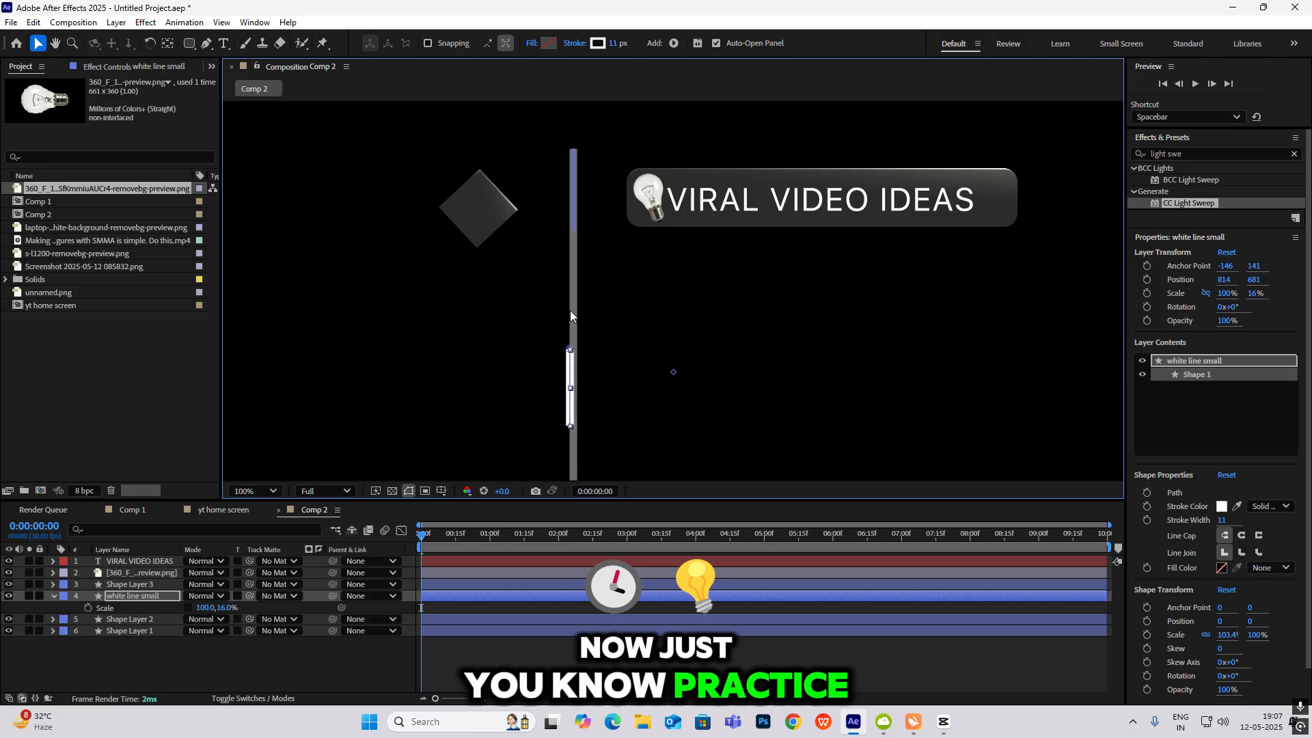
key("ctrl+z")
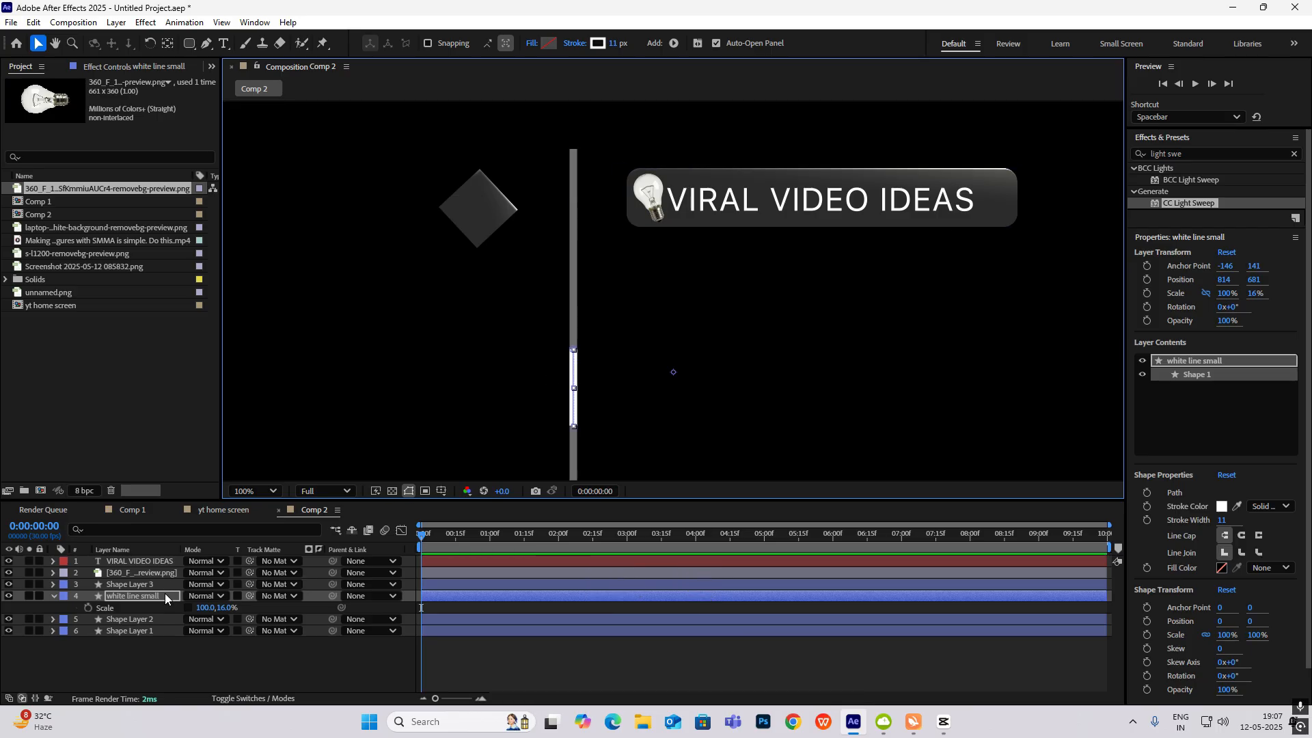
left_click_drag(212, 611, 110, 583)
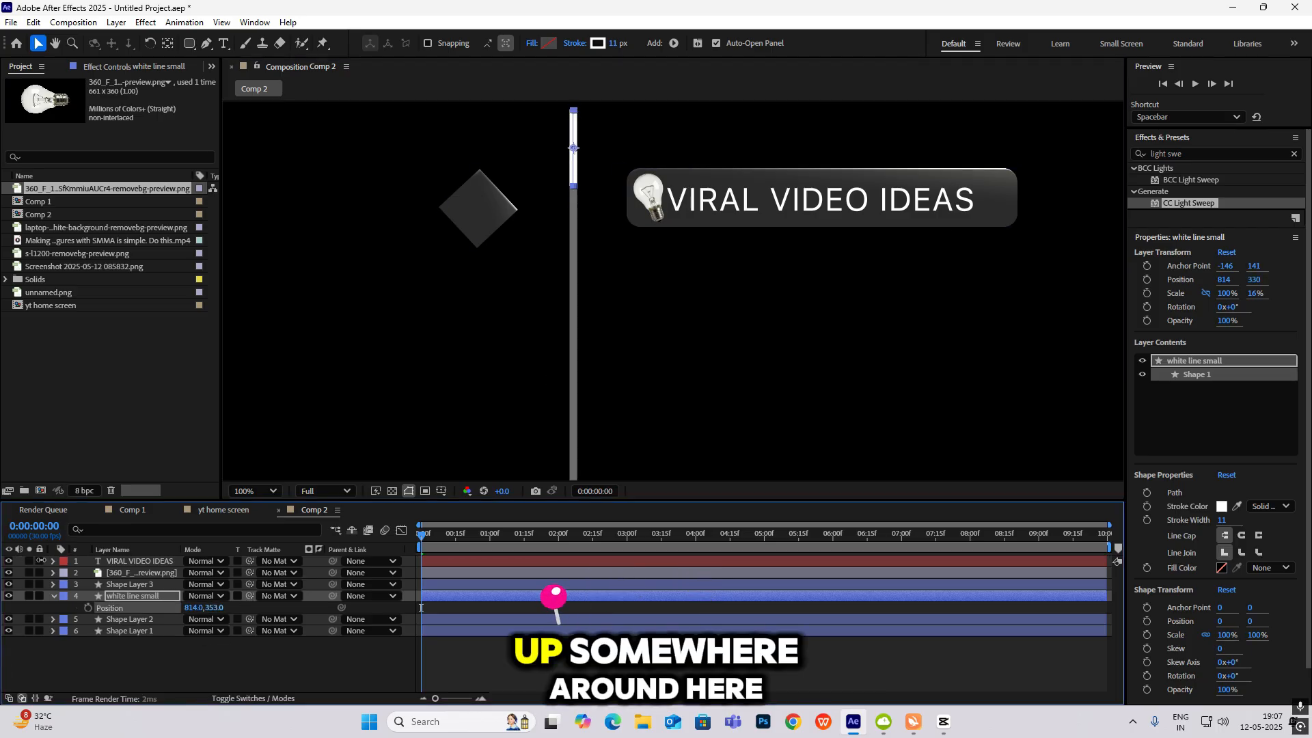
left_click_drag(41, 560, 77, 570)
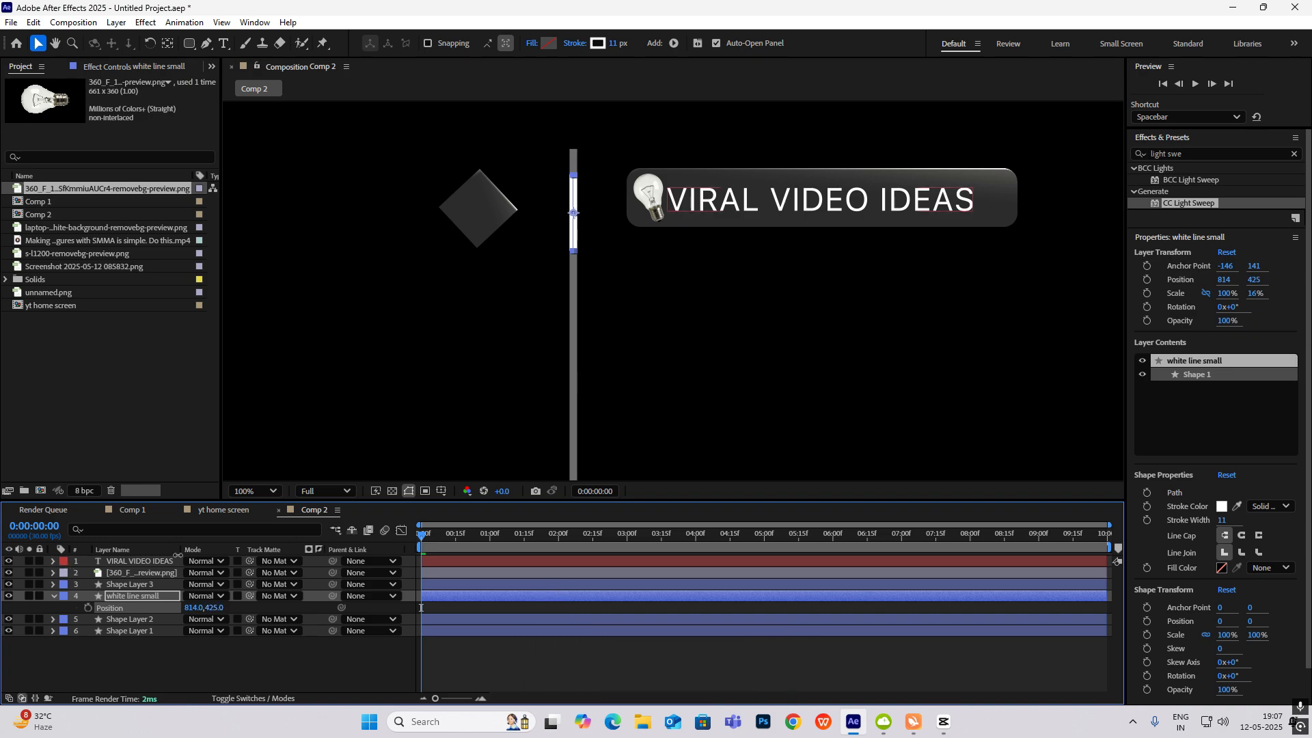
scroll(641, 284, "down", 1)
left_click(776, 347)
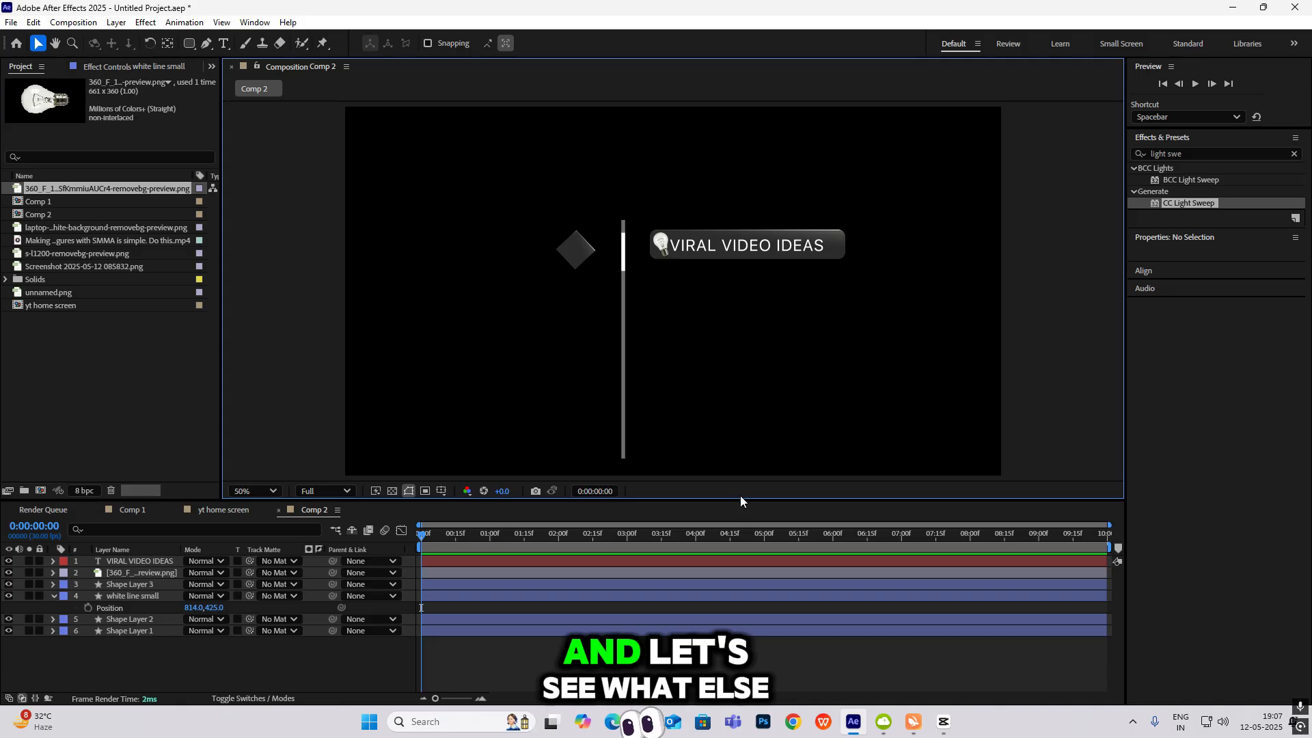
Check the bar animation in the CapCut reference, return to After Effects, and center the rounded bar layer's anchor point on its shape.
left_click(943, 722)
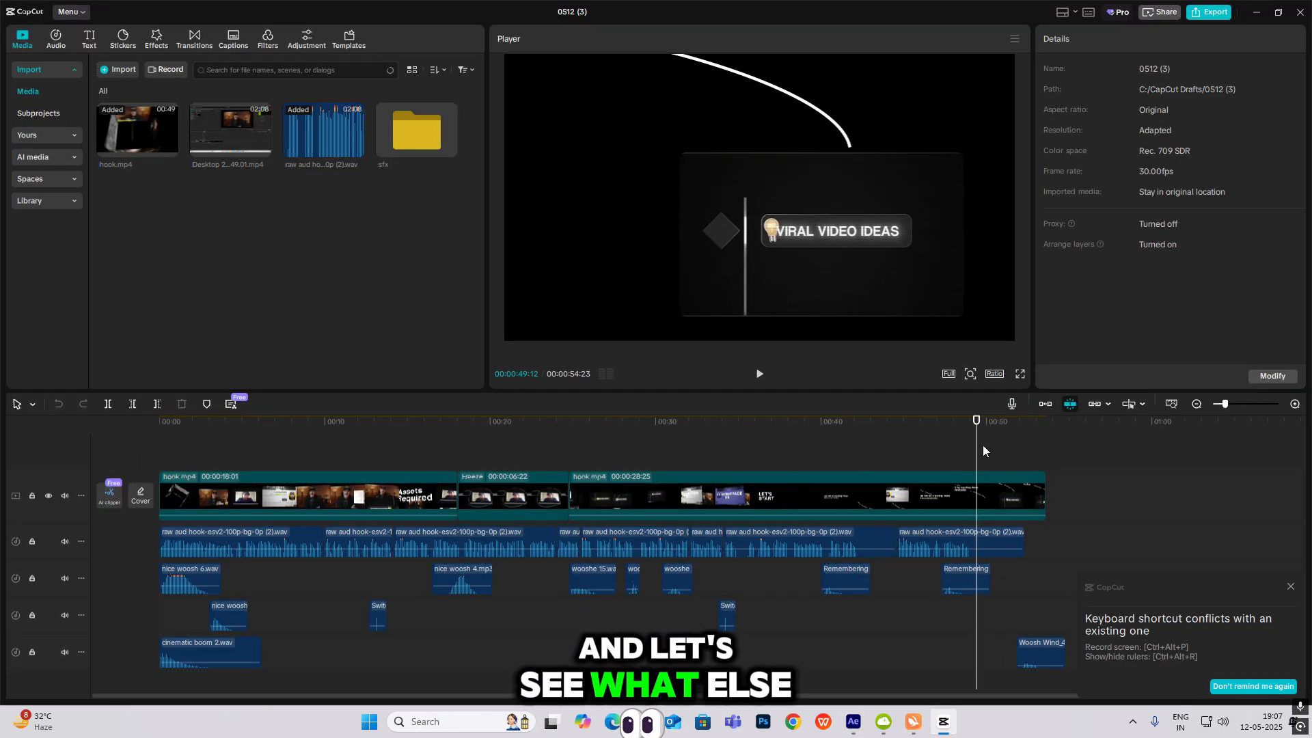
mouse_move(976, 452)
left_mouse_down()
mouse_move(958, 453)
mouse_move(997, 465)
mouse_move(1003, 454)
mouse_move(966, 455)
mouse_move(986, 459)
left_mouse_up()
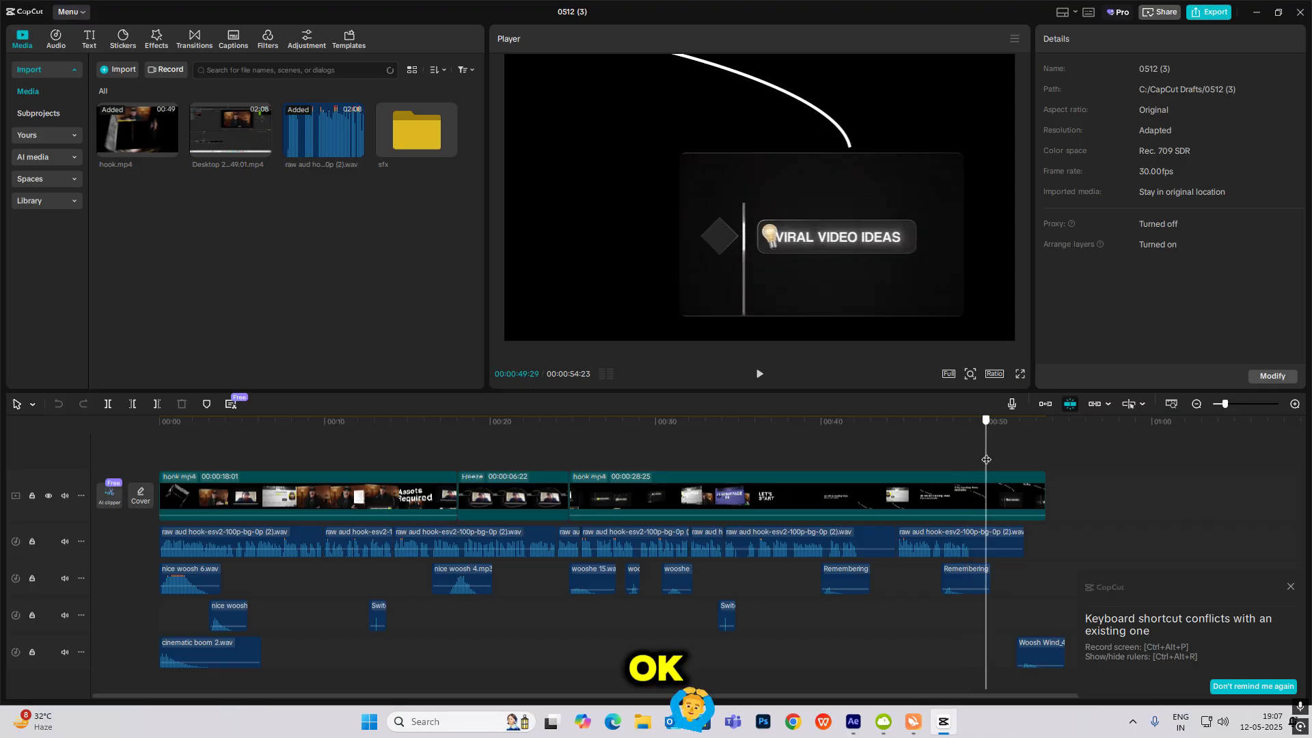
left_click(945, 721)
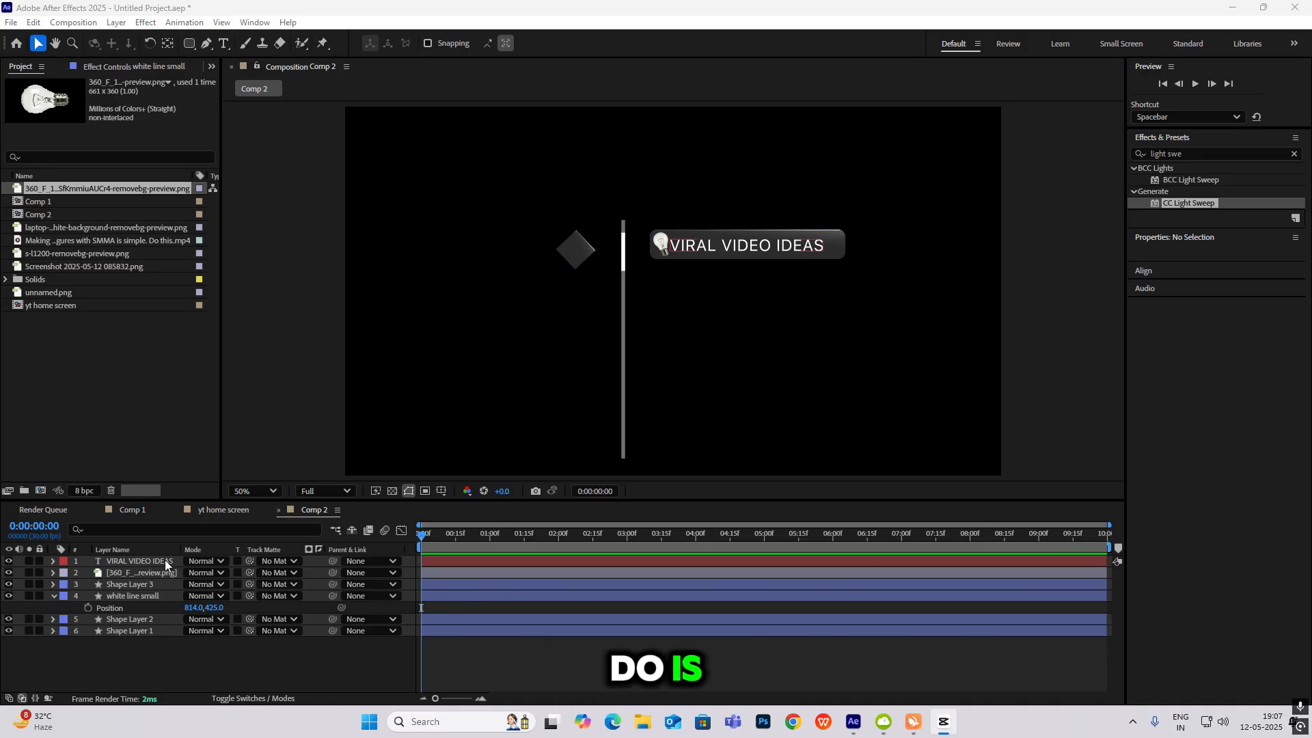
left_click(140, 619)
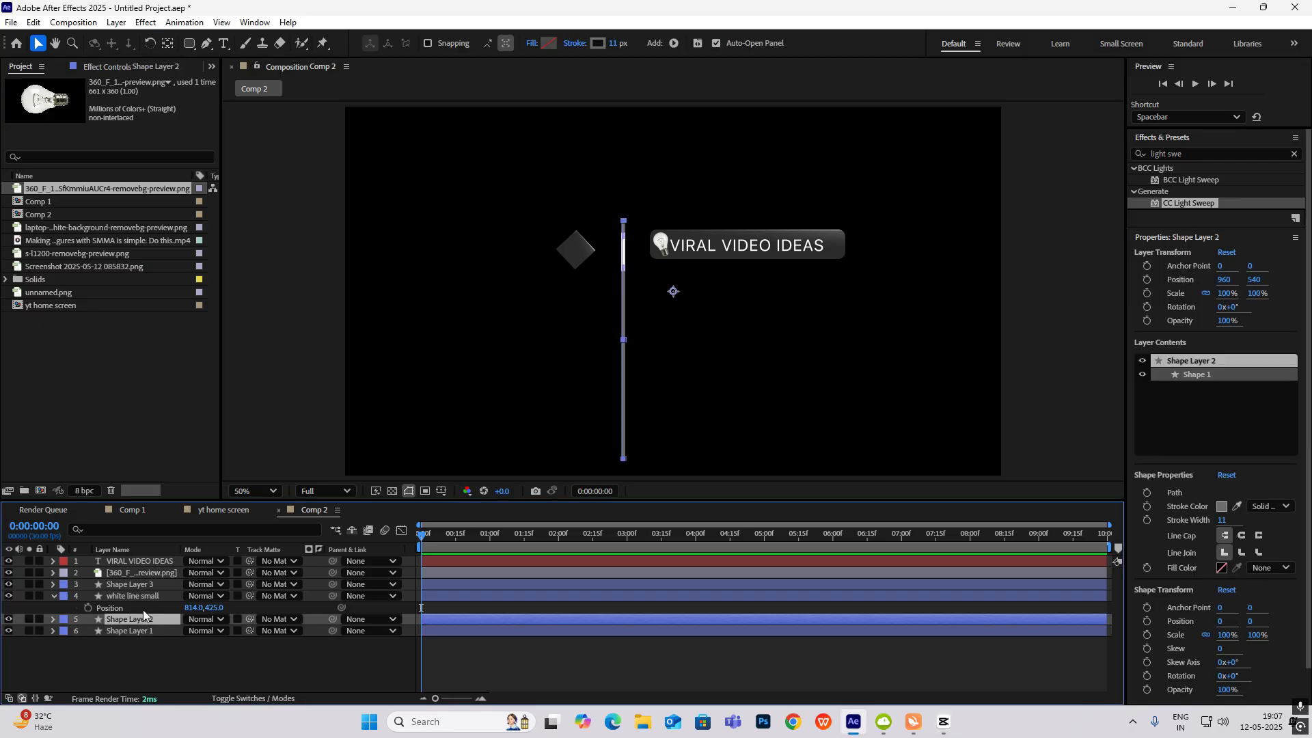
left_click(142, 596)
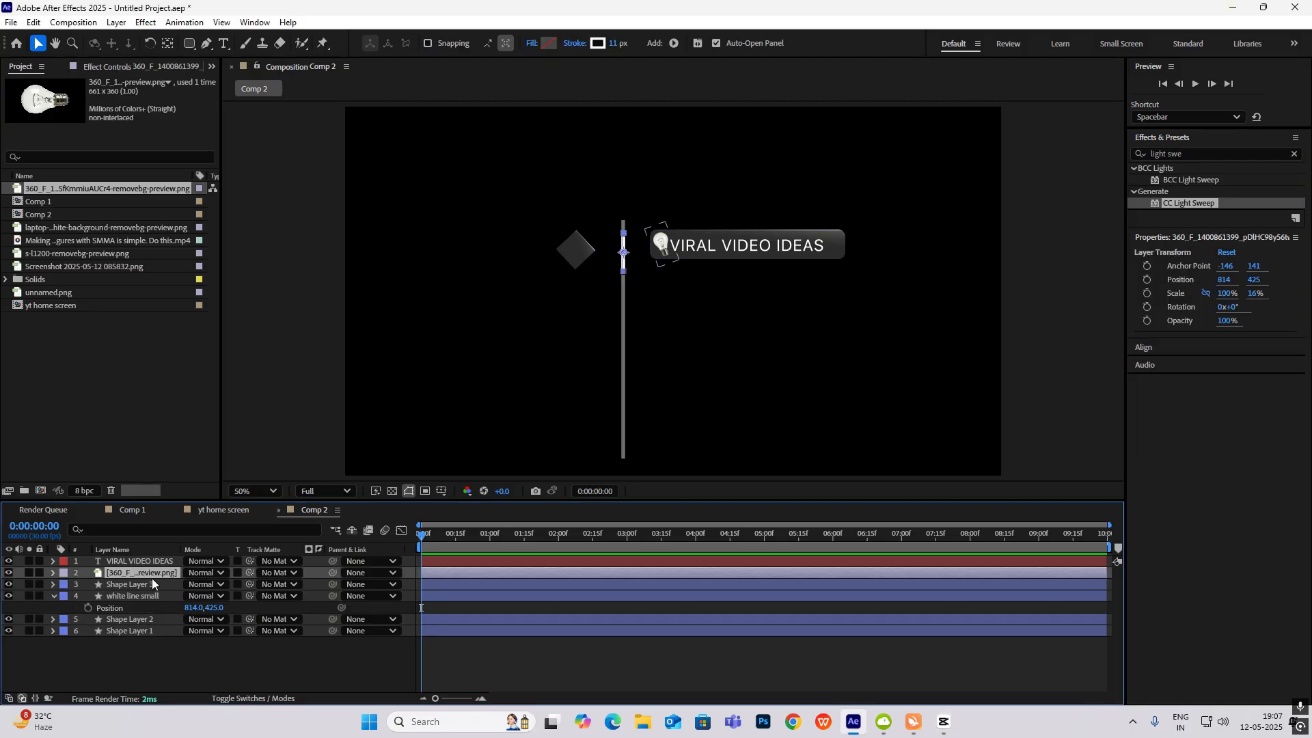
left_click(152, 576)
left_click(140, 585)
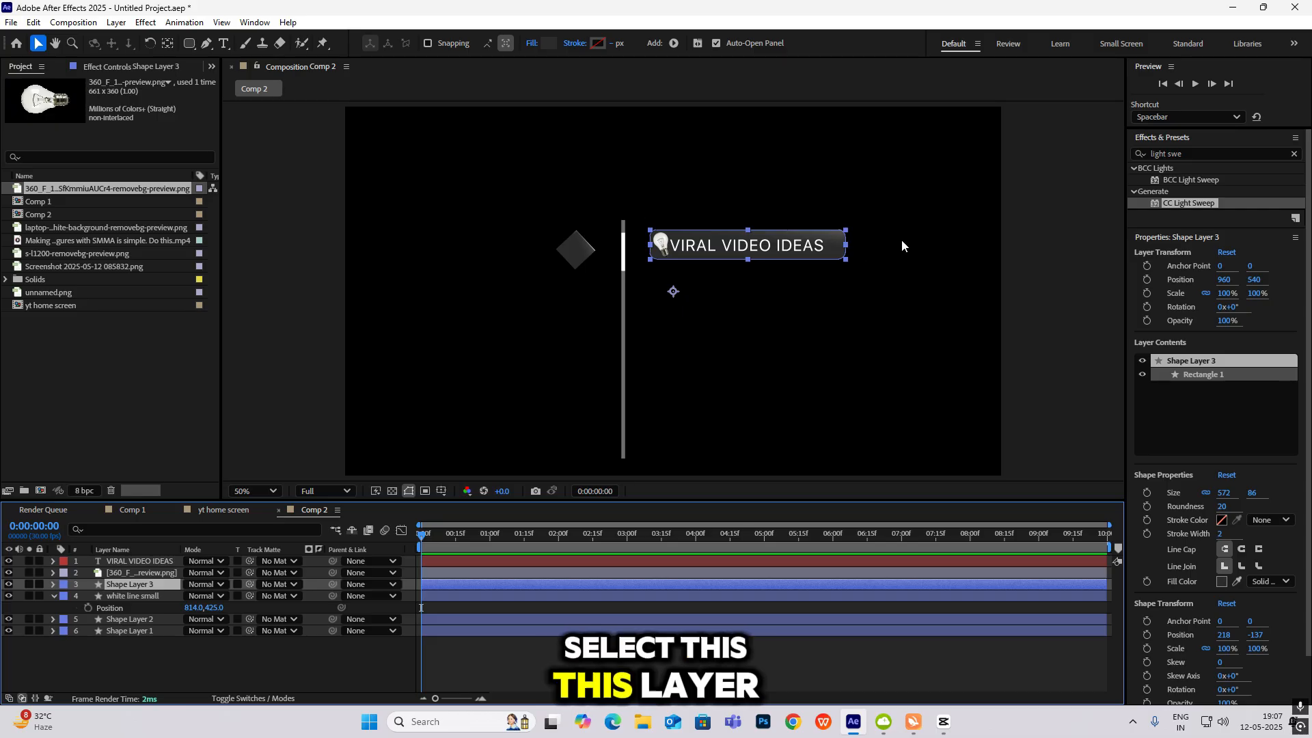
key("ctrl+alt+Home")
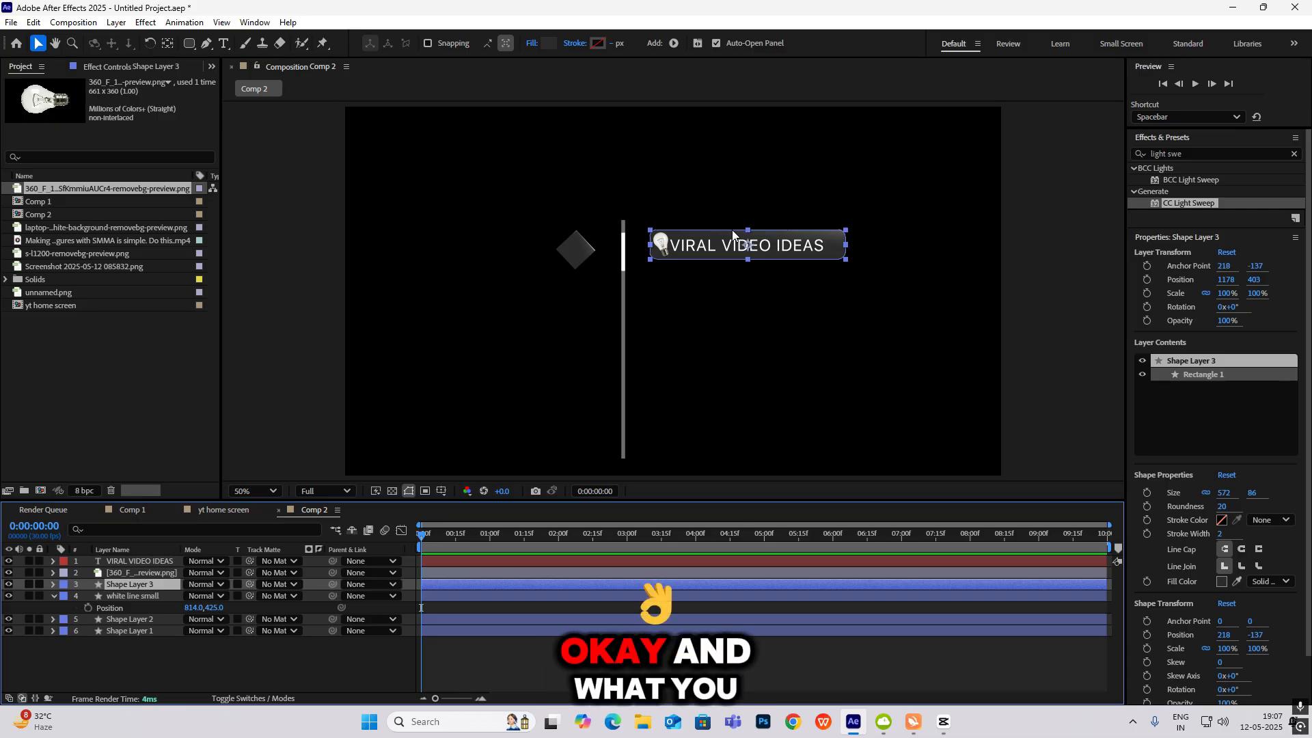
left_click(185, 660)
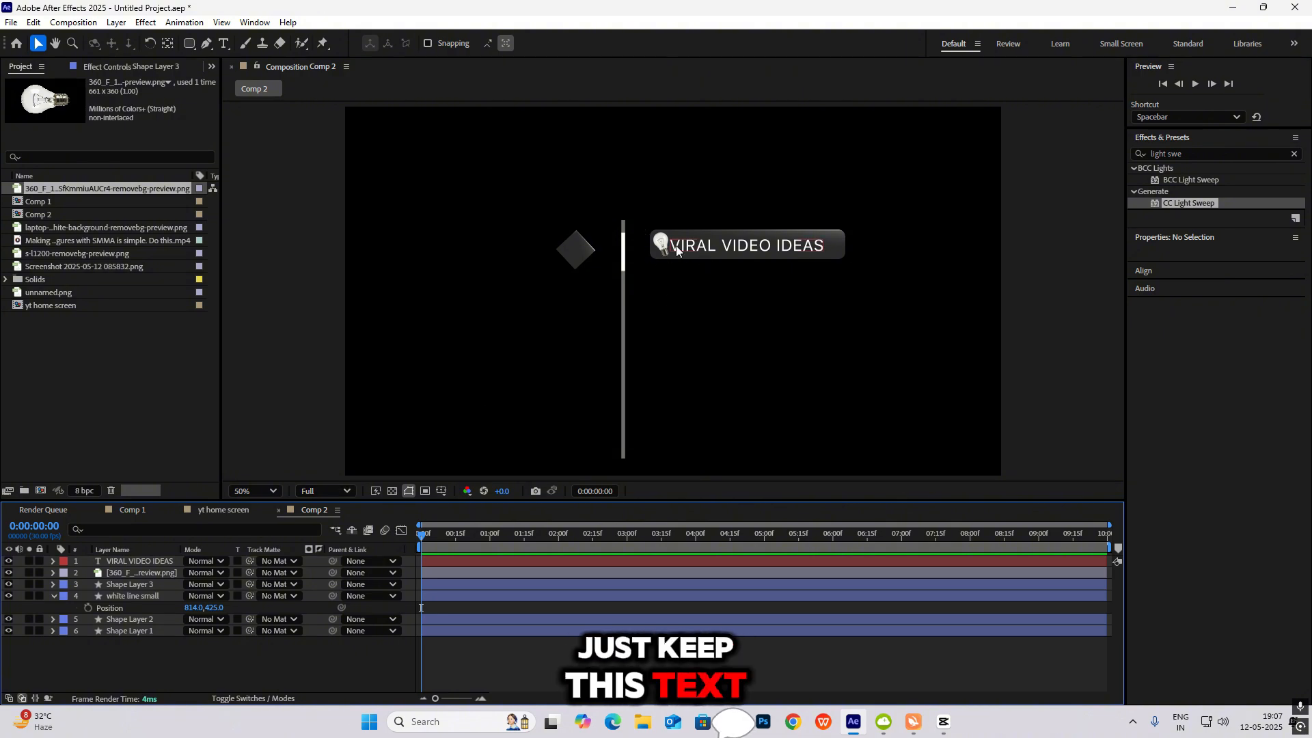
Set the rounded bar layer as track matte for the "VIRAL VIDEO IDEAS" text and the light bulb, keeping the bar itself visible.
left_click(136, 576)
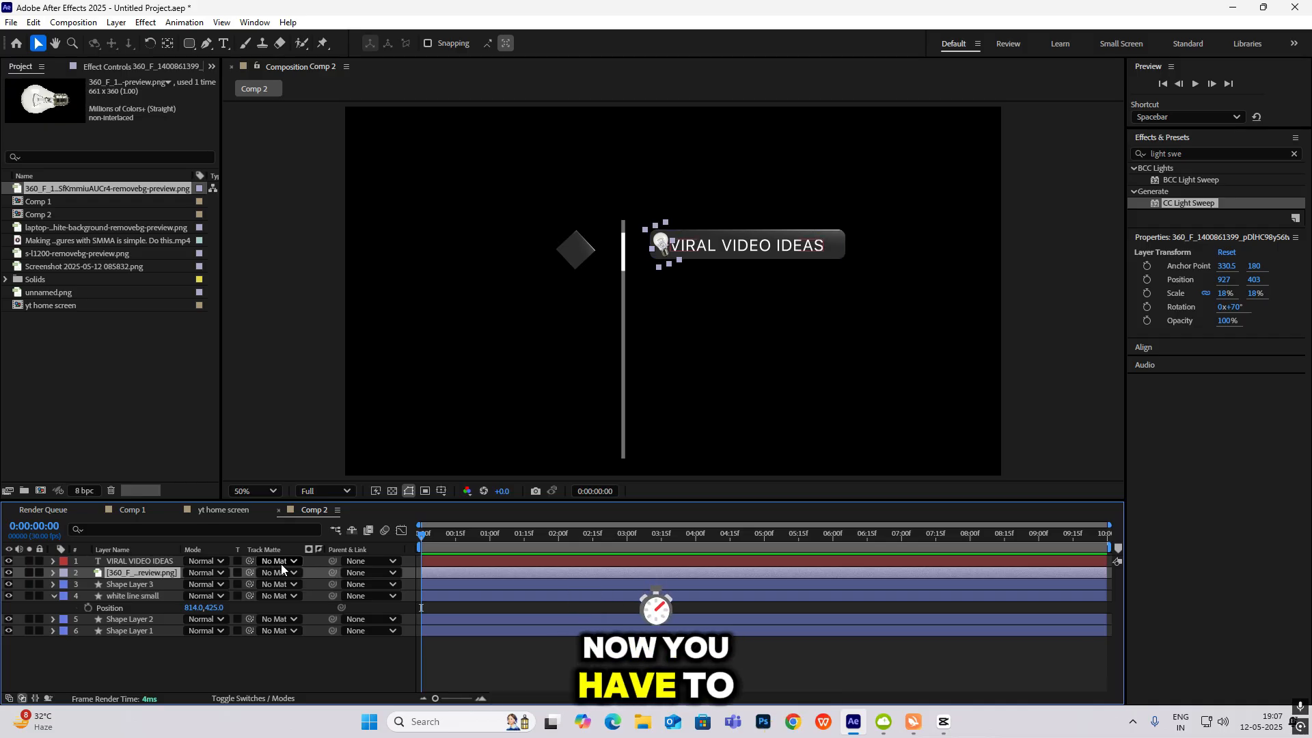
left_click(146, 563)
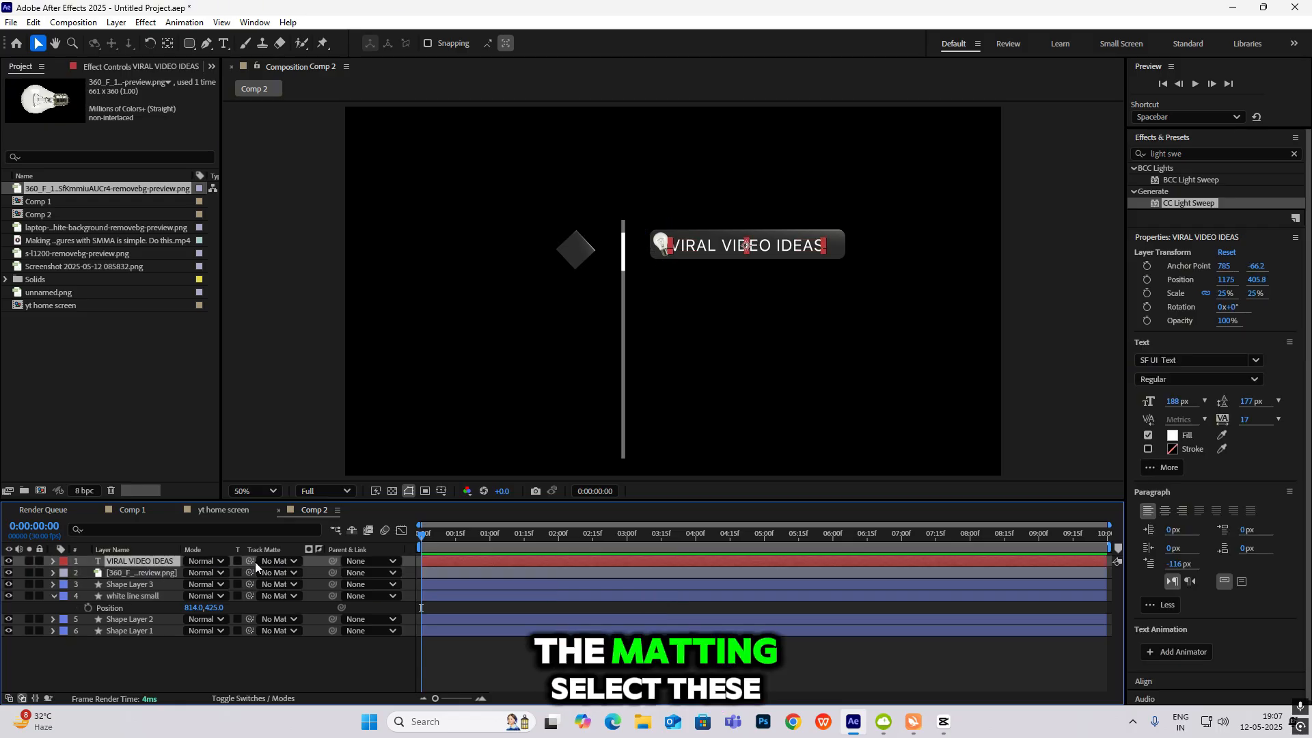
left_click(158, 576, "ctrl")
left_click_drag(250, 563, 149, 588)
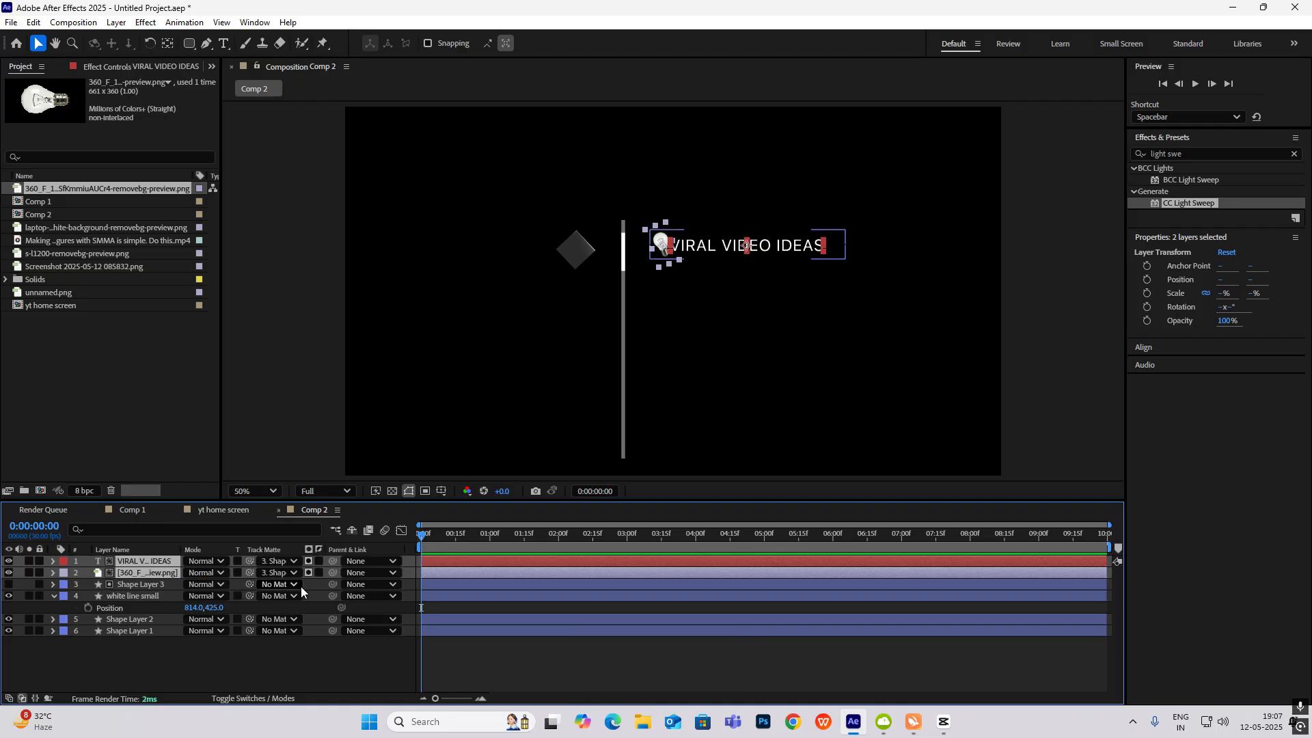
left_click(8, 584)
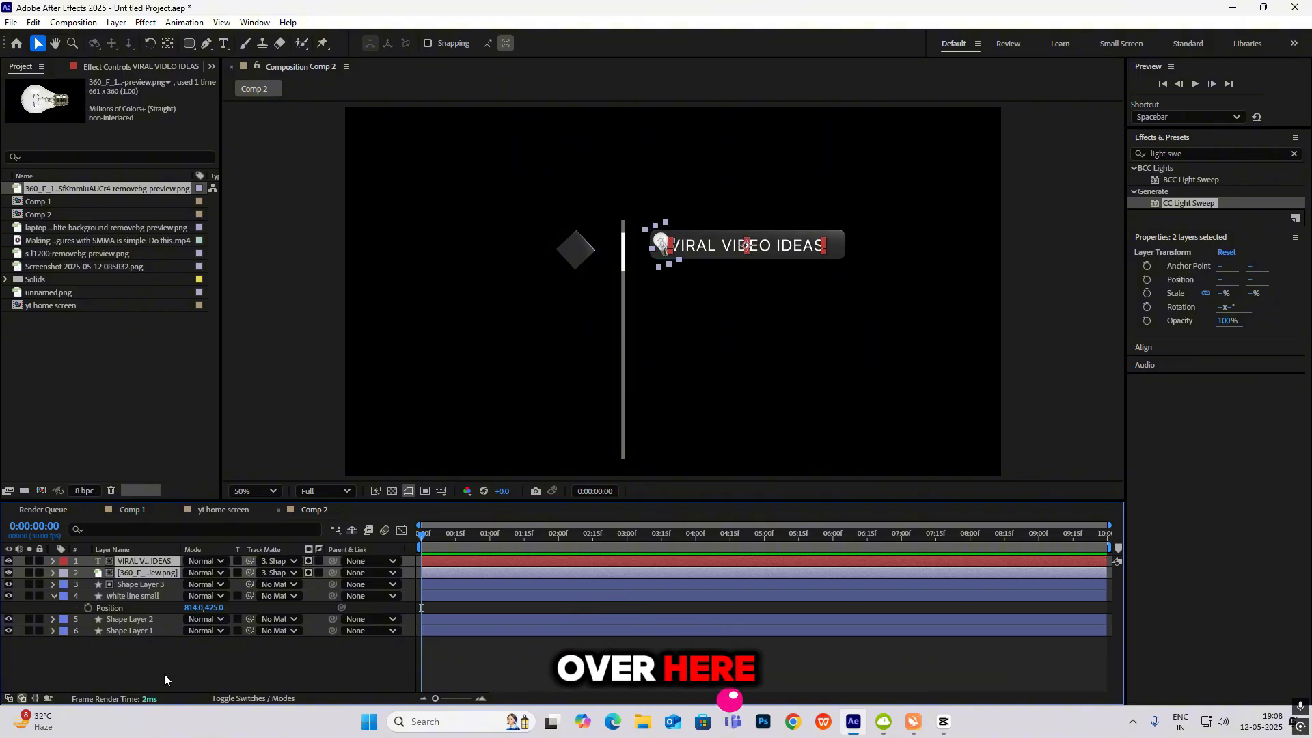
left_click(164, 673)
Test the track matte by scaling the rounded bar down to 13%, and undo the scaling.
left_click(154, 585)
key("s")
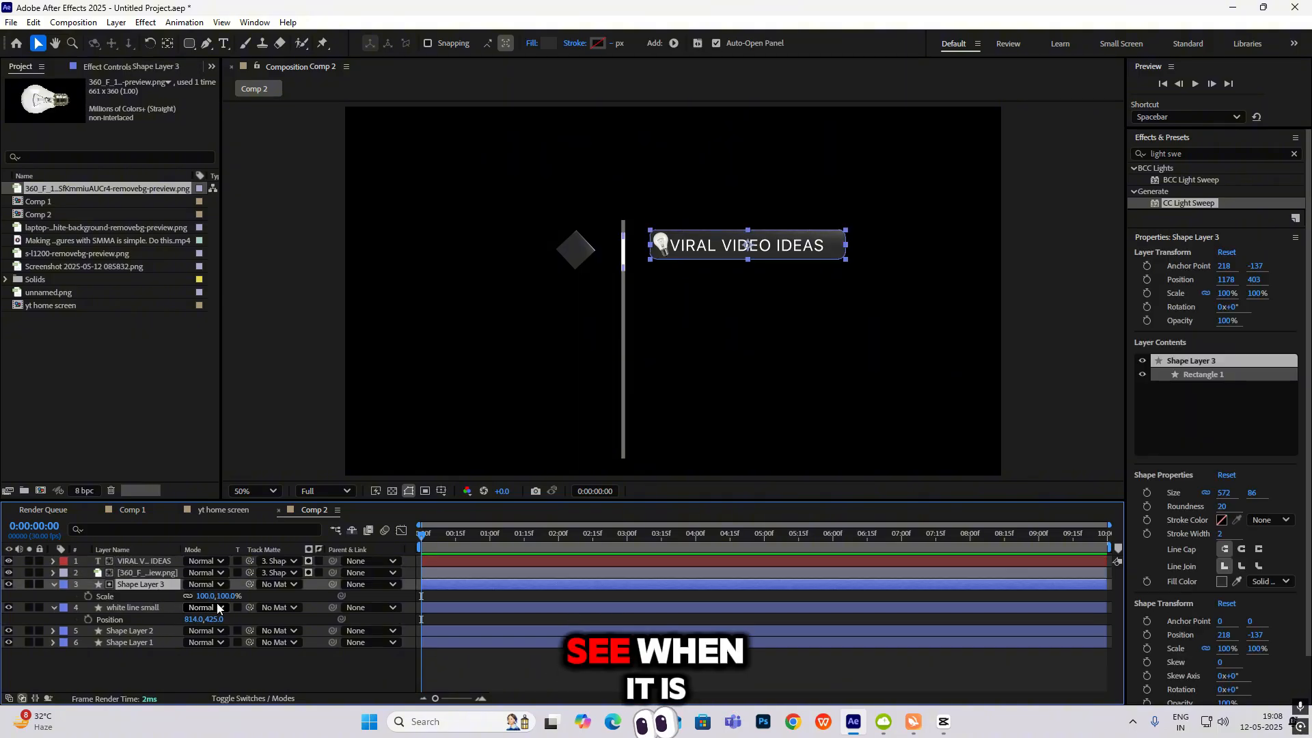
left_click_drag(205, 596, 189, 596)
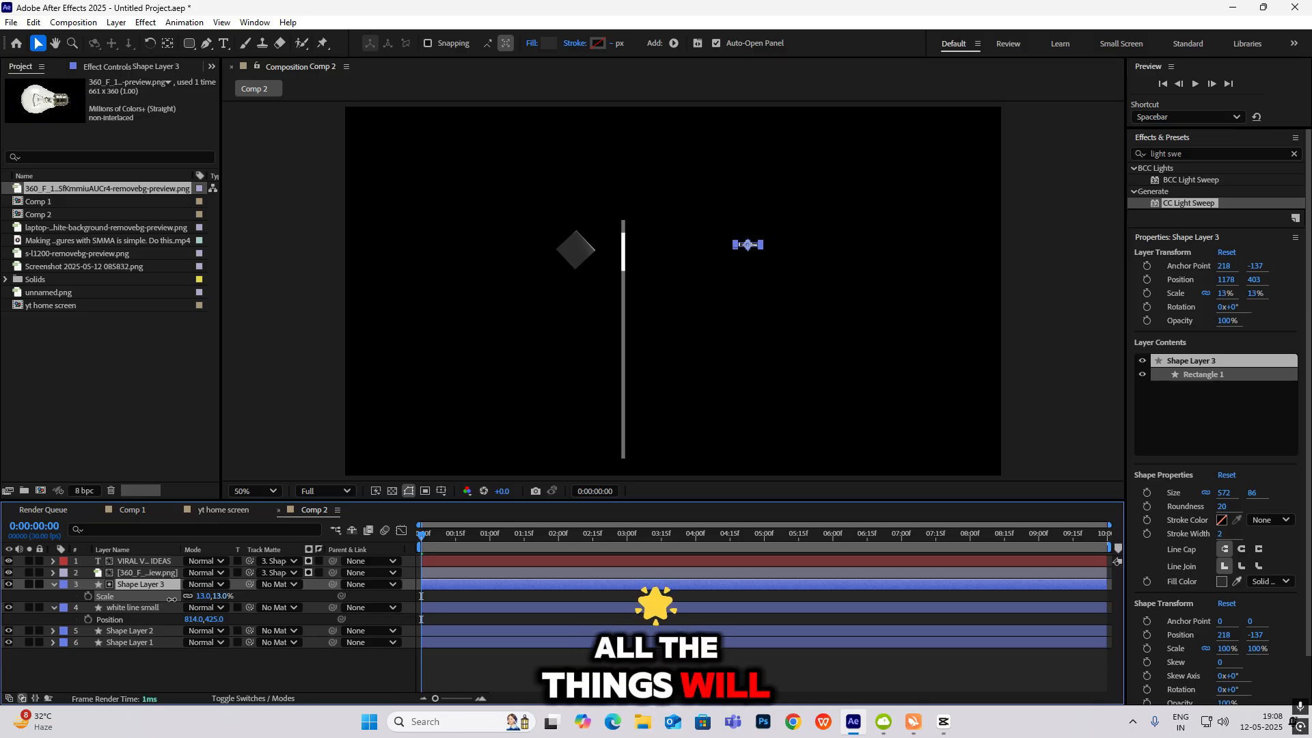
key("ctrl+z")
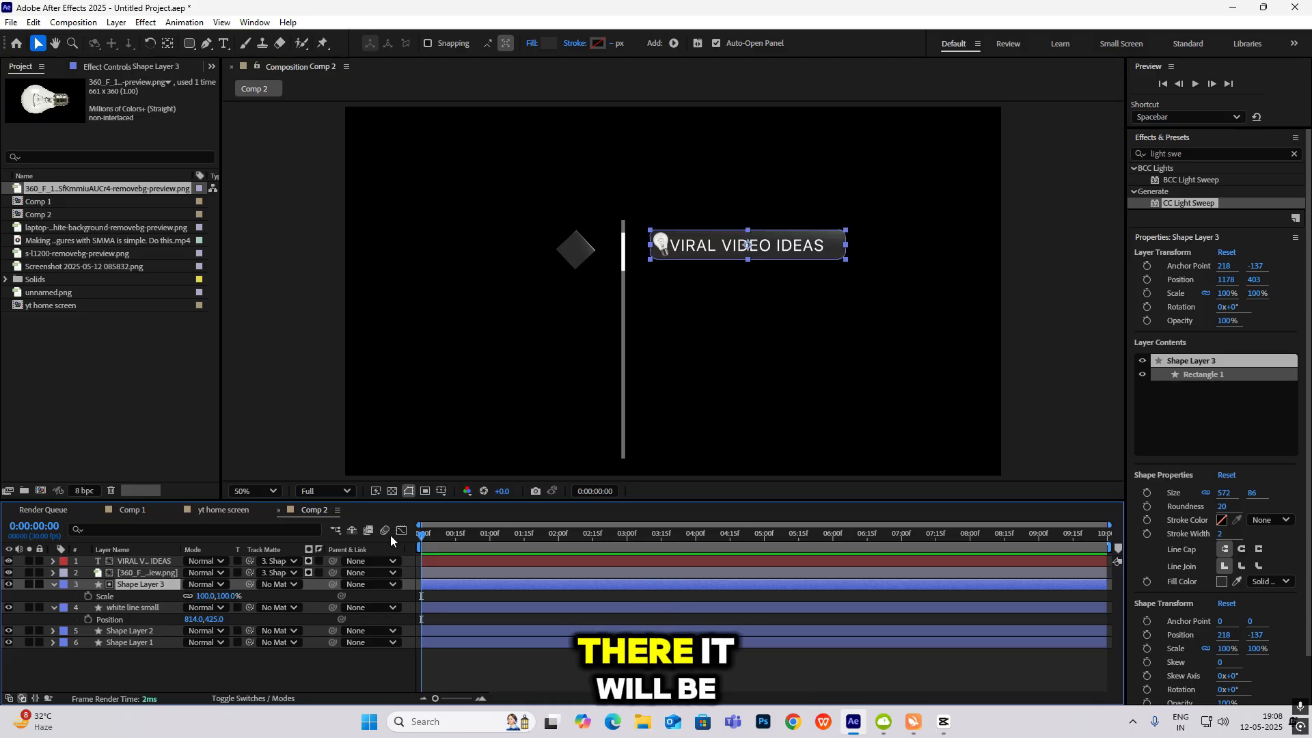
left_click(671, 414)
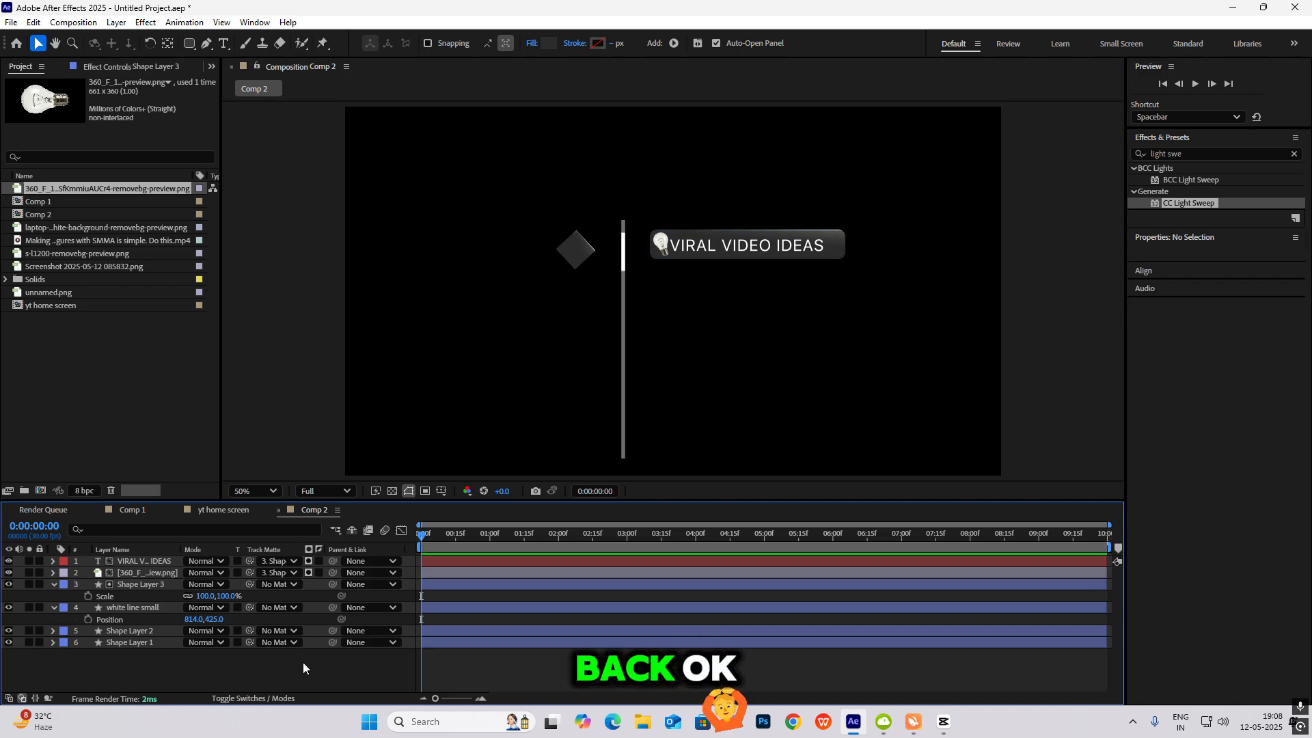
Check the text's look in the CapCut reference, search the effects for "deep glow", and give the "VIRAL VIDEO IDEAS" text a Glow with radius 41.
left_click(943, 721)
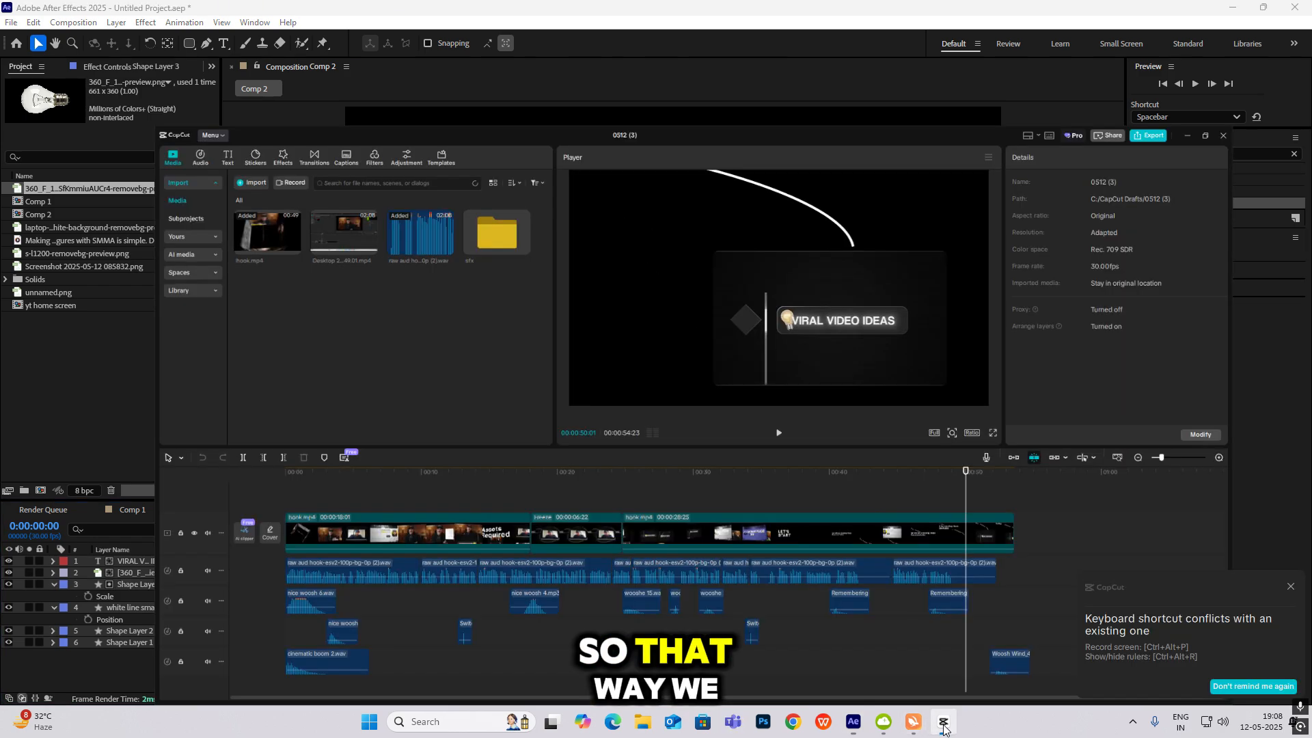
mouse_move(987, 461)
left_mouse_down()
mouse_move(957, 465)
mouse_move(984, 472)
left_mouse_up()
left_click(943, 721)
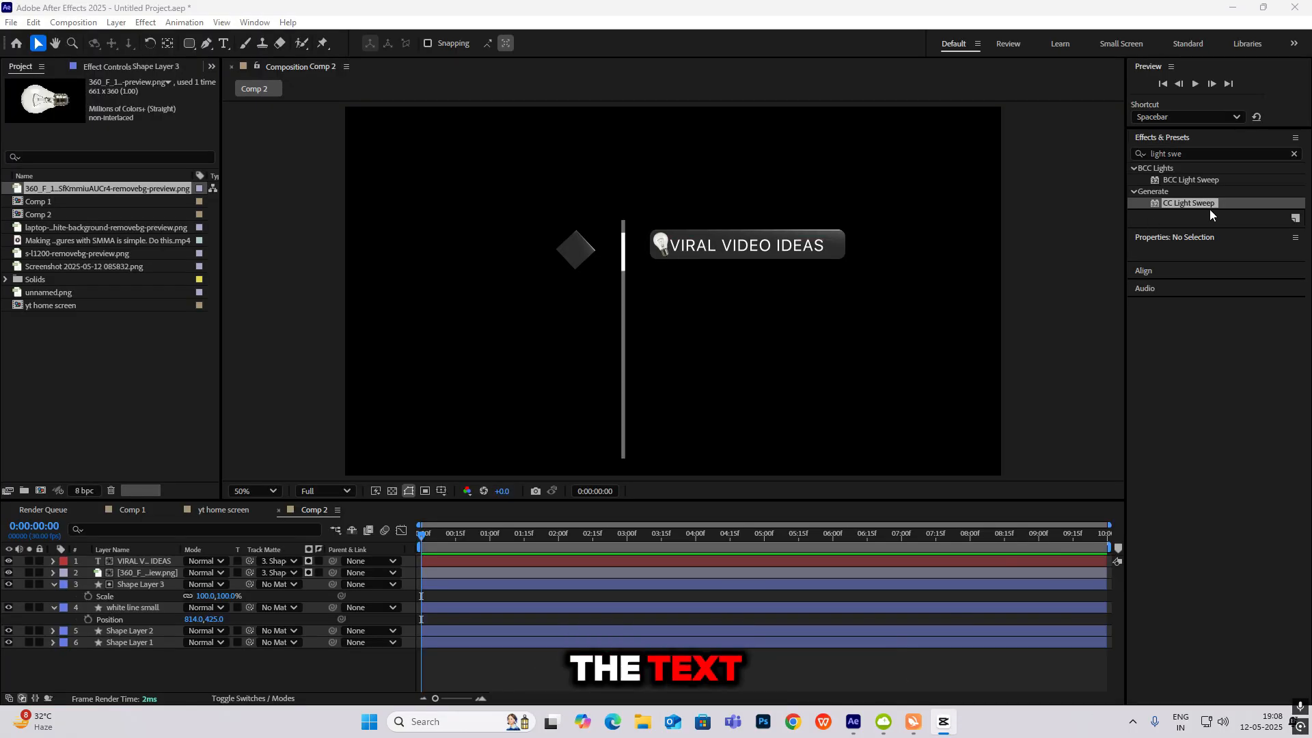
left_click_drag(1189, 154, 967, 153)
type("deep")
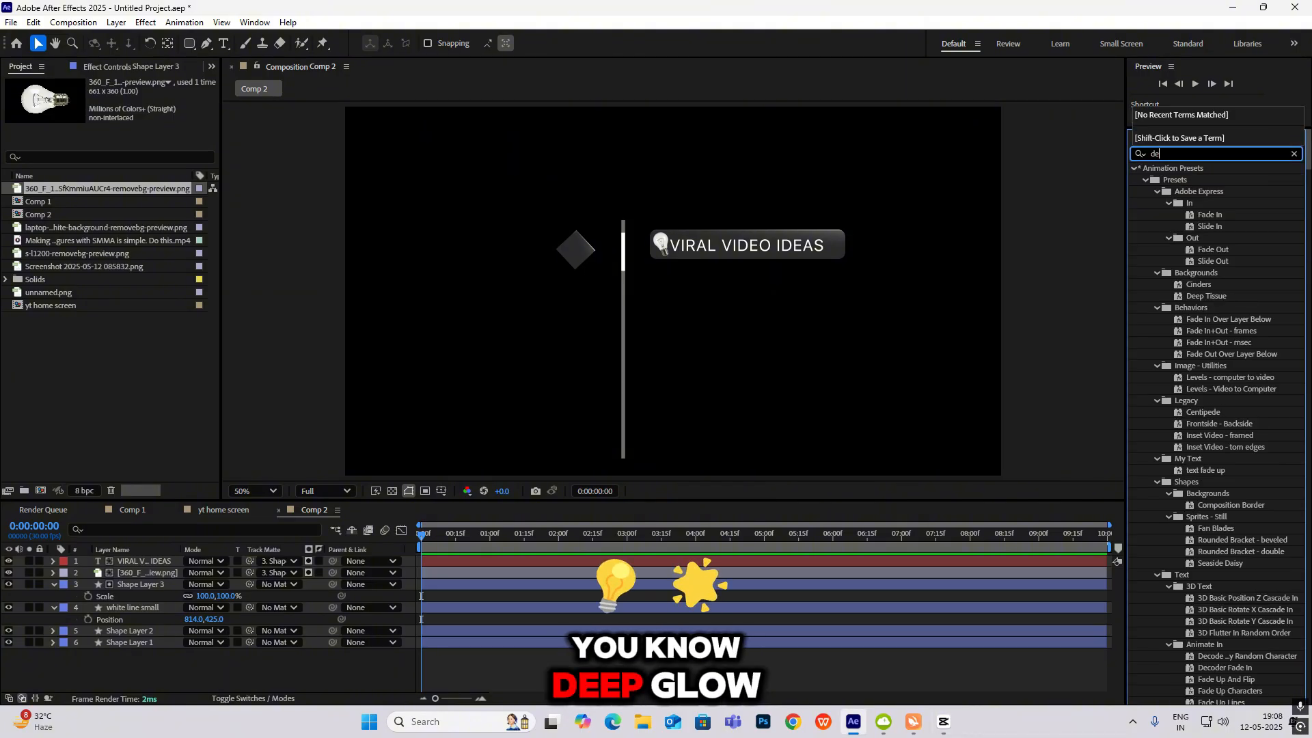
type(" glow")
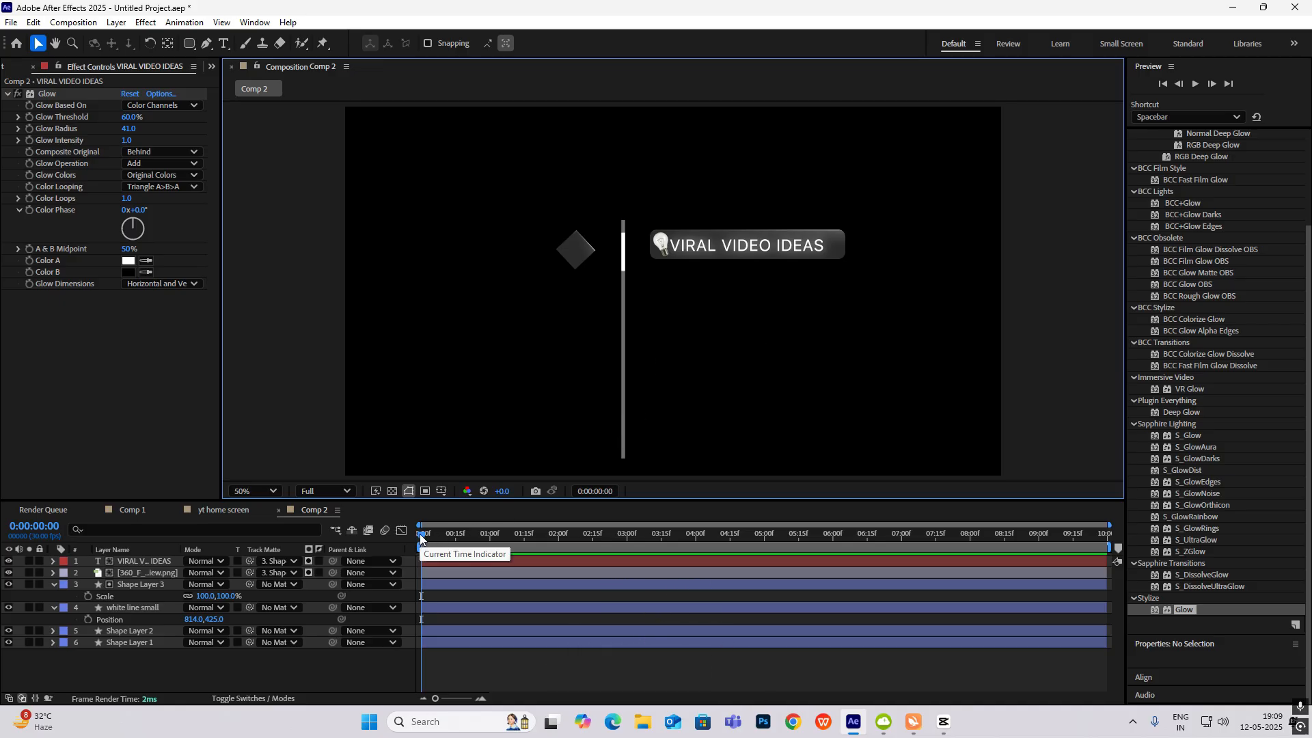
Go to frame 18, collapse the expanded layers and make three copies of the diamond's layer.
left_click_drag(420, 539, 462, 538)
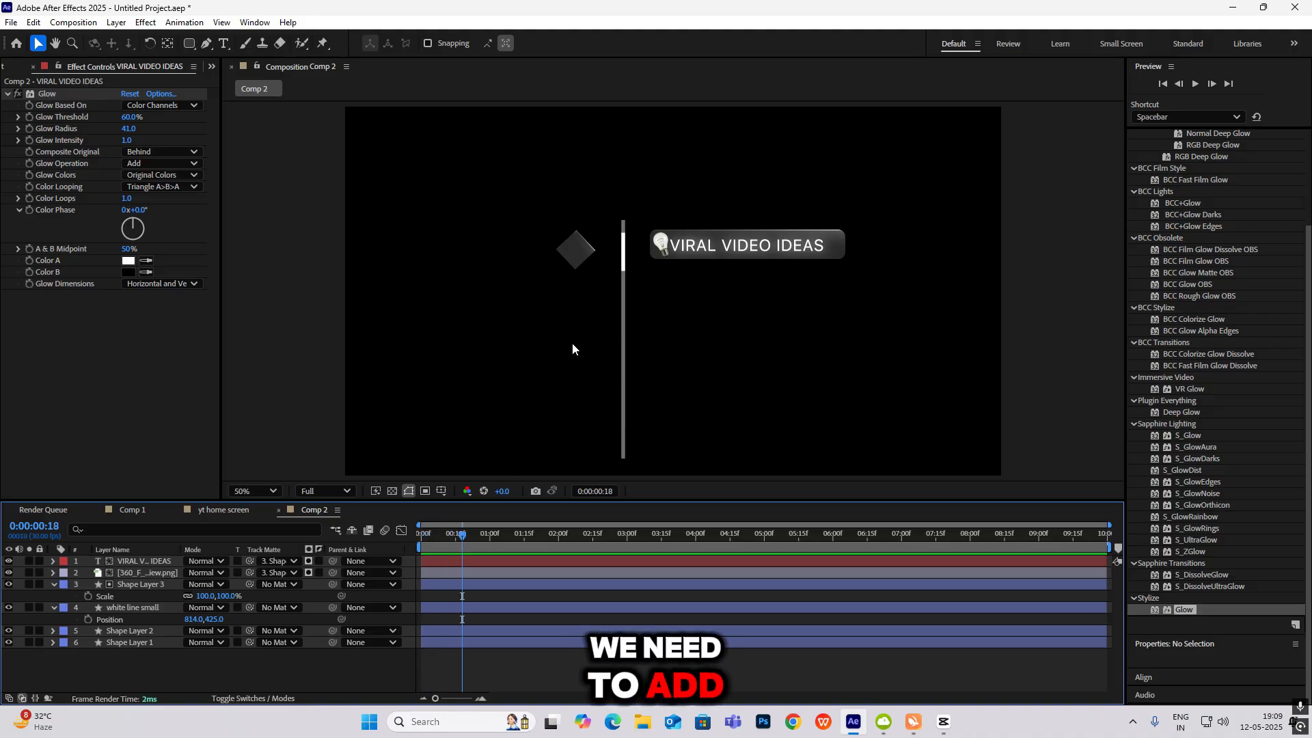
left_click(54, 585)
left_click(54, 596)
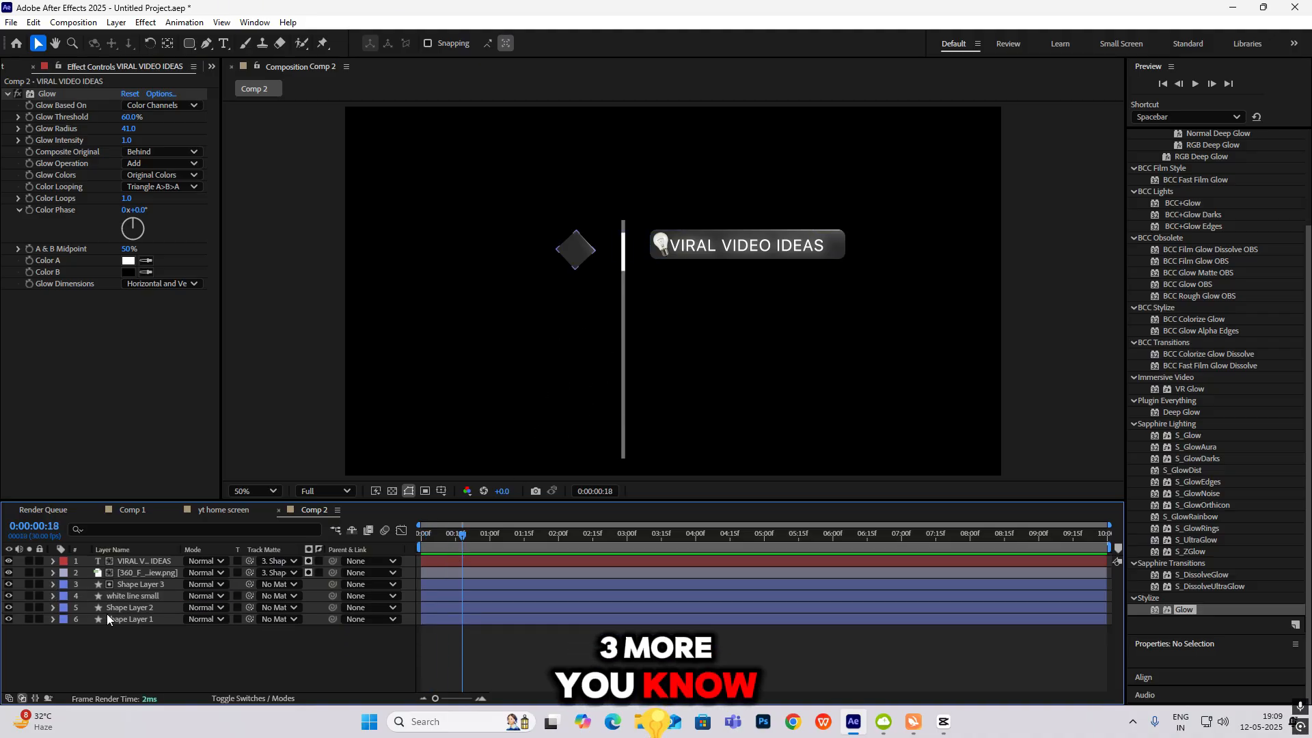
left_click(141, 619)
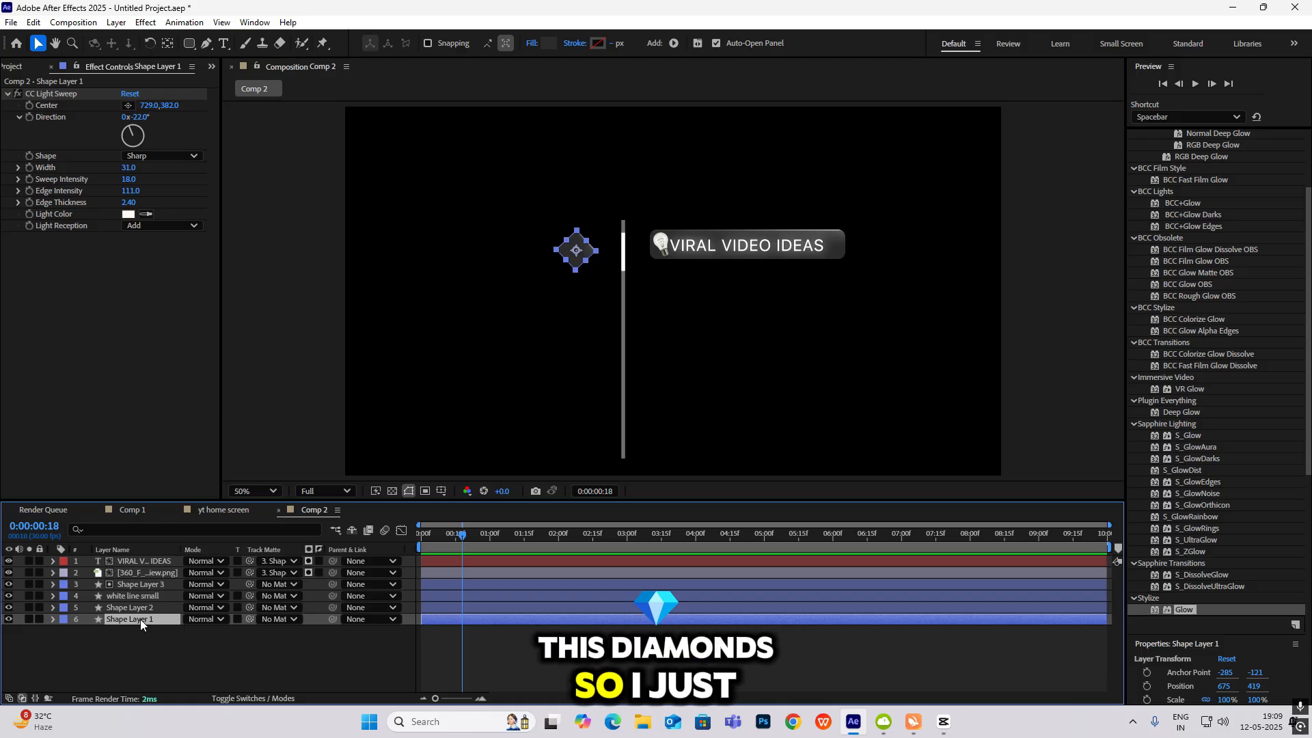
key("ctrl+d")
key("ctrl+d")
key("ctrl+d")
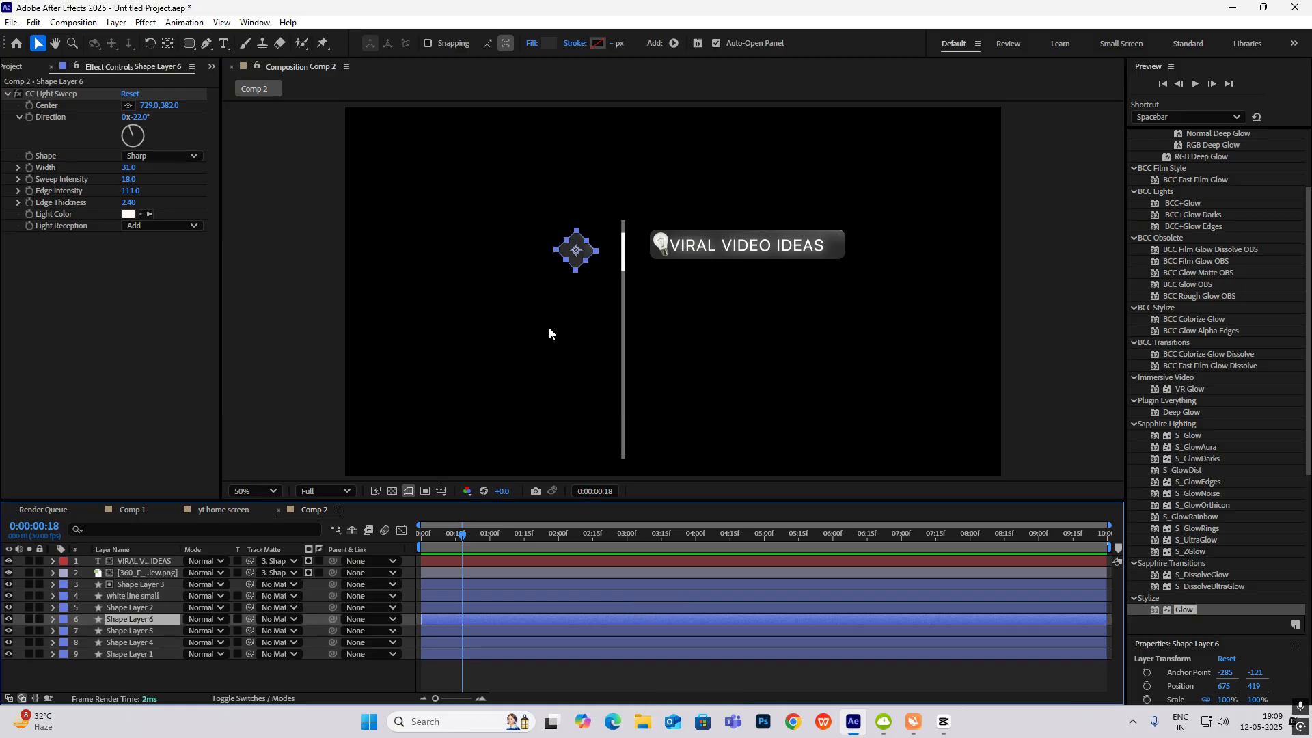
Scale the three diamond copies to 63% and spread them in a vertical column below the large diamond.
left_click(146, 643, "shift")
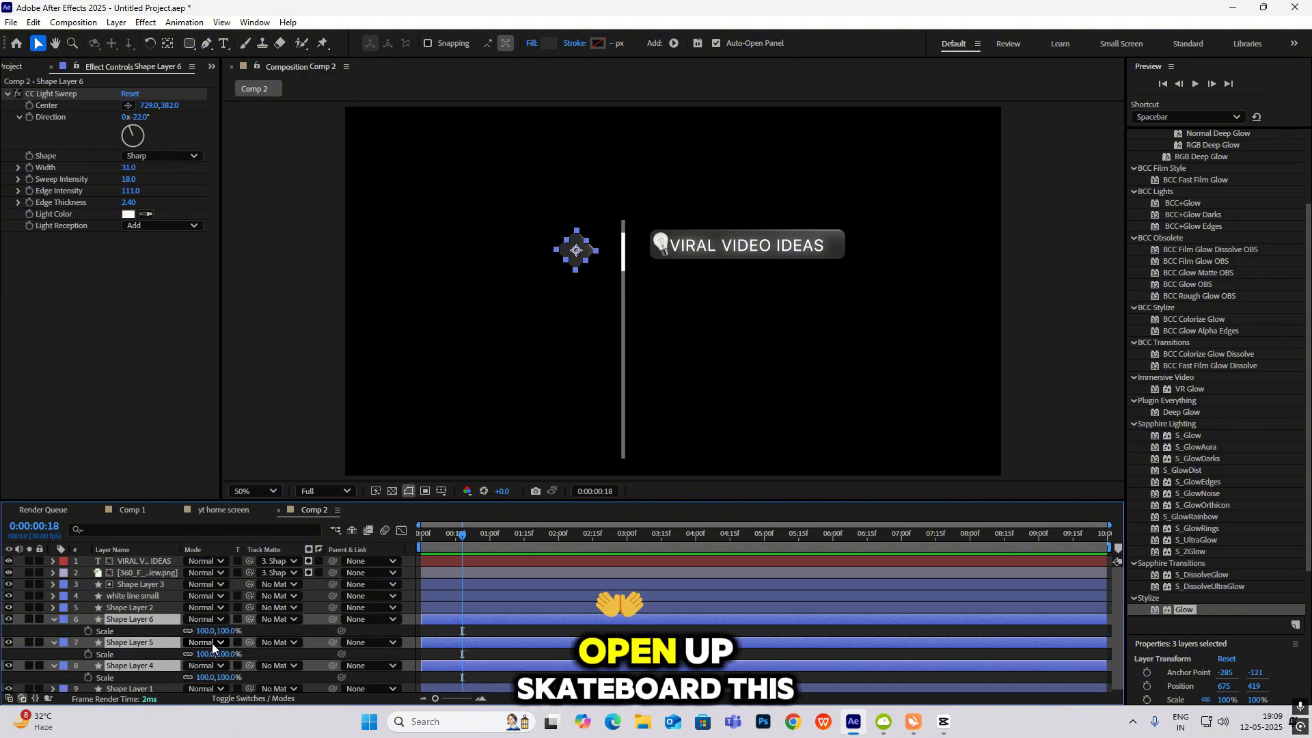
key("s")
left_click_drag(214, 631, 200, 632)
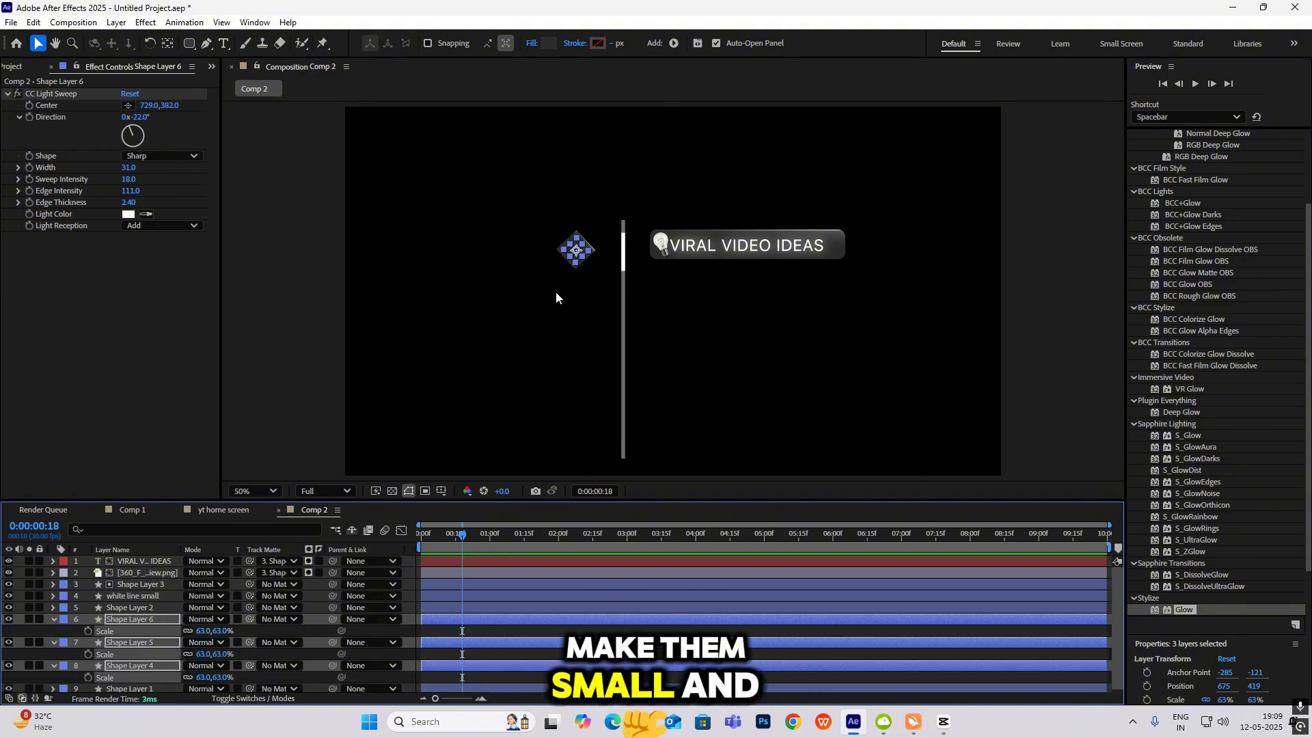
left_click_drag(576, 253, 576, 324)
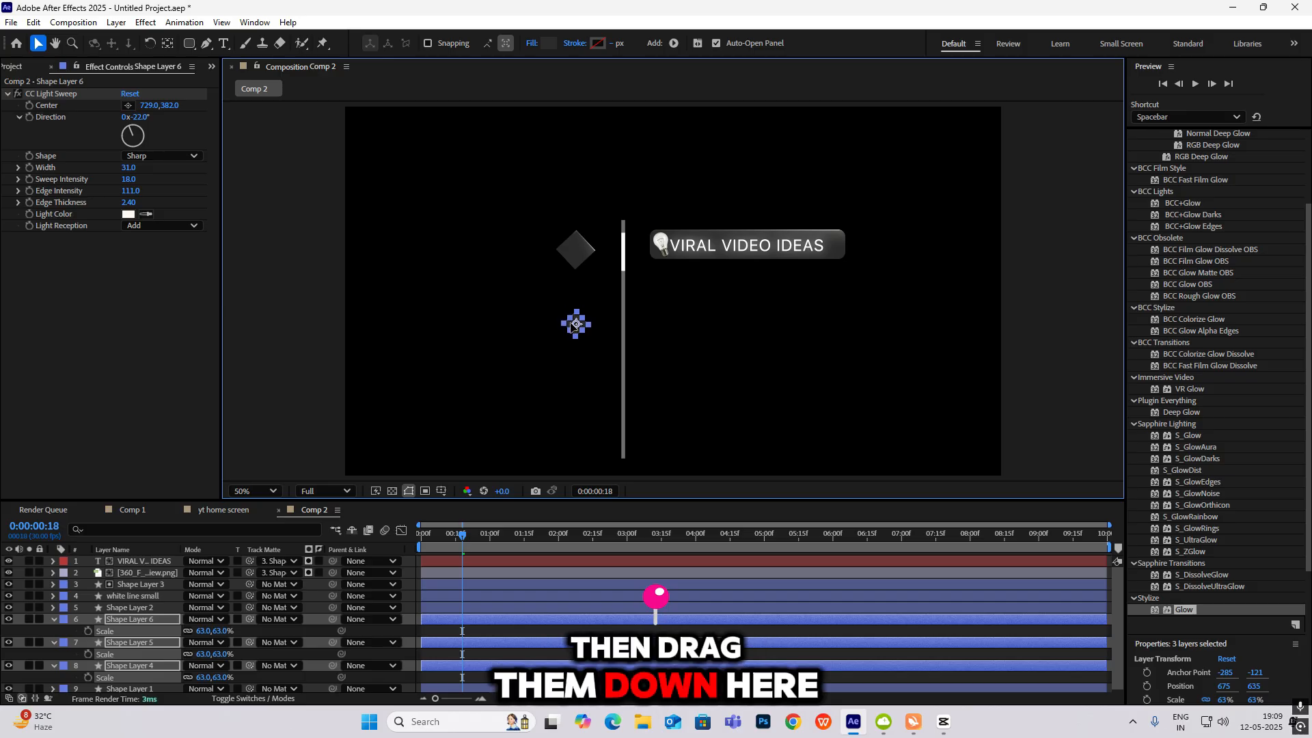
left_click(598, 390)
scroll(598, 391, "up", 1)
left_click_drag(552, 248, 552, 365)
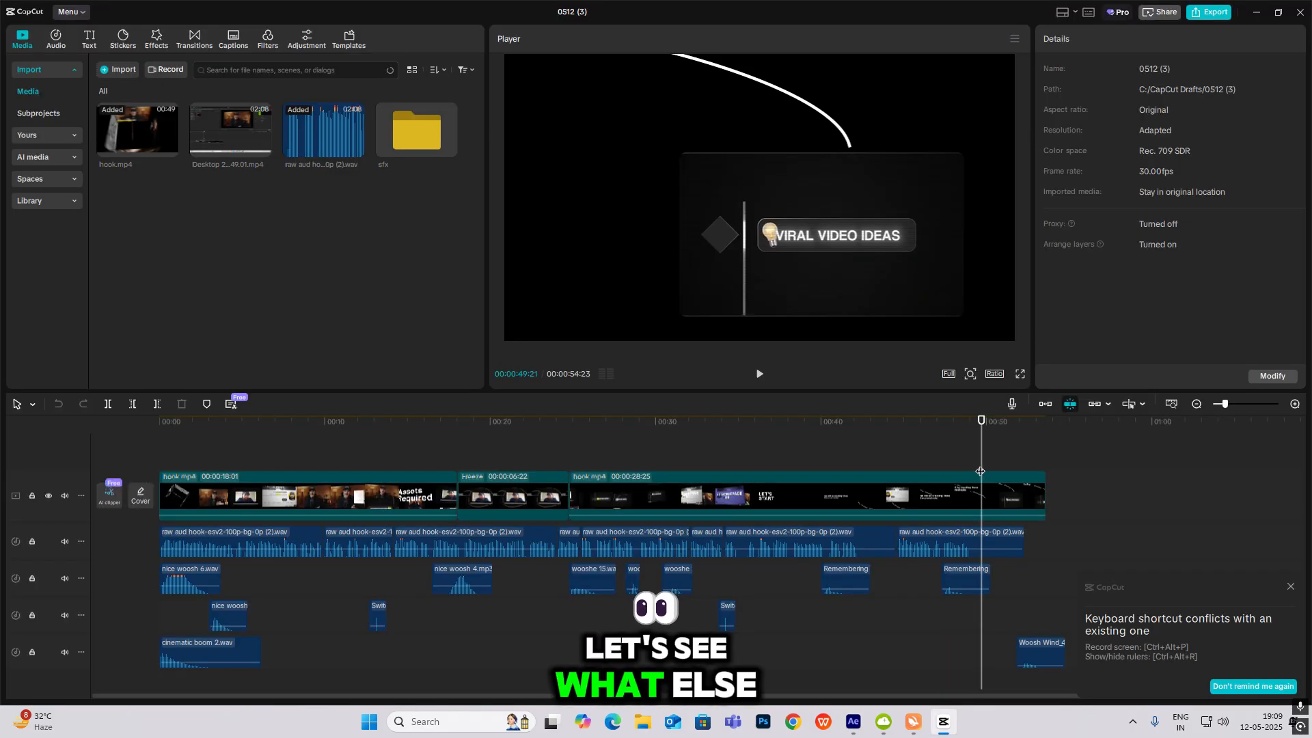
Check the next row in the CapCut reference, and build the lower "SCRIPTING VIDEOS" bar with its text and paper image matted to the bar.
left_click_drag(980, 471, 1012, 472)
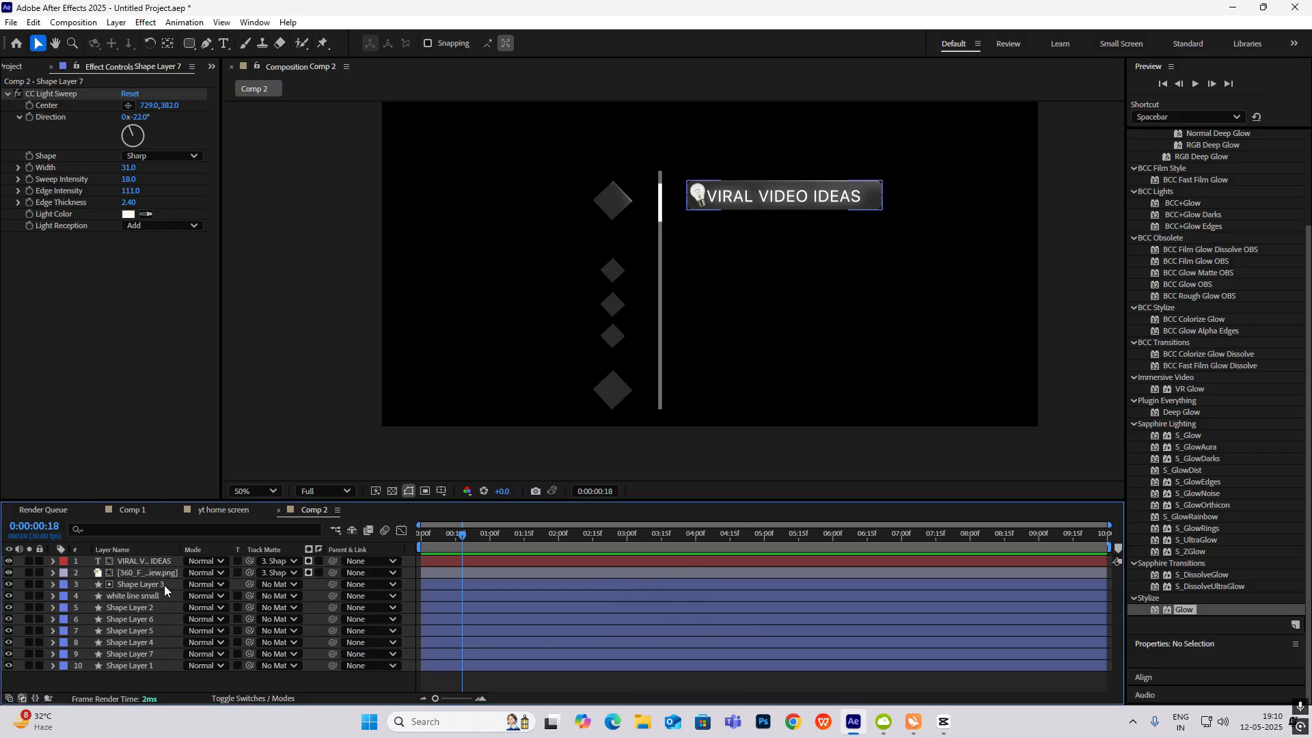
left_click_drag(250, 561, 157, 658)
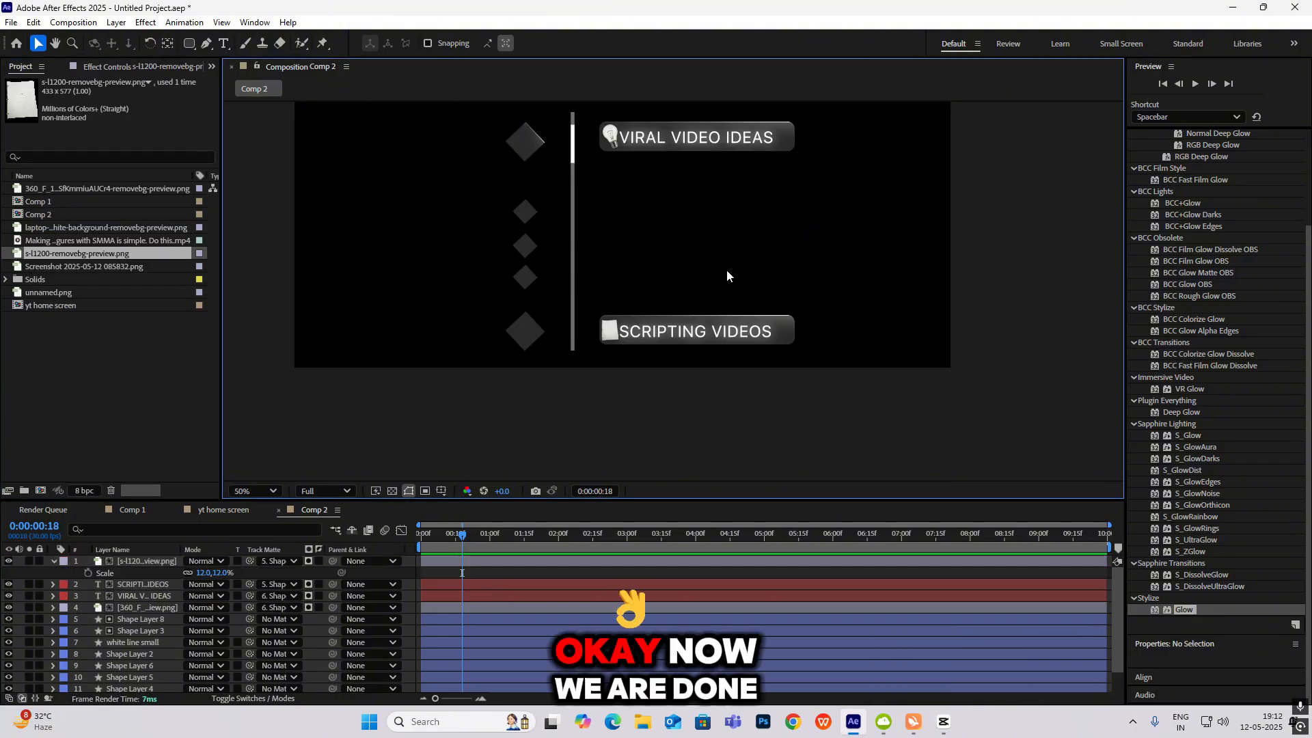
Compare with the CapCut reference, select all layers in the composition and move them up together until they are vertically centered in the frame.
left_click(943, 721)
left_click_drag(1018, 449, 996, 489)
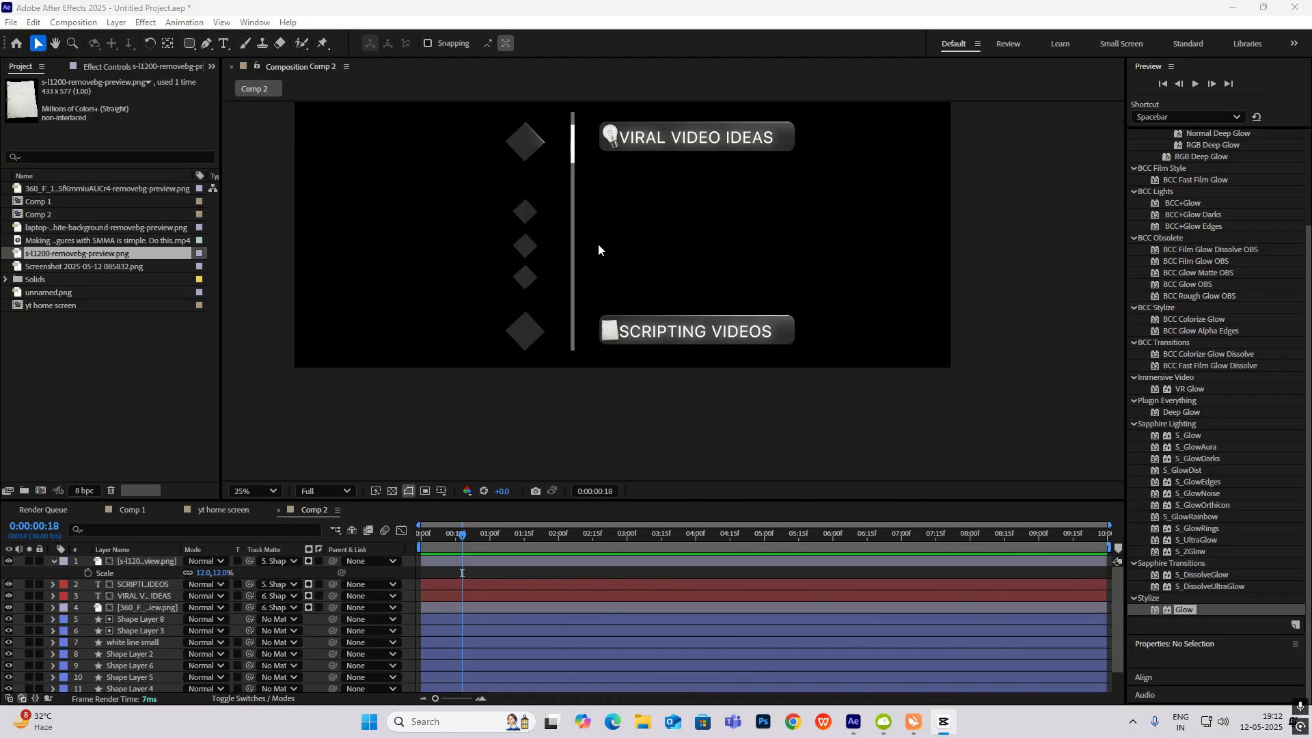
scroll(598, 246, "down", 2)
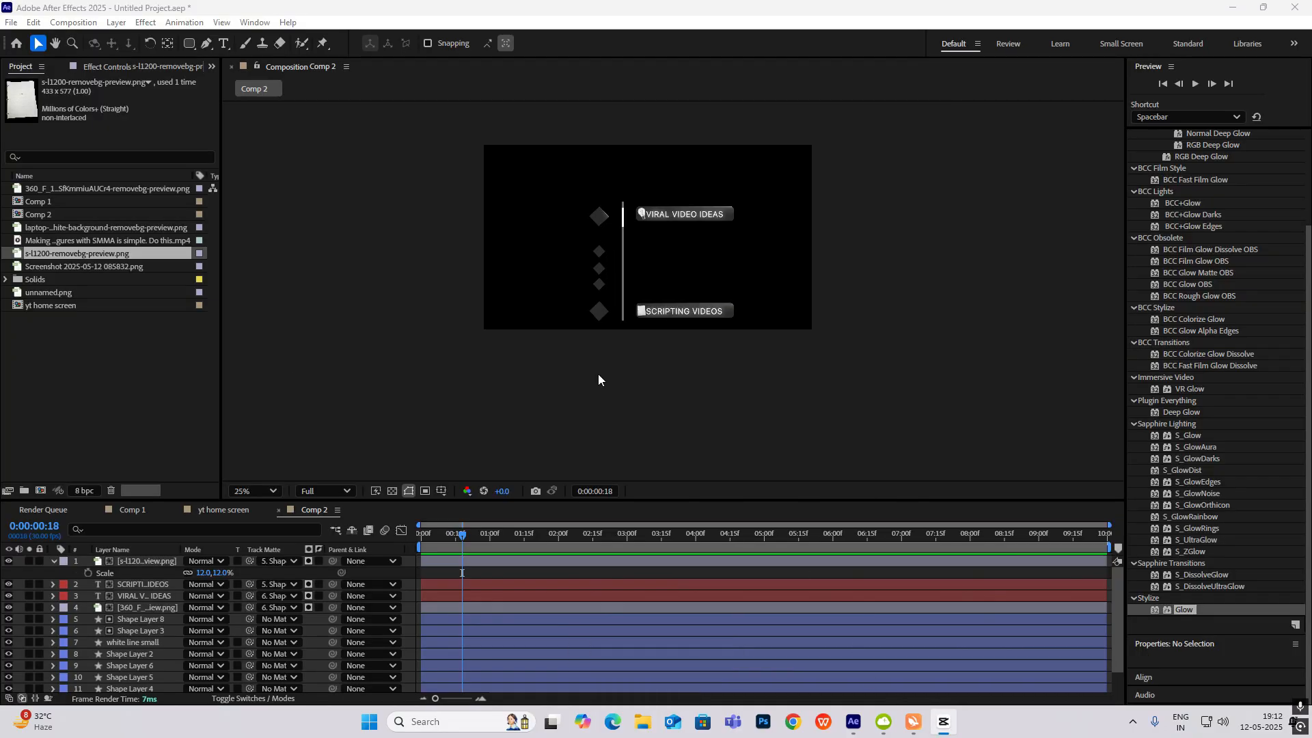
left_click(53, 560)
key("ctrl+a")
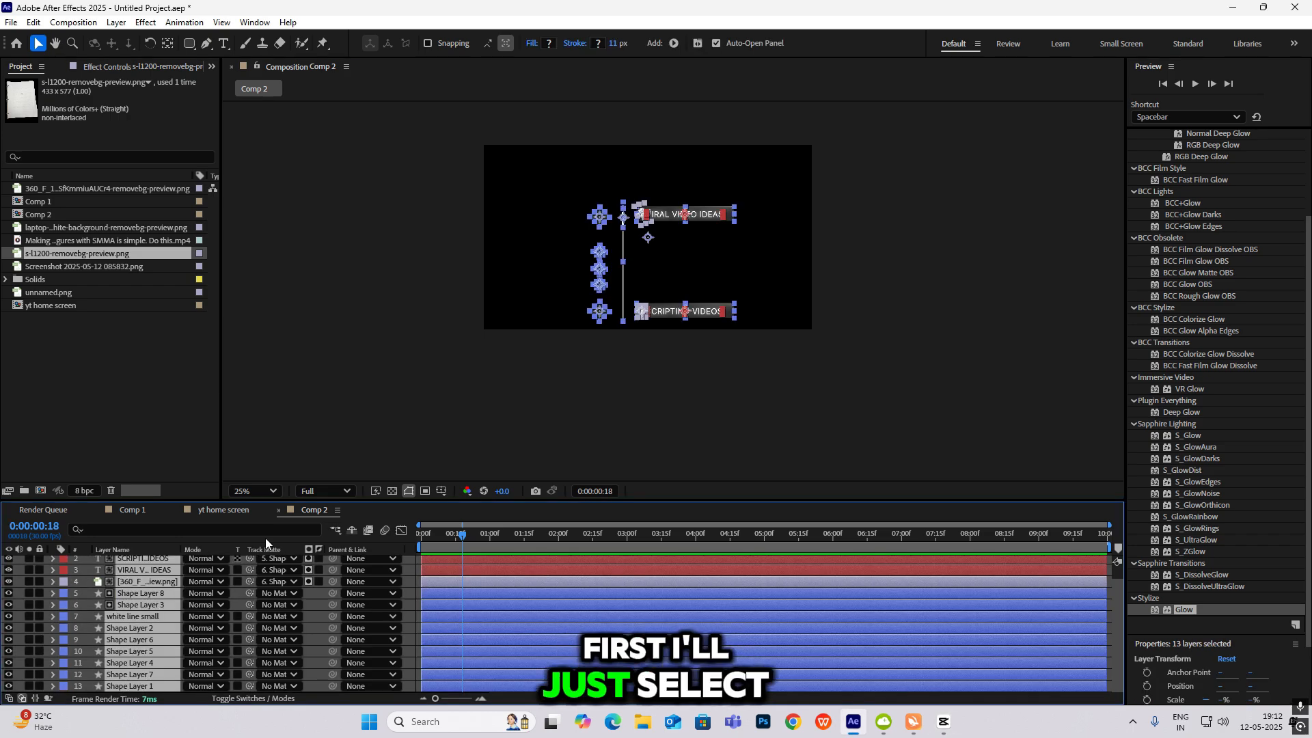
left_click(674, 253)
key("ctrl+a")
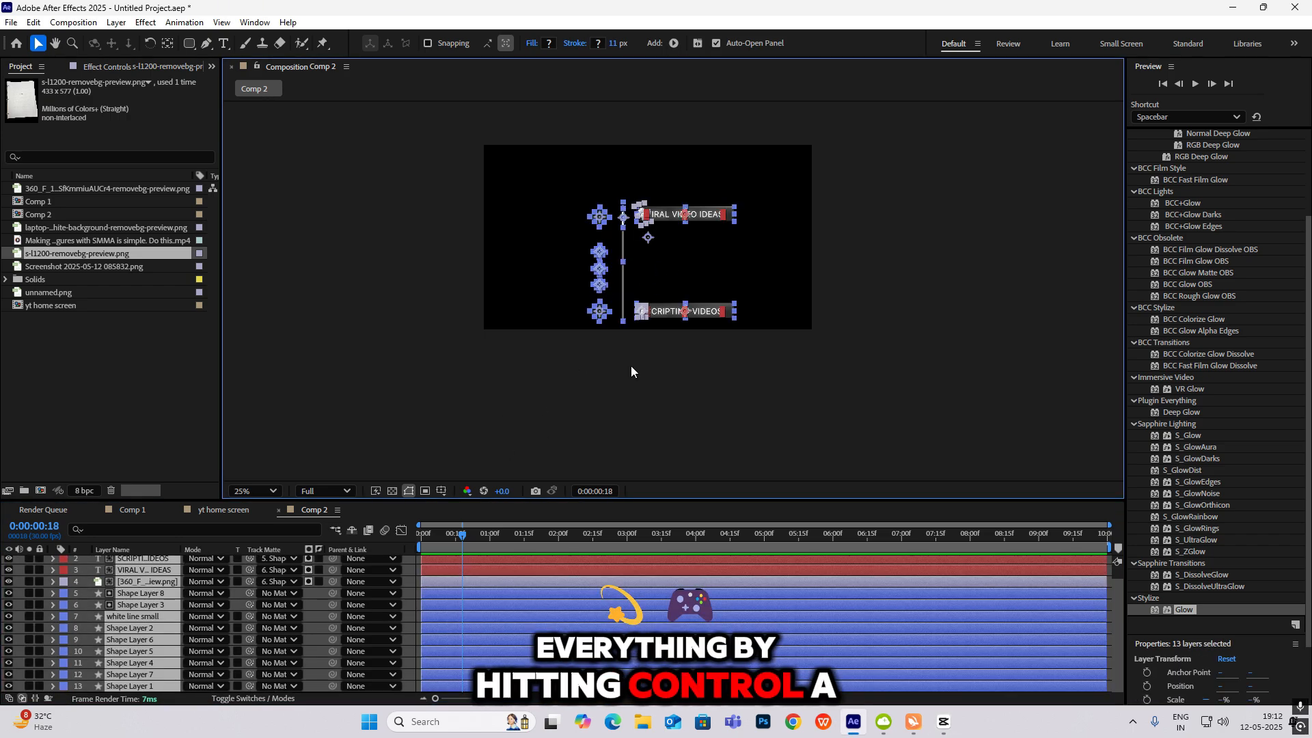
left_click_drag(649, 239, 649, 215)
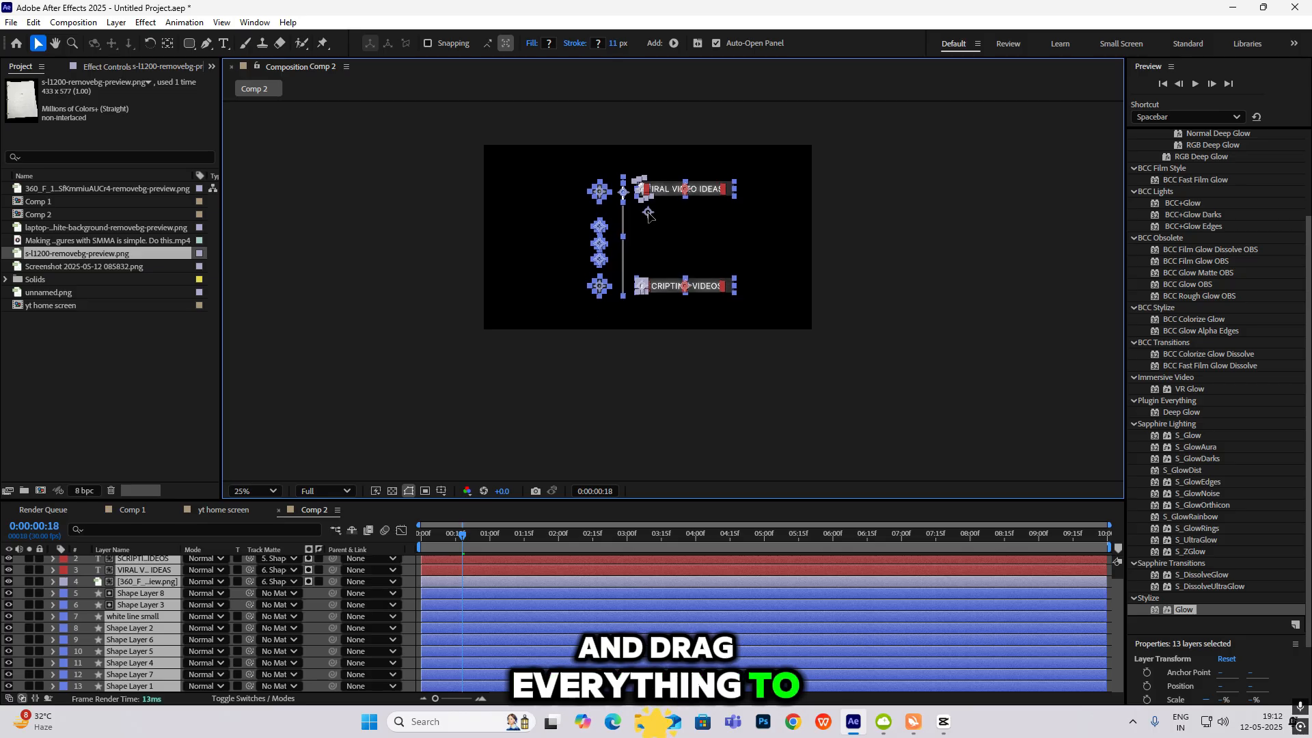
Keyframe the top large diamond's scale and rotation at the first frame and at 1 second, keeping 100% and 47° at both.
left_click(946, 253)
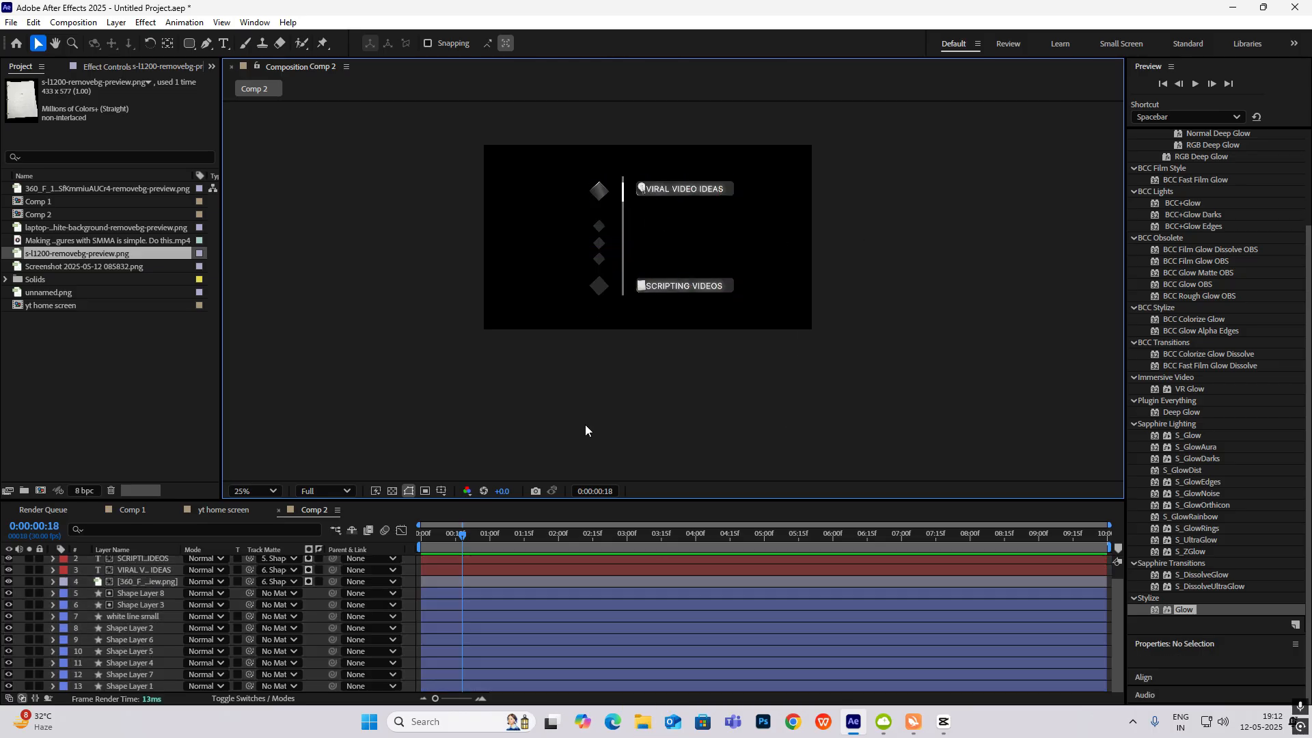
scroll(656, 294, "up", 2)
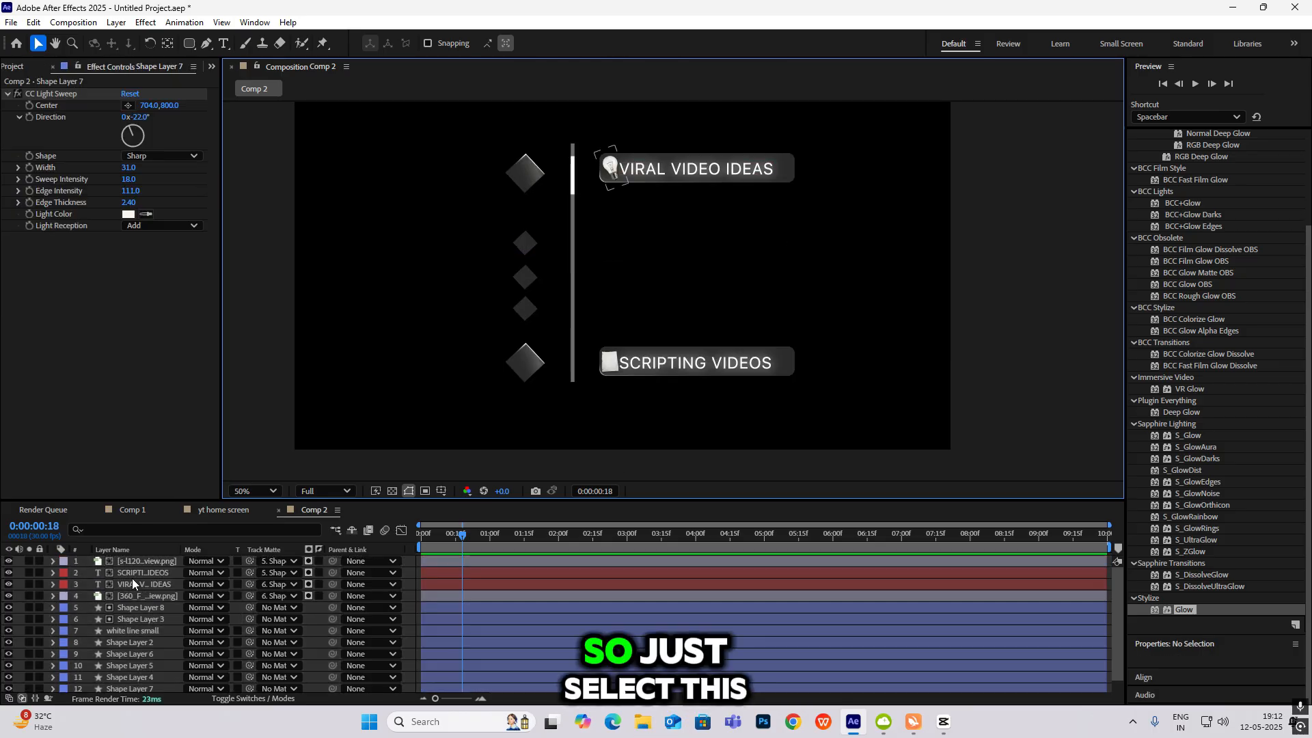
left_click(150, 686)
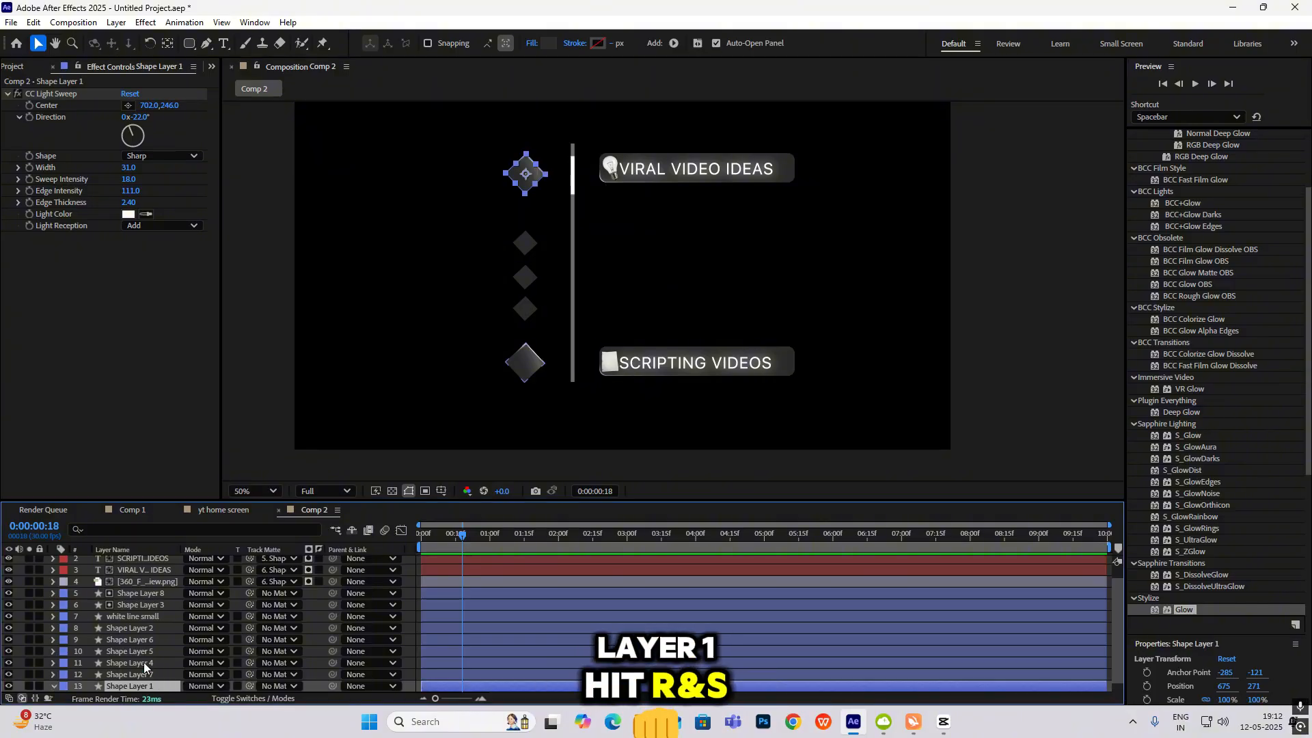
key("s")
key("shift+r")
left_click(89, 674)
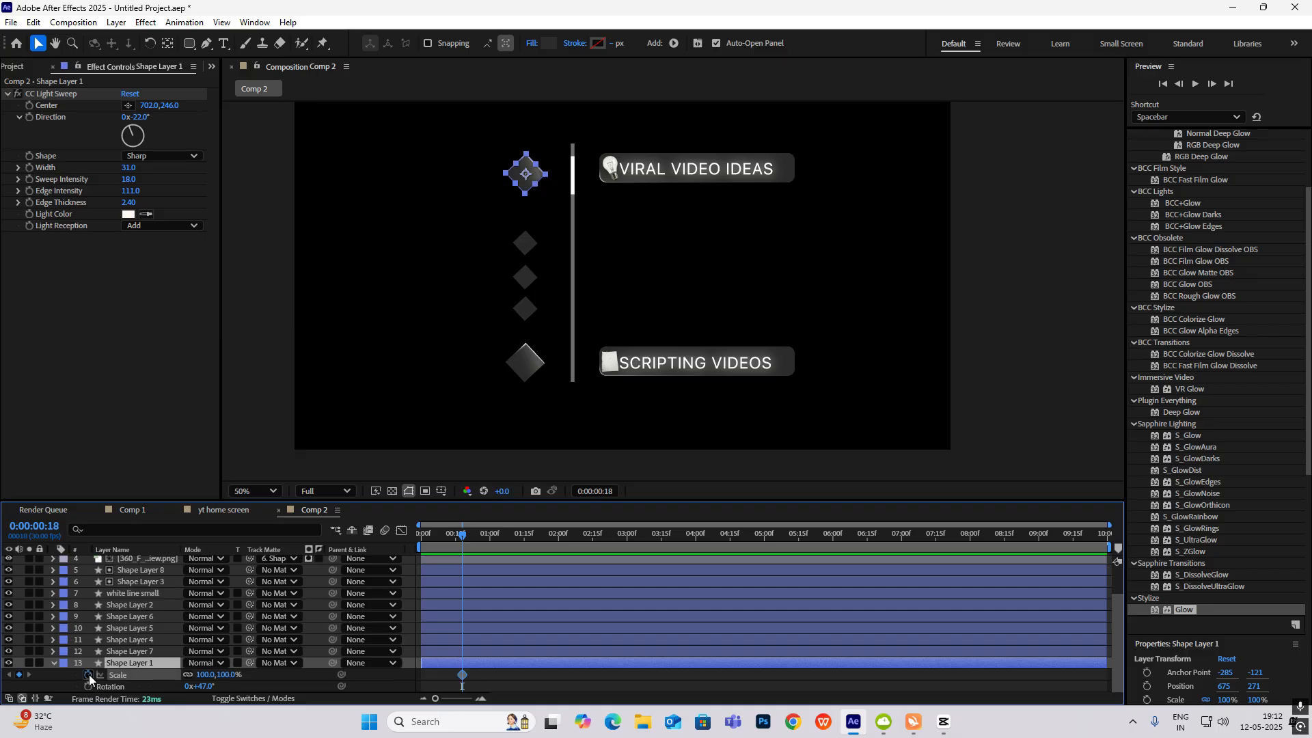
left_click_drag(462, 677, 437, 679)
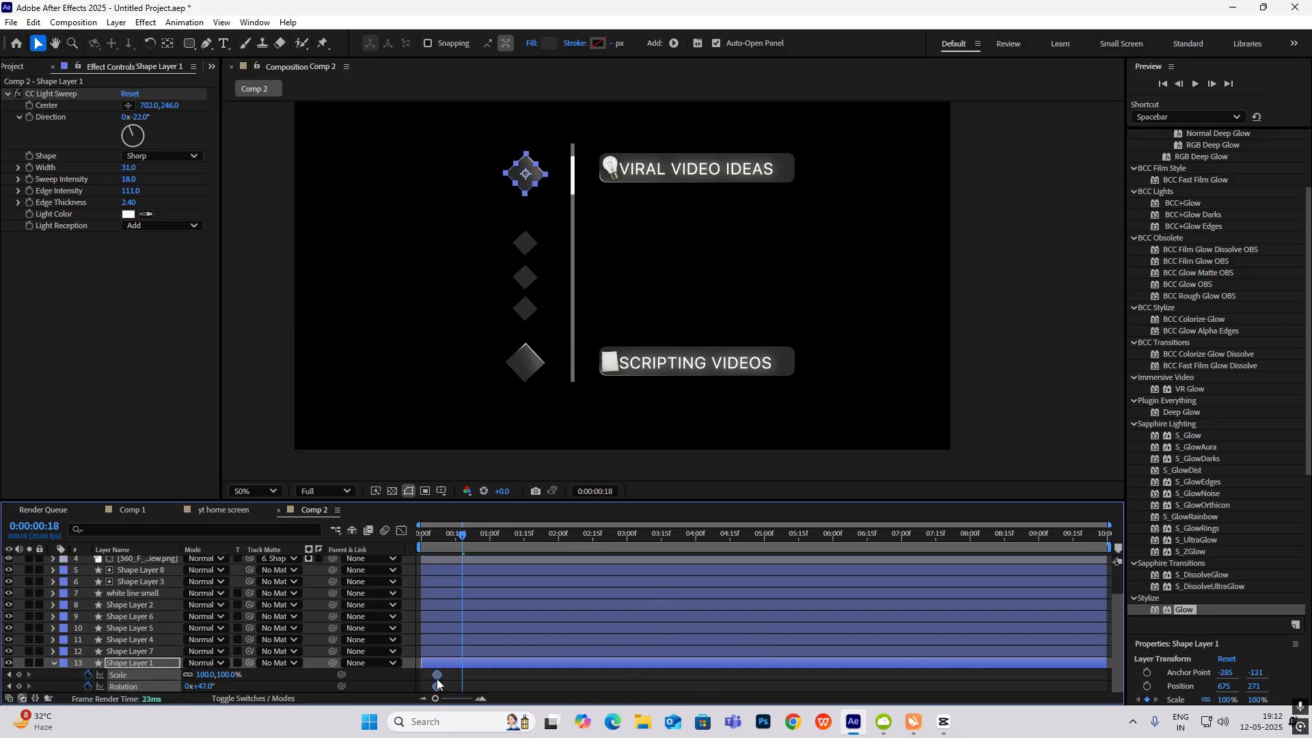
left_click_drag(463, 537, 490, 544)
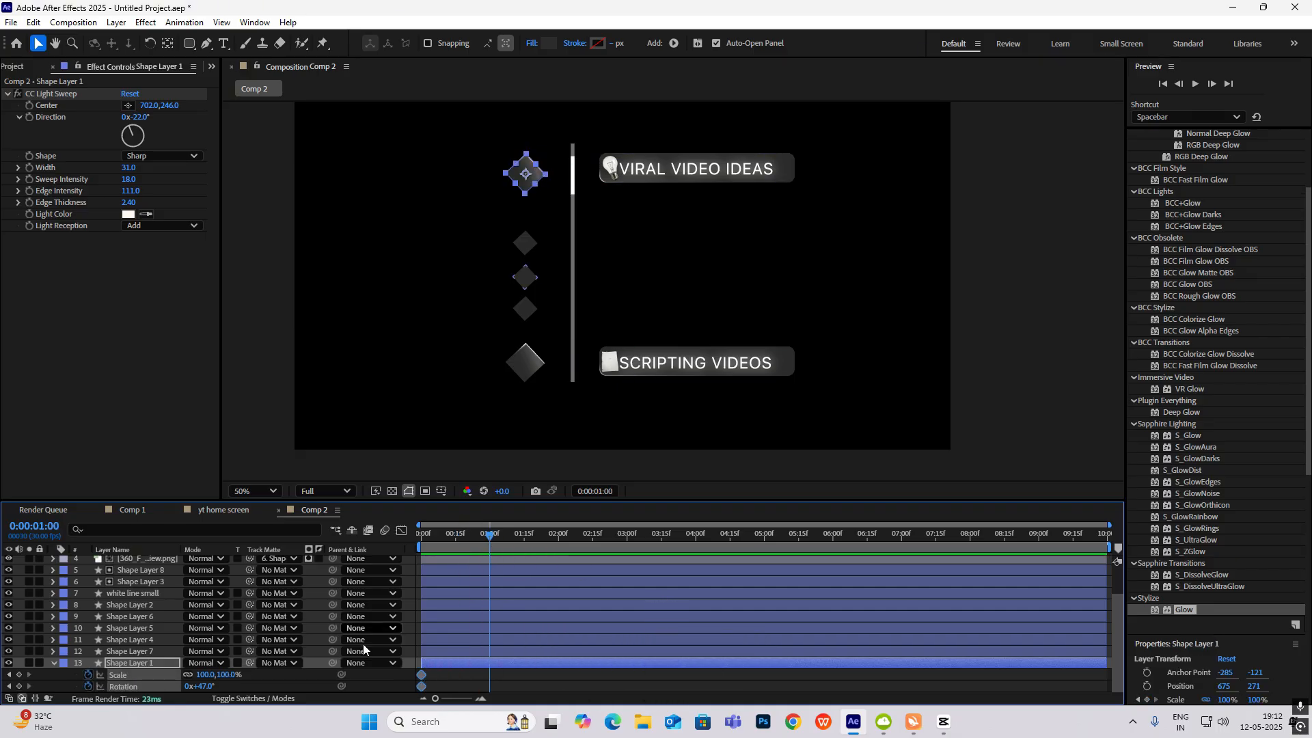
left_click(19, 686)
left_click(19, 674)
key("Home")
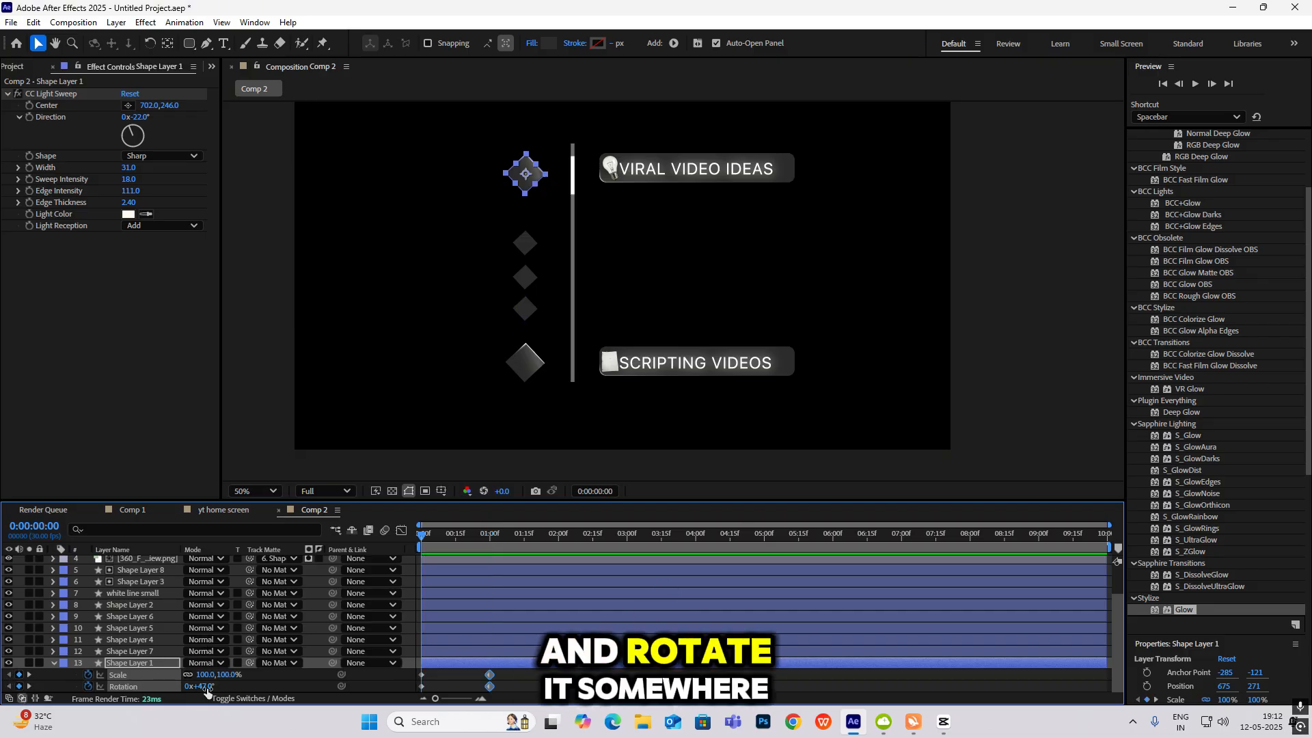
At the first frame, set the top large diamond's rotation to -113° and its scale to 0%.
left_click_drag(203, 686, 95, 688)
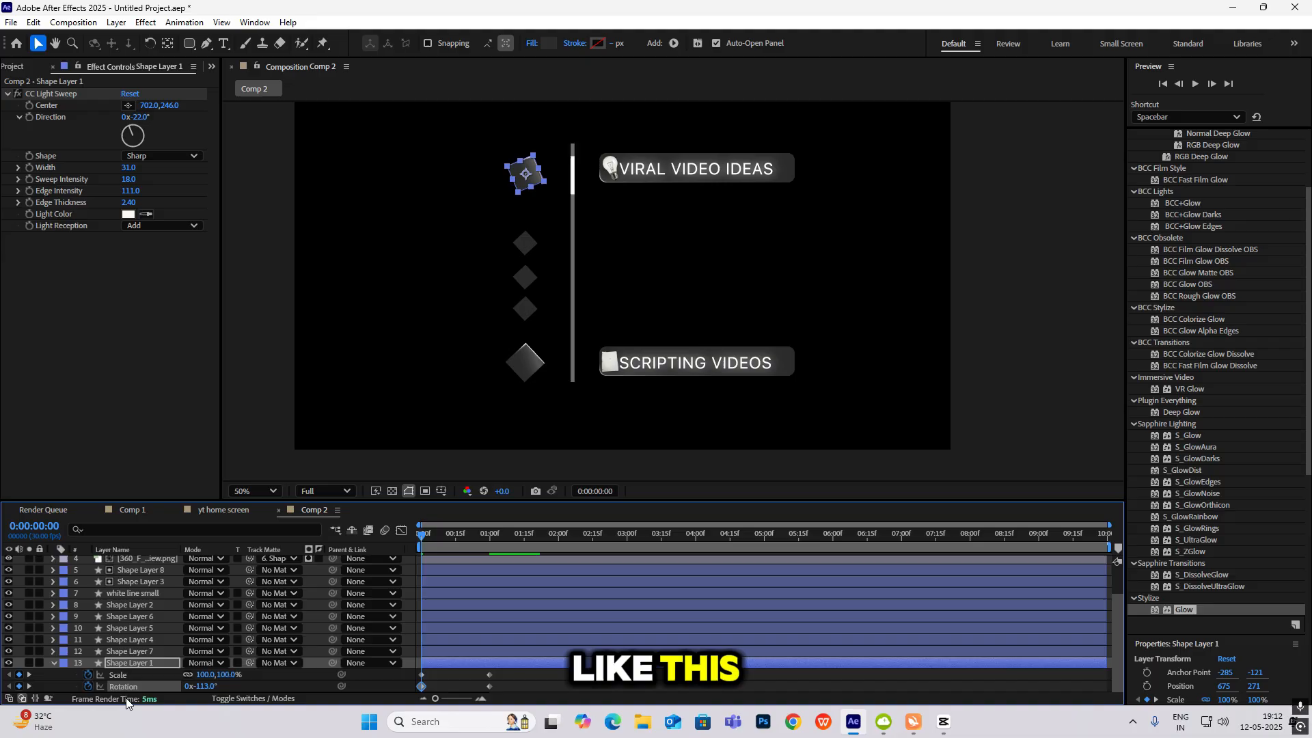
left_click(231, 674)
type("0")
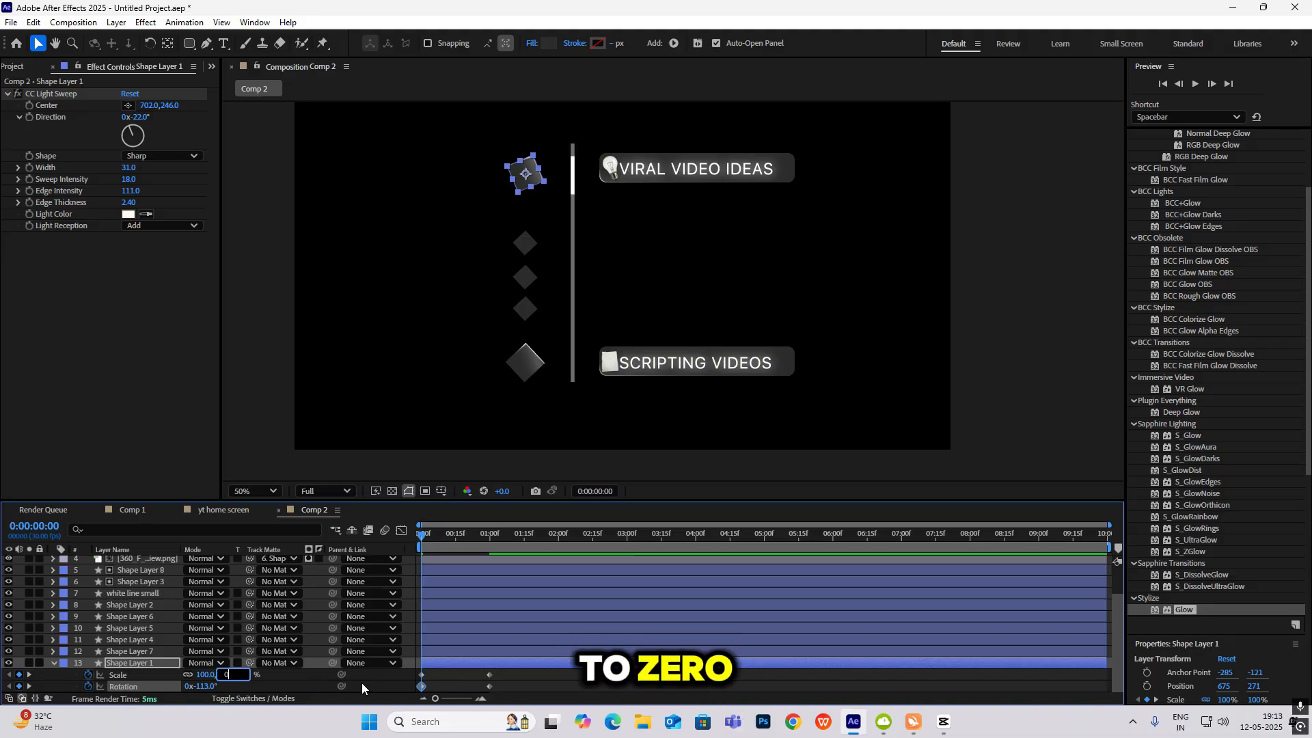
left_click(362, 682)
Easy-ease the top diamond's scale and rotation keyframes and reshape their speed graph for a fast start and slow finish.
left_click_drag(424, 535, 489, 588)
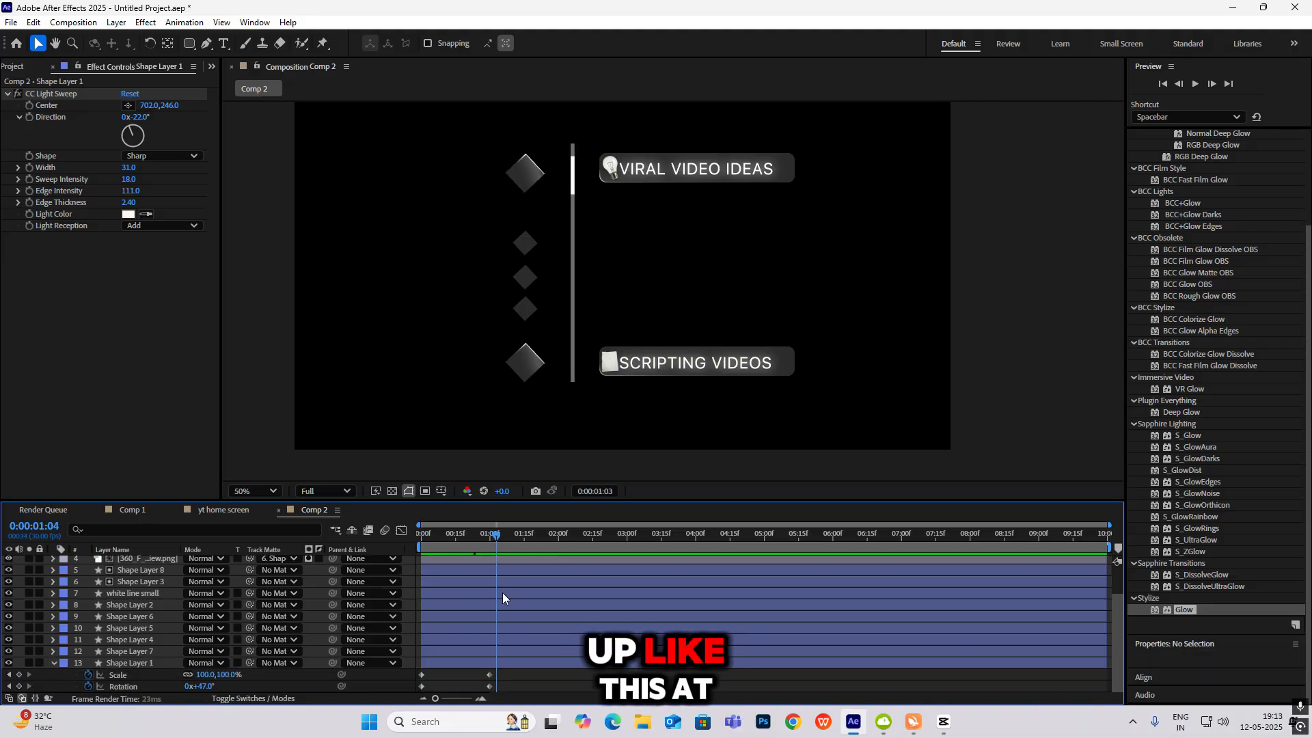
left_click_drag(505, 670, 418, 692)
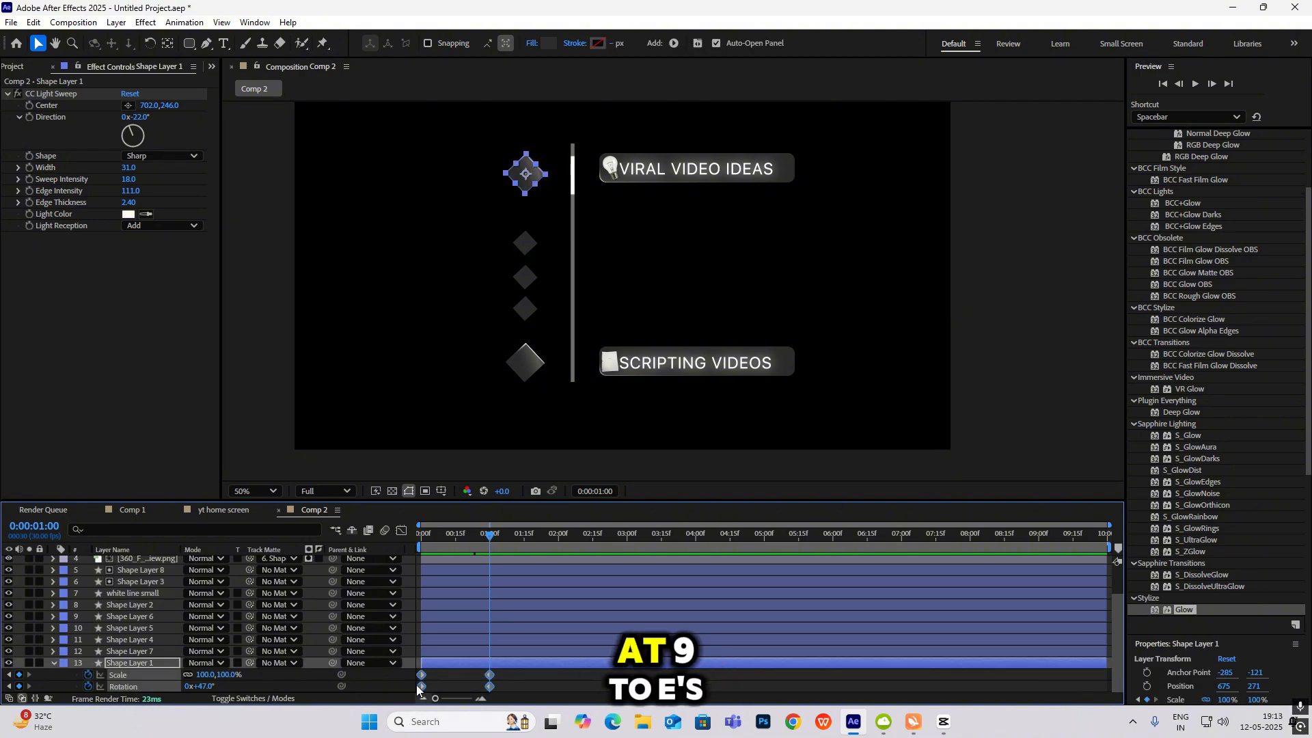
key("F9")
left_click(401, 532)
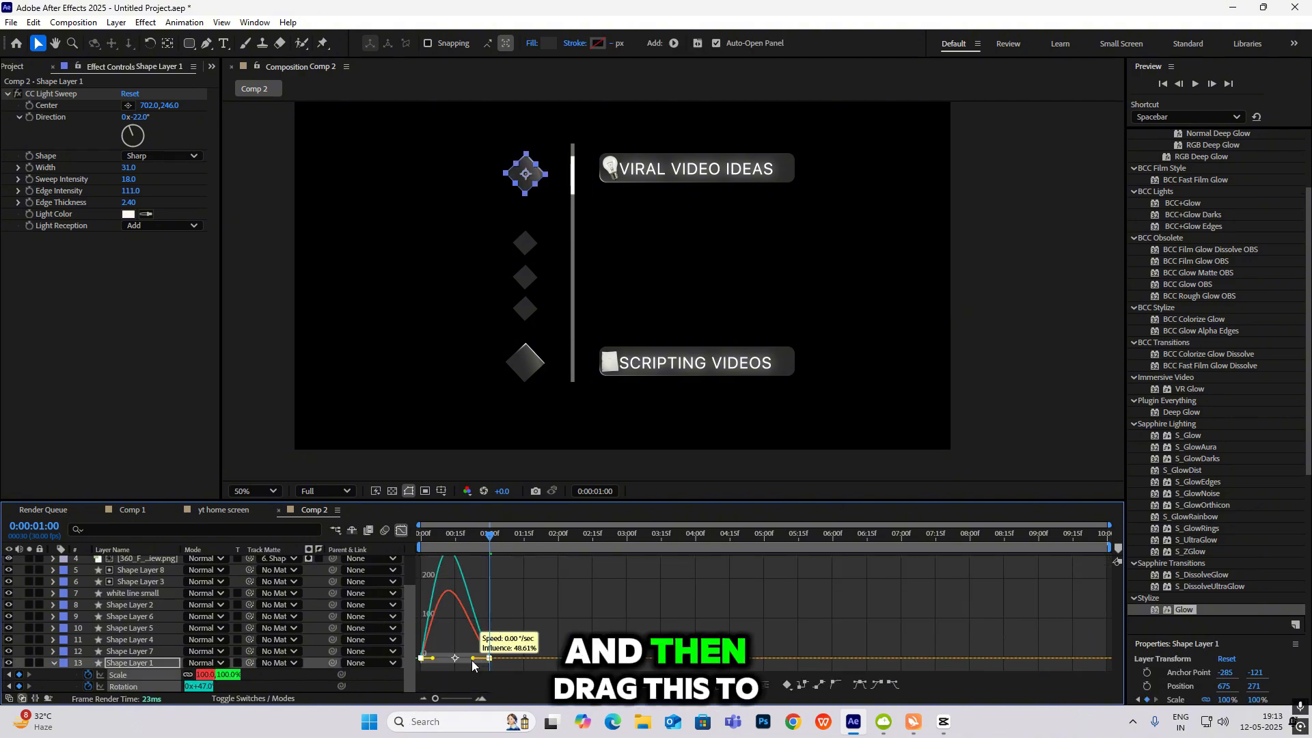
left_click(402, 532)
Preview the top diamond's spin-in animation and compare it with the CapCut reference.
left_click_drag(483, 532, 421, 534)
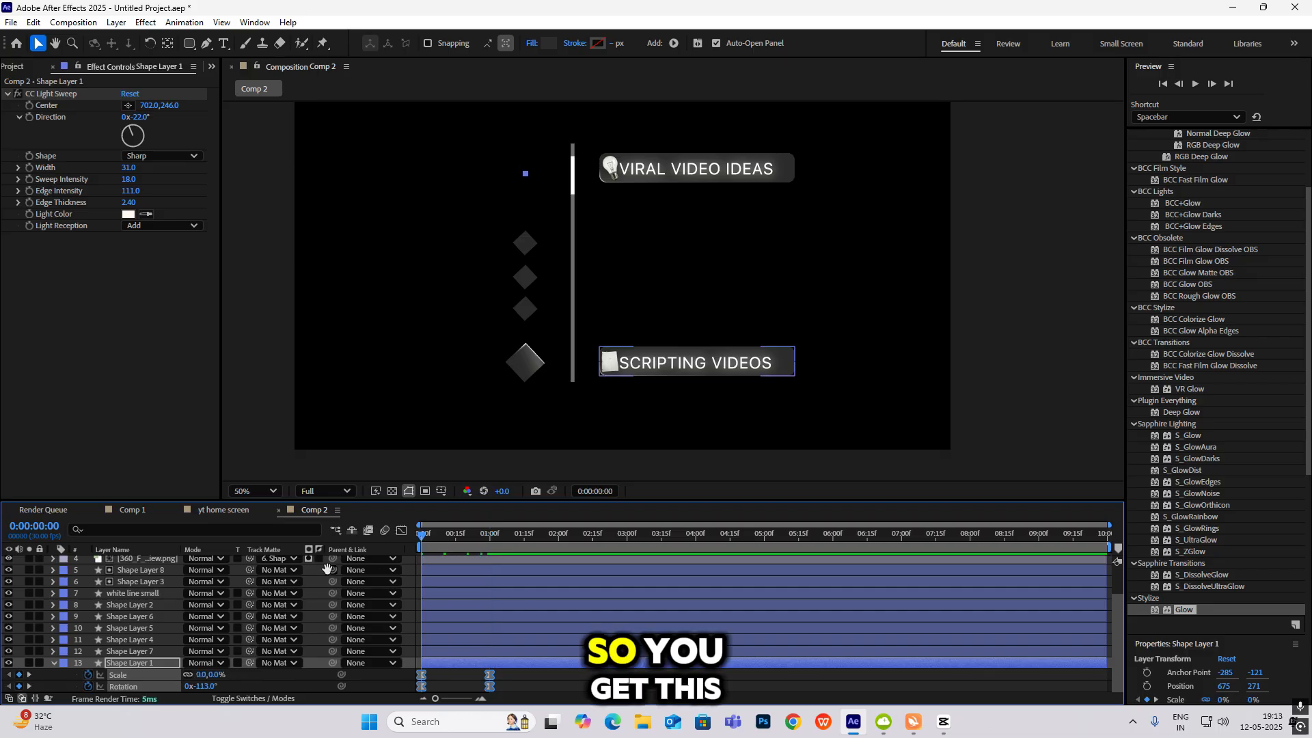
key("space")
key("space")
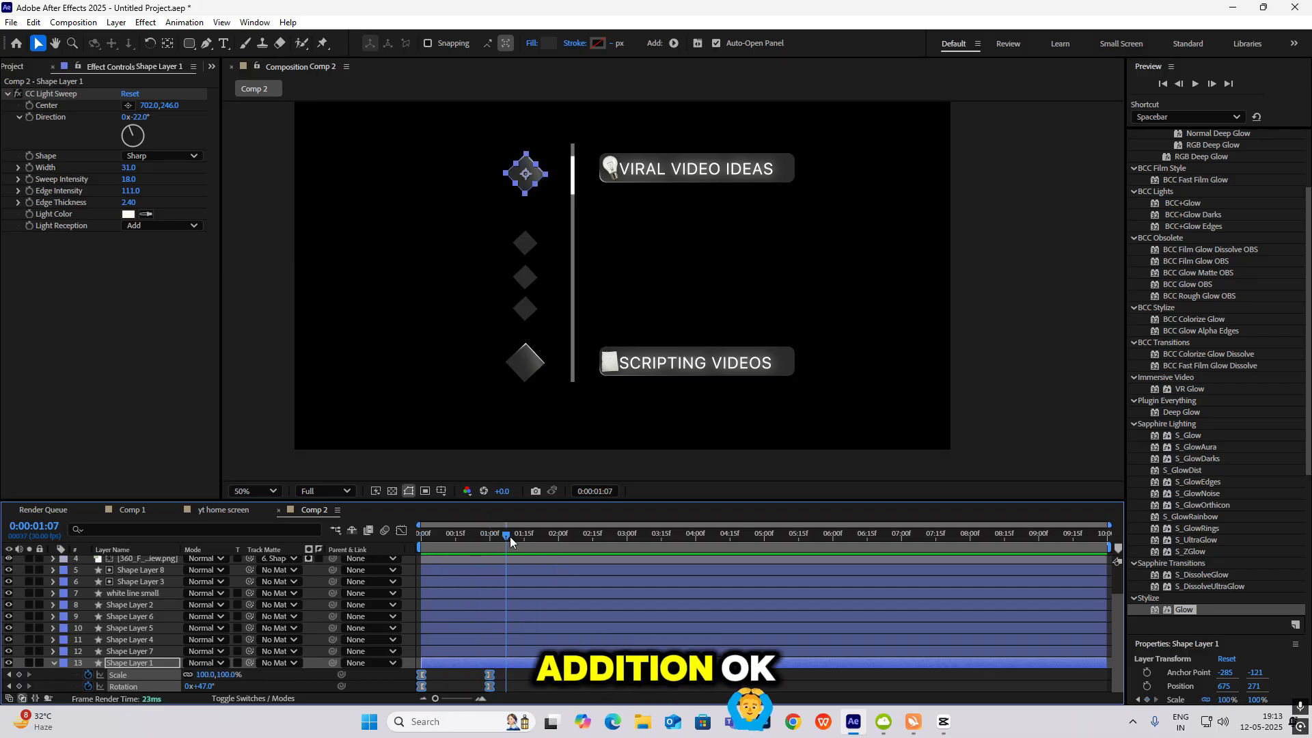
left_click_drag(510, 535, 452, 535)
left_click(911, 677)
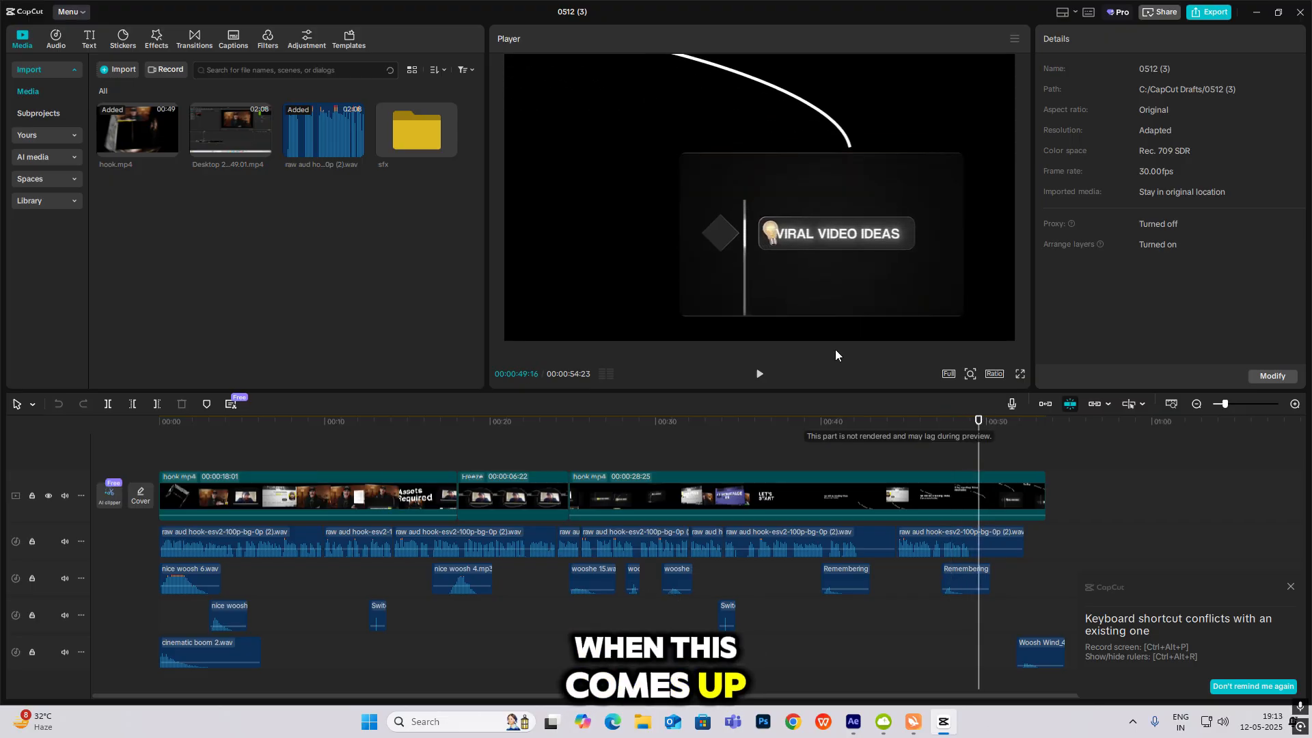
left_click(943, 721)
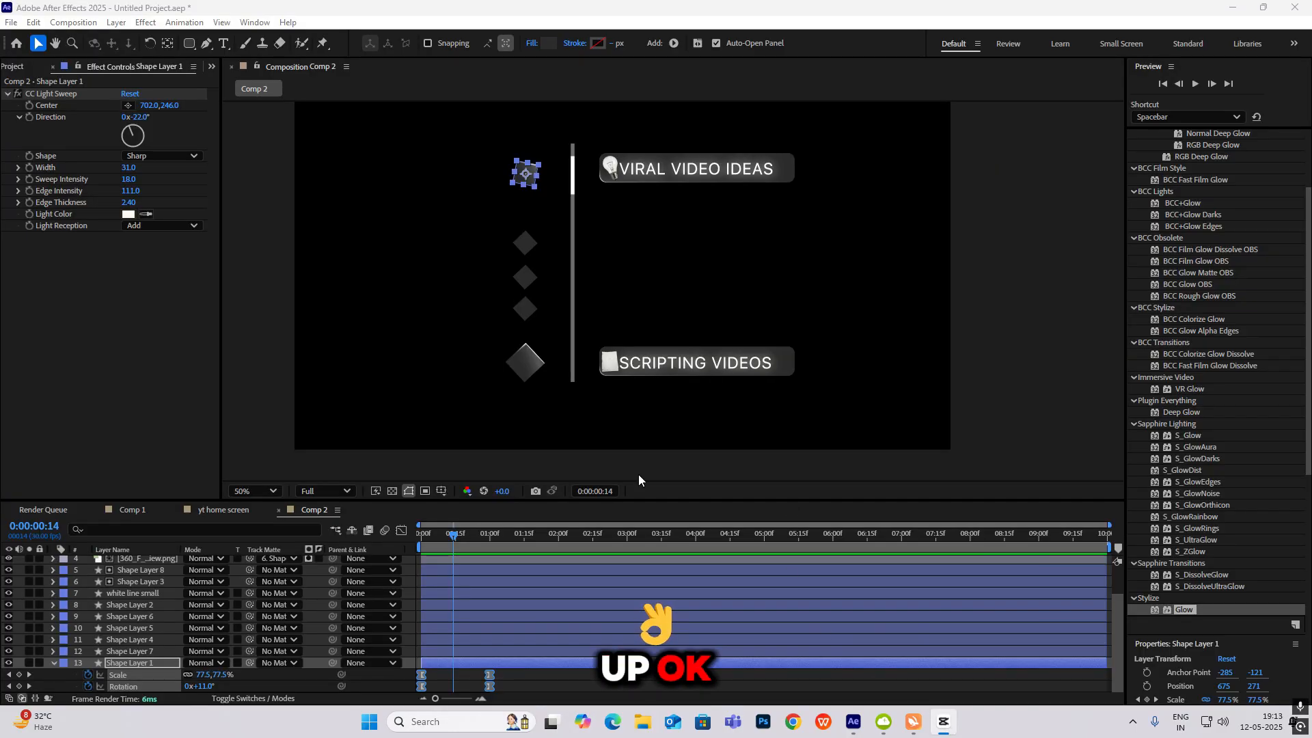
Animate the "VIRAL VIDEO IDEAS" bar's scale from 0% at the first frame to 100% at 1 second.
left_click(700, 176)
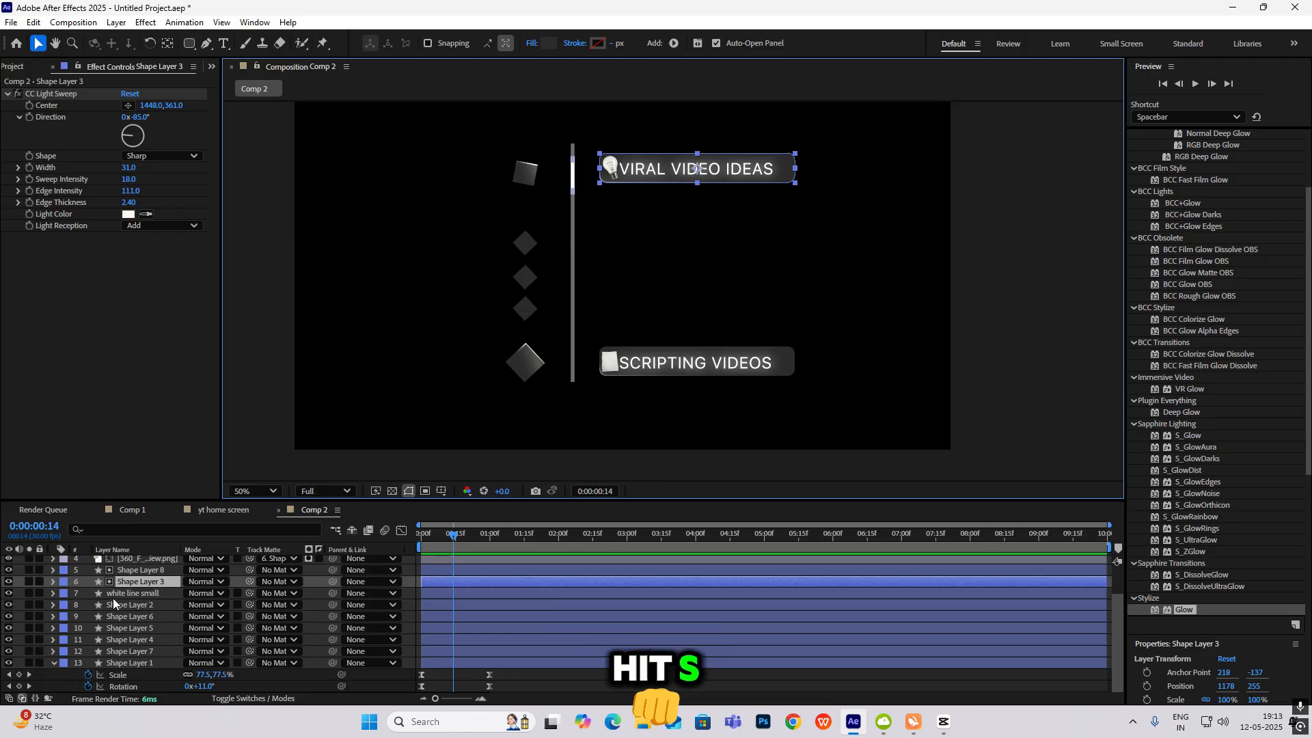
key("s")
left_click_drag(458, 540, 422, 540)
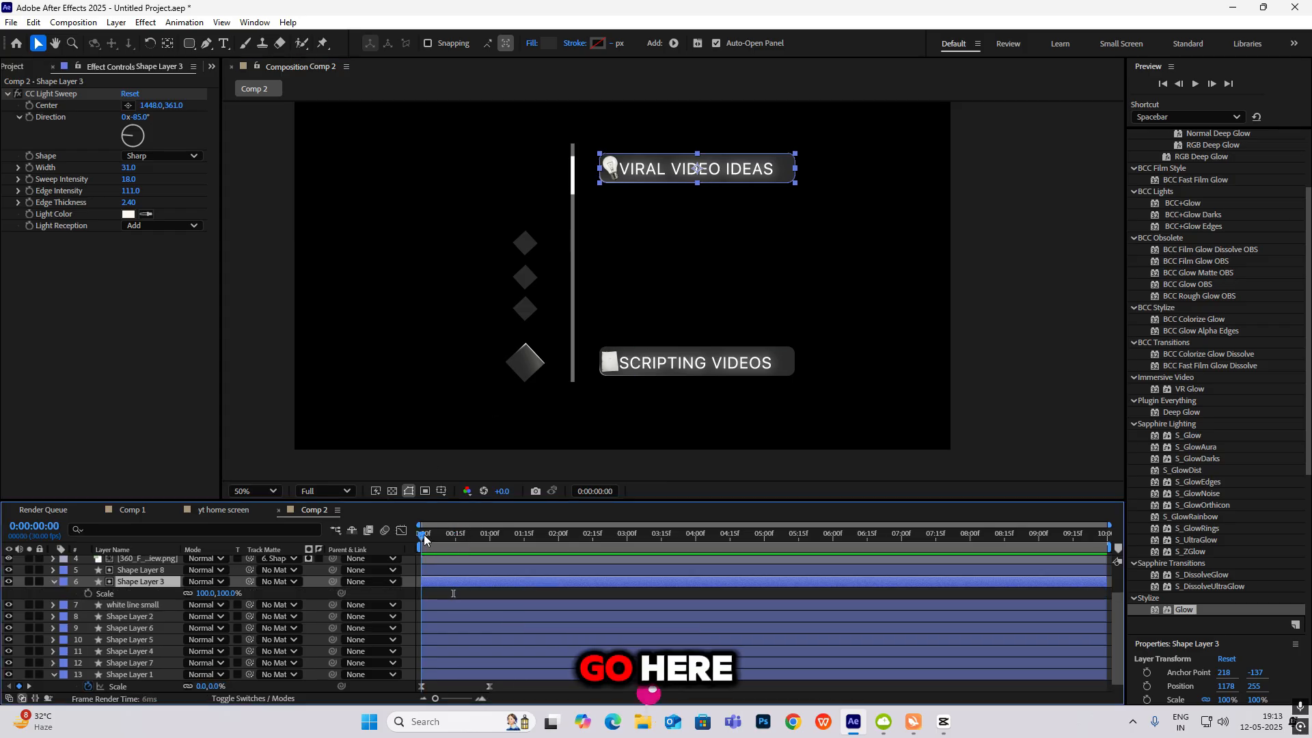
left_click(87, 593)
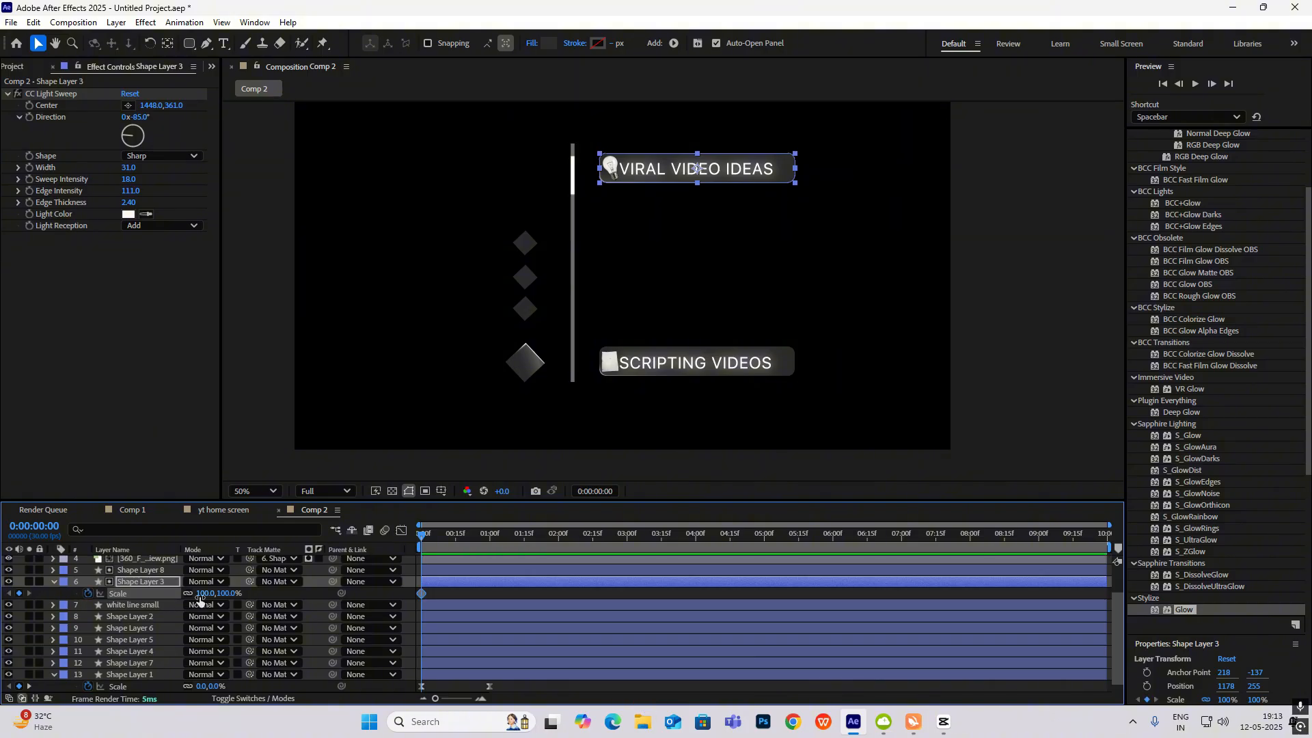
left_click_drag(440, 541, 489, 552)
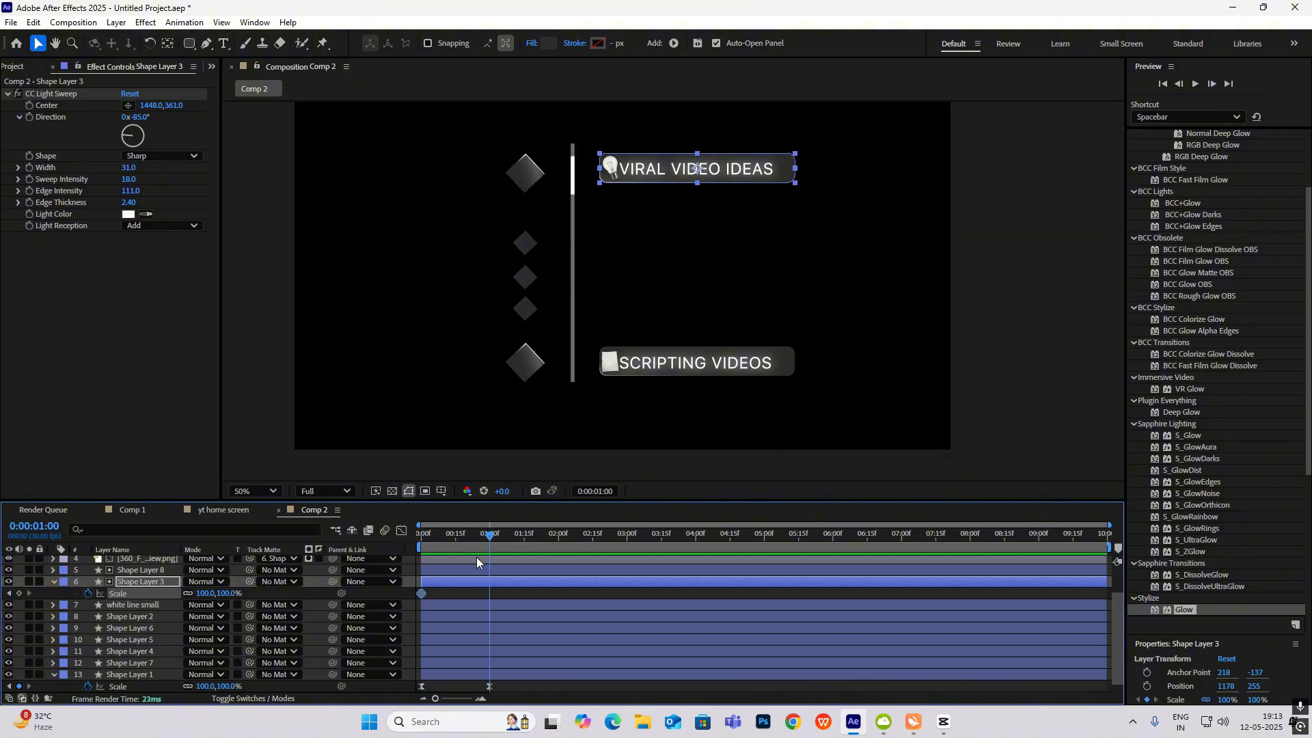
left_click(8, 593)
left_click(229, 593)
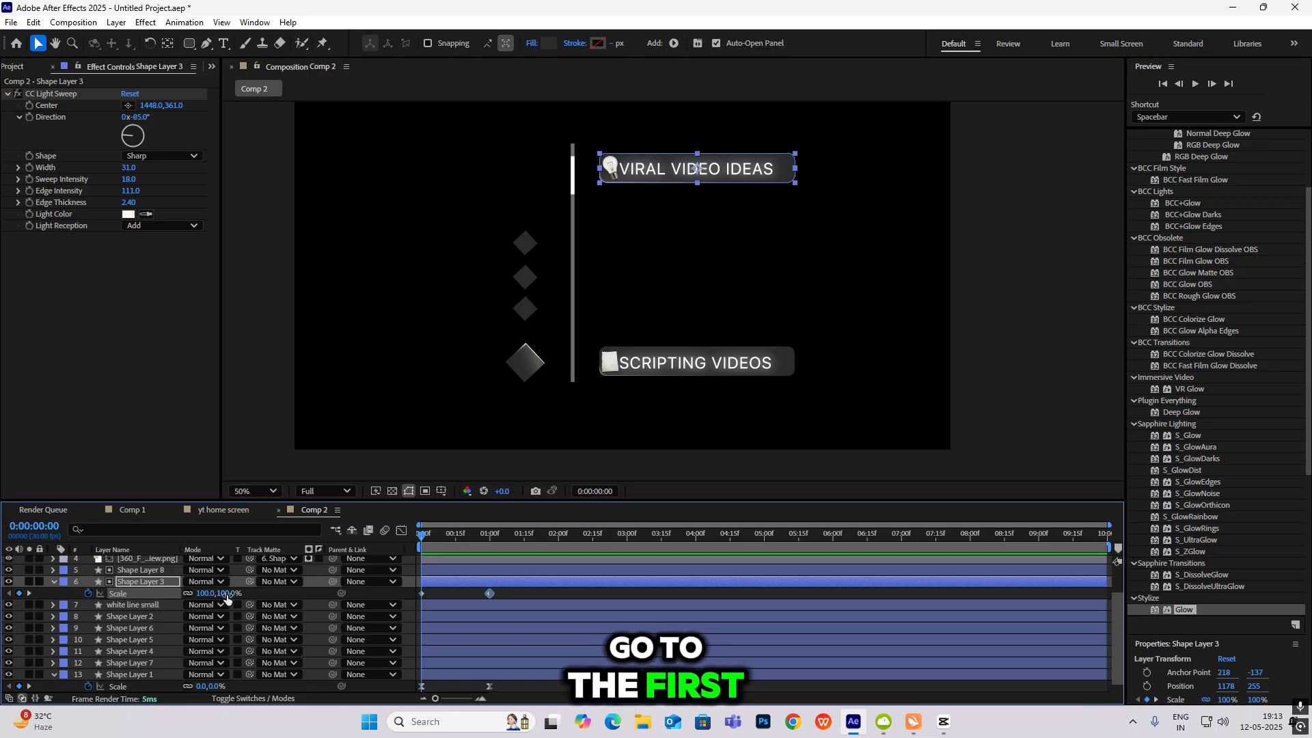
type("0")
left_click(305, 592)
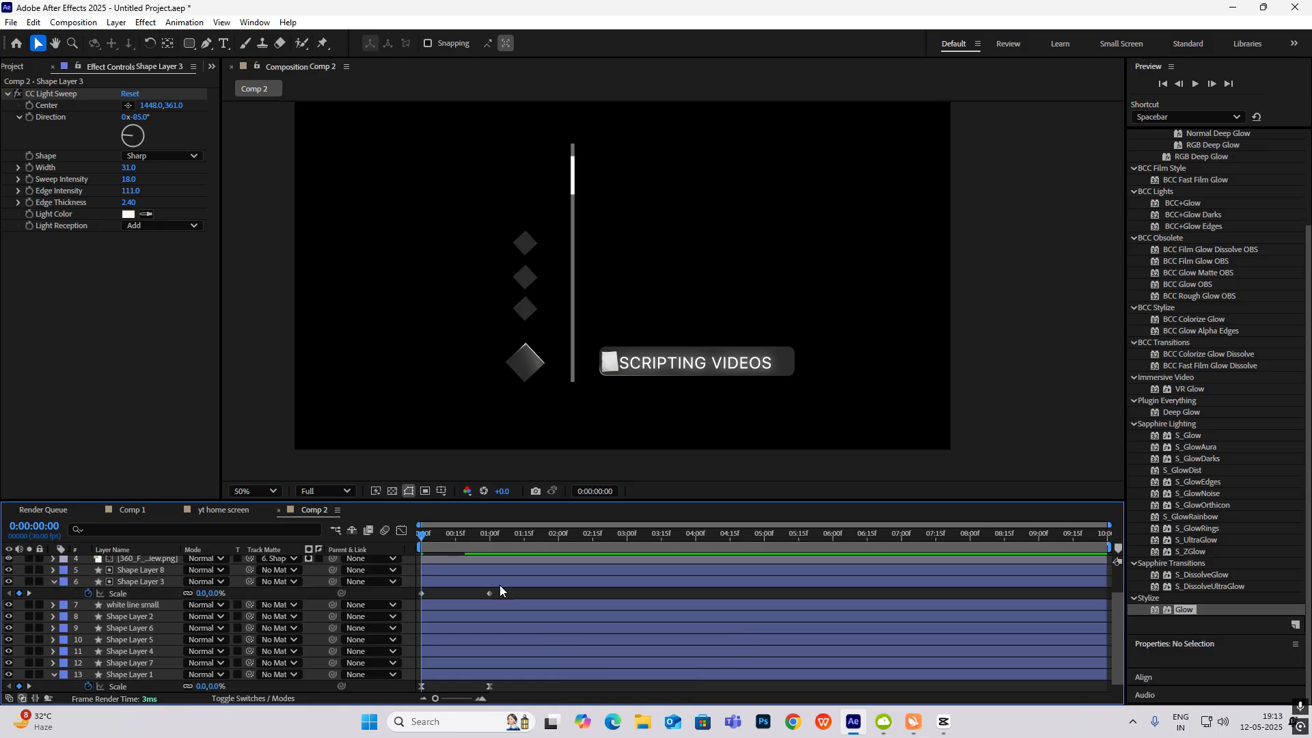
Easy-ease the bar's scale keyframes and reshape the speed graph so the growth starts fast and slows toward the end.
left_click_drag(418, 534, 506, 571)
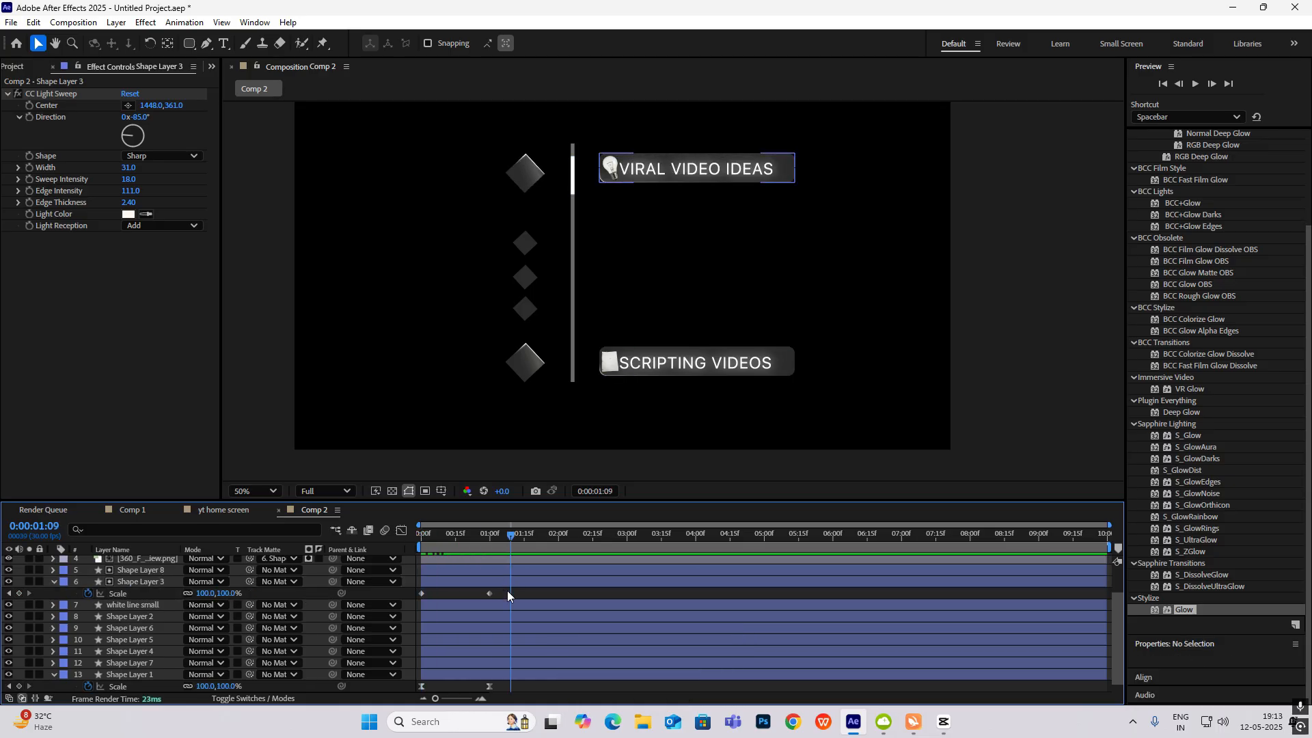
left_click(407, 592)
left_click(402, 531)
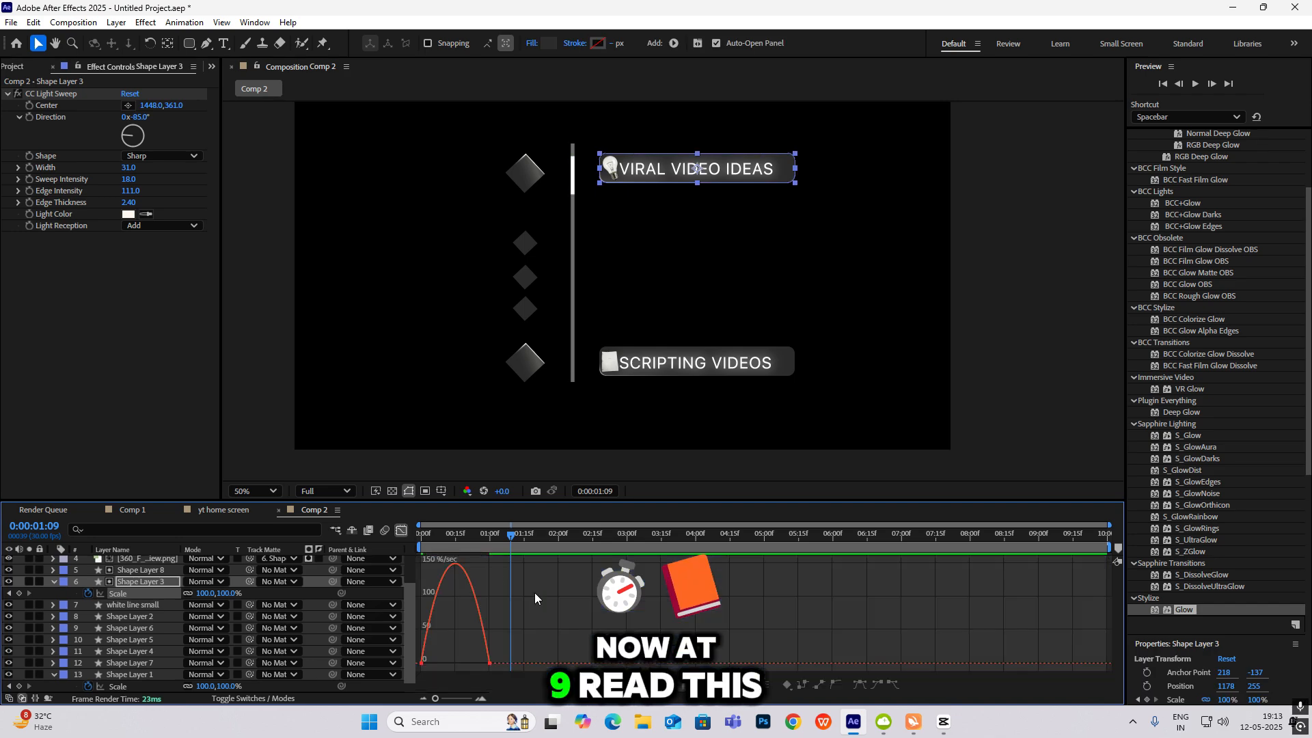
left_click_drag(535, 599, 415, 671)
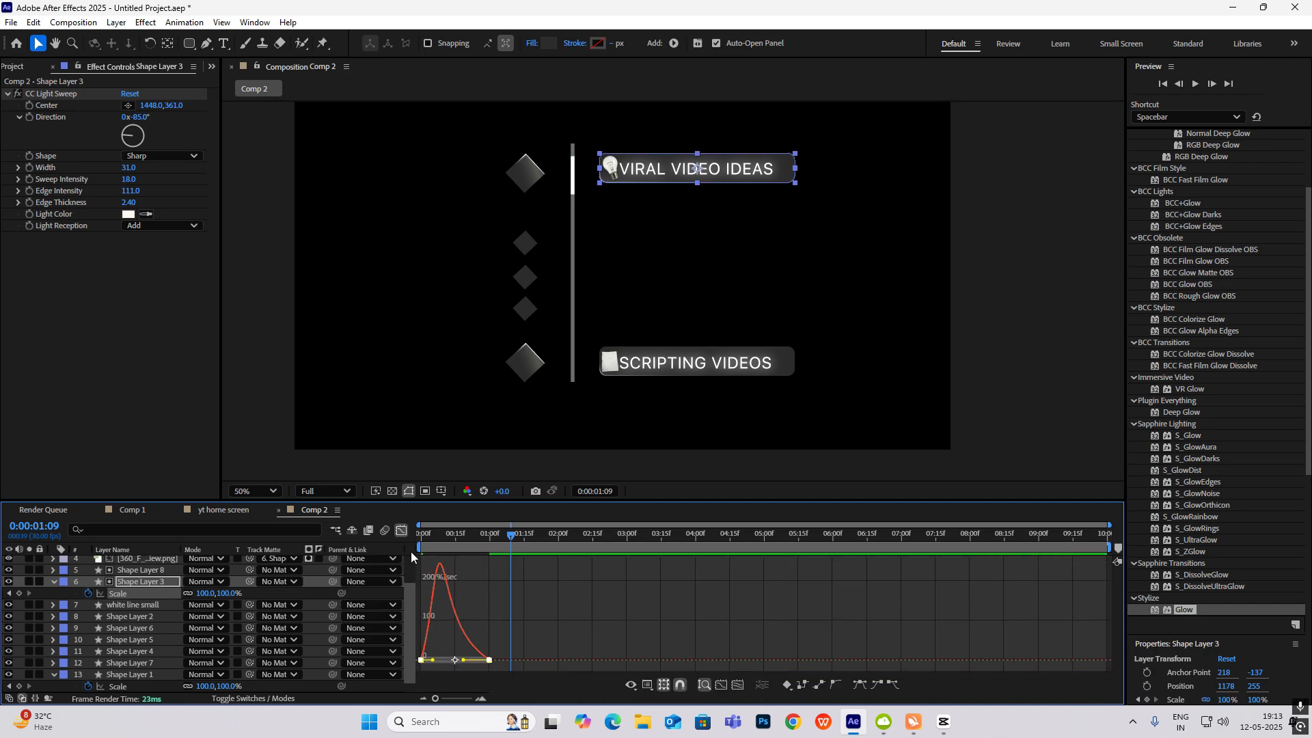
left_click(402, 531)
Preview the "VIRAL VIDEO IDEAS" bar's scale-in from the first frame and collapse its layer.
left_click_drag(514, 535, 292, 573)
key("space")
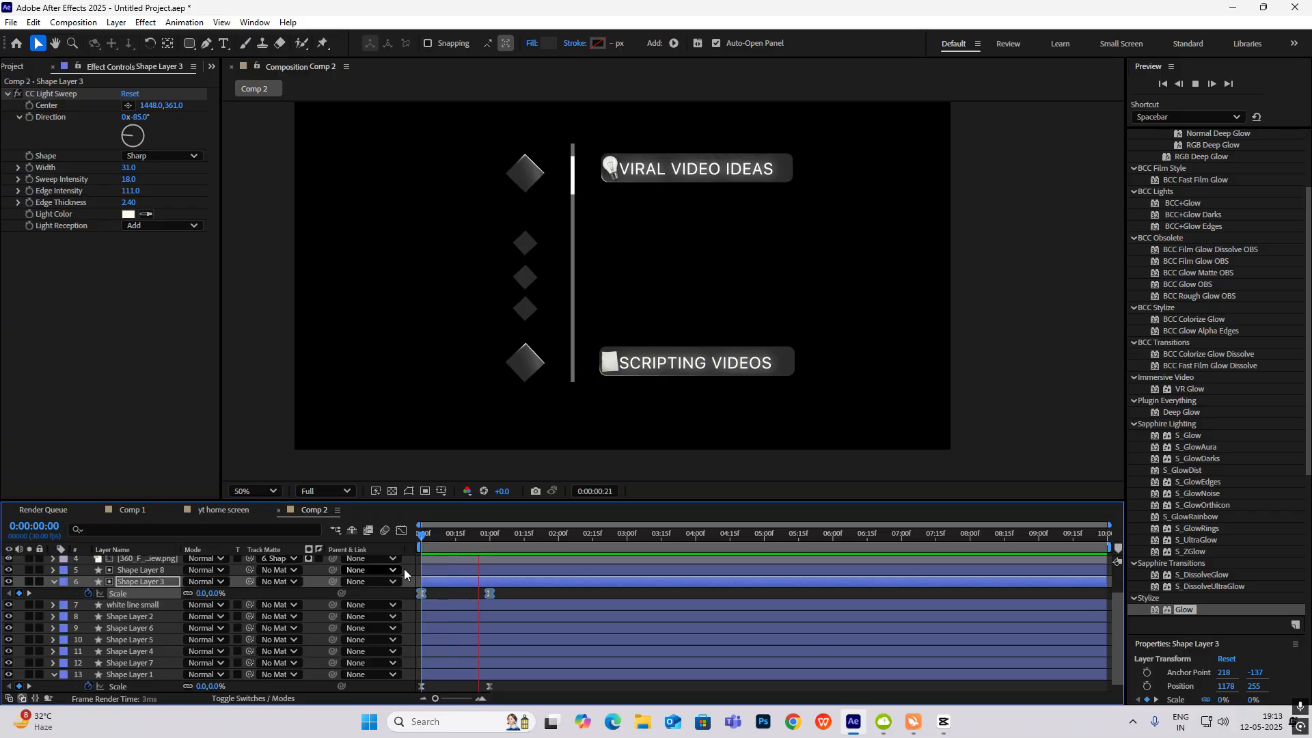
key("space")
left_click_drag(513, 535, 407, 568)
left_click(54, 581)
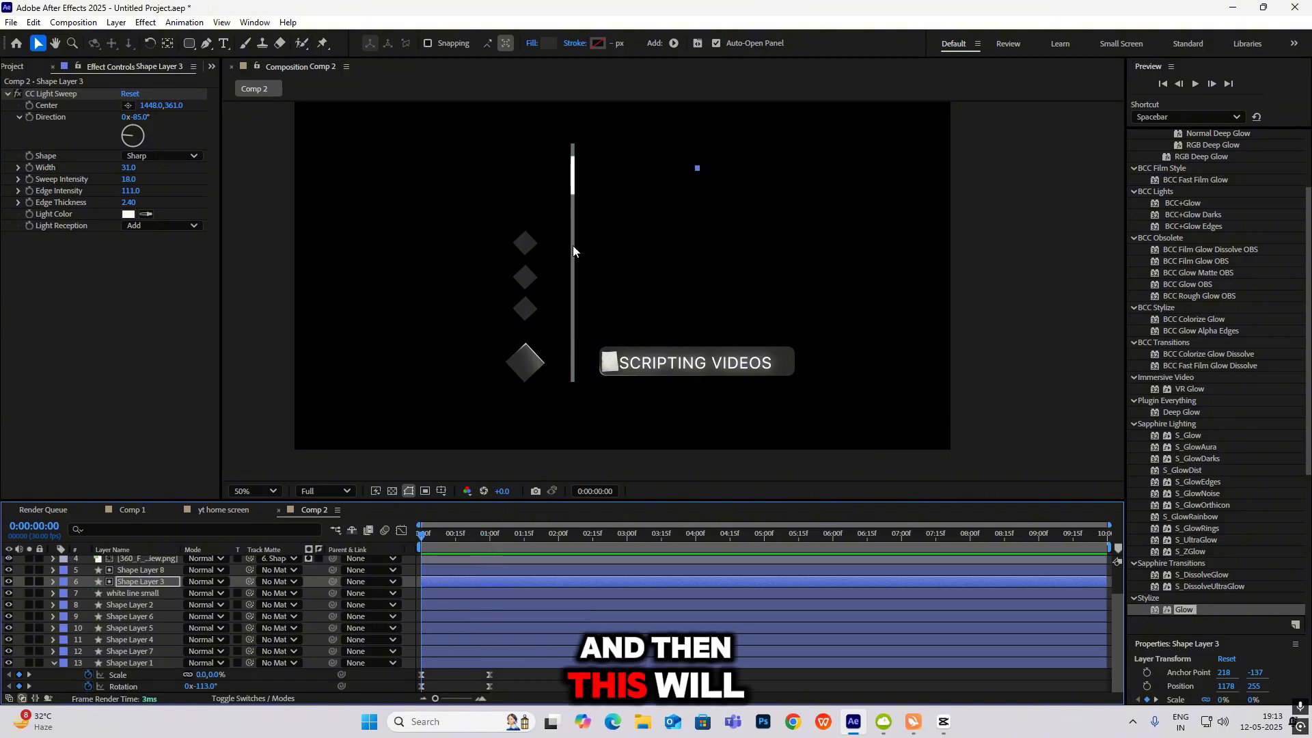
Keyframe the short white line's position at 1 second, and move it down the vertical line to Y 810 at 0:00:01:18.
left_click_drag(421, 545, 490, 565)
left_click(573, 171)
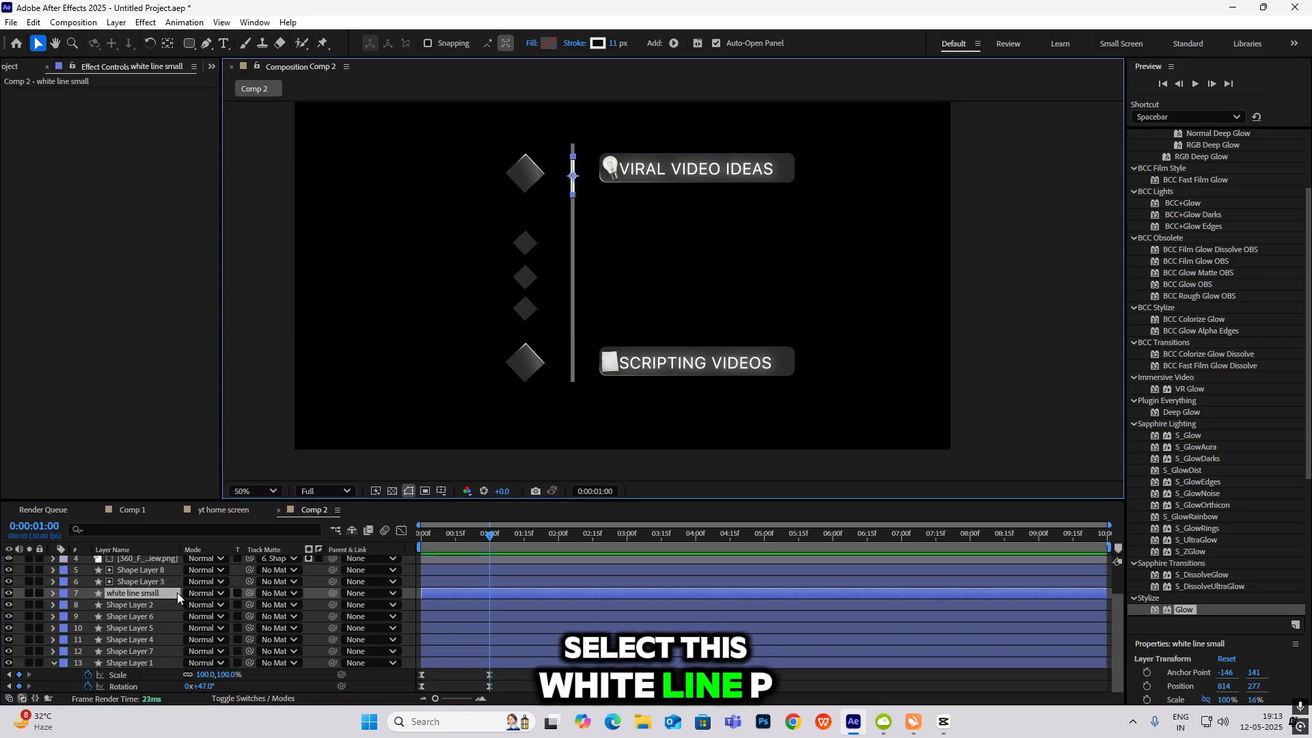
key("p")
left_click(88, 606)
left_click_drag(486, 542, 530, 542)
left_click_drag(216, 606, 374, 633)
left_click_drag(489, 659, 526, 661)
Easy-ease the white line's two position keyframes and reshape the speed graph for a fast start and slow finish.
left_click_drag(563, 602, 447, 620)
key("F9")
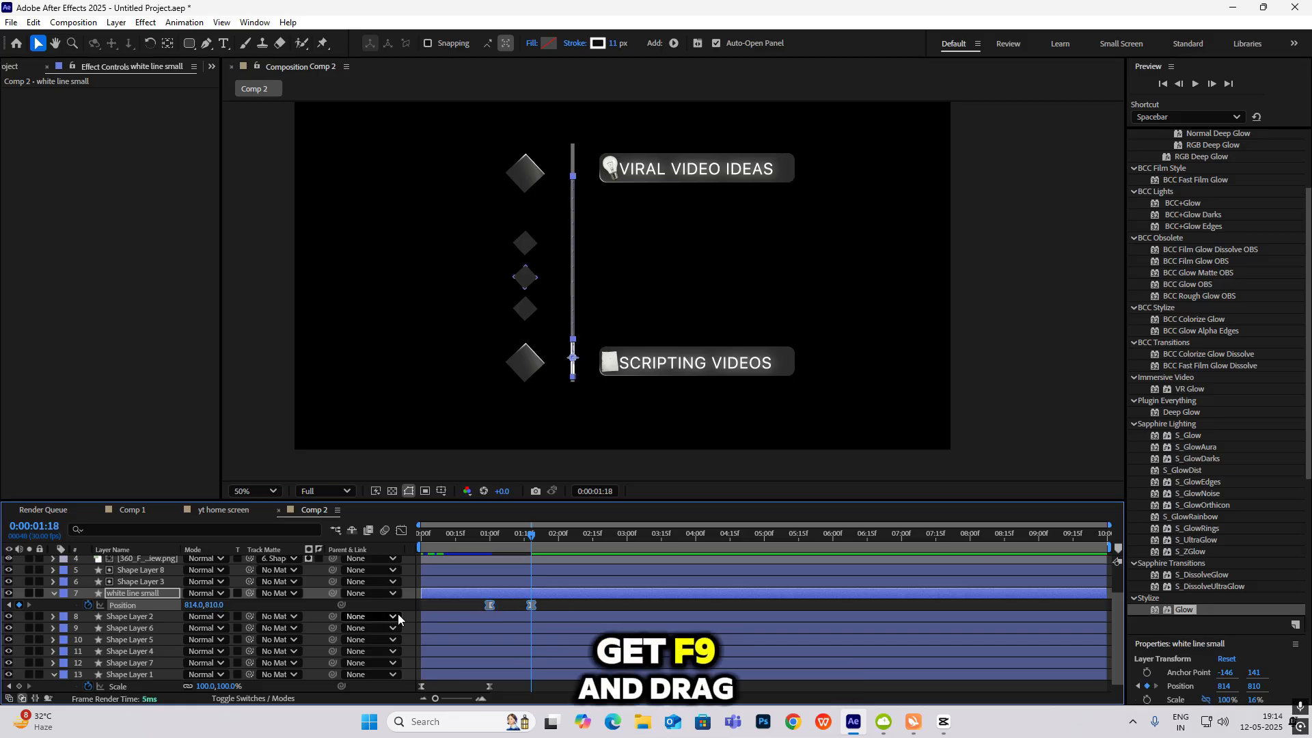
left_click(402, 530)
left_click_drag(524, 659, 501, 660)
left_click(401, 531)
Move the white line's last position keyframe to 0:00:01:28, preview the slower slide and collapse the layer.
mouse_move(529, 535)
left_mouse_down()
mouse_move(477, 545)
mouse_move(554, 537)
left_mouse_up()
left_click_drag(532, 605, 555, 606)
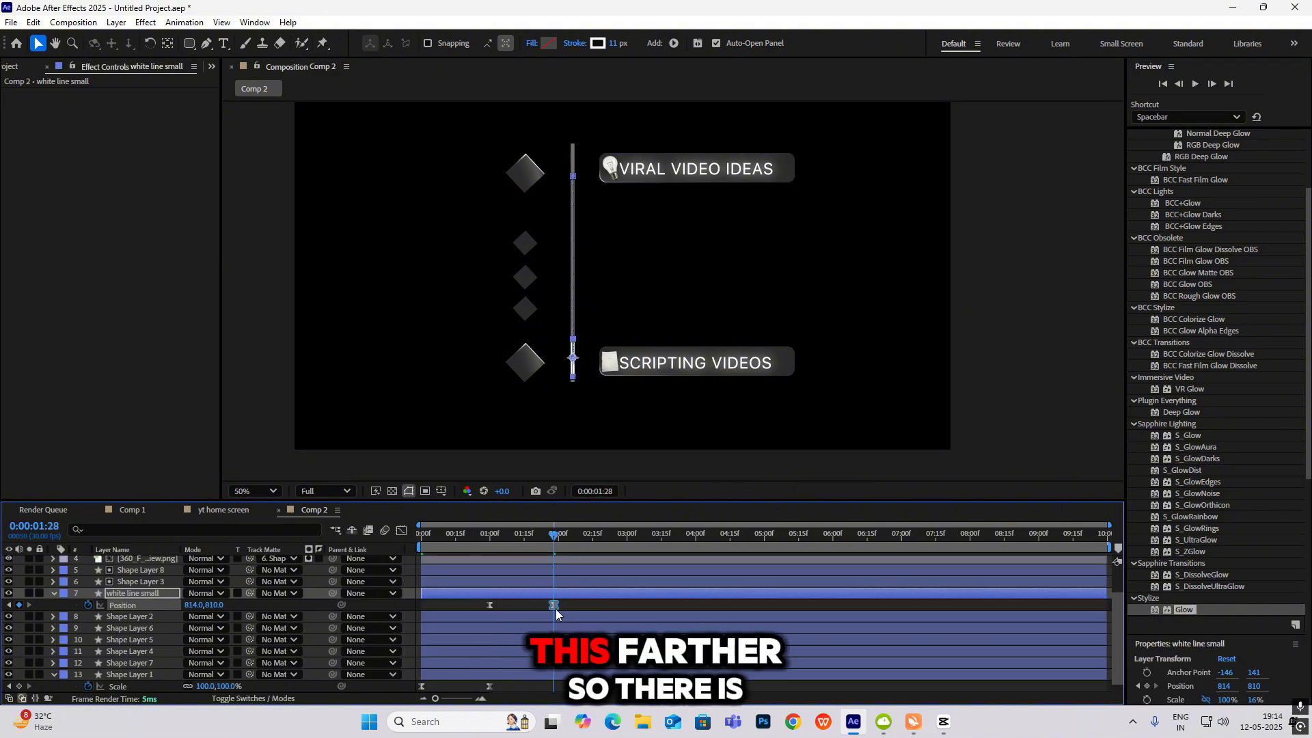
left_click_drag(553, 537, 484, 540)
key("space")
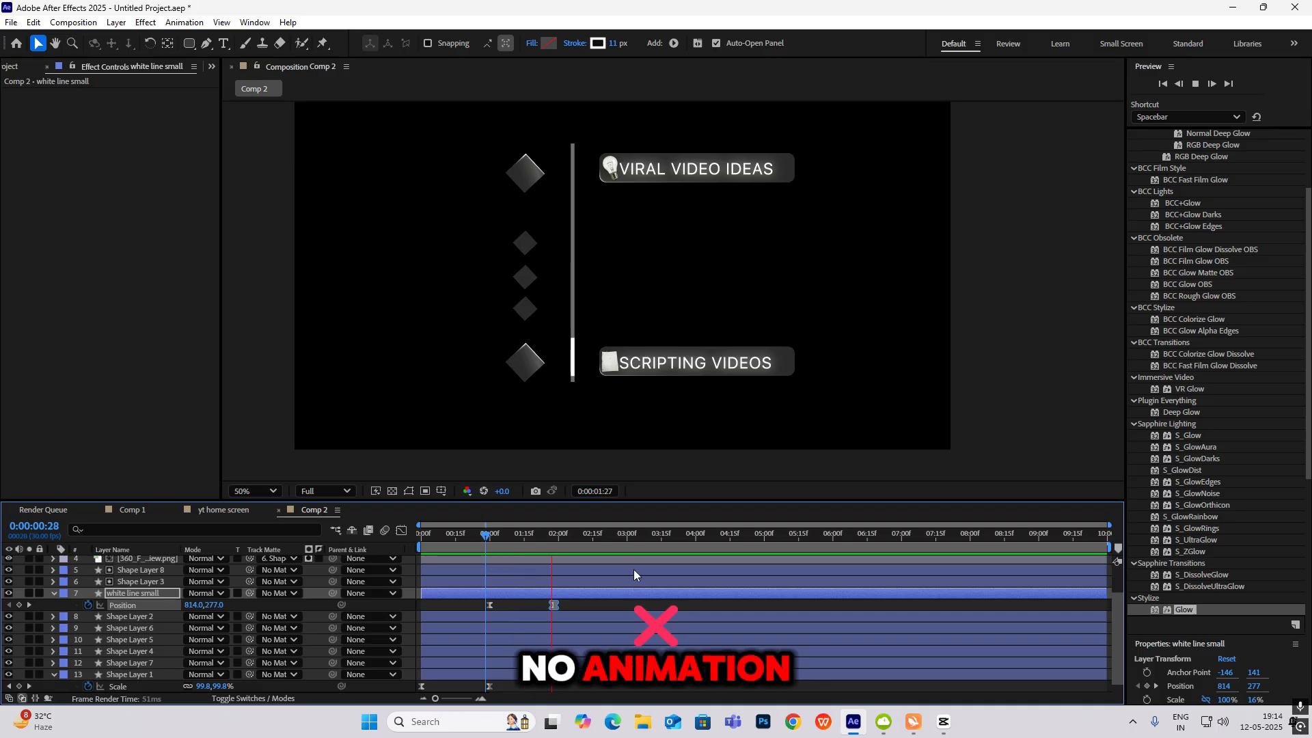
key("space")
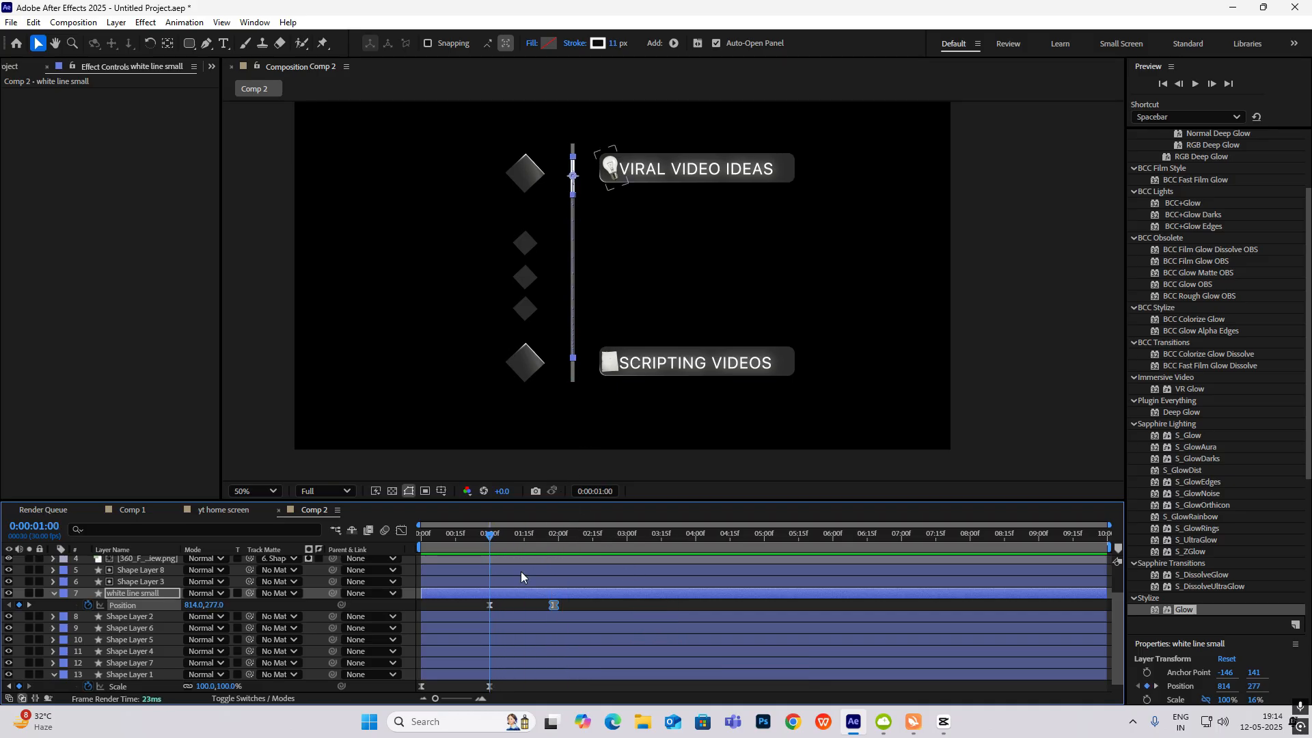
left_click(53, 594)
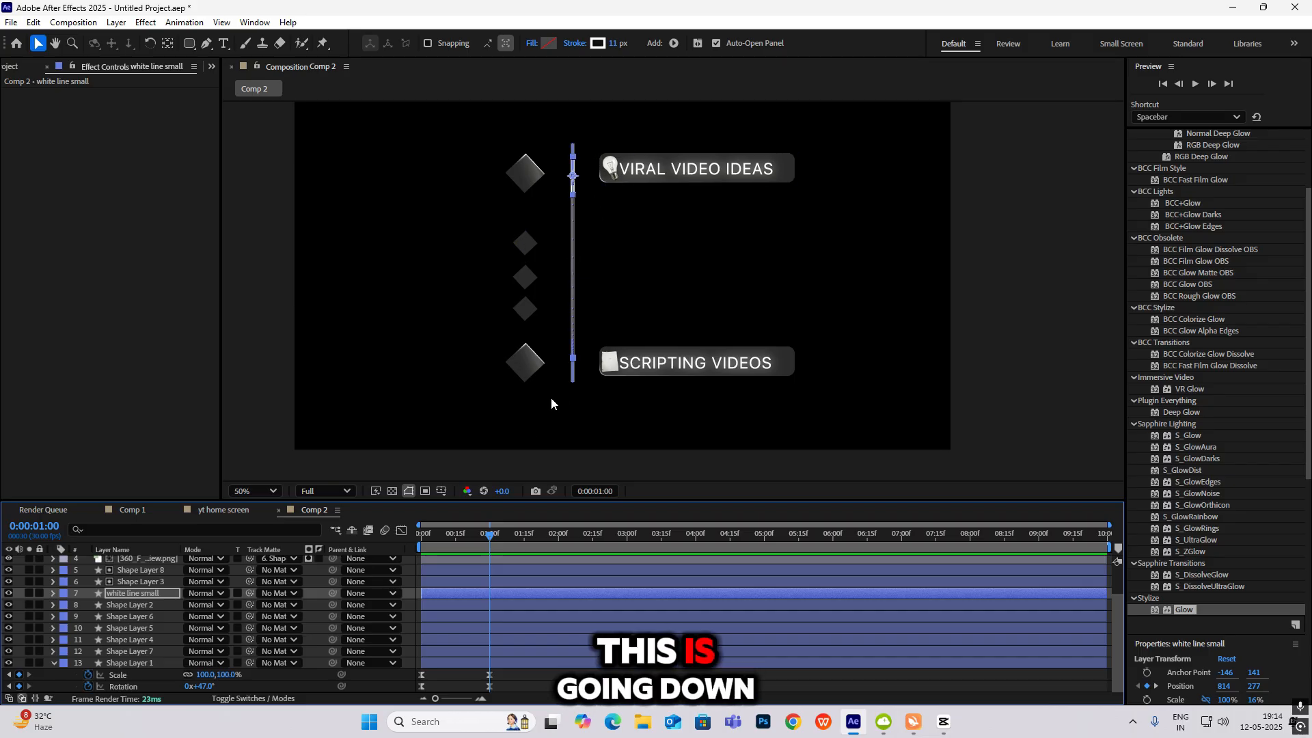
Keyframe an opacity fade-in from 0% at 0:00:01:05 to 100% on the three small diamonds.
left_click(503, 536)
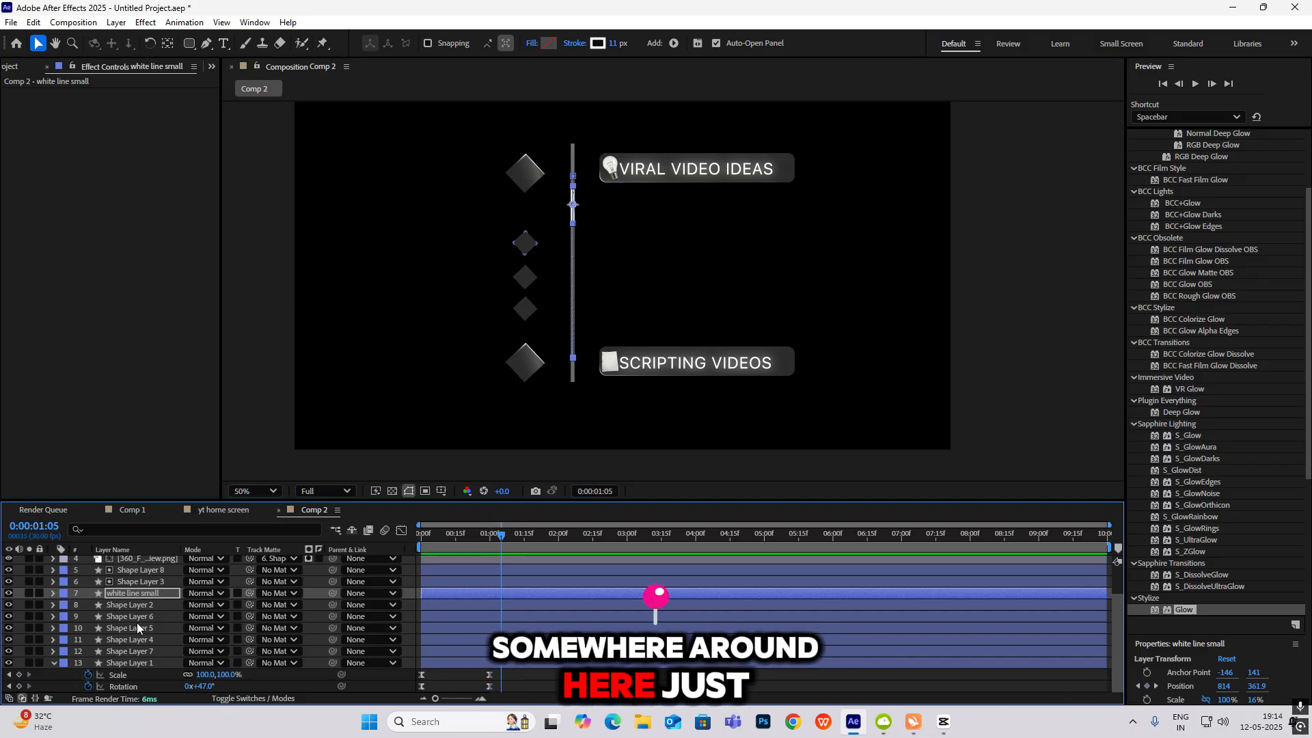
left_click(148, 652)
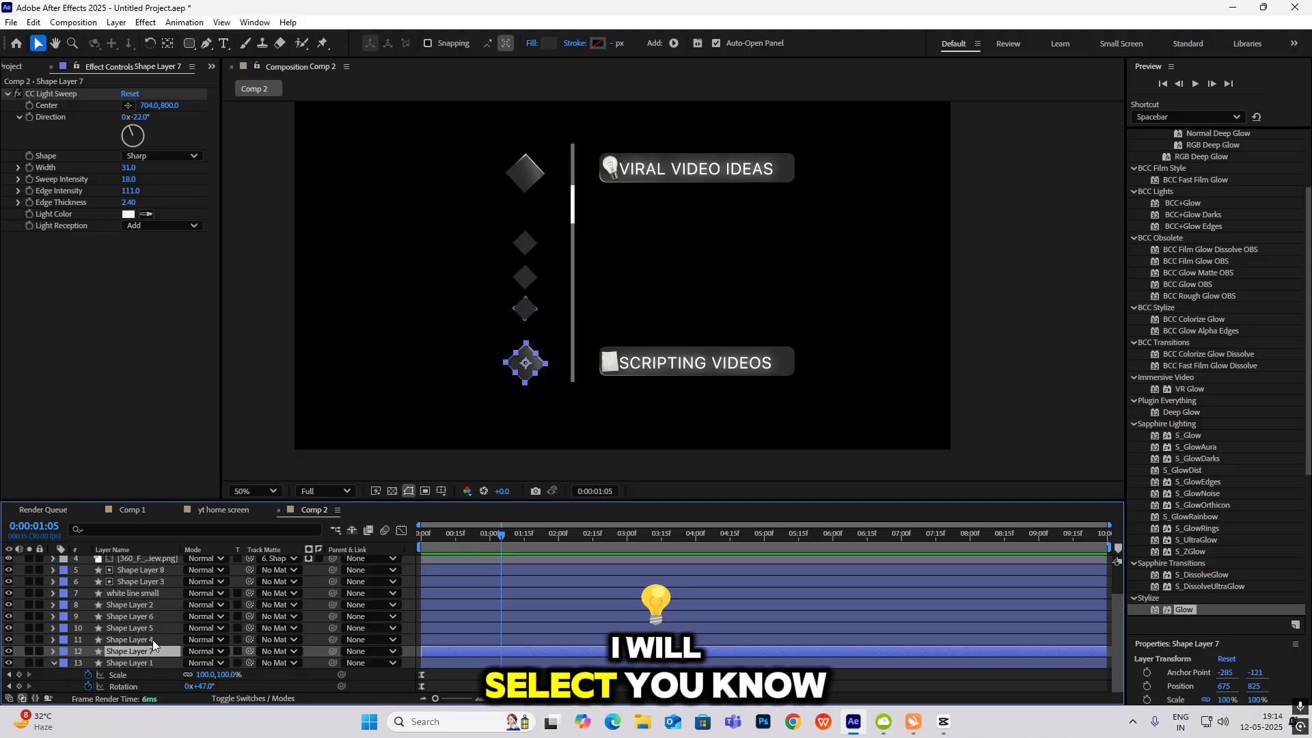
left_click(153, 640)
left_click(153, 615, "shift")
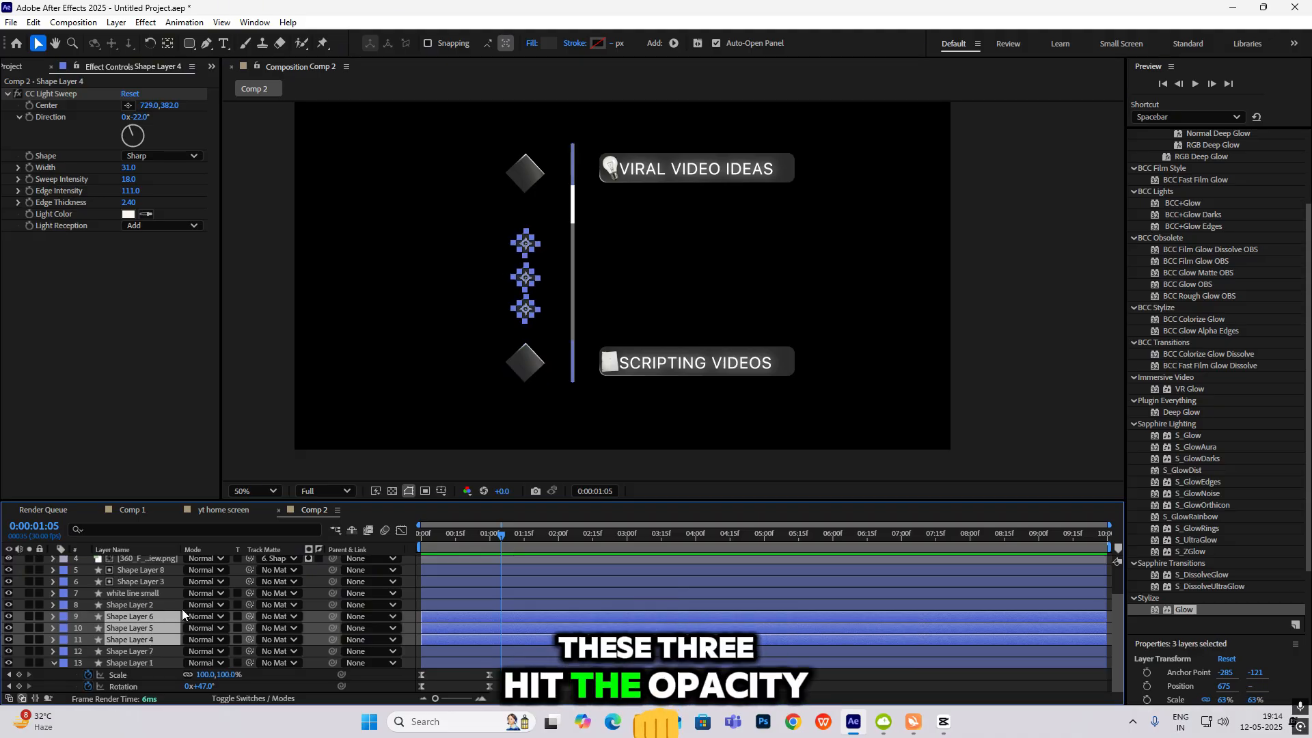
key("alt+shift+t")
left_click_drag(495, 531, 533, 541)
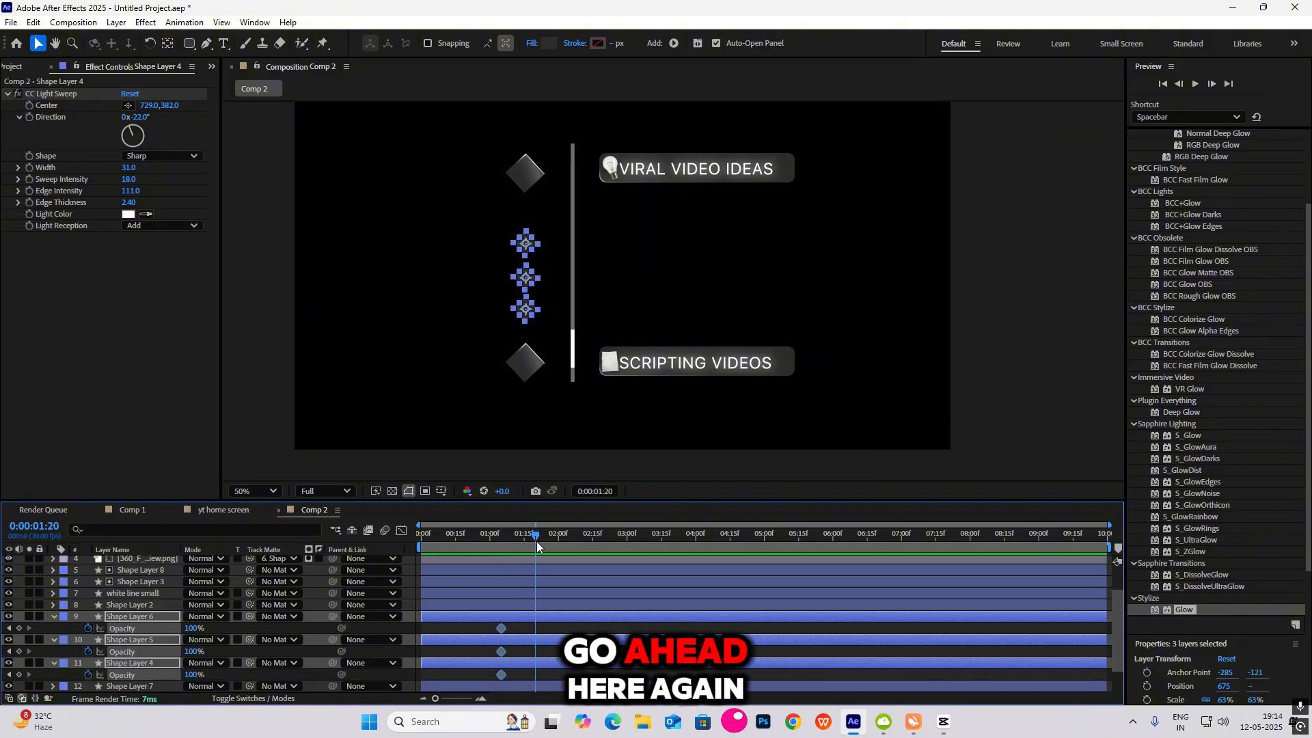
left_click(9, 628)
left_click_drag(193, 628, 76, 628)
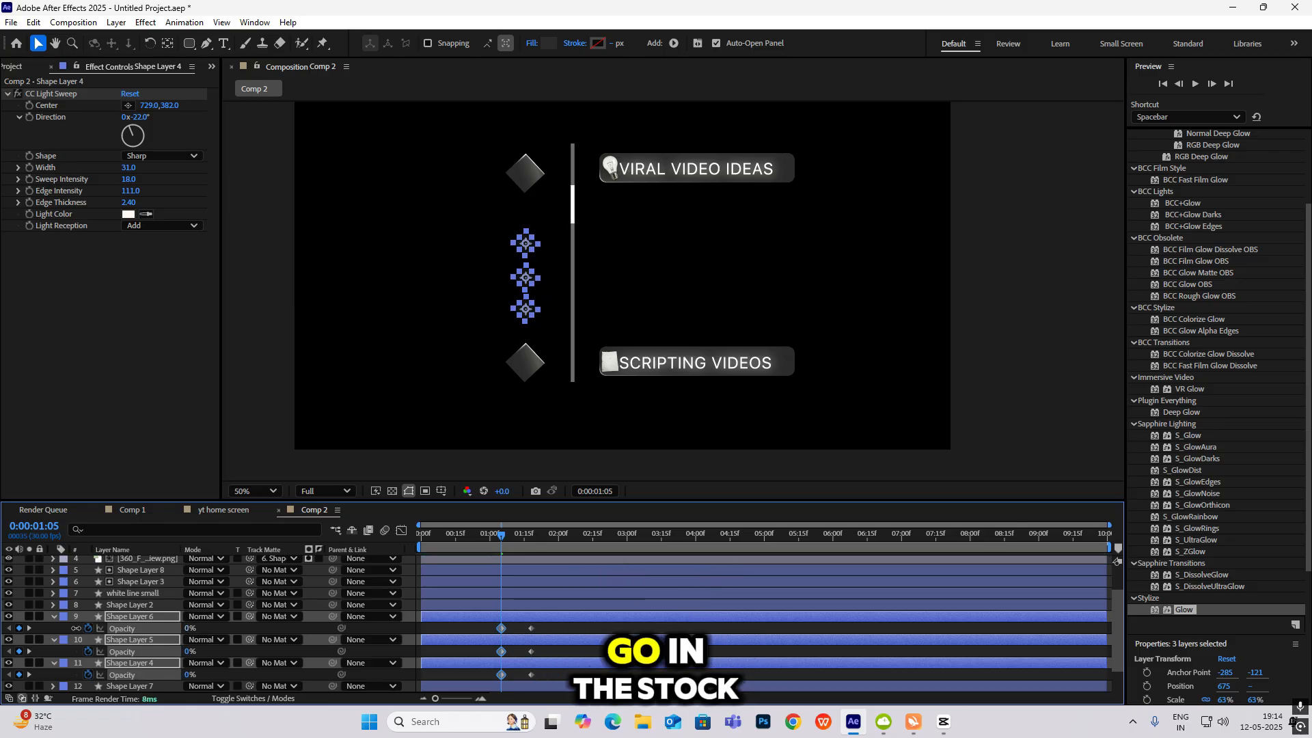
Easy-ease all opacity keyframes of the three small diamonds and preview their fade-in from the start.
left_click_drag(448, 679, 573, 571)
key("F9")
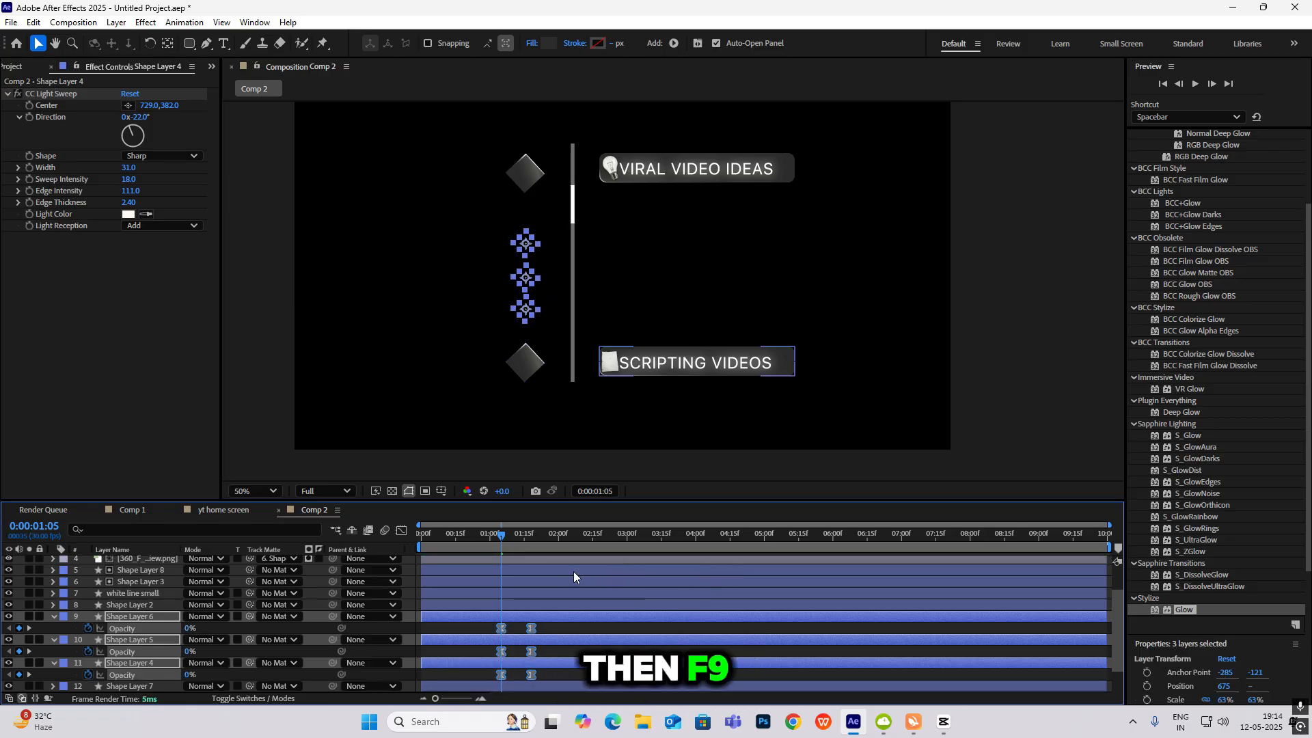
key("space")
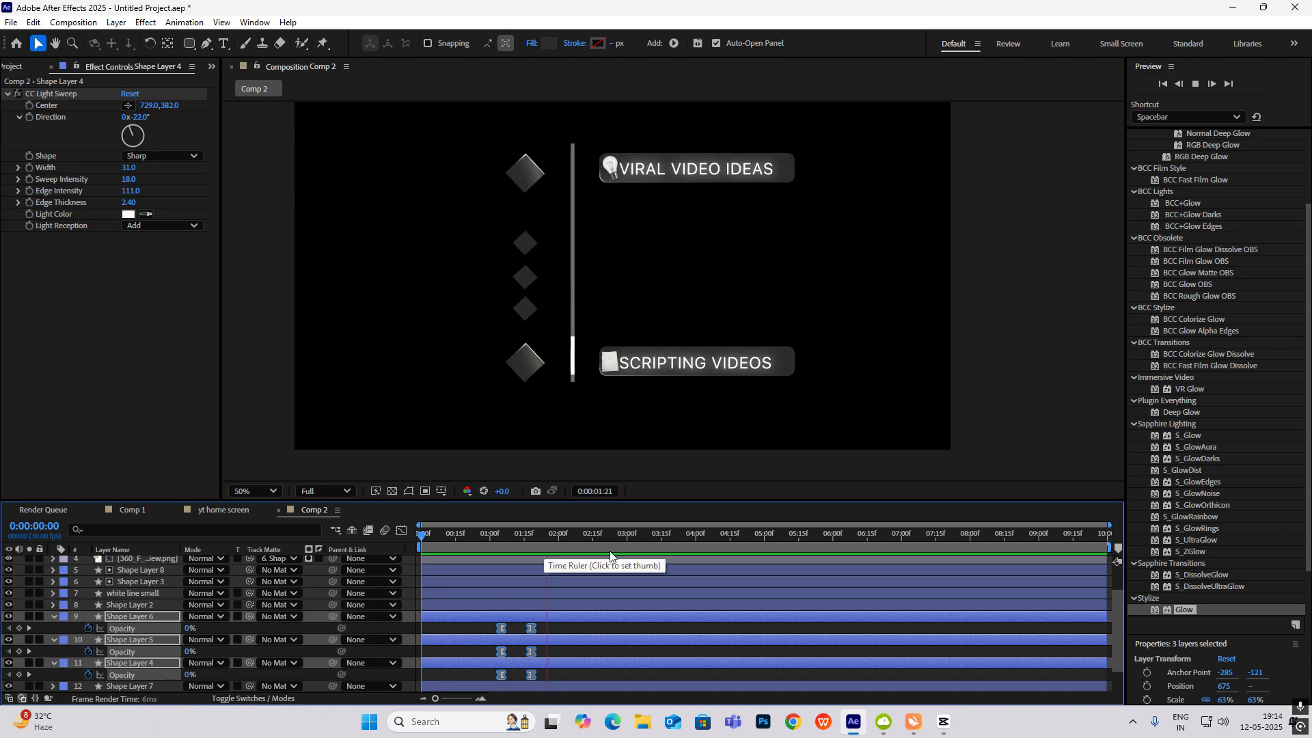
left_click(555, 543)
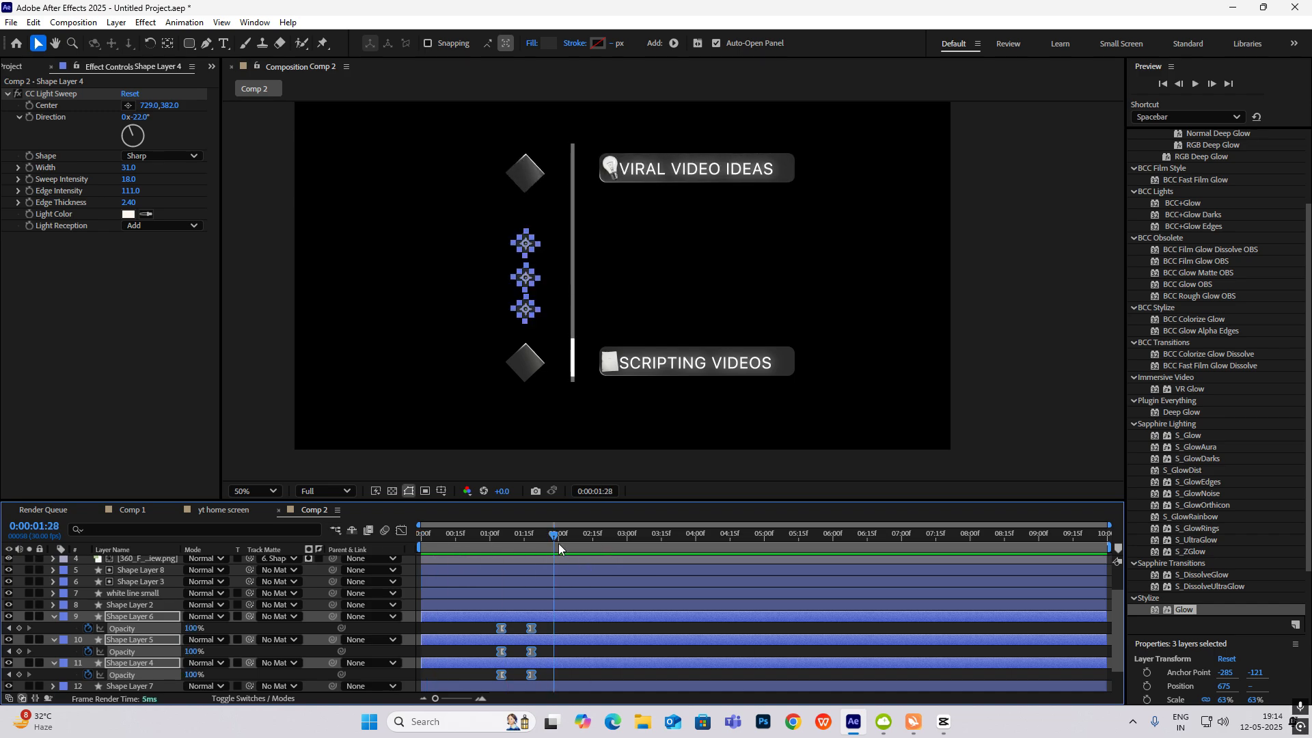
Keyframe the large lower diamond's scale and rotation to animate in, ending at 100% scale and 47° rotation.
left_click(527, 369)
scroll(137, 680, "down", 1)
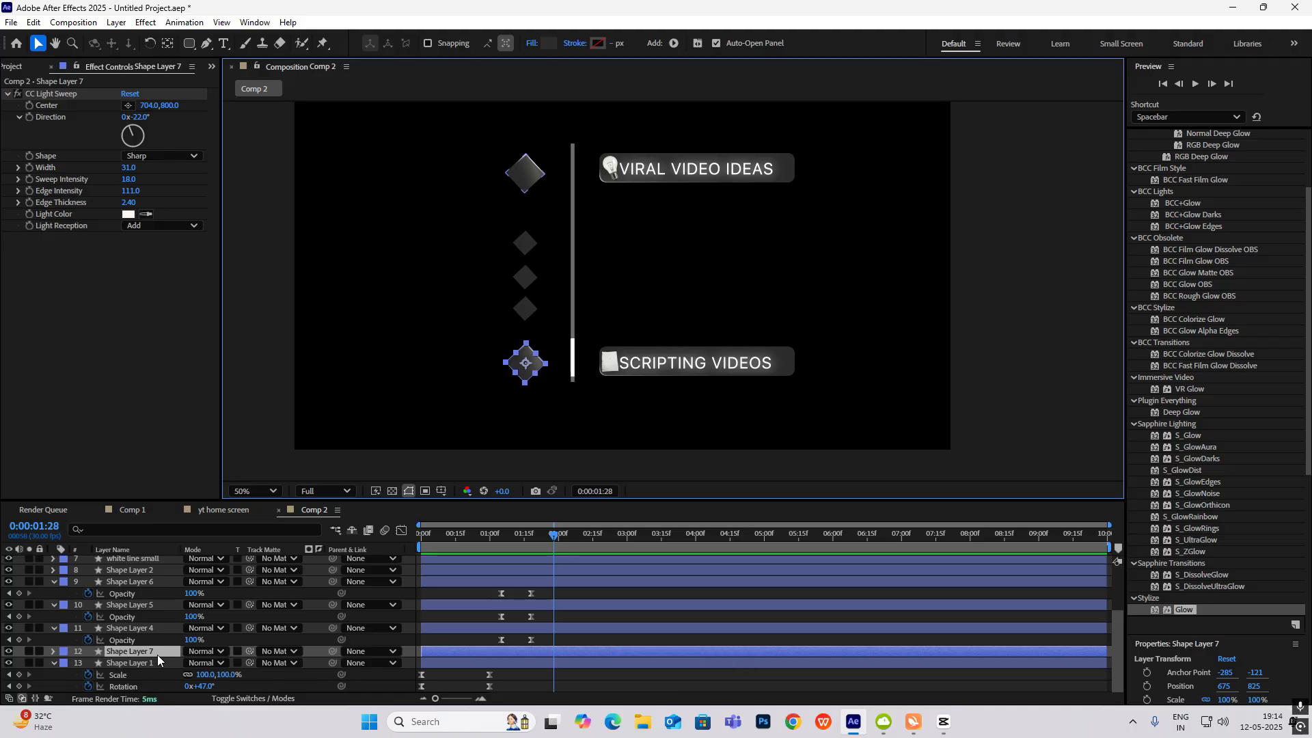
key("alt+shift+r")
key("alt+shift+s")
left_click(518, 535)
left_click_drag(522, 535, 533, 536)
left_click_drag(553, 663, 533, 662)
left_click_drag(533, 536, 560, 540)
key("alt+shift+r")
key("alt+shift+s")
key("j")
left_click_drag(202, 675, 161, 668)
Easy-ease the large lower diamond's scale and rotation keyframes, reshape their speed graph and preview the animation.
key("F9")
left_click(401, 529)
mouse_move(558, 663)
left_mouse_down()
mouse_move(537, 663)
mouse_move(577, 663)
left_mouse_up()
left_click(401, 530)
key("space")
scroll(533, 615, "down", 1)
key("space")
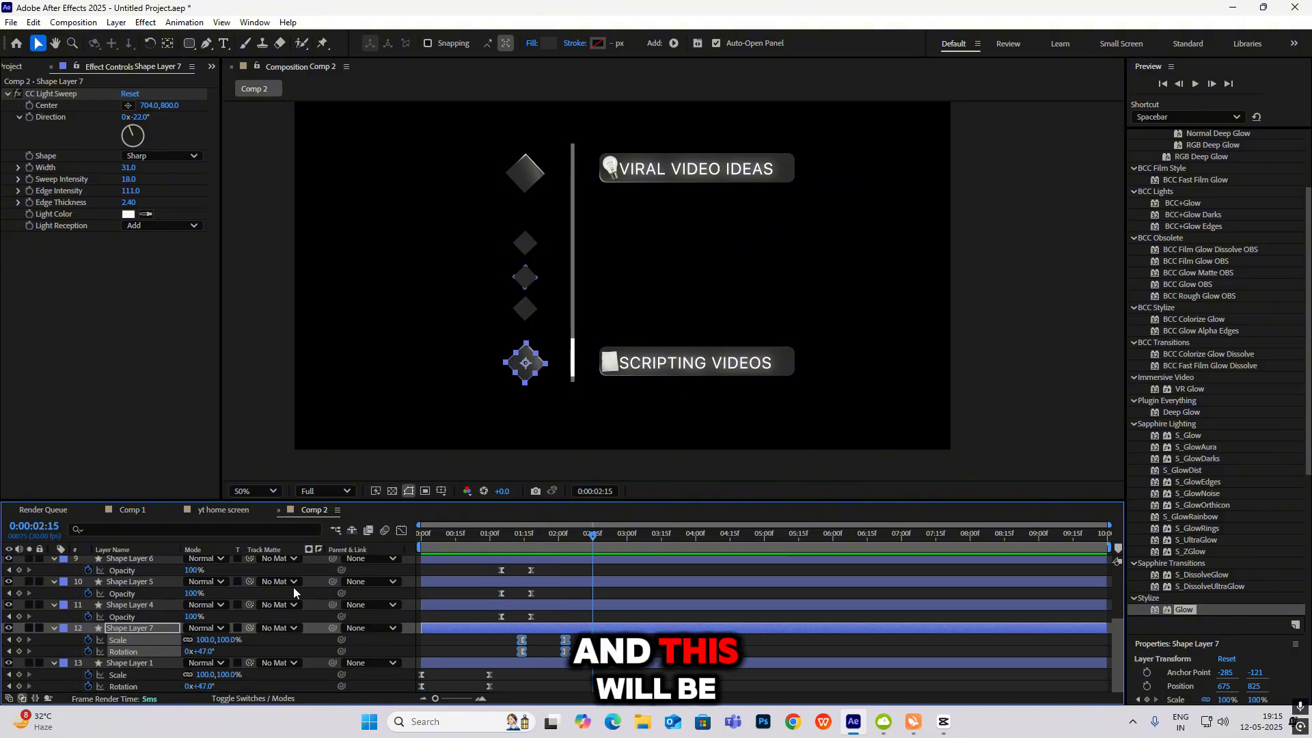
Show the scale property of the "SCRIPTING VIDEOS" bar and move the current time to just after 2 seconds.
left_click(668, 373)
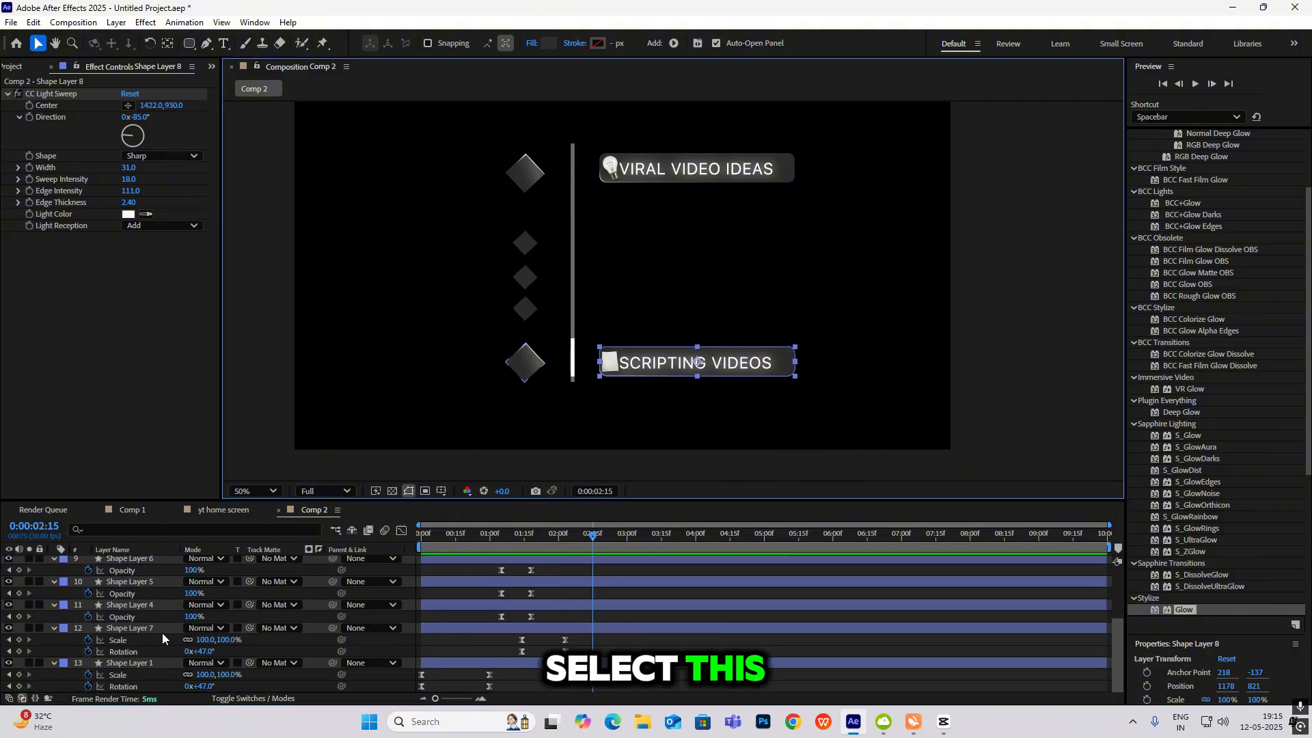
key("s")
left_click(570, 543)
Preview the camera move from the start to 0:00:02:15, switch to the Selection tool and deselect all layers.
left_click_drag(558, 533, 376, 535)
key("space")
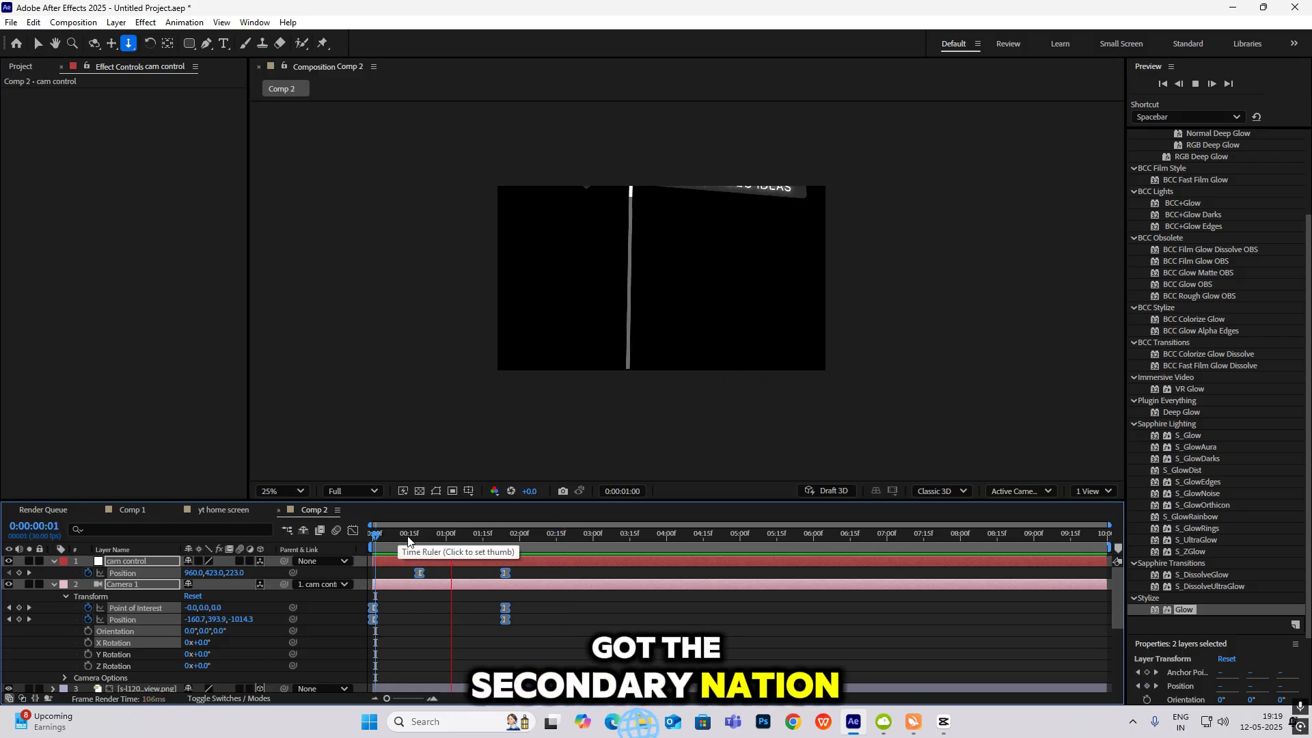
key("space")
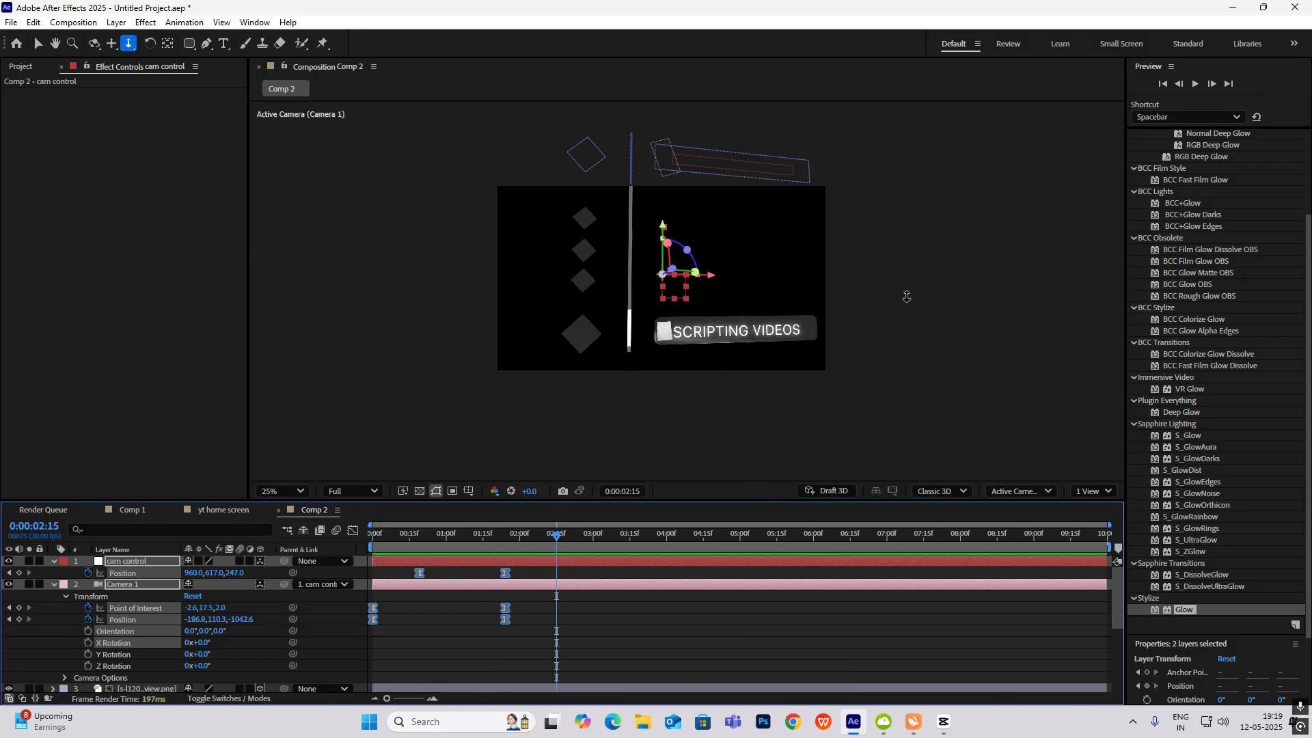
left_click(37, 44)
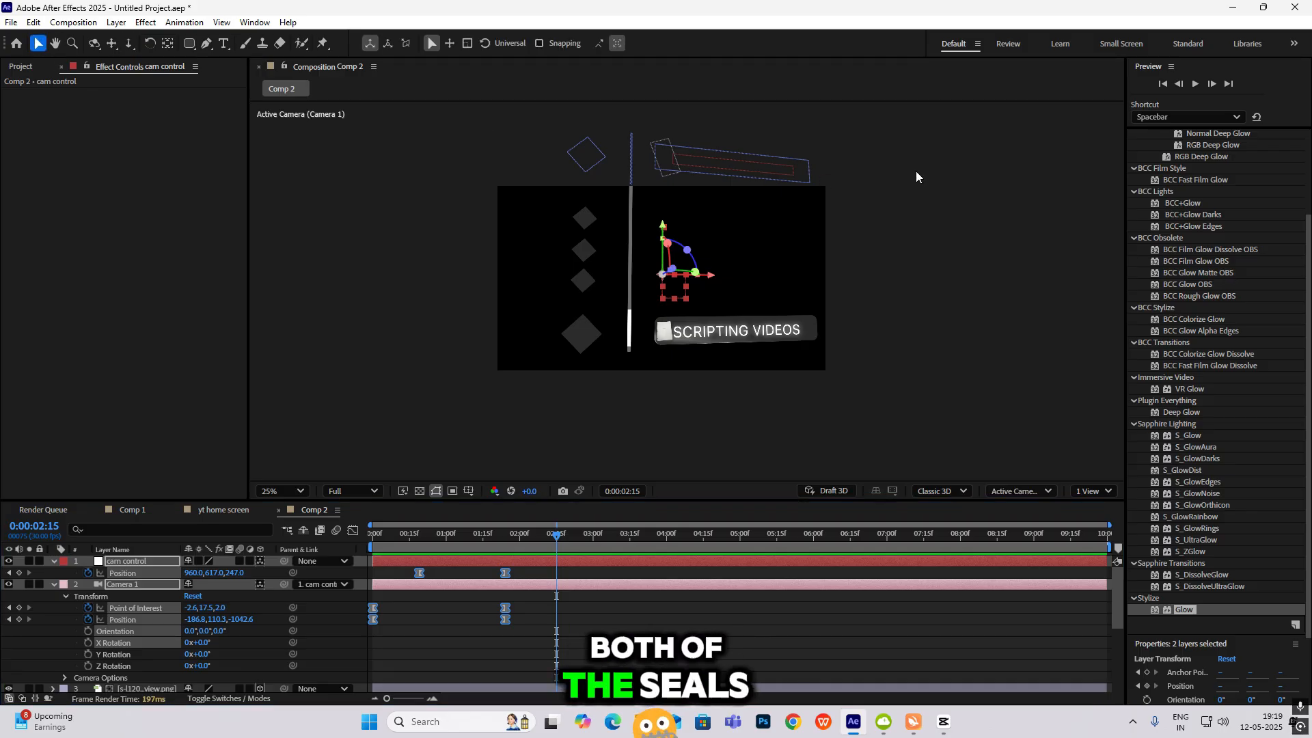
left_click(895, 207)
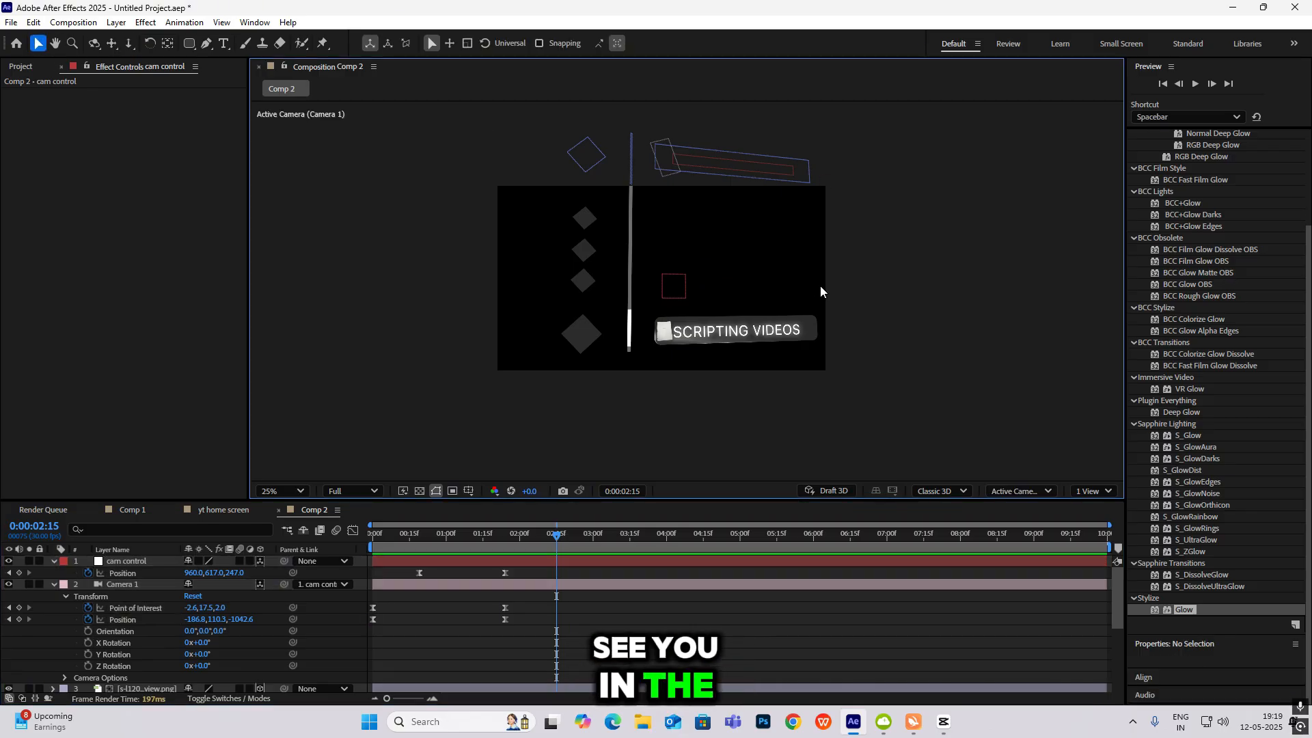